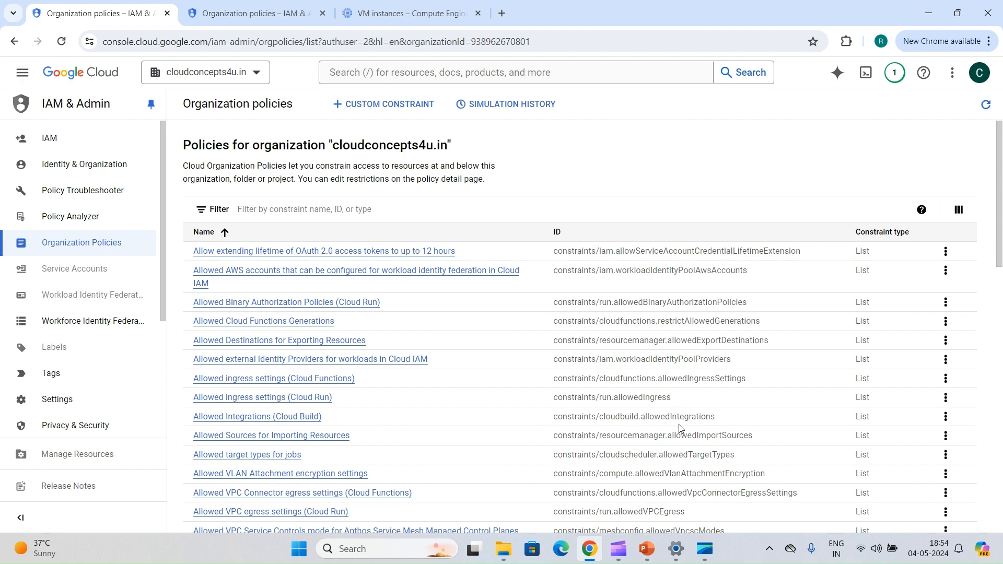
# Filter the organization policies by "exter" and open the "Define allowed external IPs for VM instances" policy.
pyautogui.scroll(-1, 681, 428)
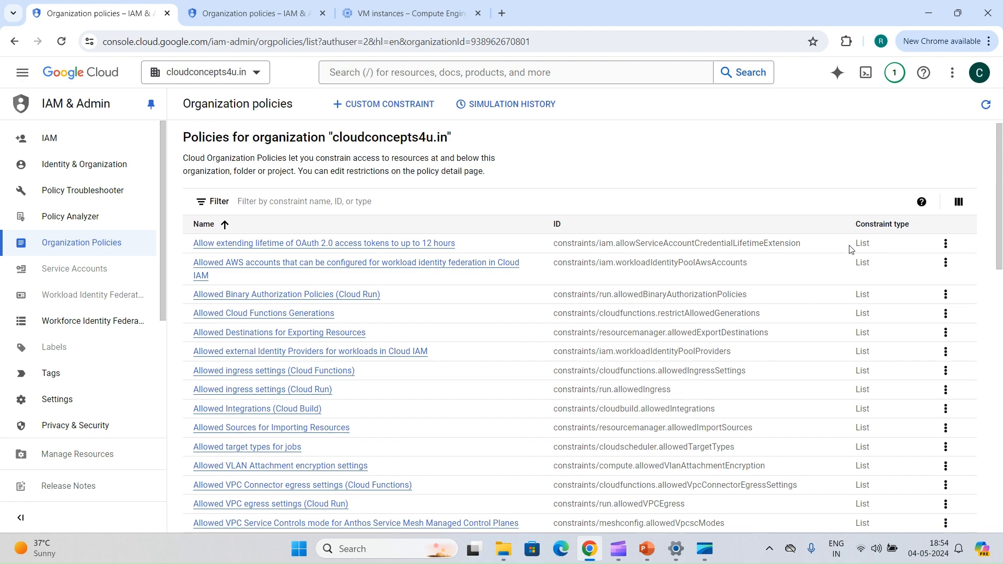
pyautogui.scroll(-10, 862, 429)
pyautogui.scroll(-6, 865, 470)
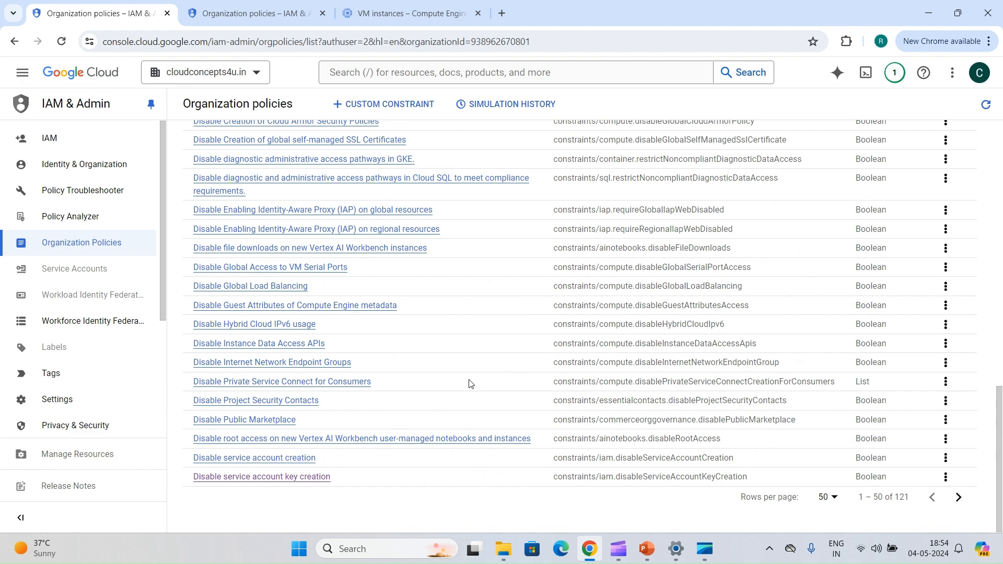
pyautogui.scroll(15, 469, 384)
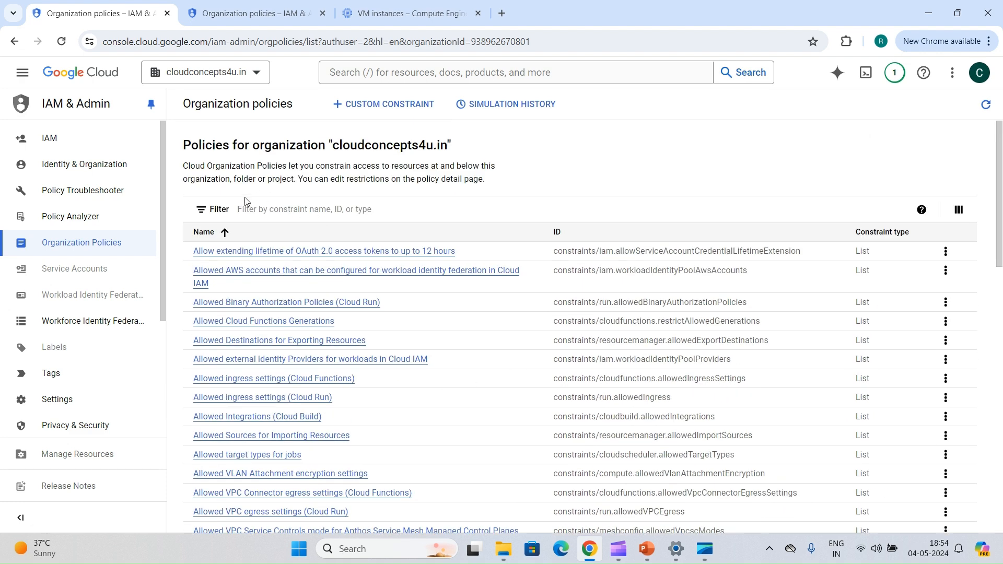
pyautogui.click(268, 203)
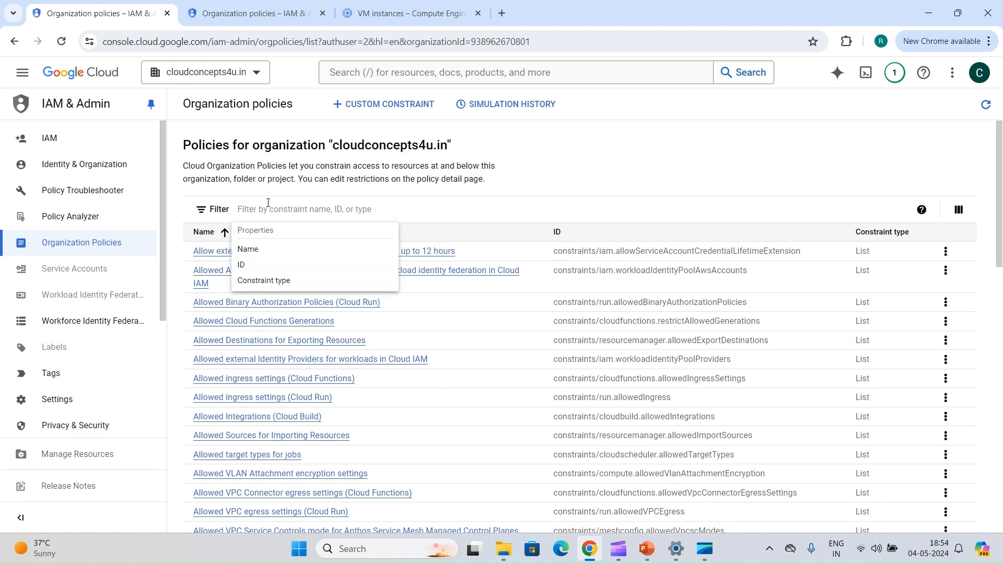
pyautogui.write('exter')
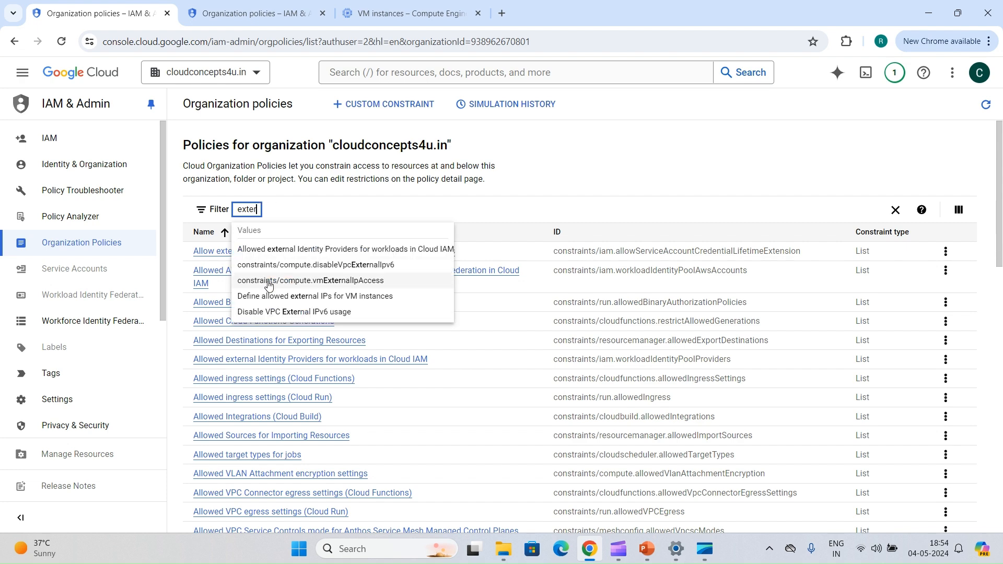
pyautogui.press('Return')
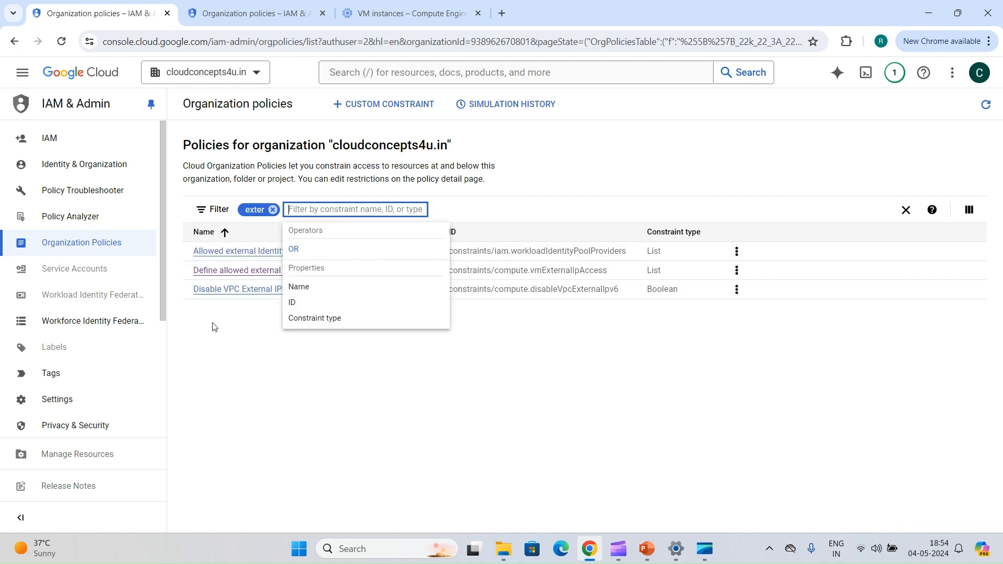
pyautogui.click(217, 356)
pyautogui.click(268, 274)
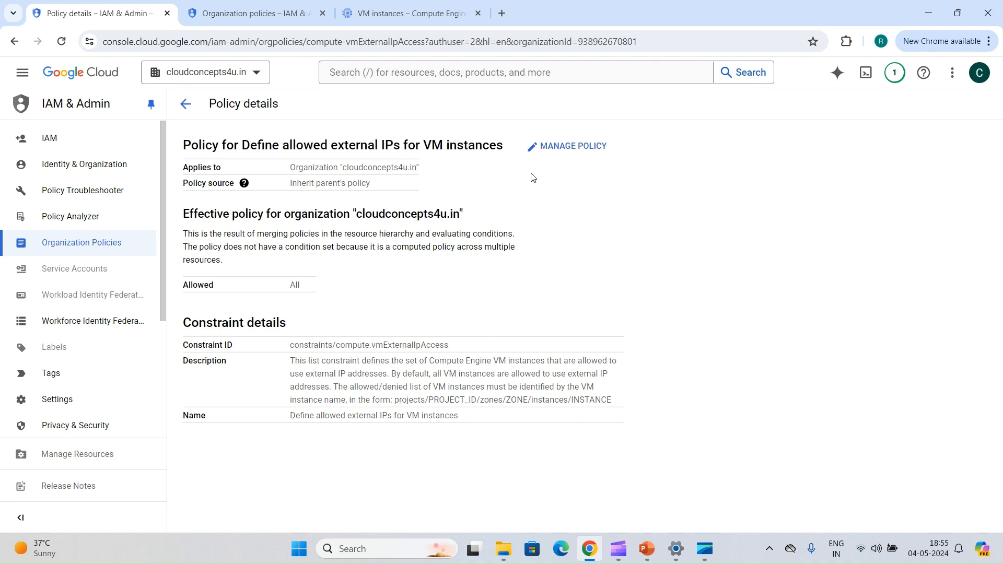
# Edit the external IP policy to override the parent's policy and add a new rule to it.
pyautogui.click(548, 150)
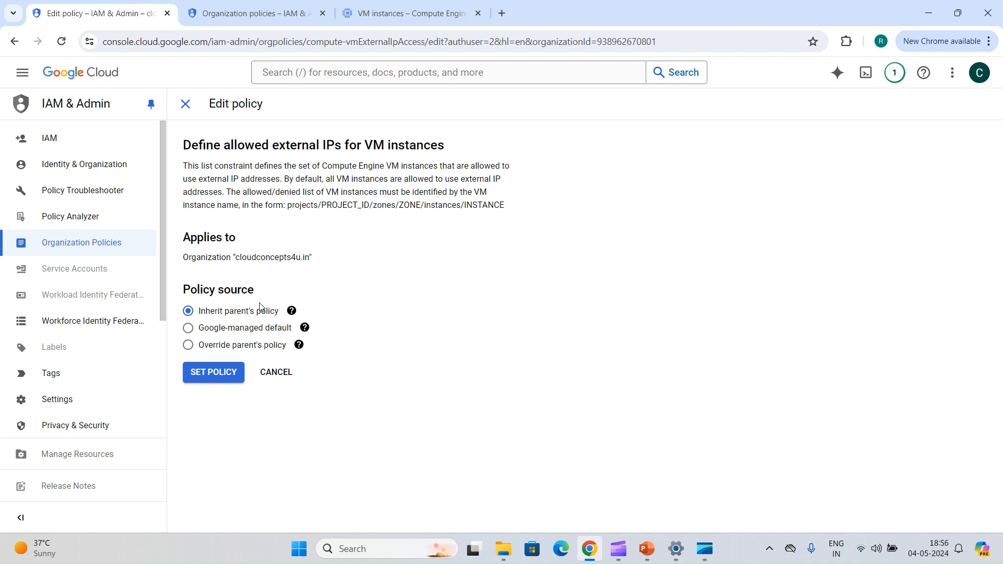
pyautogui.click(247, 333)
pyautogui.click(215, 347)
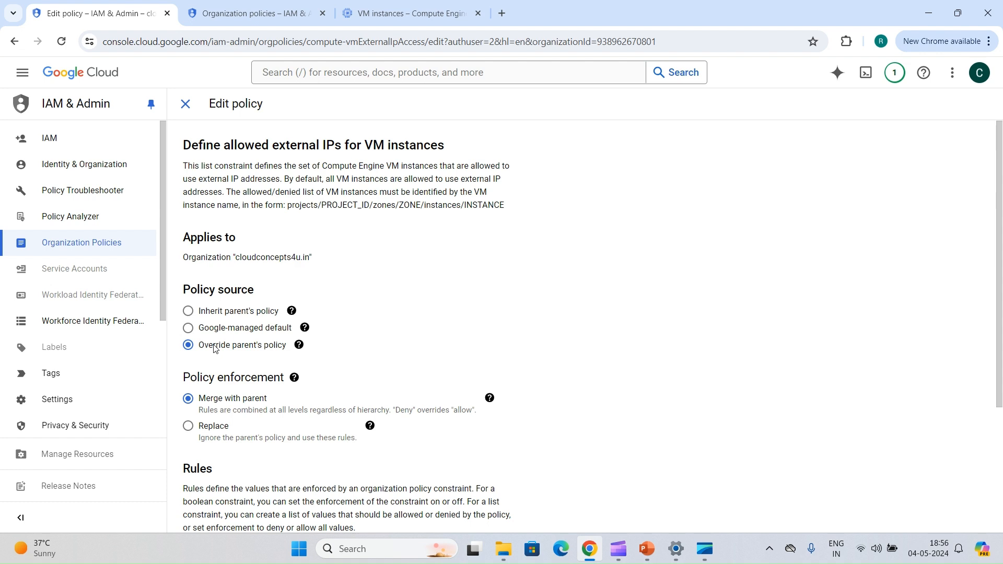
pyautogui.scroll(-1, 214, 348)
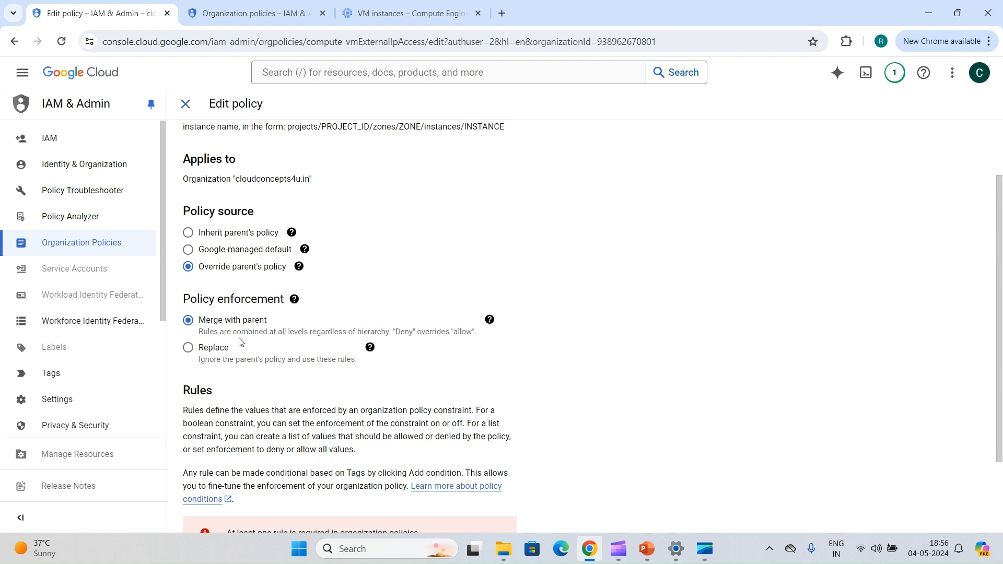
pyautogui.scroll(-2, 240, 341)
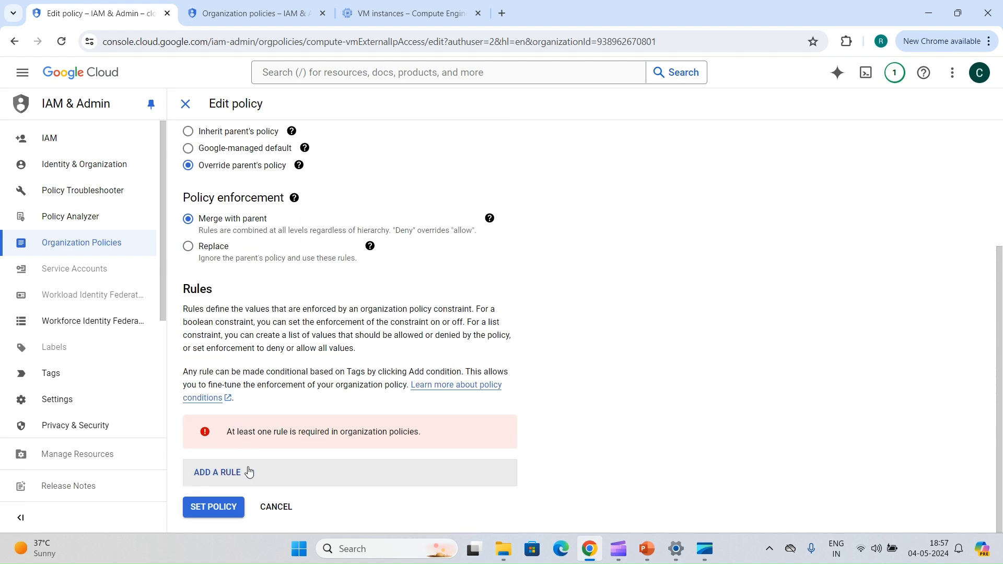
pyautogui.click(226, 472)
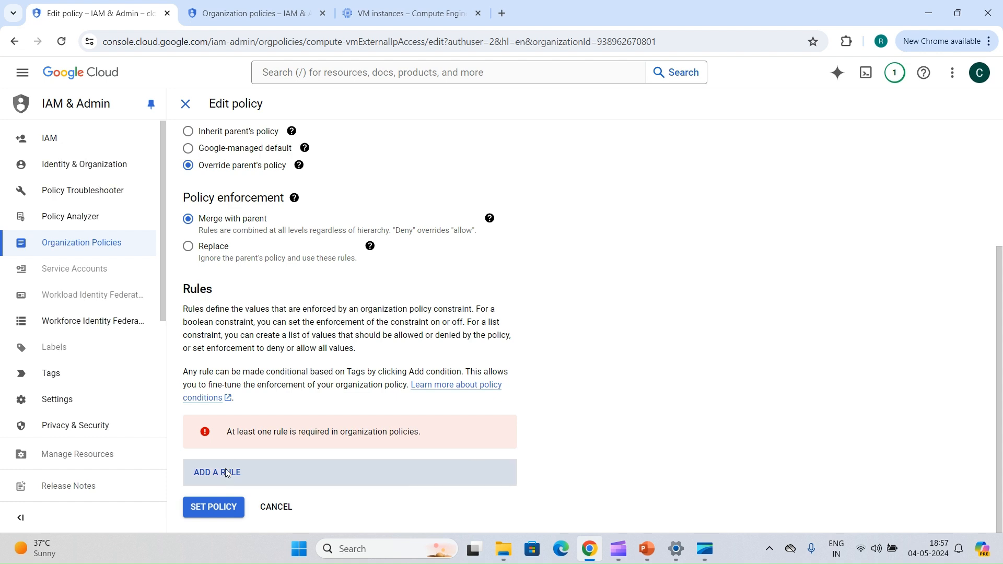
# Try setting the new rule's policy values to Custom with the Deny policy type.
pyautogui.click(271, 363)
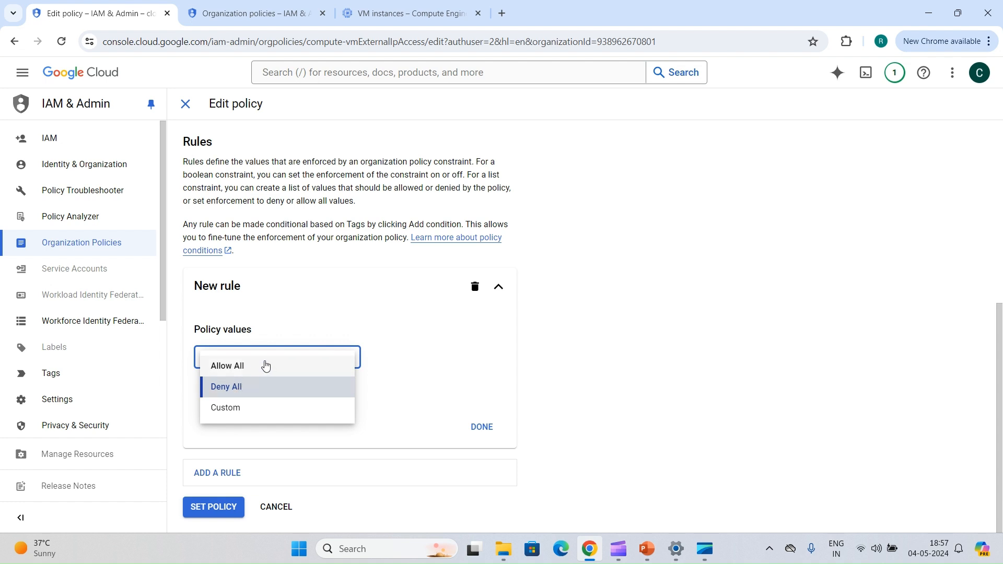
pyautogui.click(252, 408)
pyautogui.scroll(-2, 288, 409)
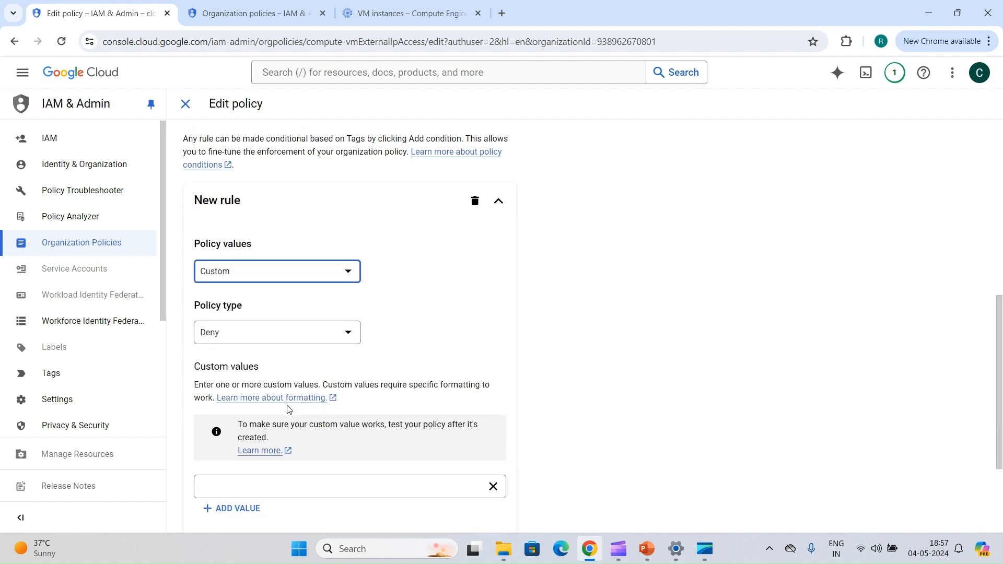
pyautogui.click(312, 333)
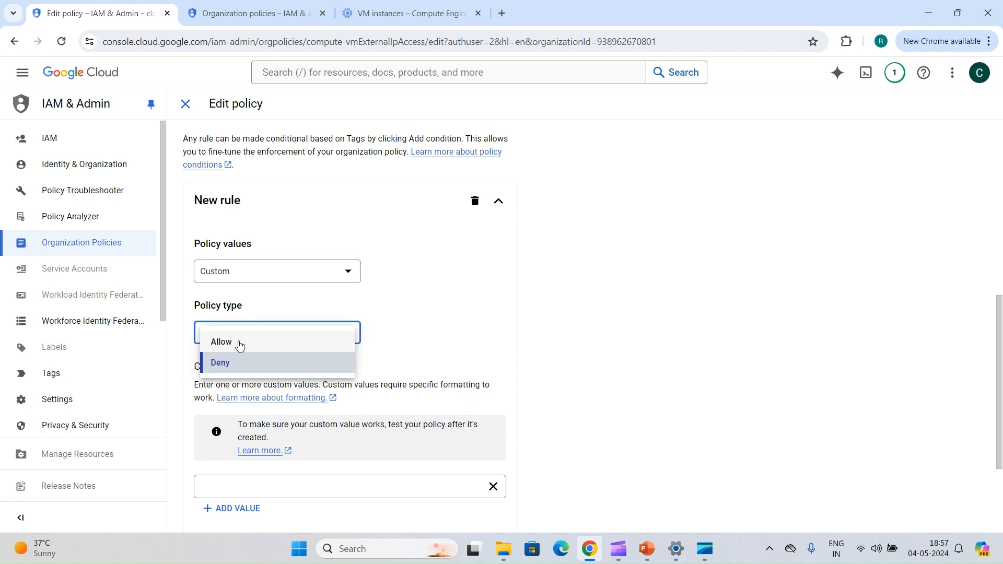
pyautogui.click(236, 349)
pyautogui.click(235, 337)
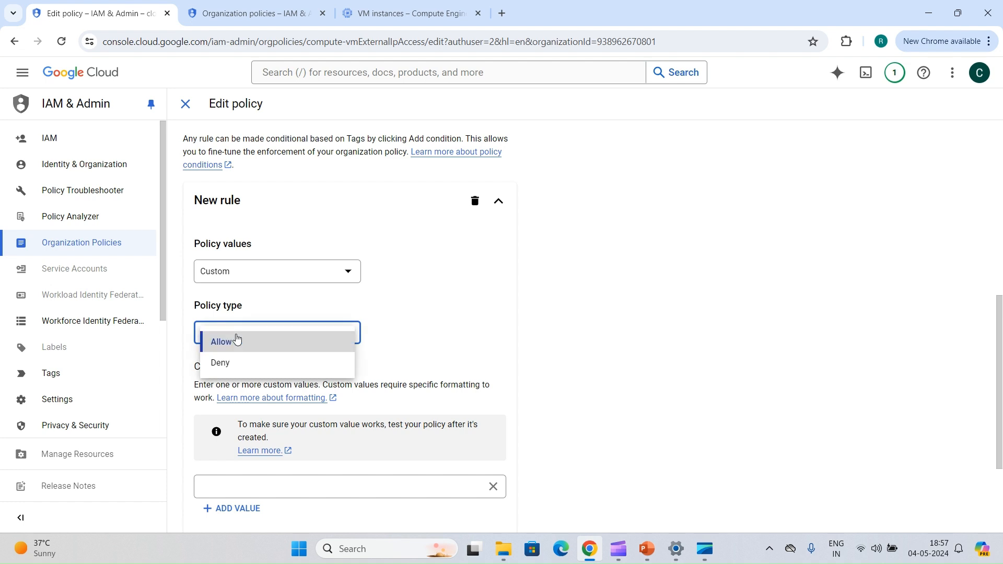
pyautogui.click(231, 364)
pyautogui.scroll(-3, 232, 366)
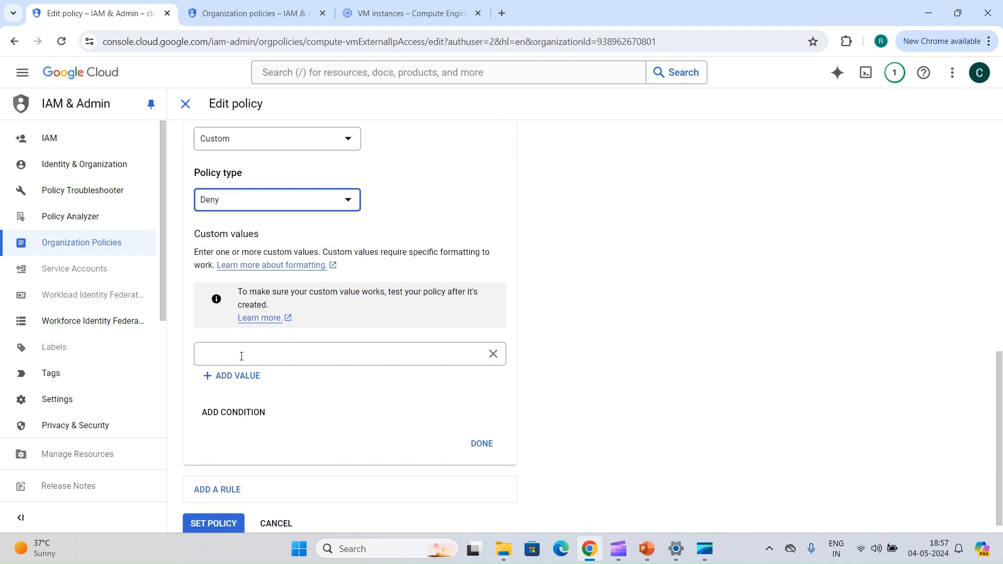
# Examine the custom value entry and the VM instance name format given in the constraint description.
pyautogui.click(242, 356)
pyautogui.scroll(2, 242, 356)
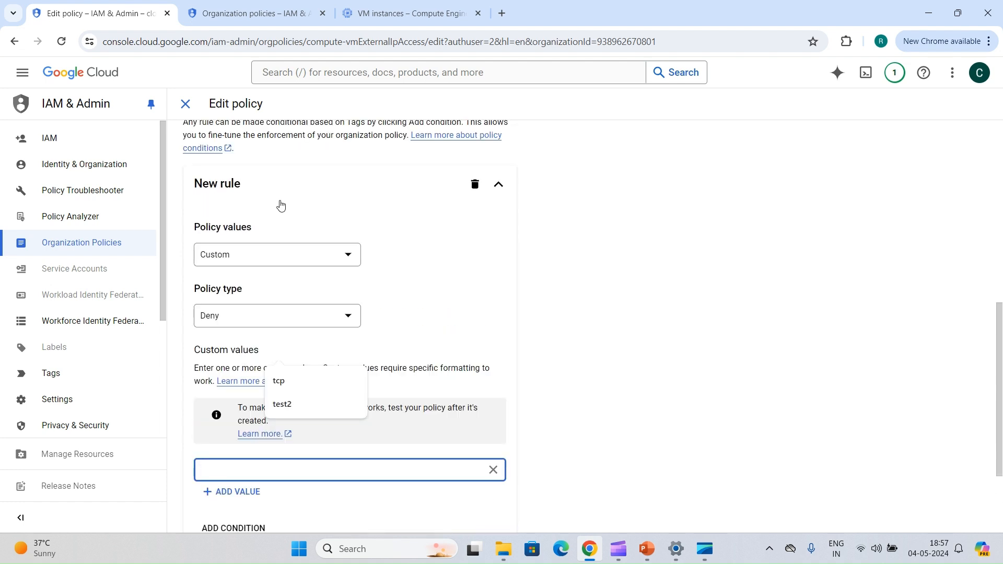
pyautogui.scroll(-1, 411, 314)
pyautogui.scroll(10, 418, 330)
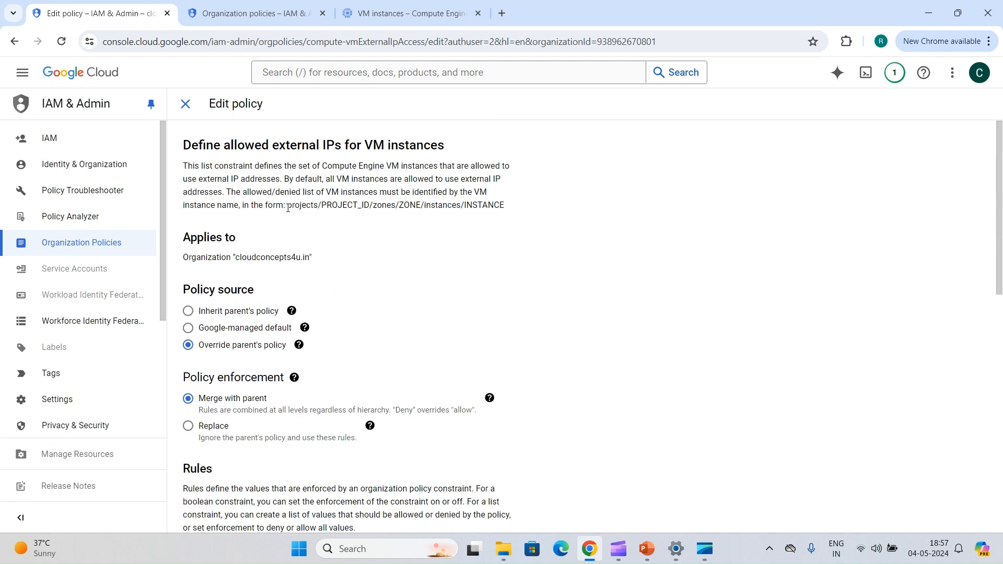
pyautogui.moveTo(287, 206); pyautogui.dragTo(508, 206)
pyautogui.scroll(-6, 271, 368)
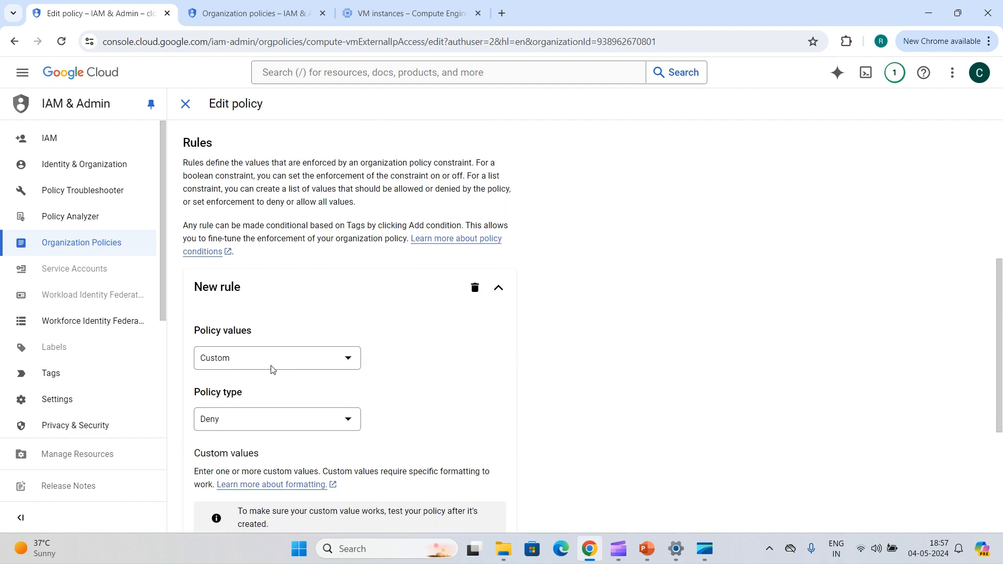
pyautogui.scroll(-4, 271, 367)
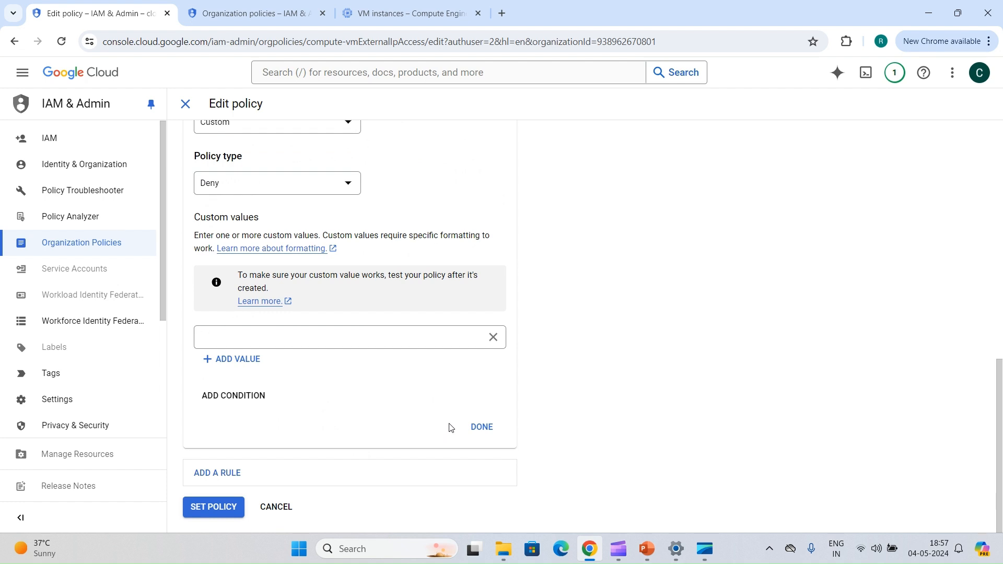
pyautogui.scroll(5, 441, 366)
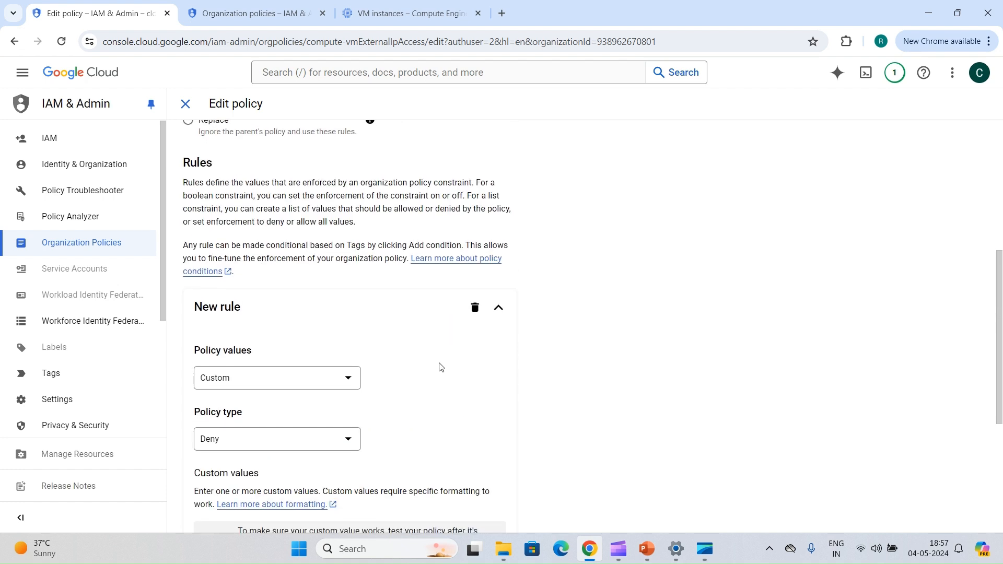
# Set the new rule's policy values to Deny All, finish the rule and apply the policy to the organization.
pyautogui.click(309, 387)
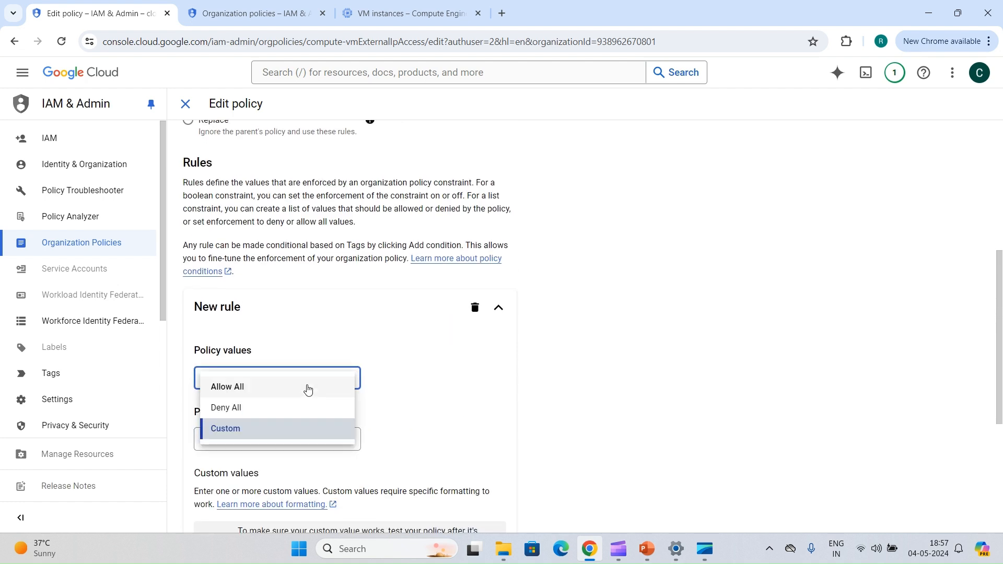
pyautogui.click(231, 407)
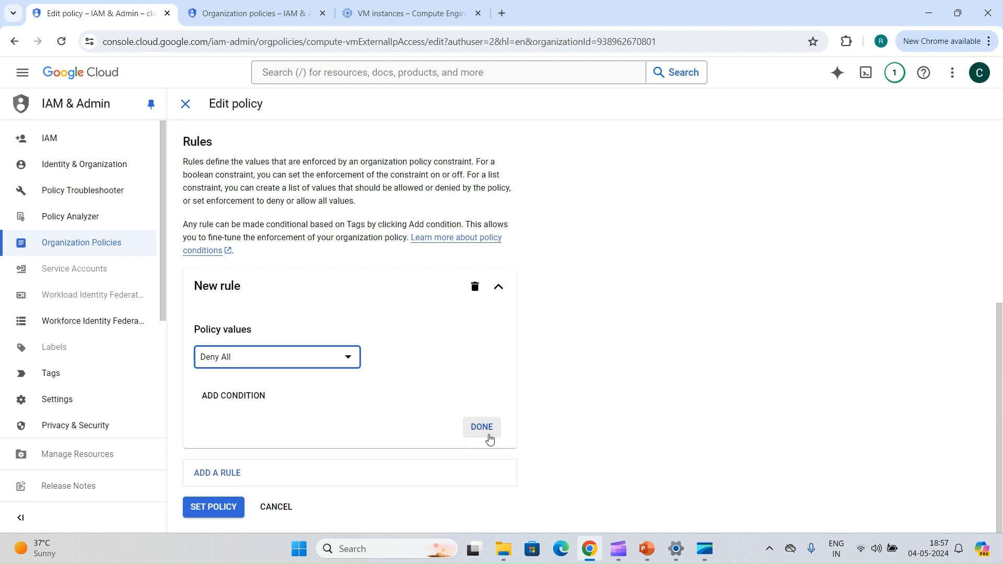
pyautogui.click(484, 433)
pyautogui.click(224, 505)
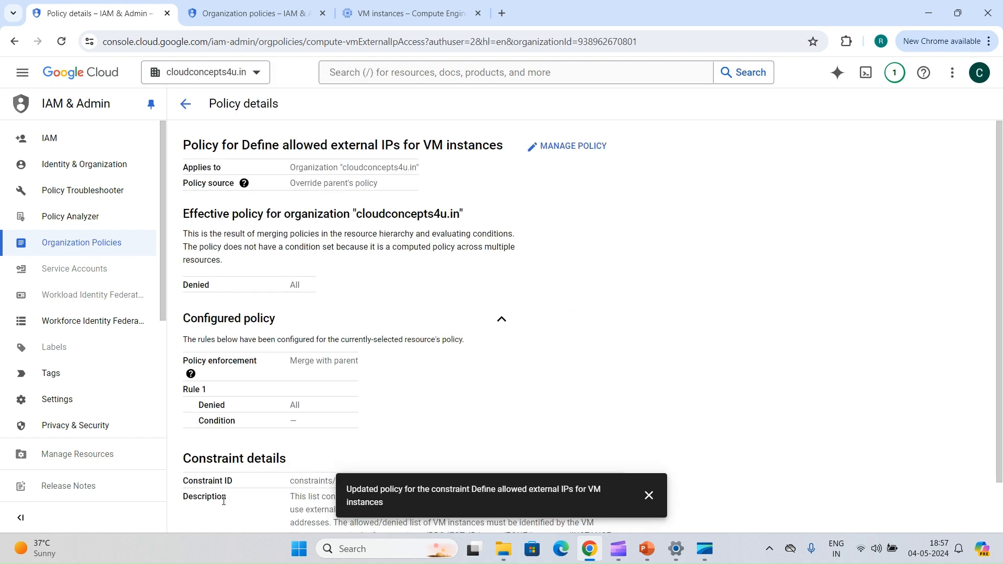
pyautogui.click(649, 495)
# Switch to the Compute Engine VM instances page and start creating an instance named test2.
pyautogui.click(403, 6)
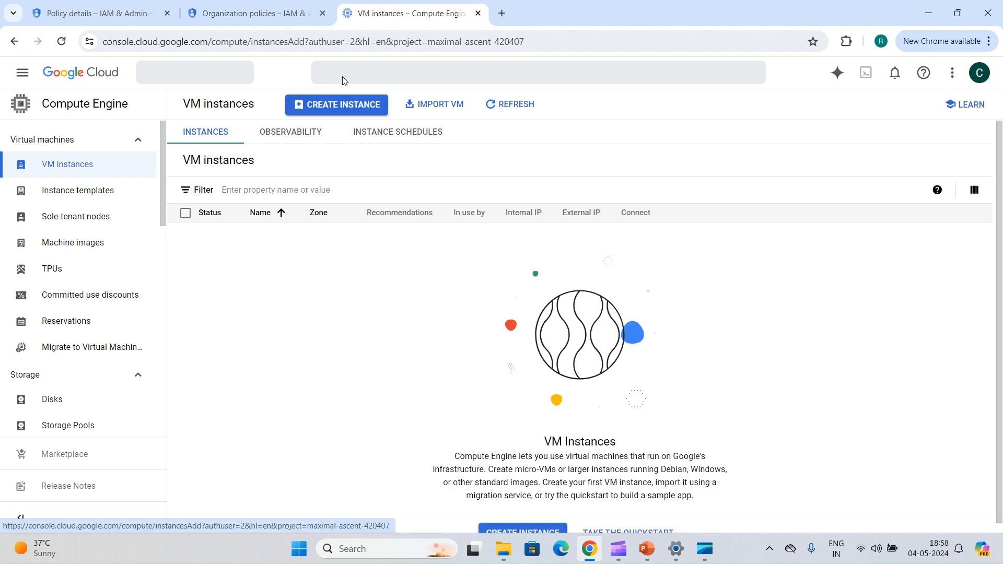
pyautogui.click(329, 107)
pyautogui.write('2')
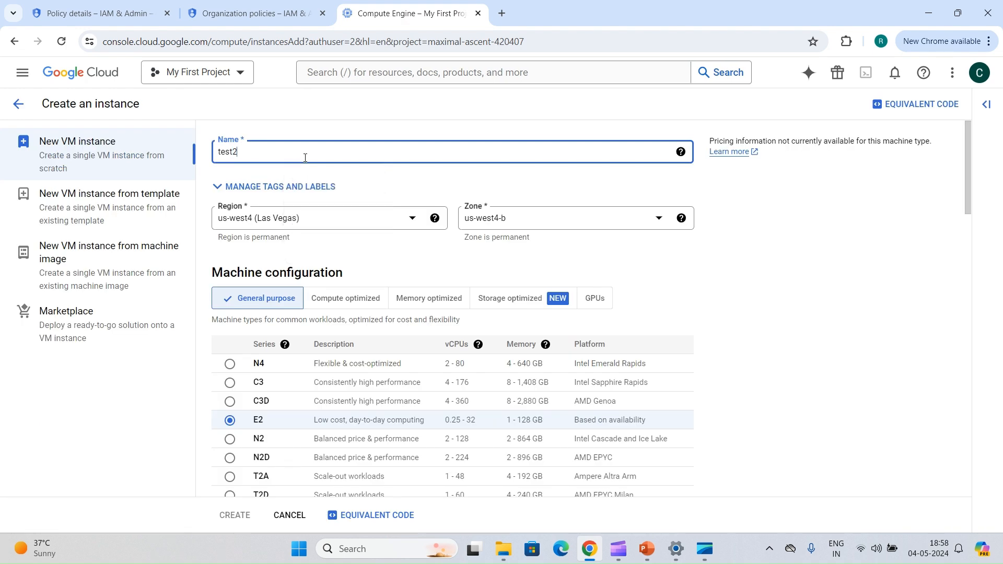
# Open the default network interface's settings within the new instance's advanced networking options.
pyautogui.scroll(-5, 311, 187)
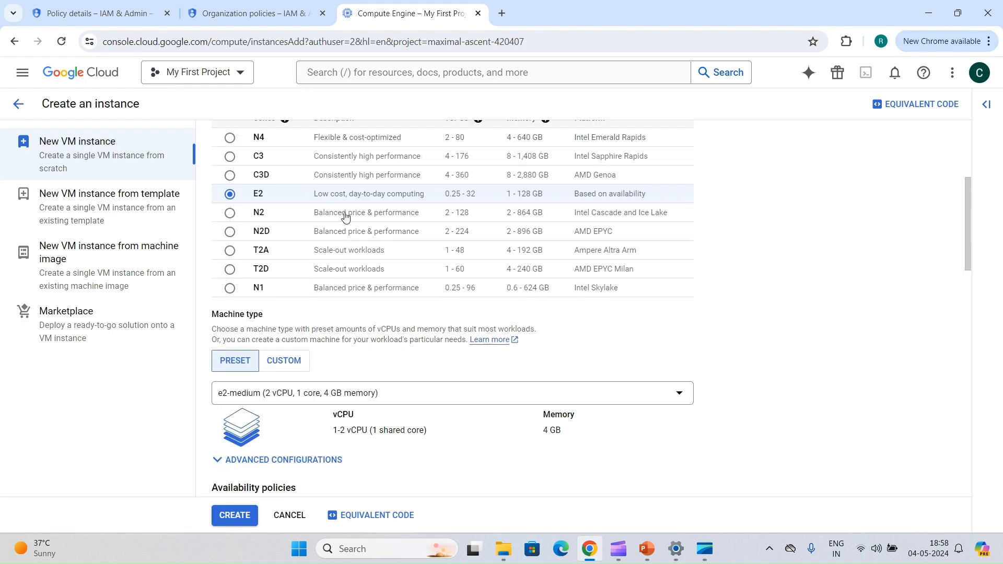
pyautogui.scroll(-20, 404, 389)
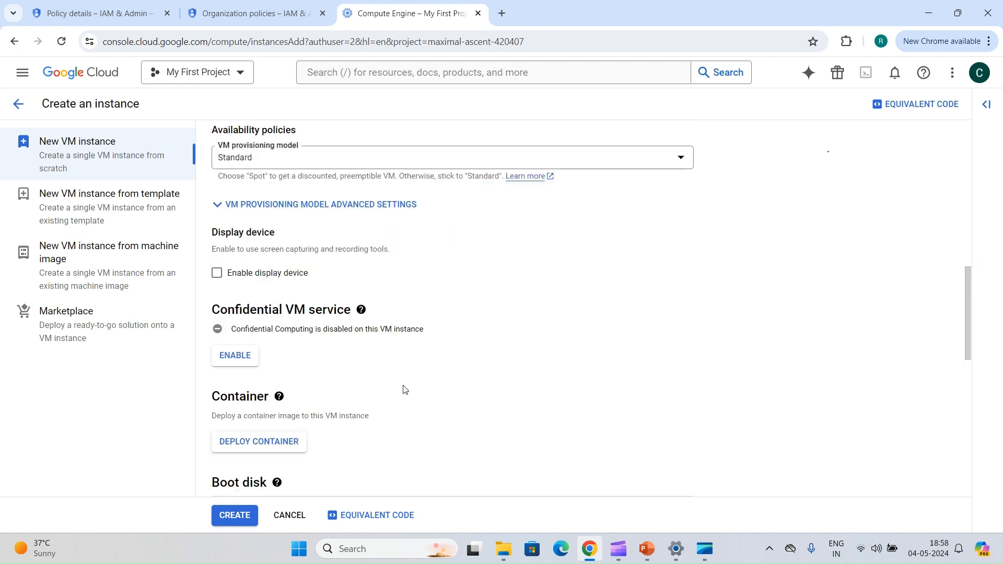
pyautogui.click(369, 377)
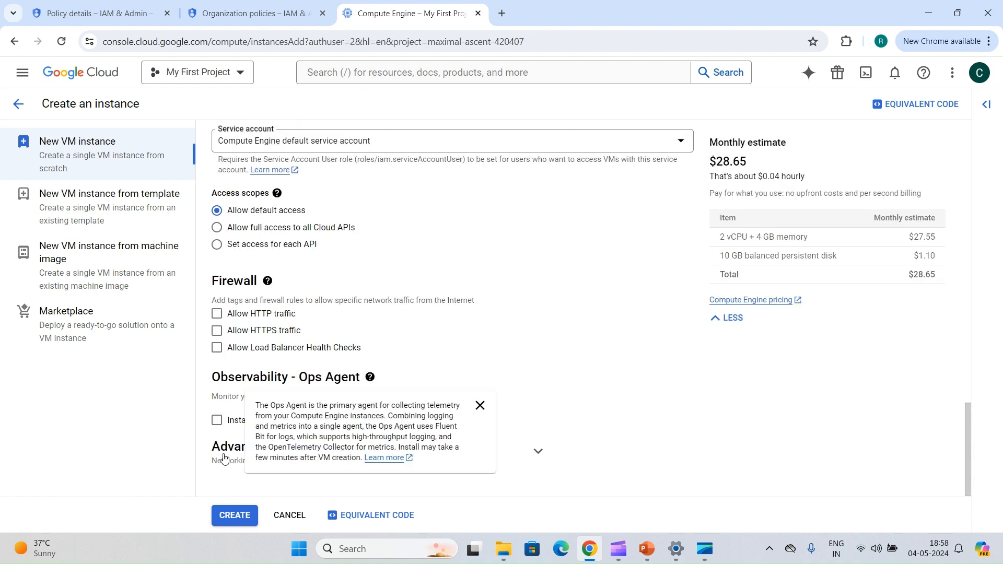
pyautogui.click(224, 459)
pyautogui.scroll(-5, 460, 373)
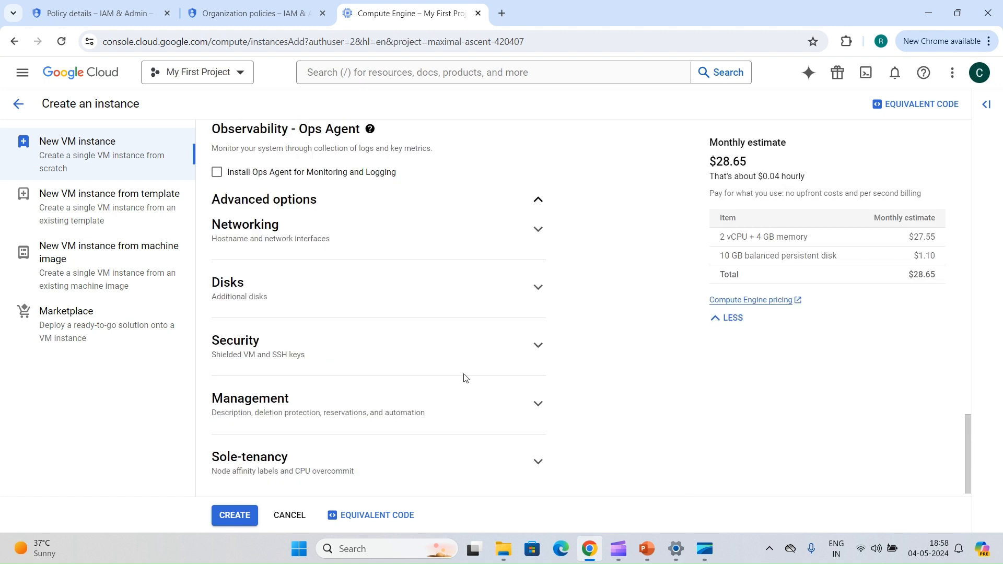
pyautogui.click(271, 224)
pyautogui.scroll(-5, 381, 287)
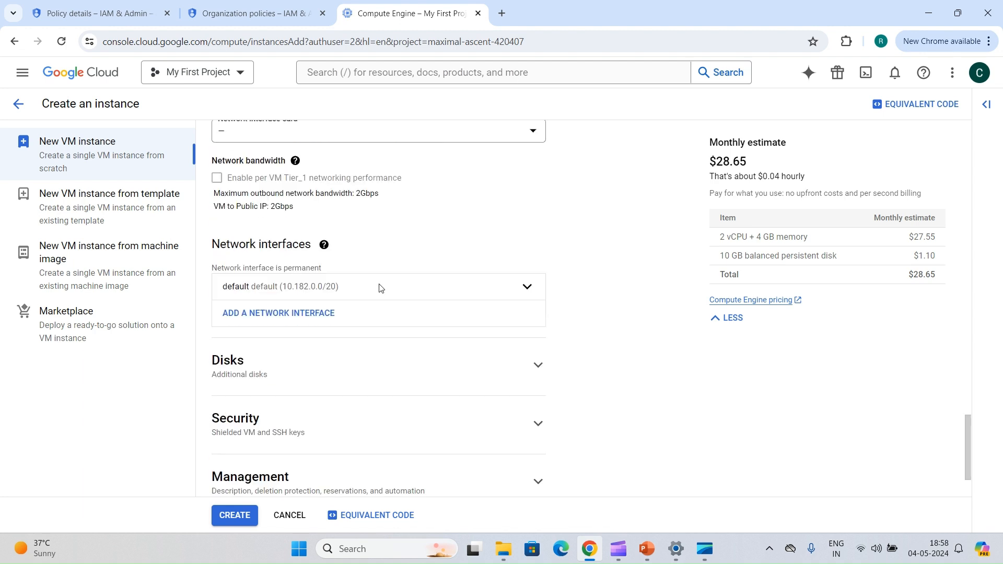
pyautogui.click(354, 291)
pyautogui.scroll(-4, 358, 337)
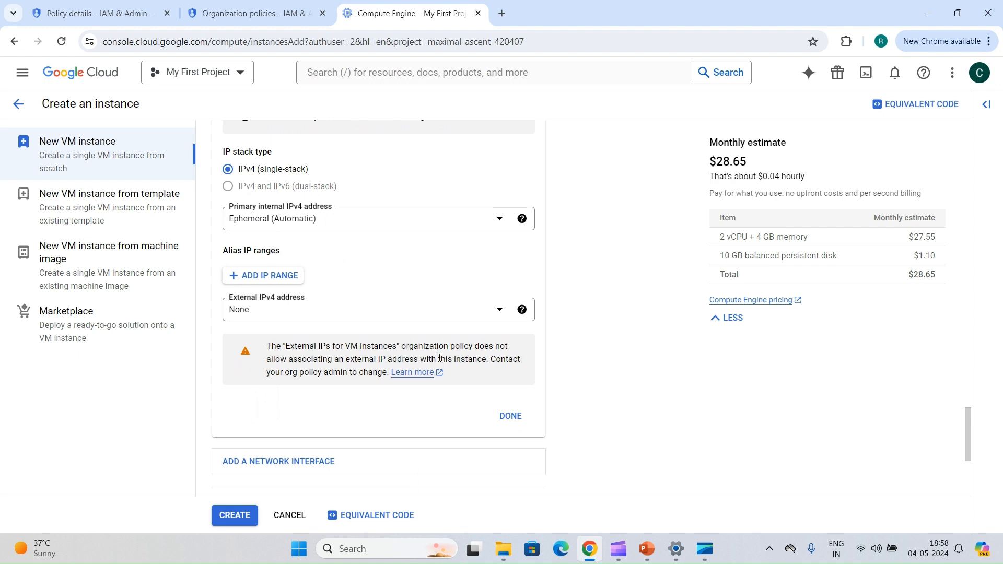
# Check the available external IPv4 address options for the default network interface and close its settings.
pyautogui.click(311, 315)
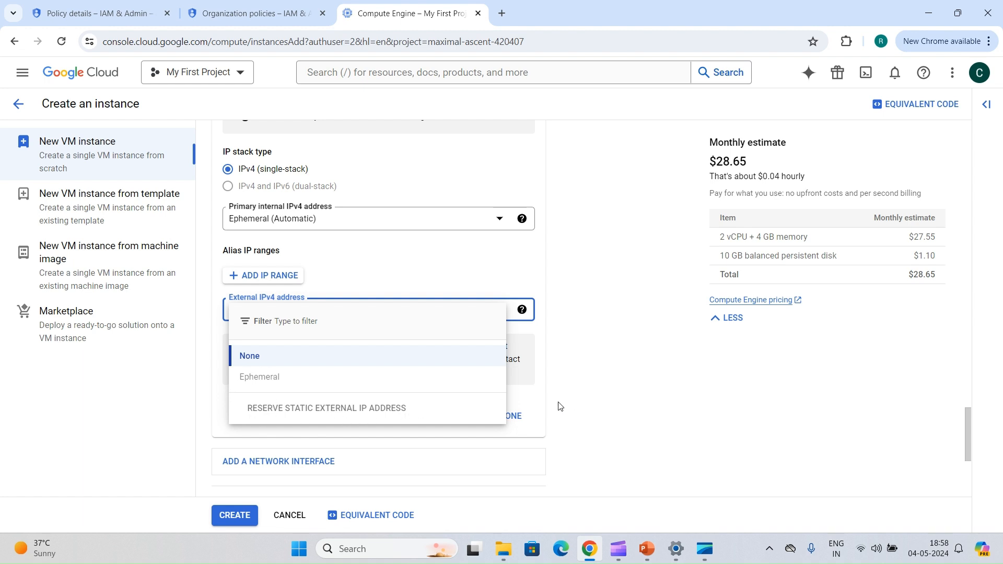
pyautogui.click(536, 414)
pyautogui.click(510, 416)
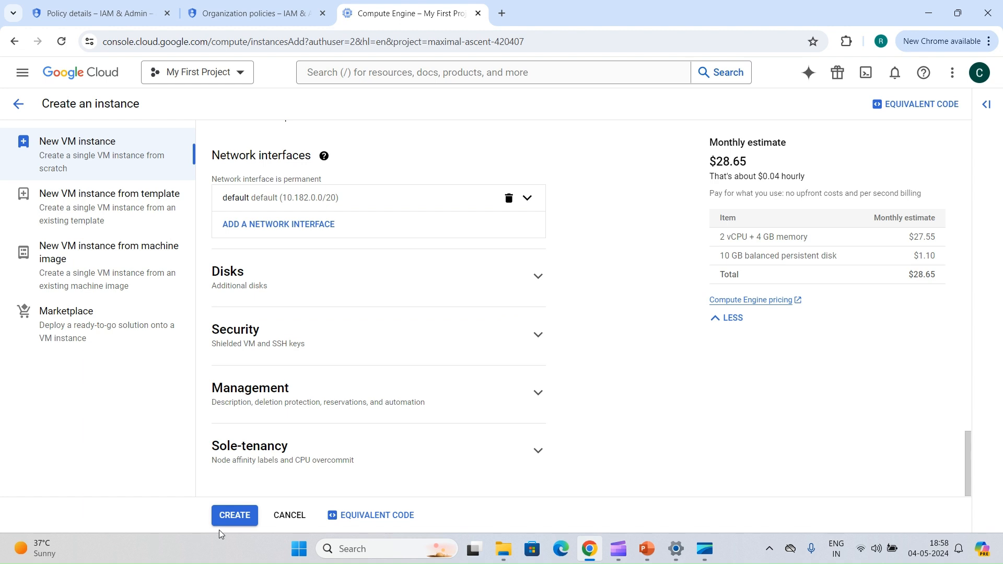
# Create the configured VM instance and open the organization policy for allowed external IPs for editing.
pyautogui.click(234, 516)
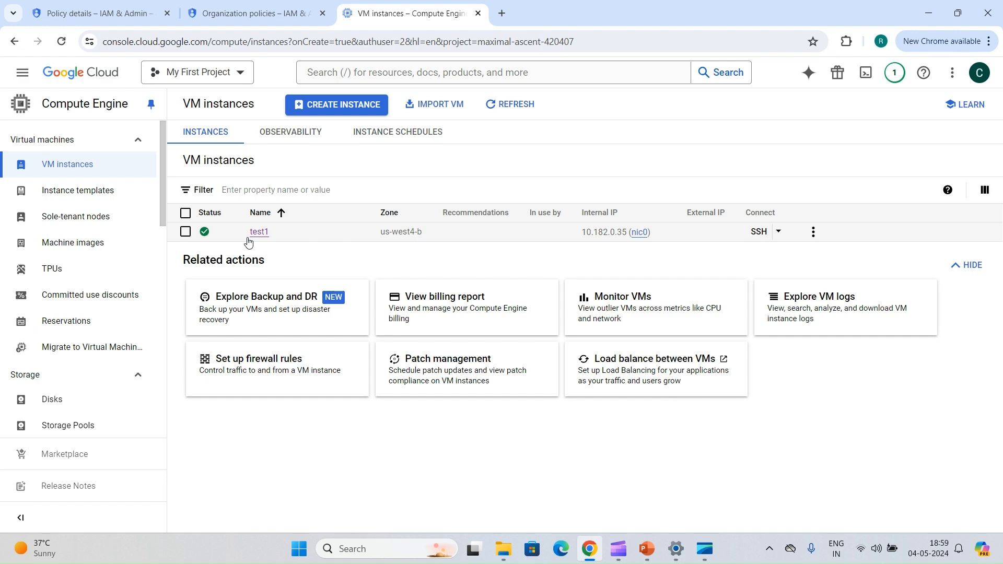
pyautogui.click(68, 9)
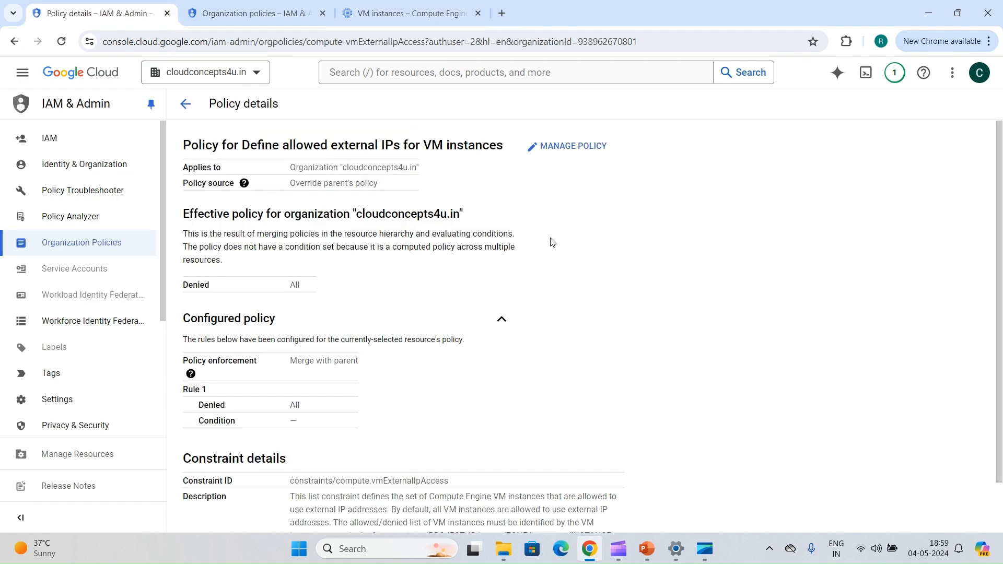
pyautogui.click(566, 146)
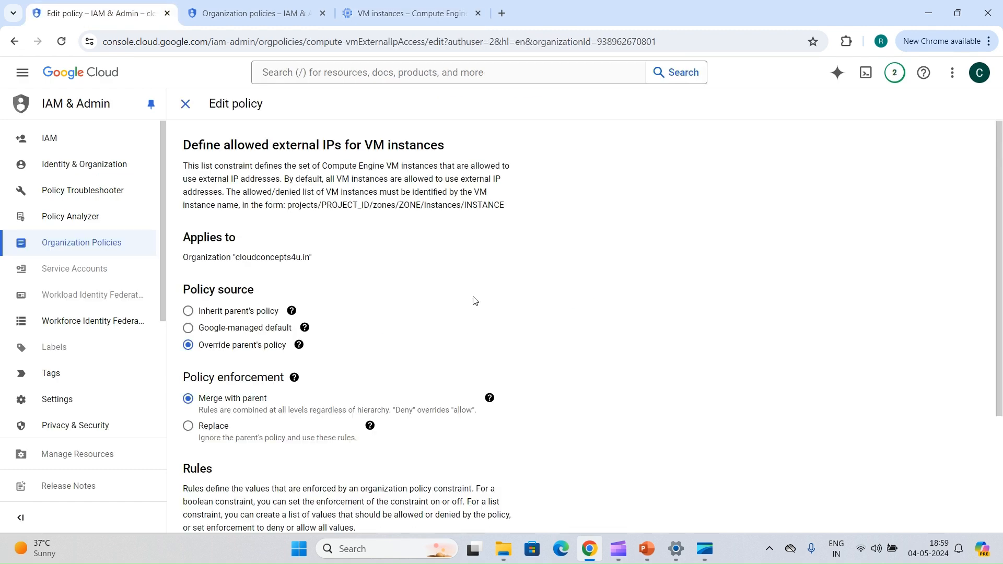
# Change the existing rule's policy values to Custom and its policy type to Allow.
pyautogui.scroll(-3, 473, 299)
pyautogui.click(278, 453)
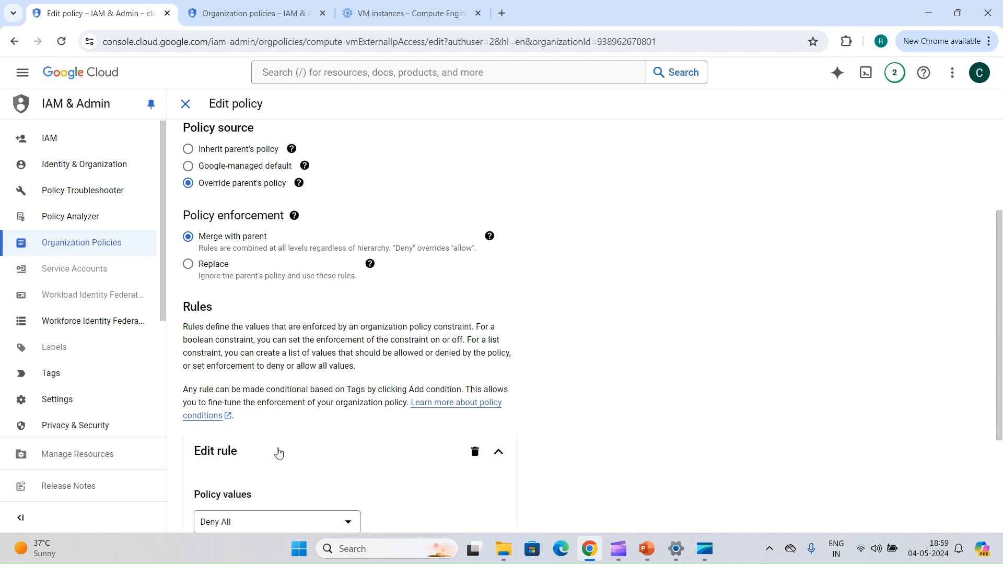
pyautogui.scroll(-3, 278, 452)
pyautogui.click(288, 359)
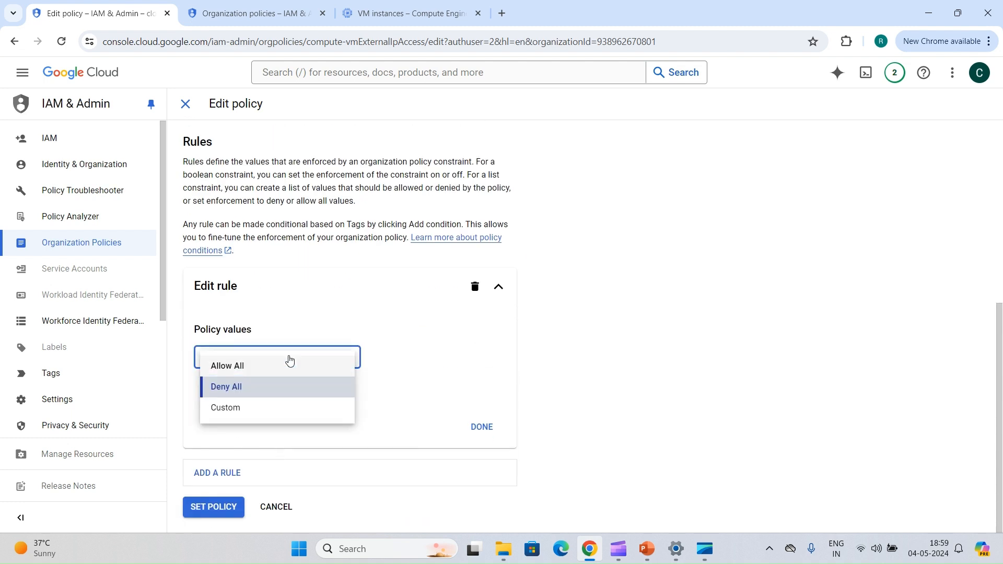
pyautogui.click(244, 409)
pyautogui.scroll(-2, 293, 293)
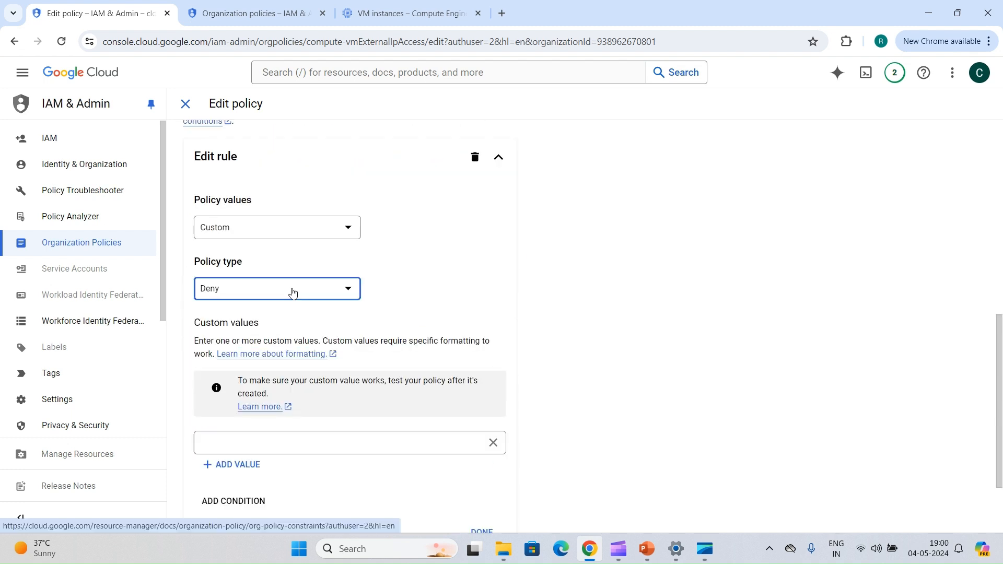
pyautogui.click(293, 292)
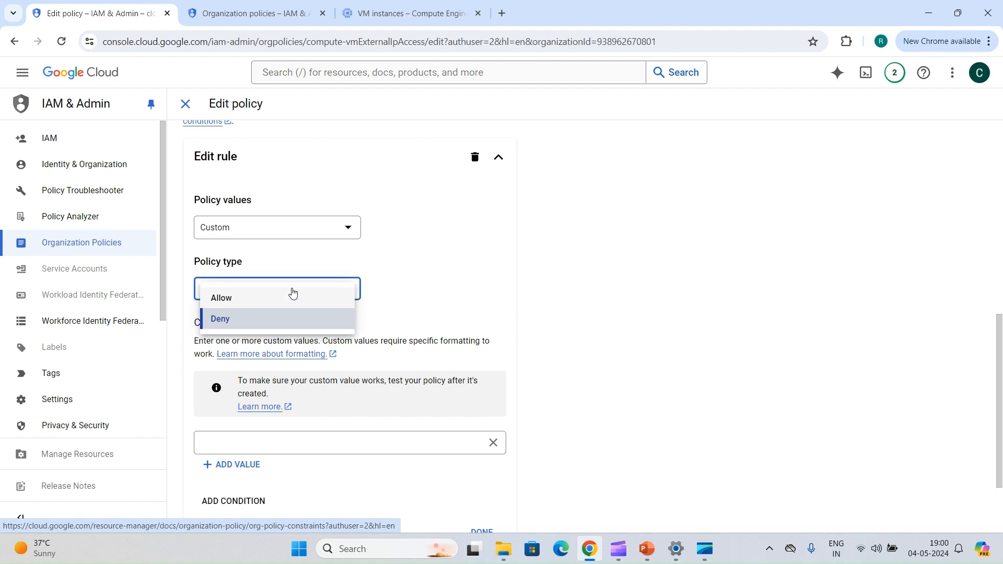
pyautogui.click(266, 305)
# Copy the instance path format from the constraint description into the custom value and replace its INSTANCE placeholder with test1.
pyautogui.click(246, 446)
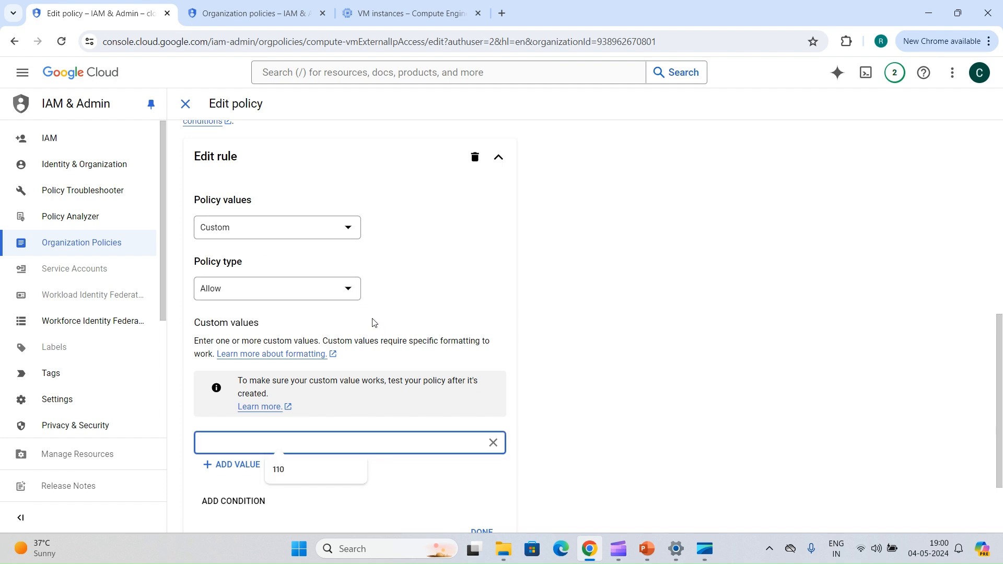
pyautogui.scroll(6, 374, 322)
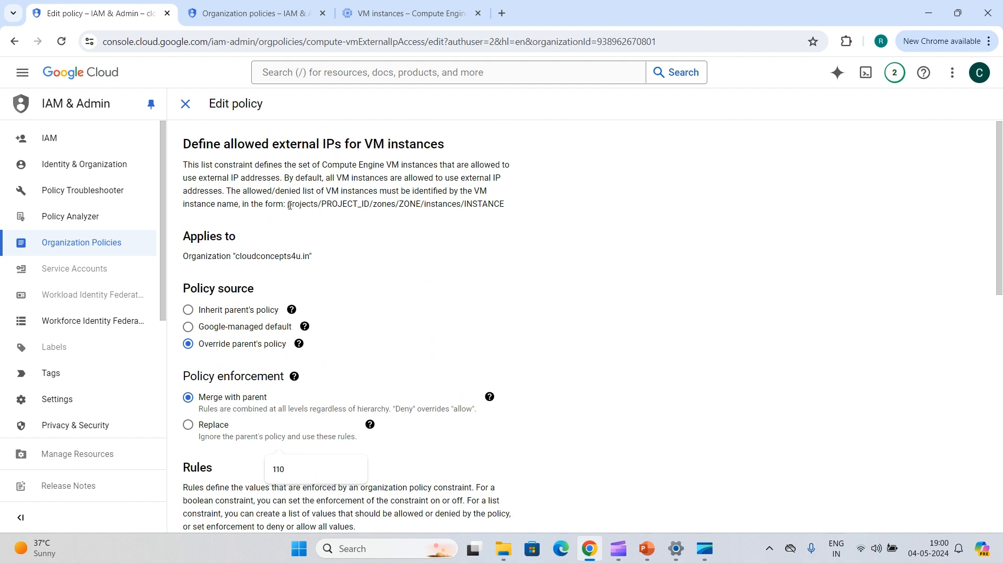
pyautogui.moveTo(289, 205); pyautogui.dragTo(520, 204)
pyautogui.hotkey('ctrl', 'c')
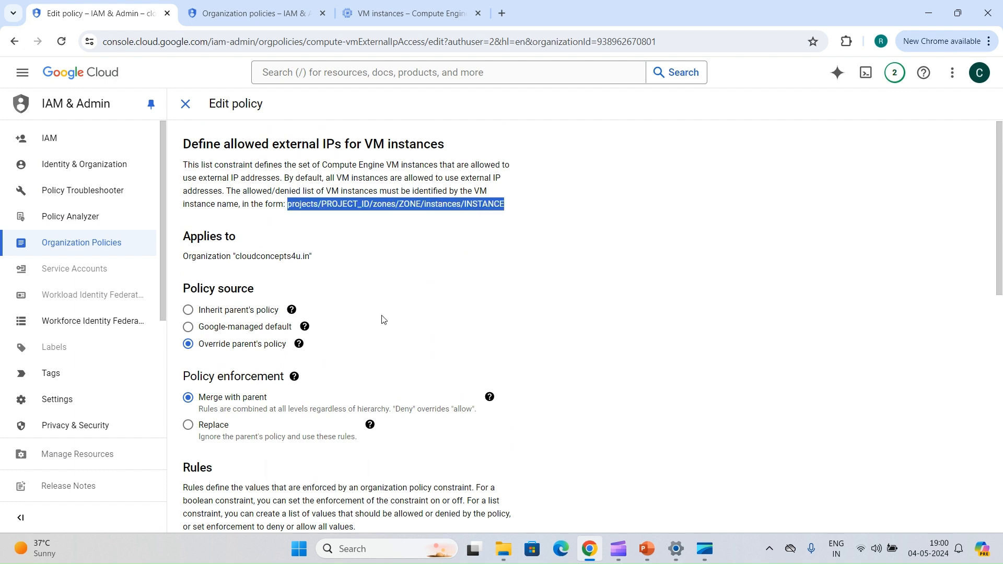
pyautogui.scroll(-10, 366, 324)
pyautogui.click(282, 339)
pyautogui.hotkey('ctrl', 'v')
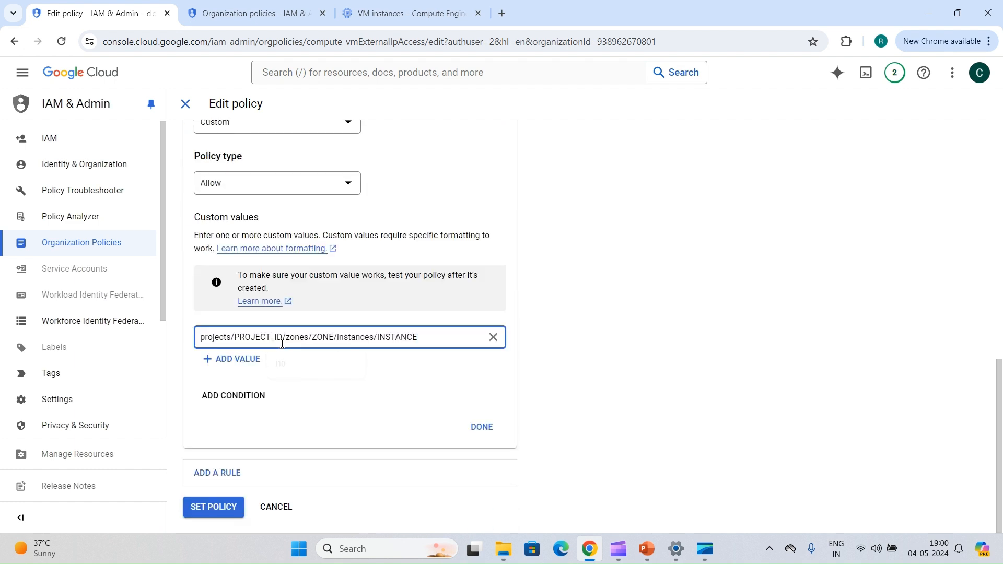
pyautogui.doubleClick(396, 339)
pyautogui.write('test1')
# Replace the custom value's project ID and zone placeholders with maximal-ascent-420407 and us-west4-b, copying the zone from the VM instances list.
pyautogui.click(407, 13)
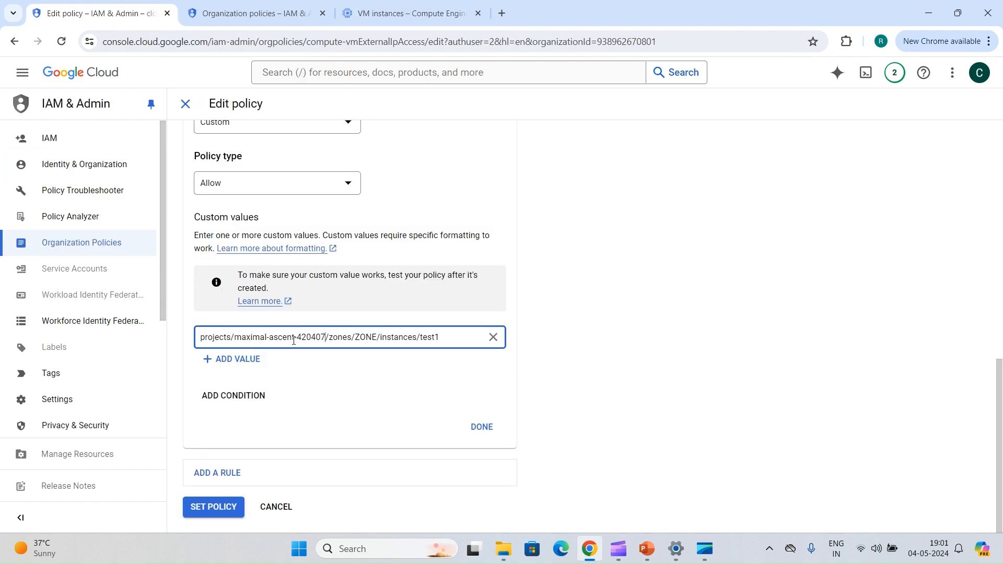
pyautogui.click(407, 13)
pyautogui.moveTo(380, 232); pyautogui.dragTo(422, 234)
pyautogui.hotkey('ctrl', 'c')
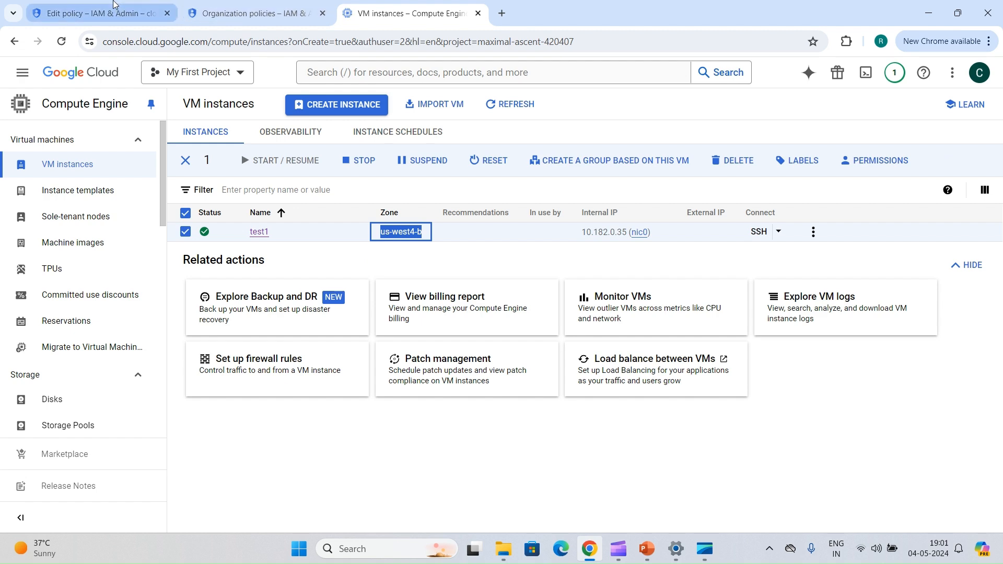
pyautogui.click(115, 8)
pyautogui.doubleClick(360, 337)
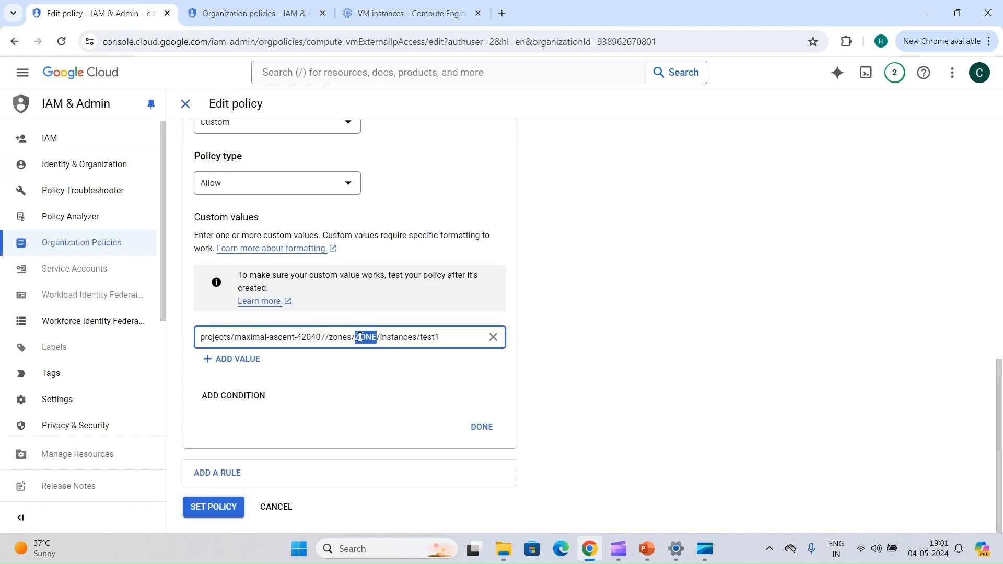
pyautogui.hotkey('ctrl', 'v')
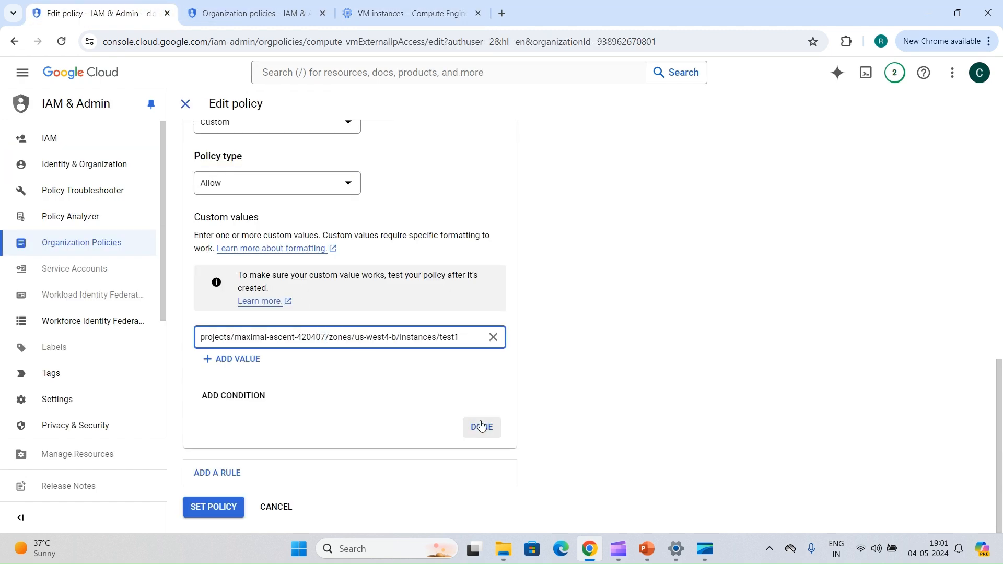
# Finish the rule, apply the updated policy and review the allowed instance path in the policy details.
pyautogui.click(479, 427)
pyautogui.click(204, 509)
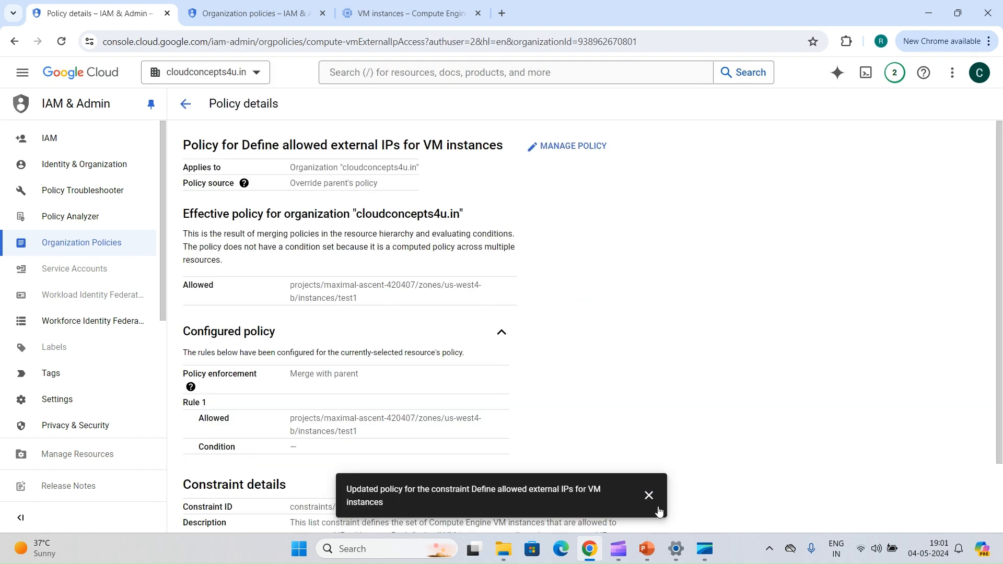
pyautogui.click(648, 495)
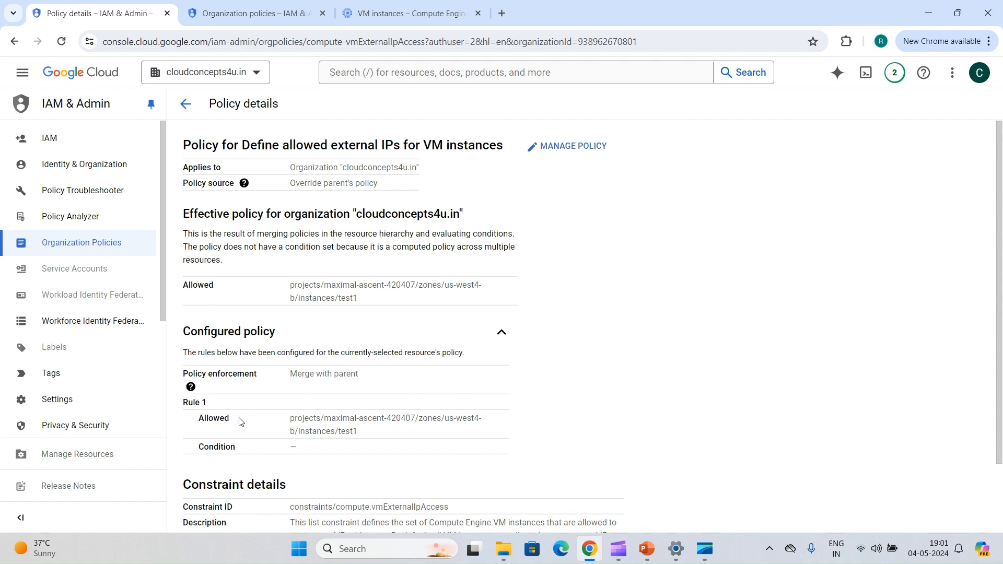
pyautogui.scroll(-1, 231, 424)
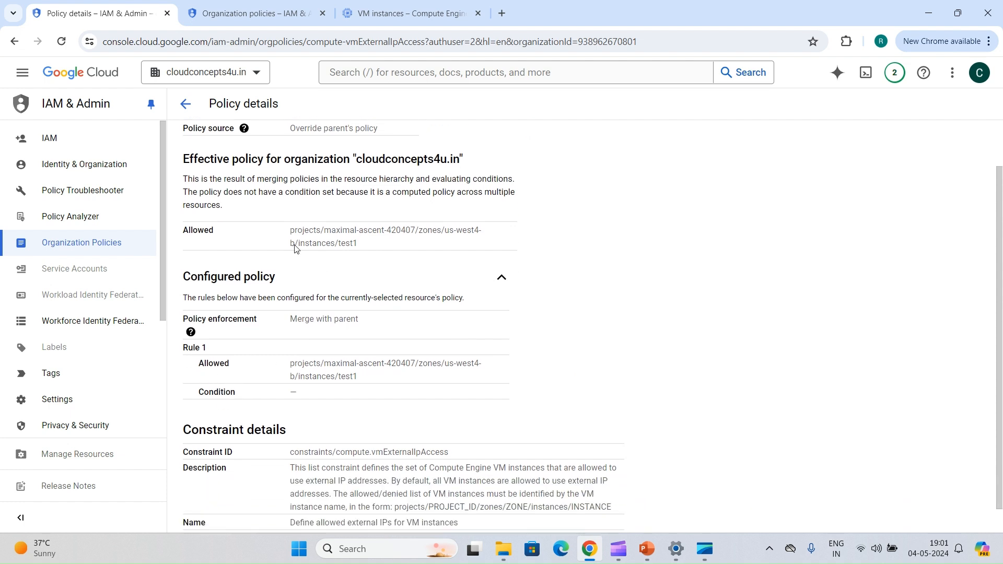
pyautogui.moveTo(288, 231); pyautogui.dragTo(373, 243)
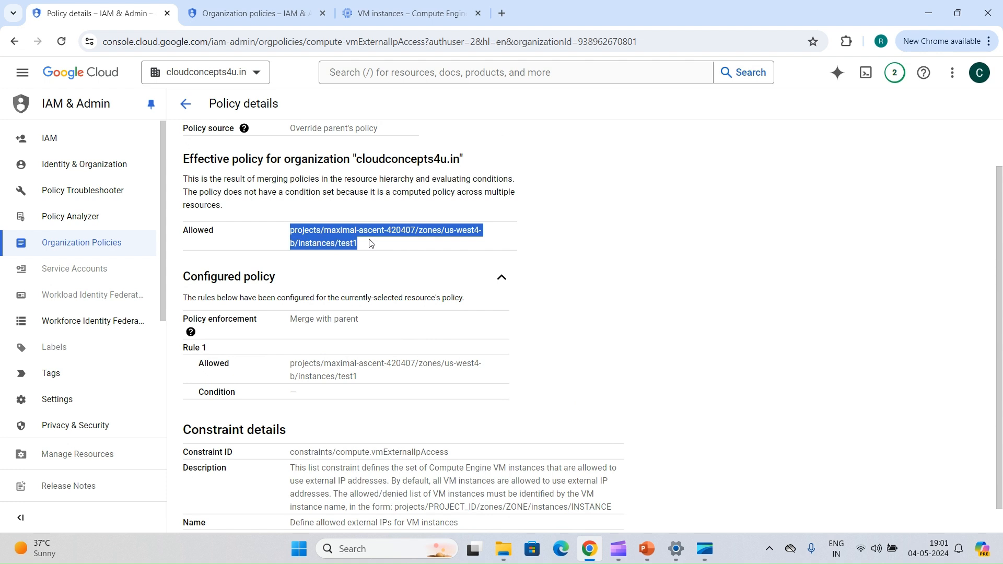
pyautogui.click(370, 244)
# Return to the VM instances page, reload it and open the test1 instance for editing.
pyautogui.click(364, 10)
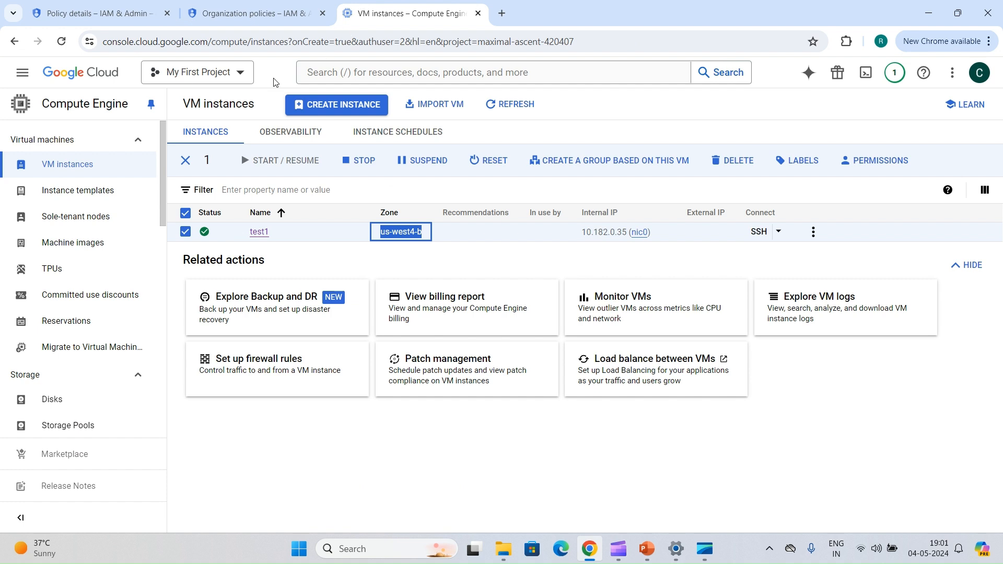
pyautogui.click(61, 41)
pyautogui.click(259, 232)
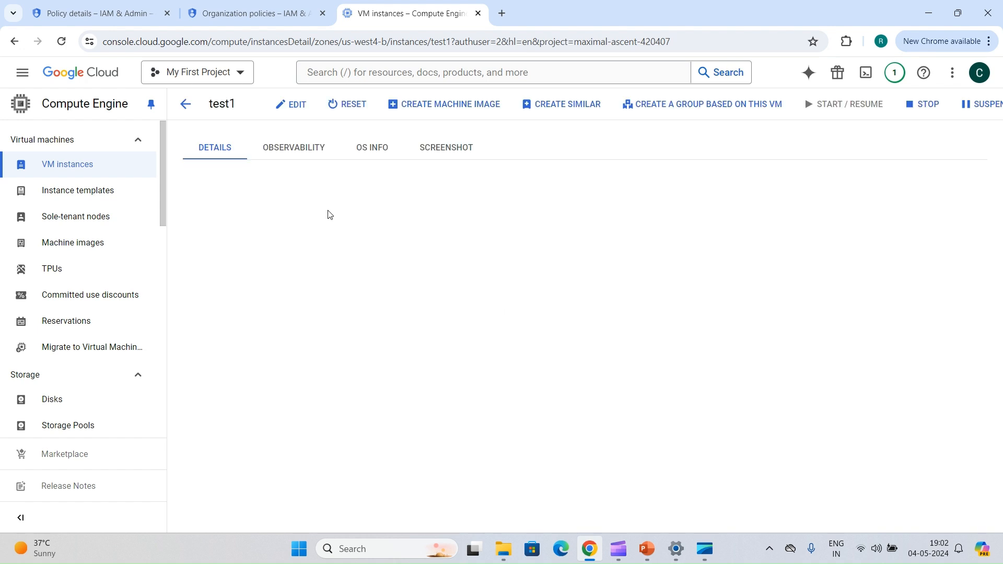
pyautogui.click(288, 105)
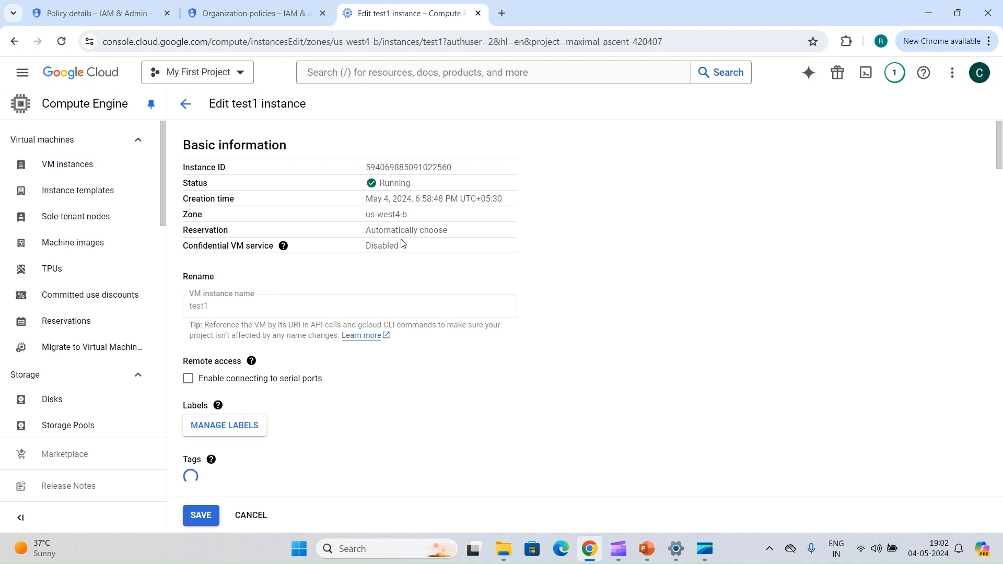
# Set the external IPv4 address of test1's default network interface to Ephemeral and save the instance.
pyautogui.scroll(-12, 402, 243)
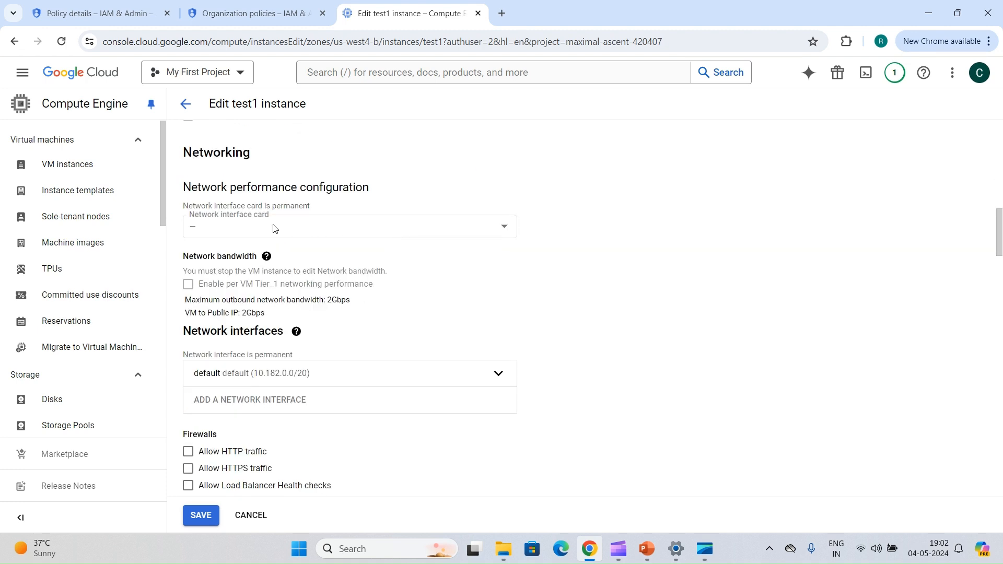
pyautogui.click(351, 380)
pyautogui.scroll(-5, 354, 383)
pyautogui.scroll(-2, 352, 382)
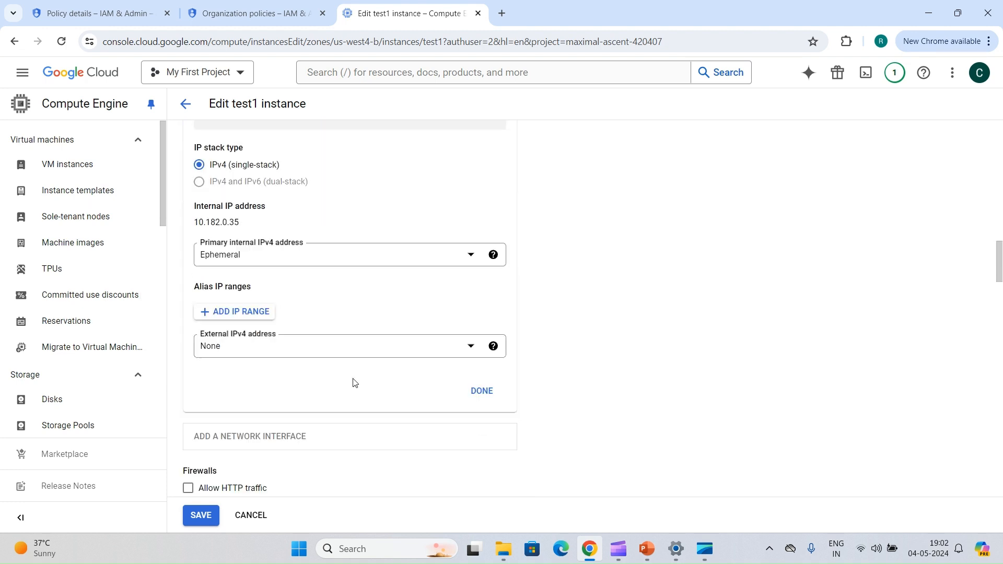
pyautogui.click(267, 331)
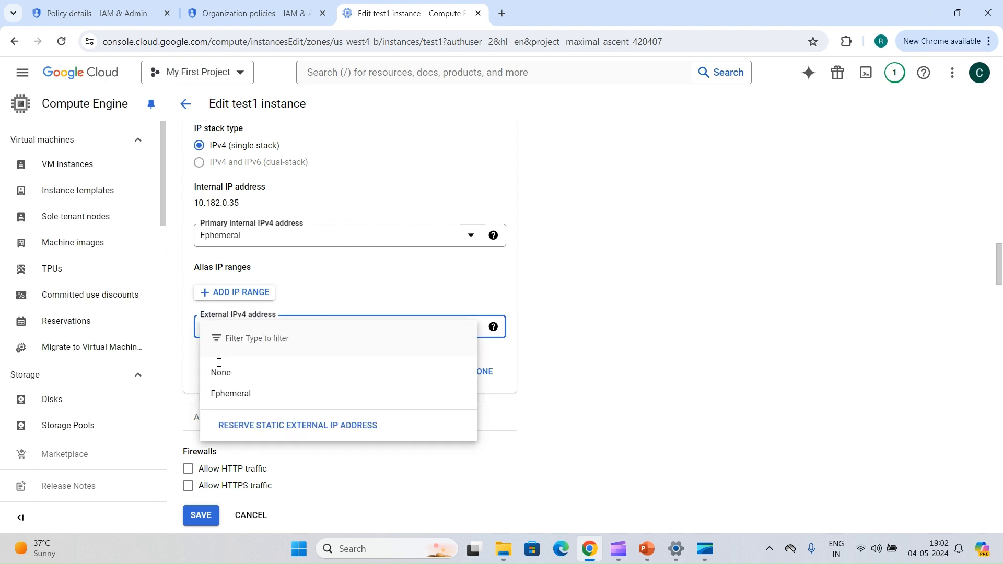
pyautogui.click(225, 402)
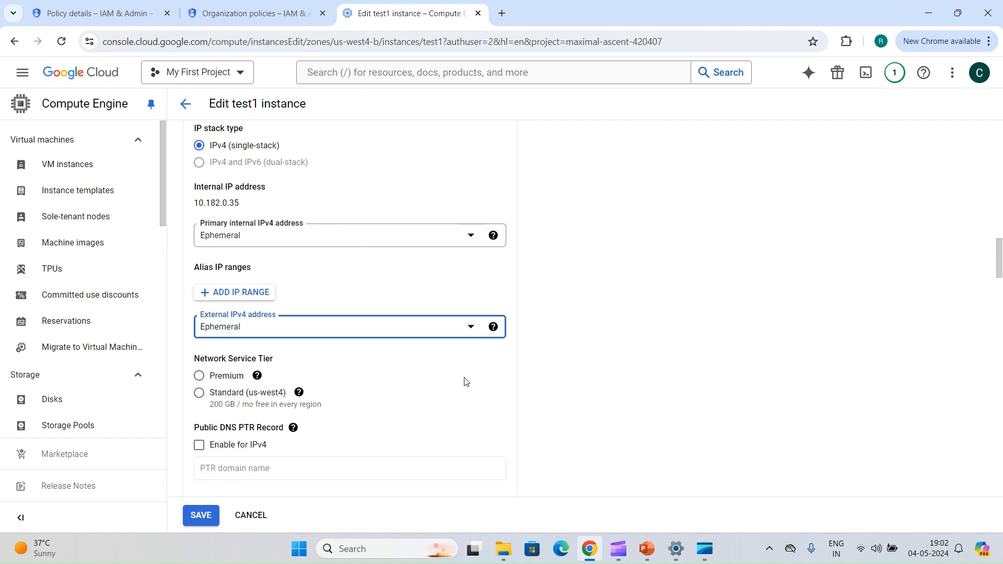
pyautogui.scroll(-3, 324, 408)
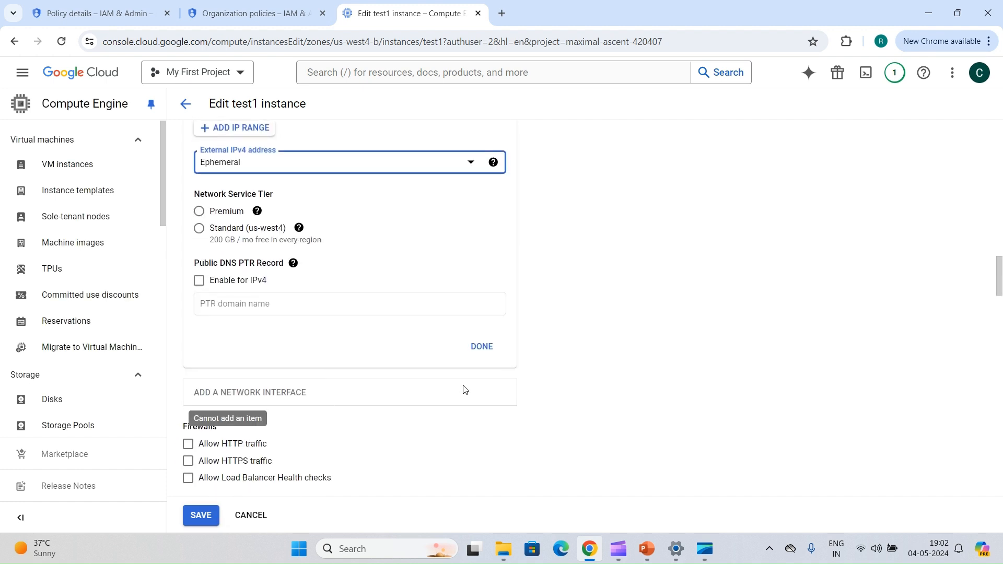
pyautogui.click(481, 347)
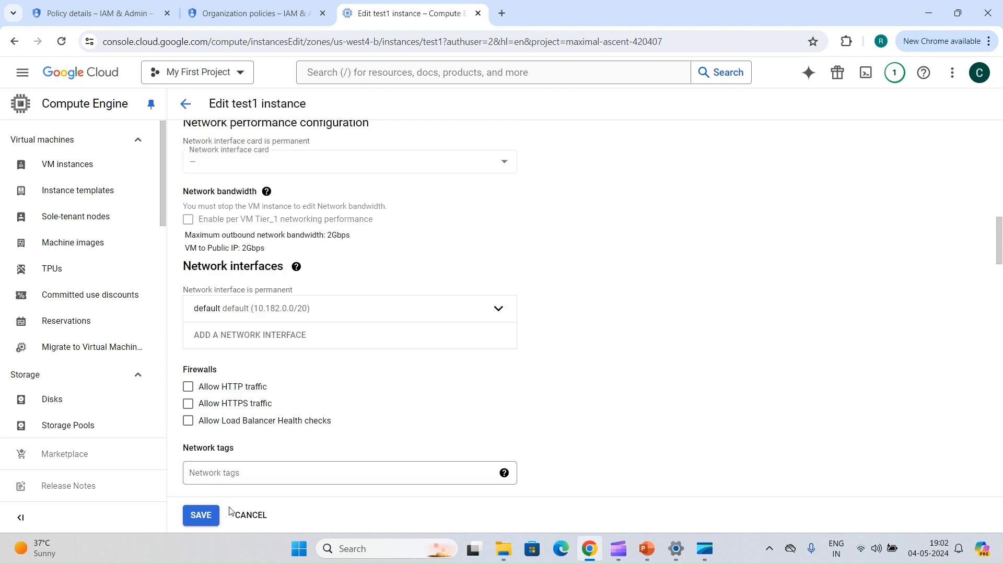
pyautogui.click(201, 515)
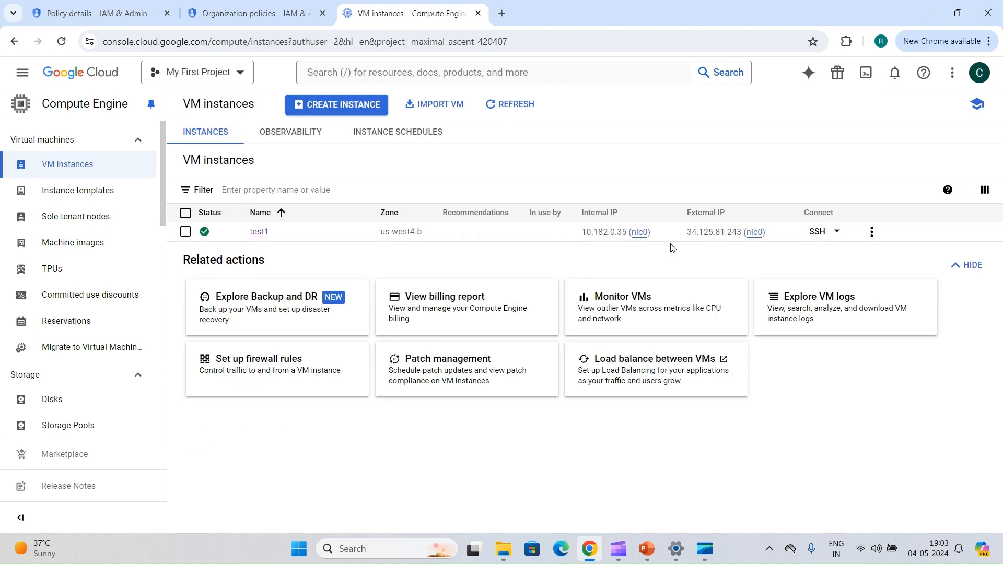
# Start creating a new VM instance and name it test2.
pyautogui.click(313, 104)
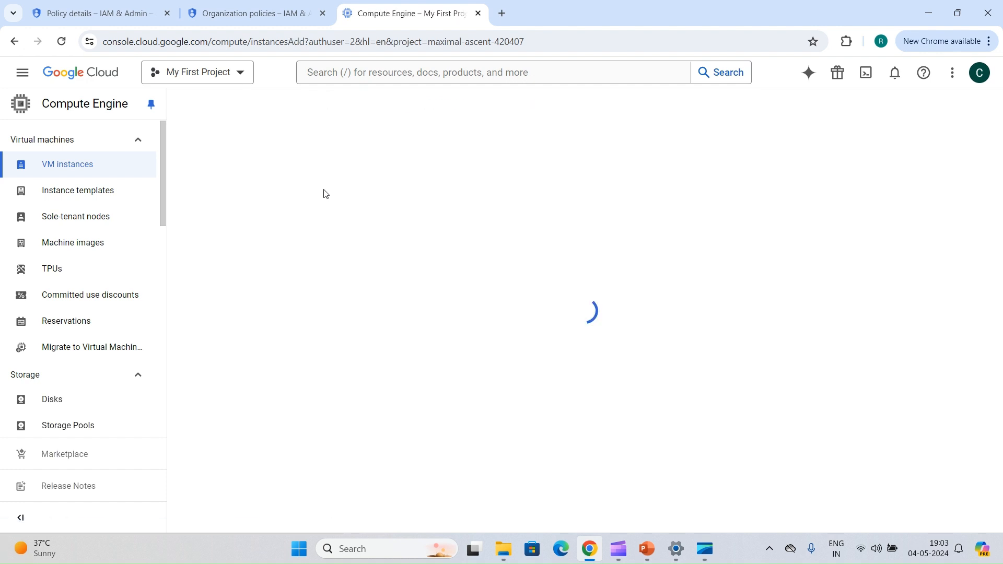
pyautogui.tripleClick(326, 150)
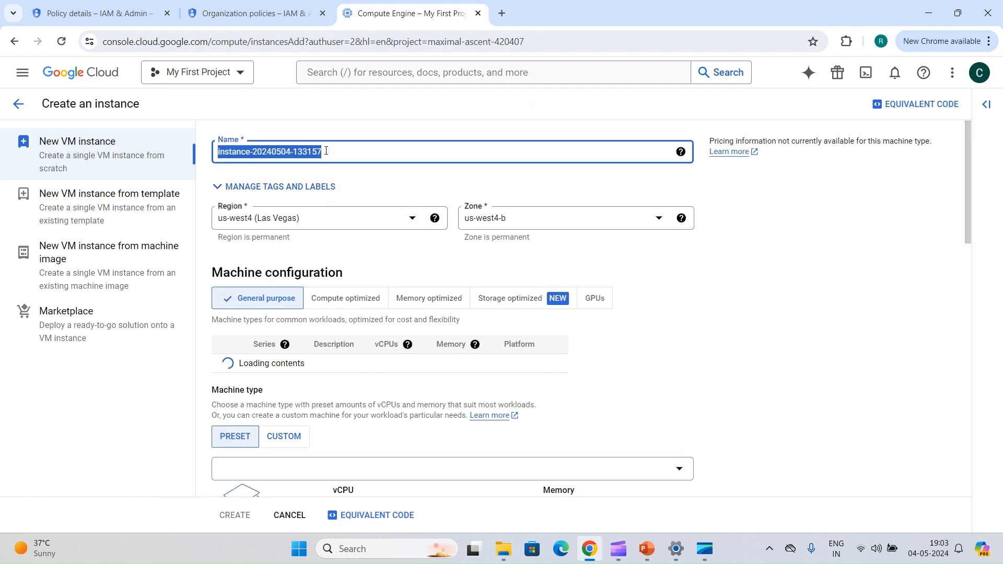
pyautogui.write('test2')
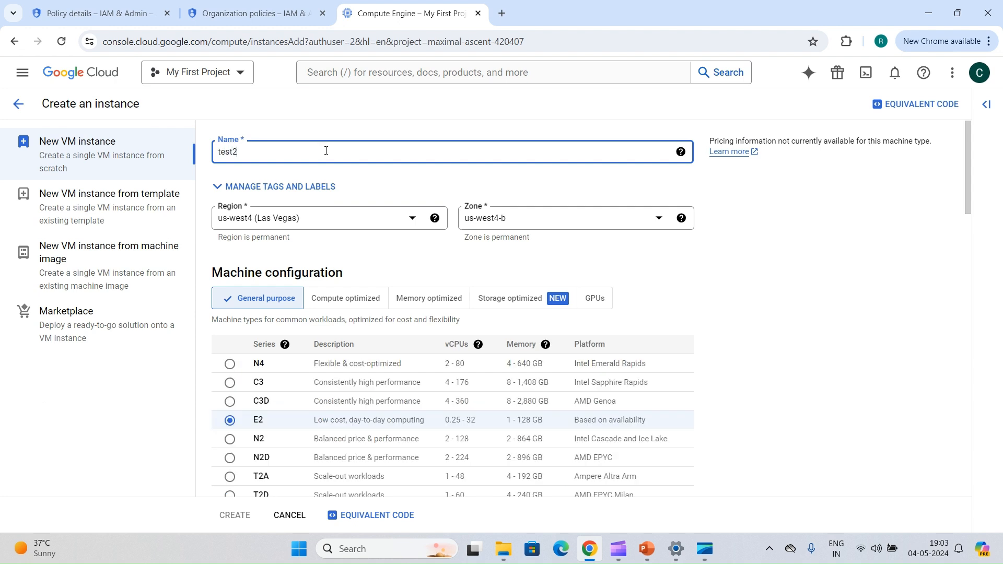
# Expand the networking section of the advanced options and open the default network interface for editing.
pyautogui.scroll(-12, 427, 319)
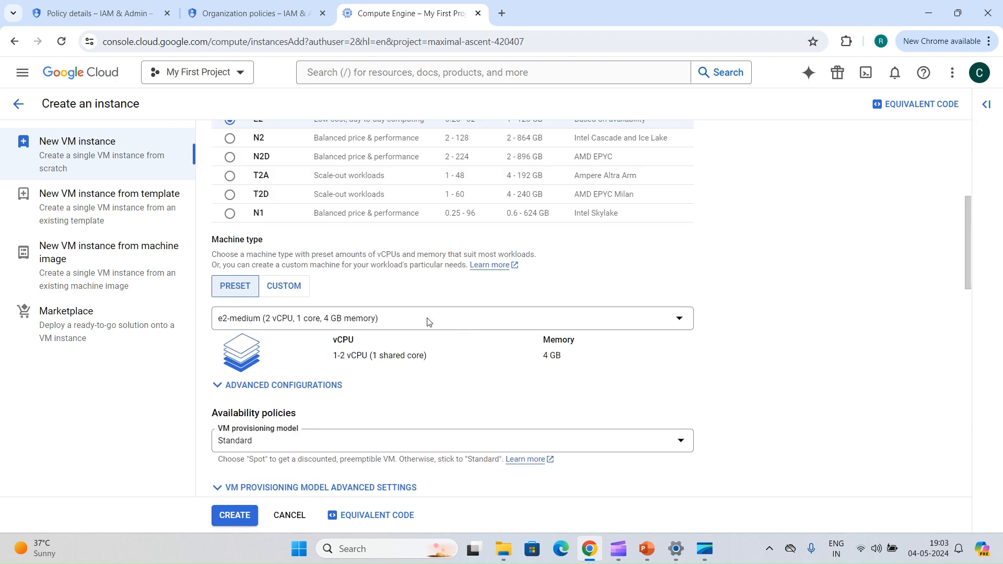
pyautogui.scroll(-5, 427, 321)
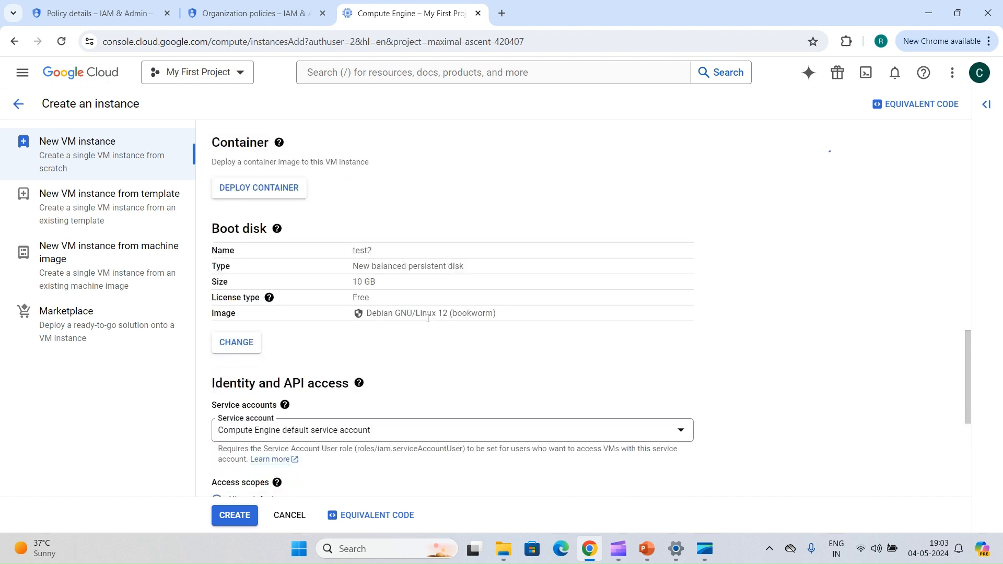
pyautogui.scroll(-4, 427, 321)
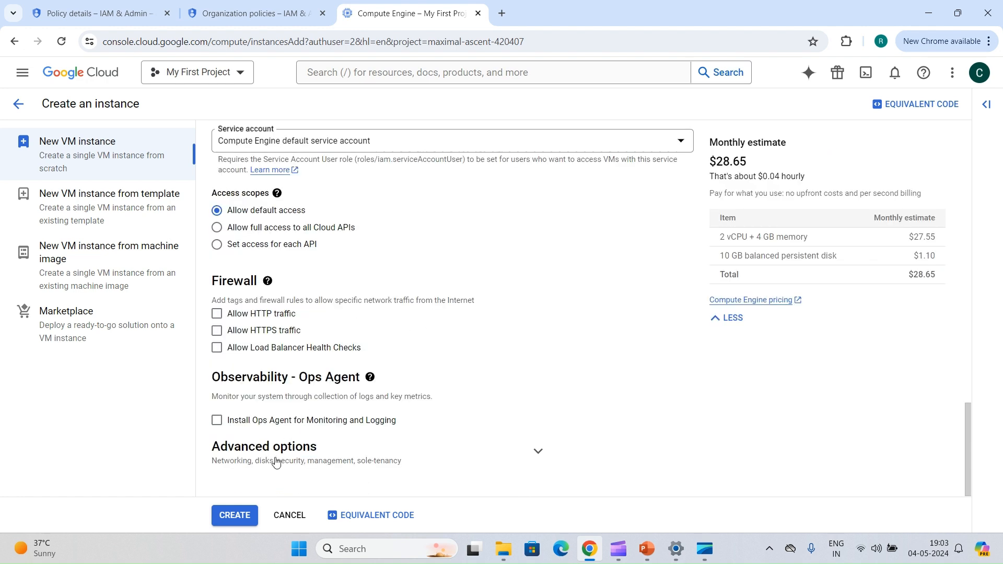
pyautogui.click(276, 462)
pyautogui.scroll(-5, 428, 425)
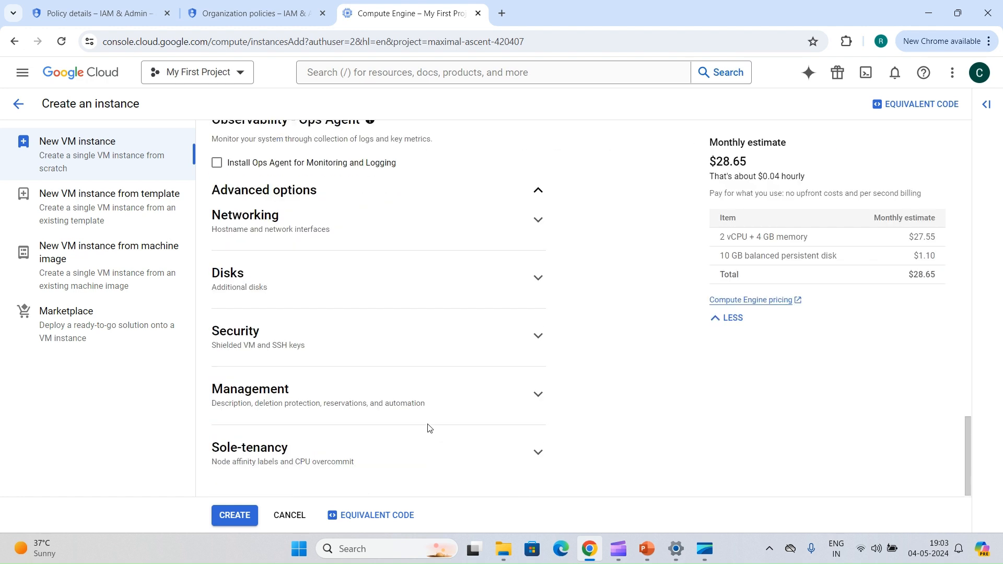
pyautogui.click(292, 232)
pyautogui.scroll(-5, 325, 333)
pyautogui.click(341, 275)
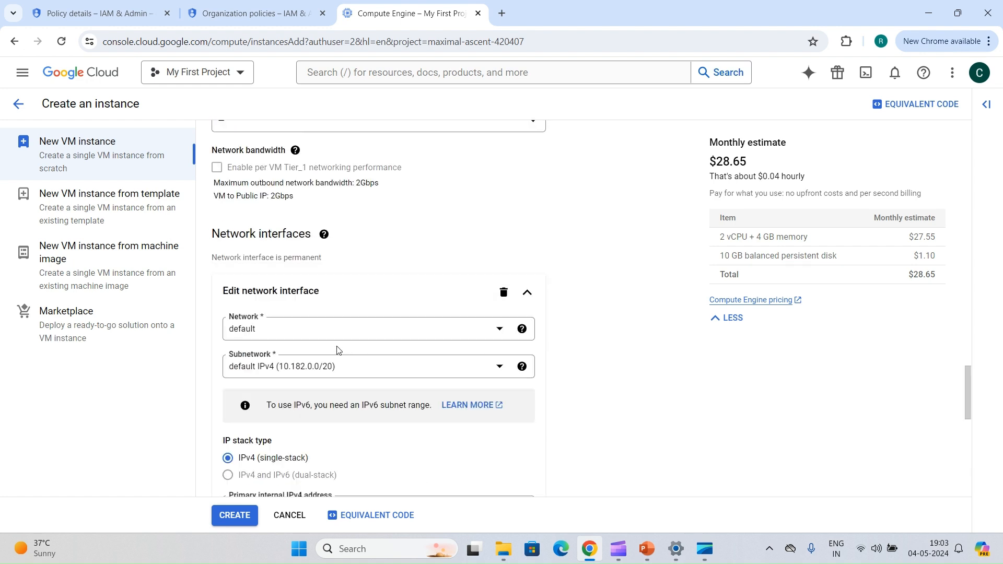
# Check the external IPv4 address choices, keep None and create the test2 instance.
pyautogui.scroll(-5, 338, 350)
pyautogui.click(272, 364)
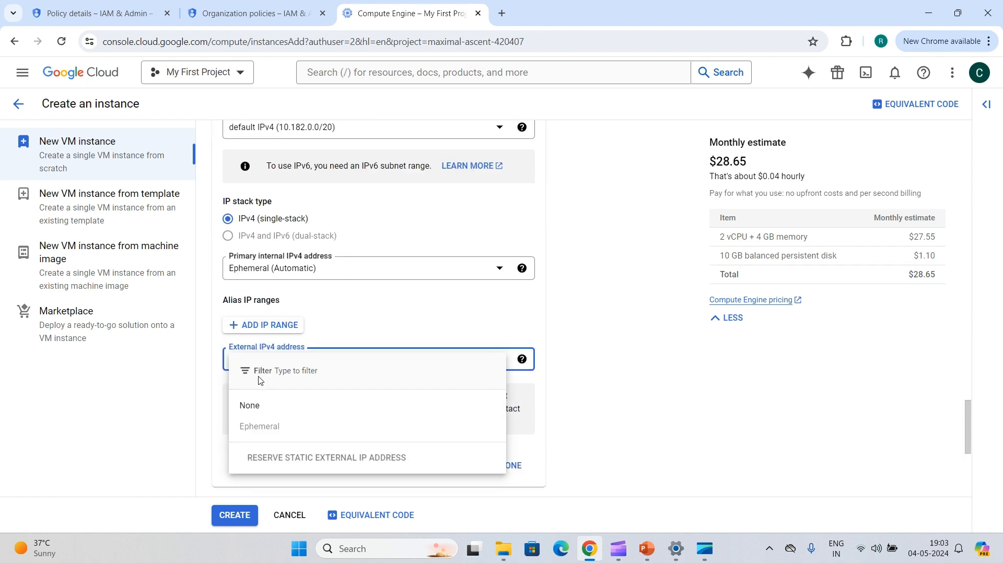
pyautogui.click(234, 517)
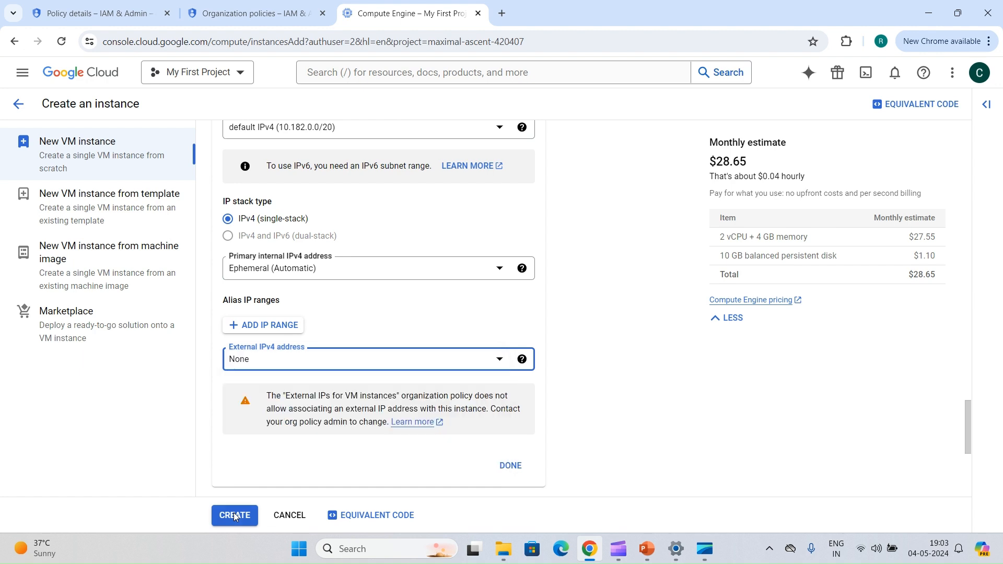
pyautogui.click(234, 517)
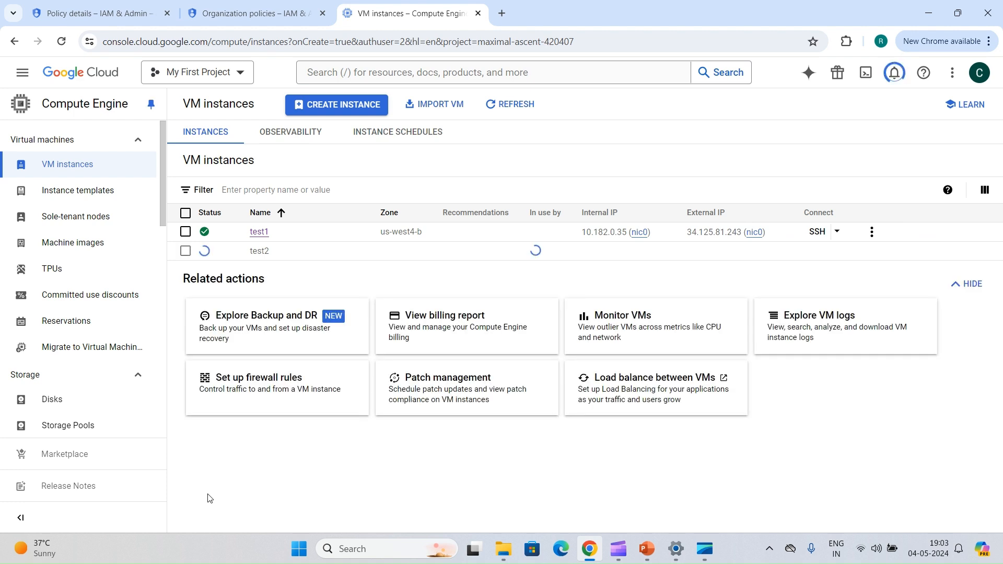
# Filter My First Project's organization policies by "external", open "Define allowed external IPs for VM instances" and review its policy source and allowed value.
pyautogui.hotkey('ctrl', '1')
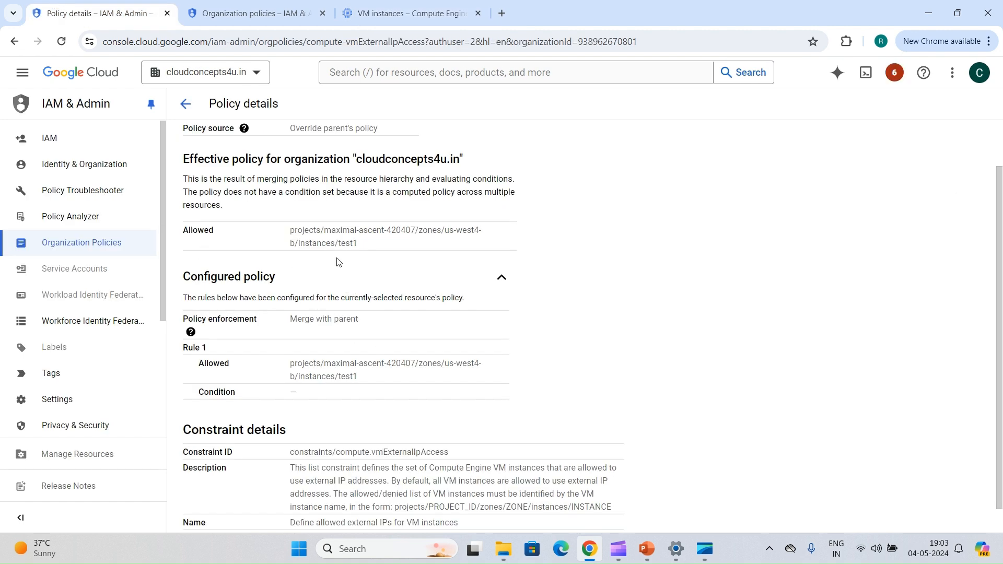
pyautogui.click(256, 13)
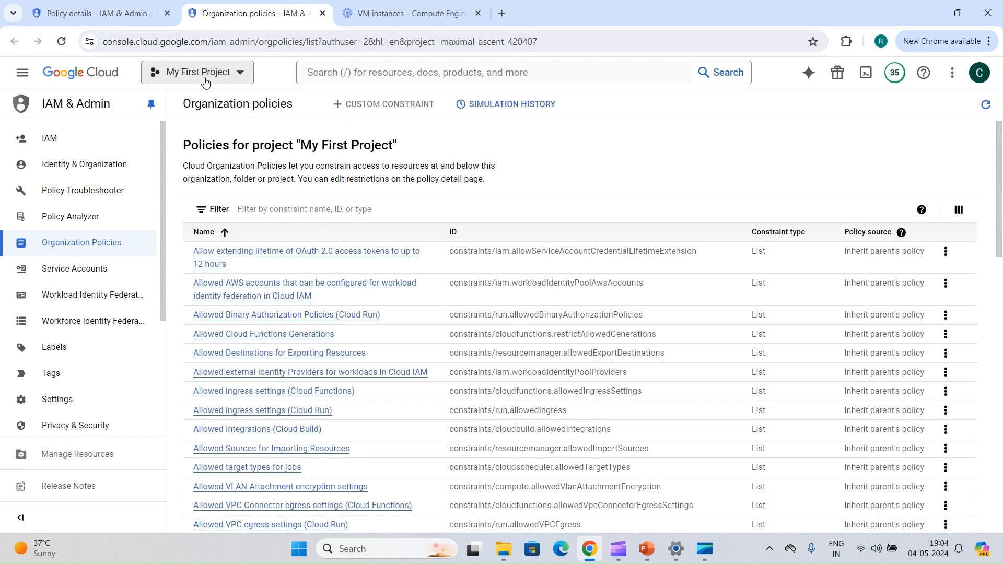
pyautogui.click(319, 210)
pyautogui.write('external')
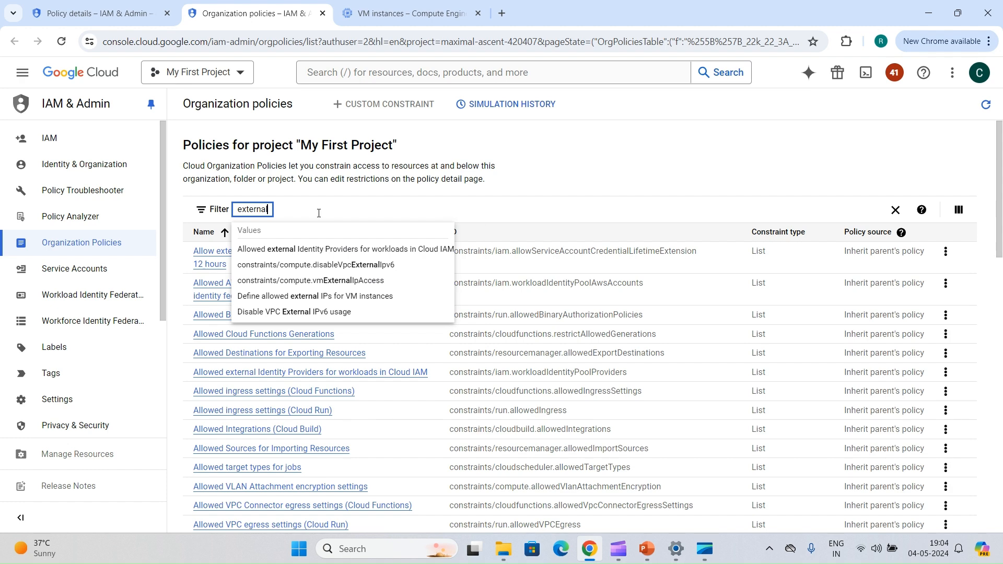
pyautogui.press('Return')
pyautogui.click(230, 340)
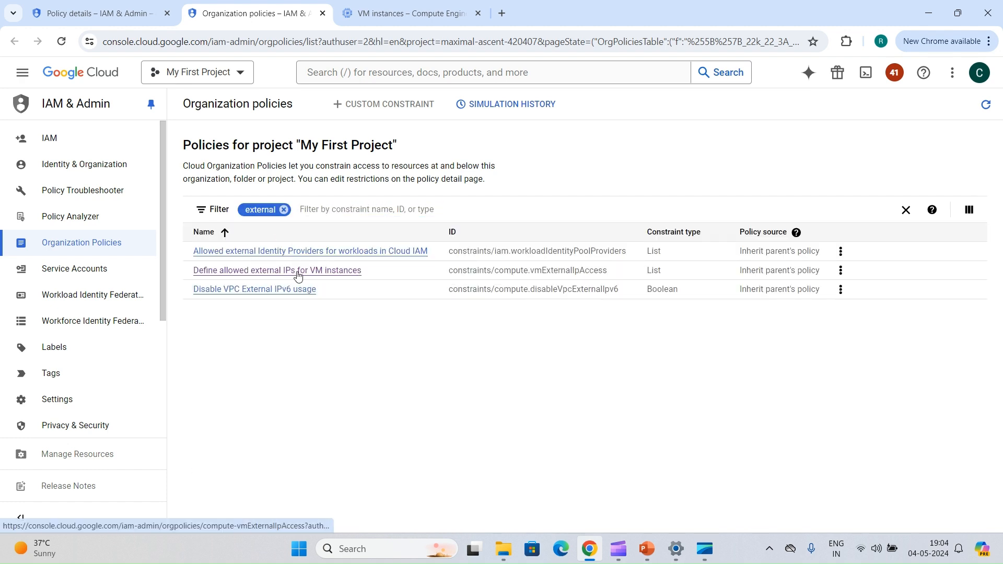
pyautogui.click(294, 272)
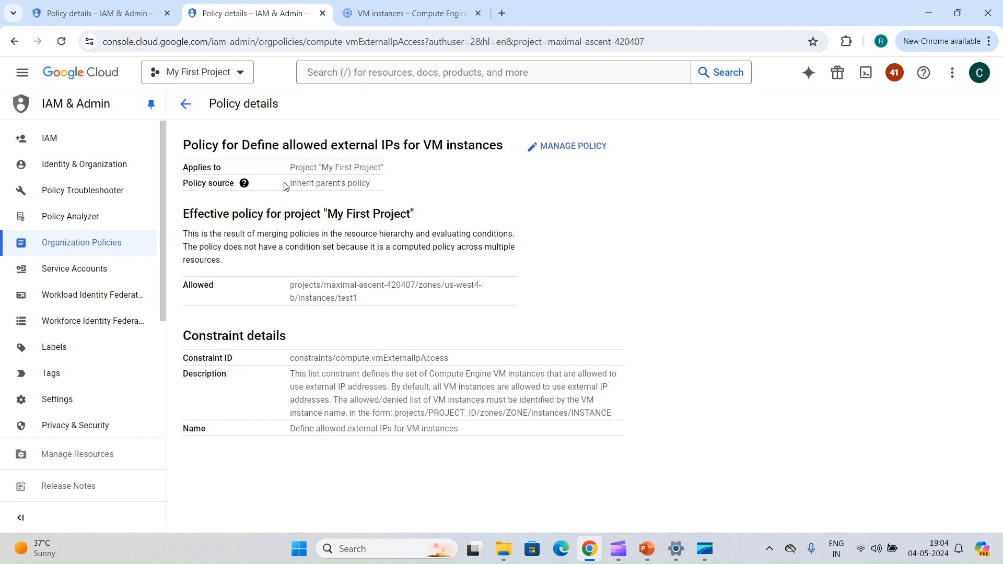
pyautogui.moveTo(285, 186); pyautogui.dragTo(375, 185)
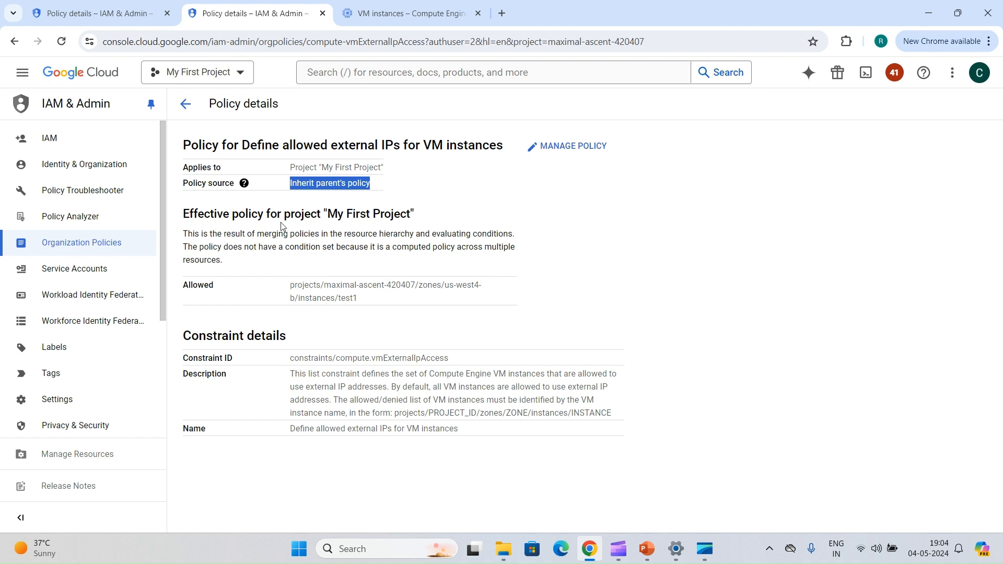
pyautogui.moveTo(285, 287); pyautogui.dragTo(364, 299)
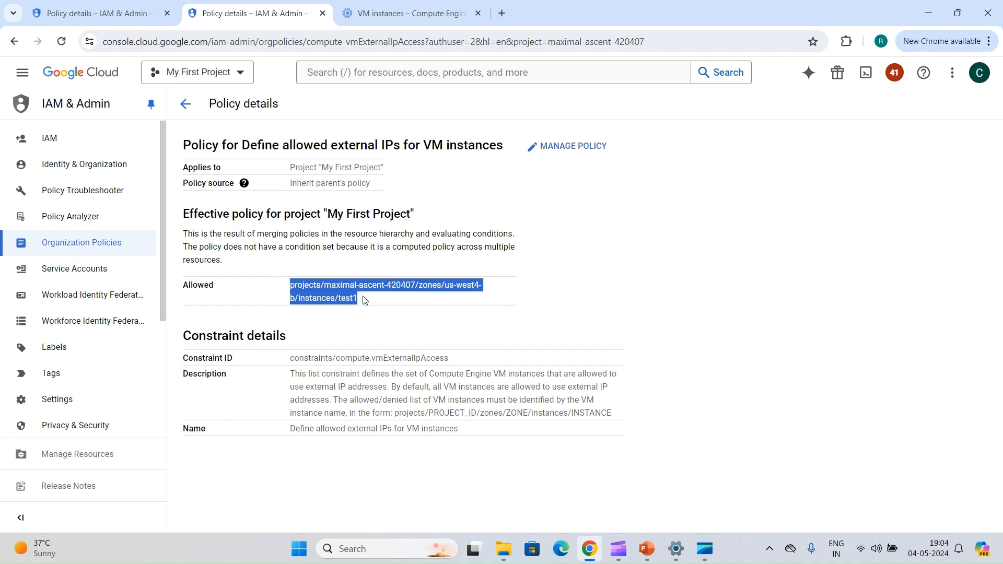
# Edit the project's policy to override the parent's policy and set the policy enforcement to Replace.
pyautogui.click(564, 154)
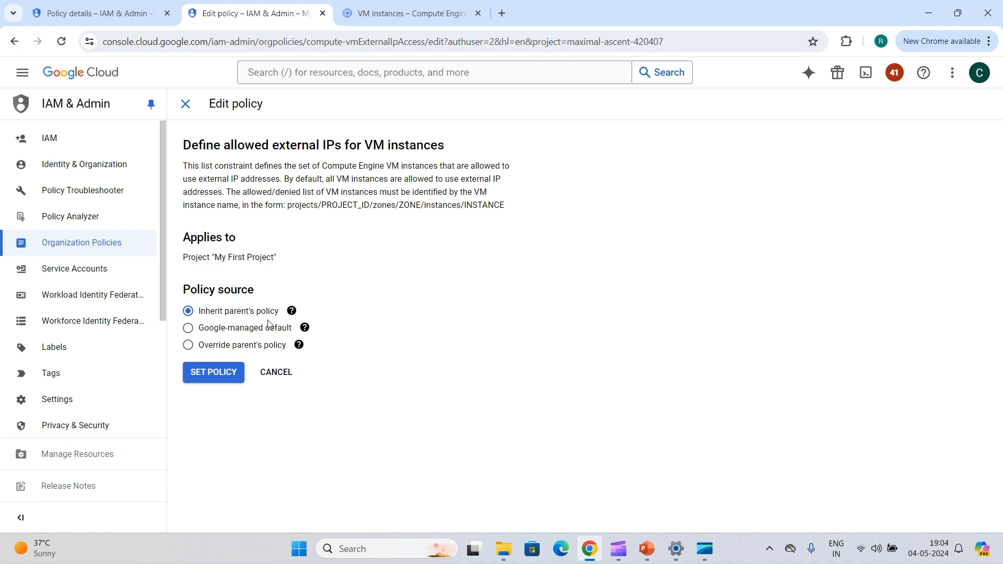
pyautogui.click(259, 333)
pyautogui.click(249, 349)
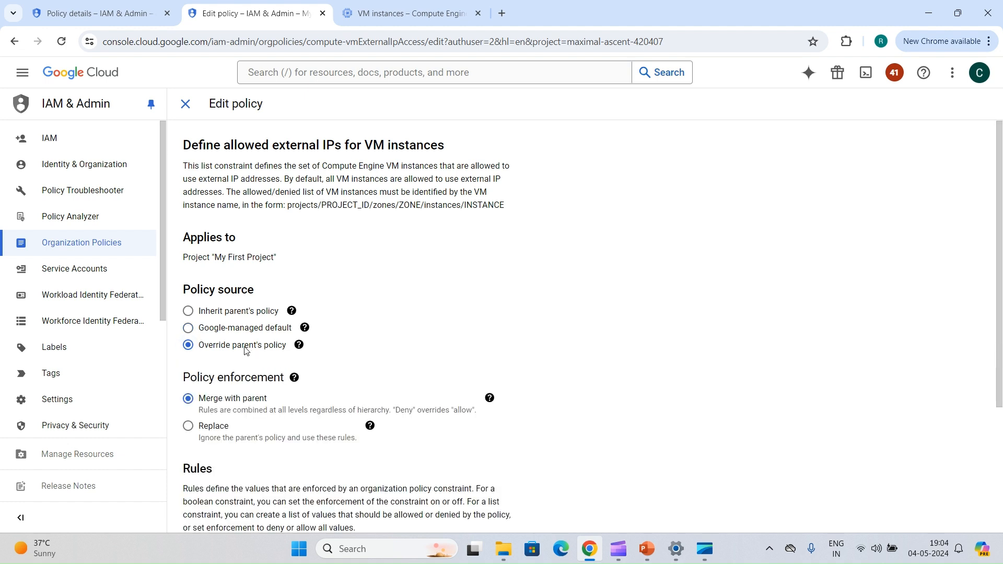
pyautogui.scroll(-3, 339, 252)
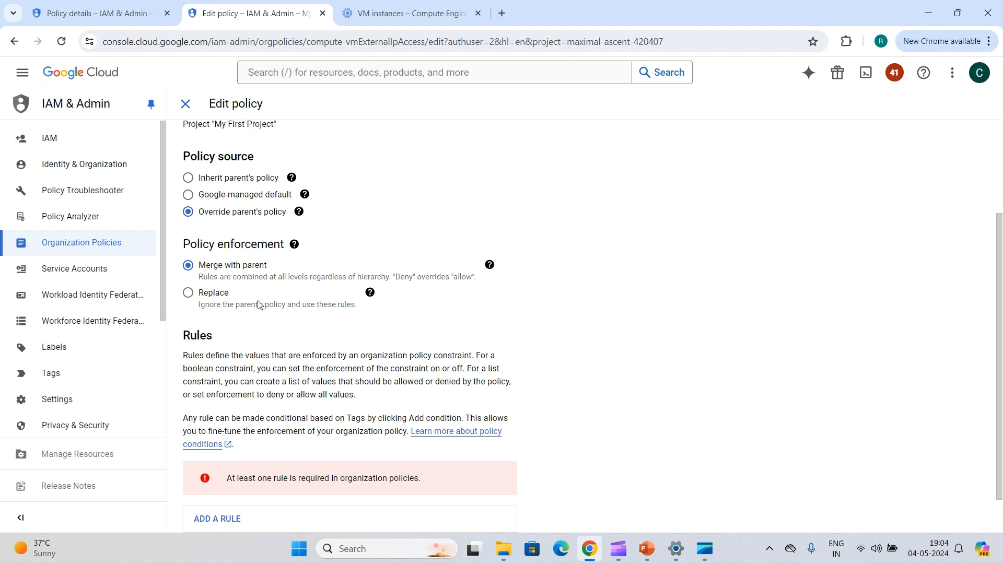
pyautogui.click(220, 295)
pyautogui.scroll(-1, 221, 295)
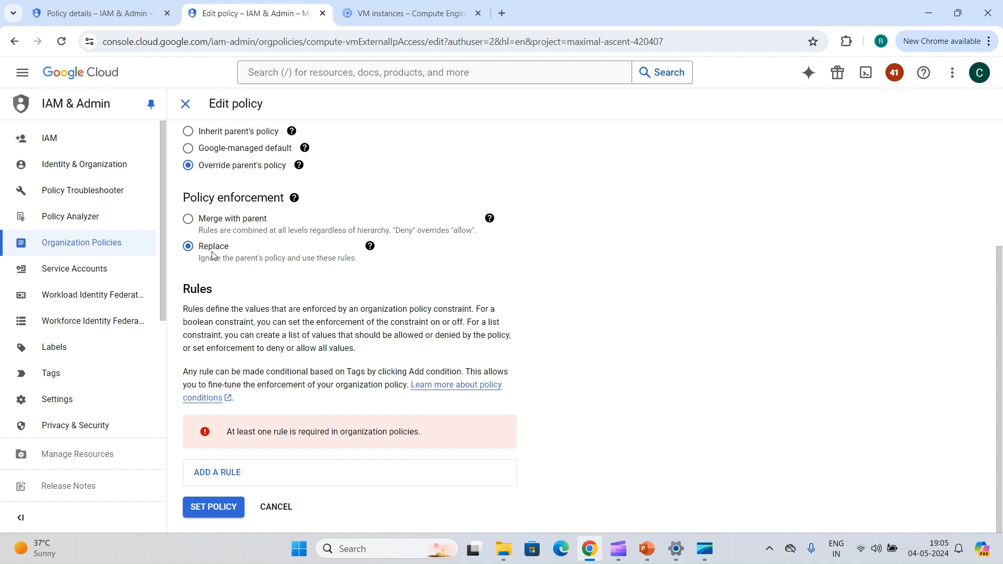
pyautogui.click(217, 224)
pyautogui.click(217, 262)
# Add a rule with Custom policy values and the policy type Allow.
pyautogui.click(220, 473)
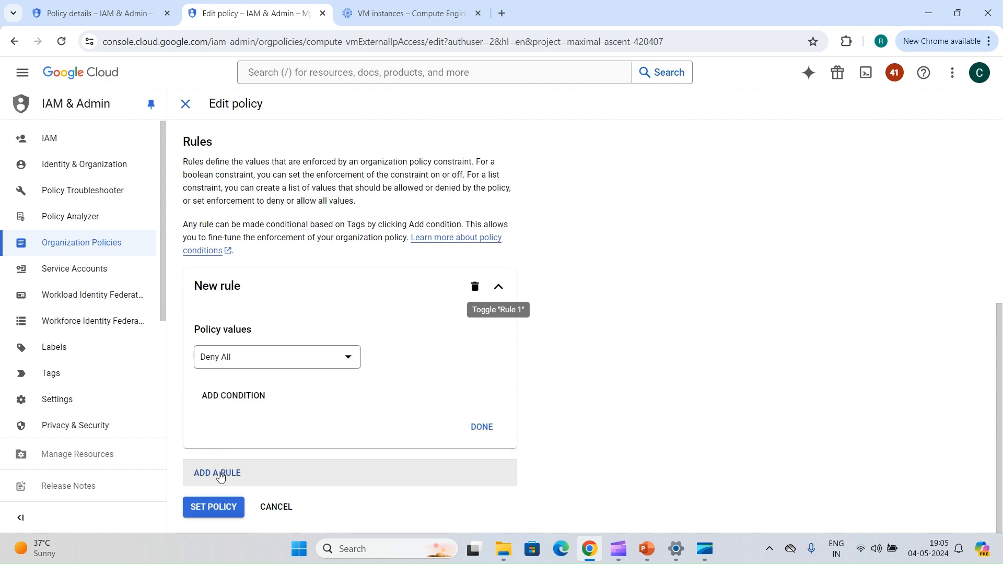
pyautogui.click(275, 367)
pyautogui.click(225, 418)
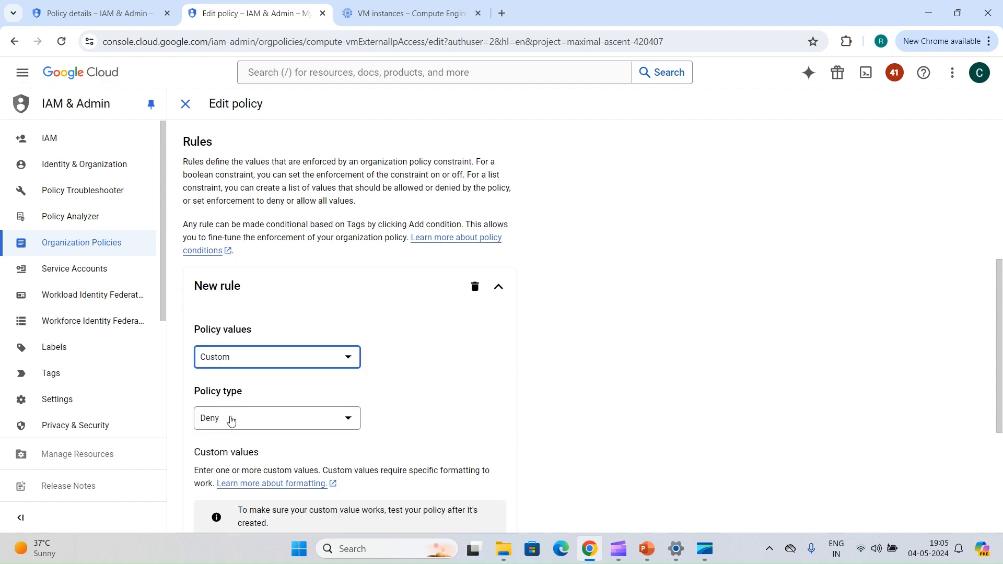
pyautogui.click(256, 428)
pyautogui.click(229, 430)
# Copy the allowed instance path from the organization's policy and enter it as projects/maximal-ascent-420407/zones/us-west4-b/instances/test2 in the rule's custom value.
pyautogui.scroll(6, 351, 361)
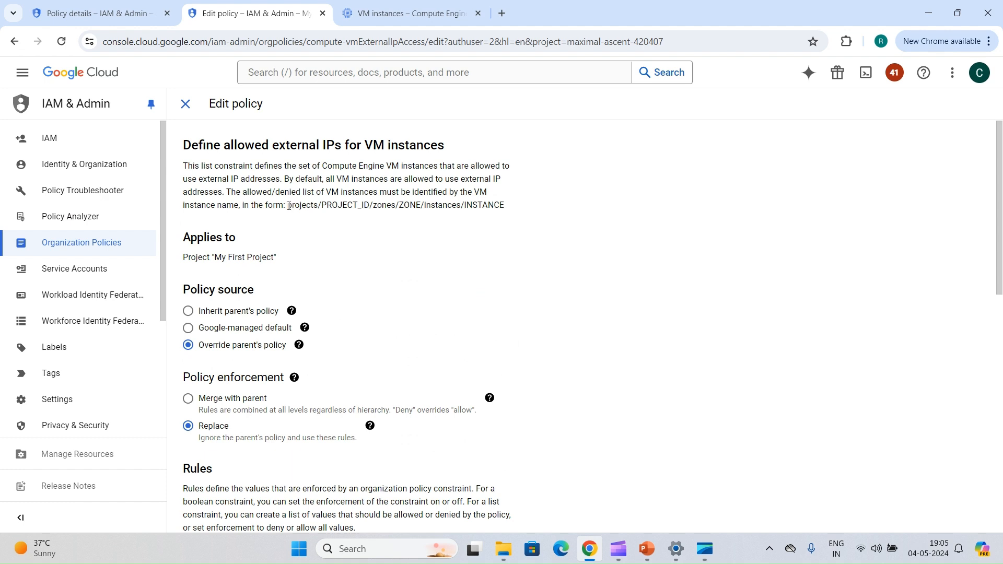
pyautogui.hotkey('ctrl', 'shift', 'Tab')
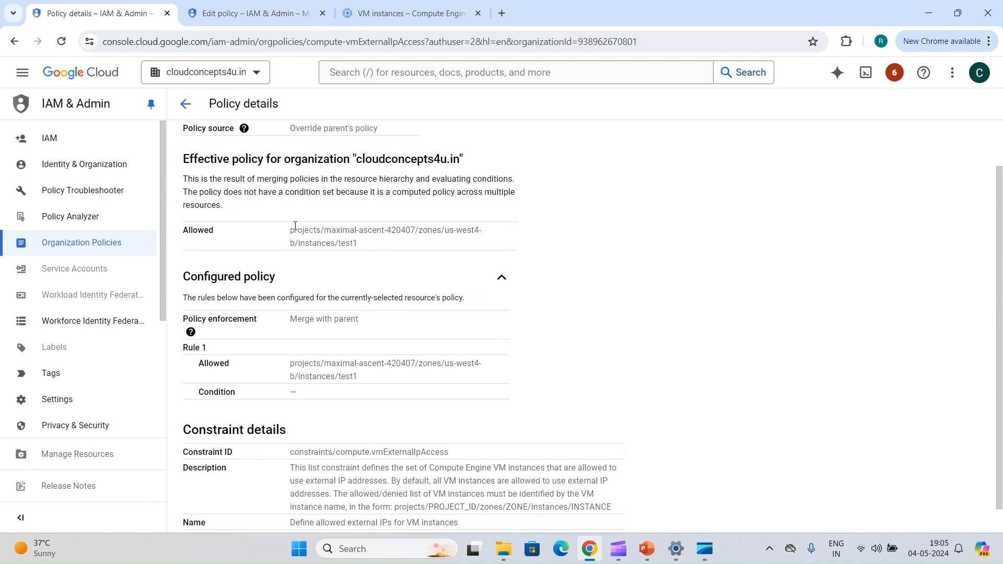
pyautogui.moveTo(291, 231); pyautogui.dragTo(384, 251)
pyautogui.hotkey('ctrl', 'c')
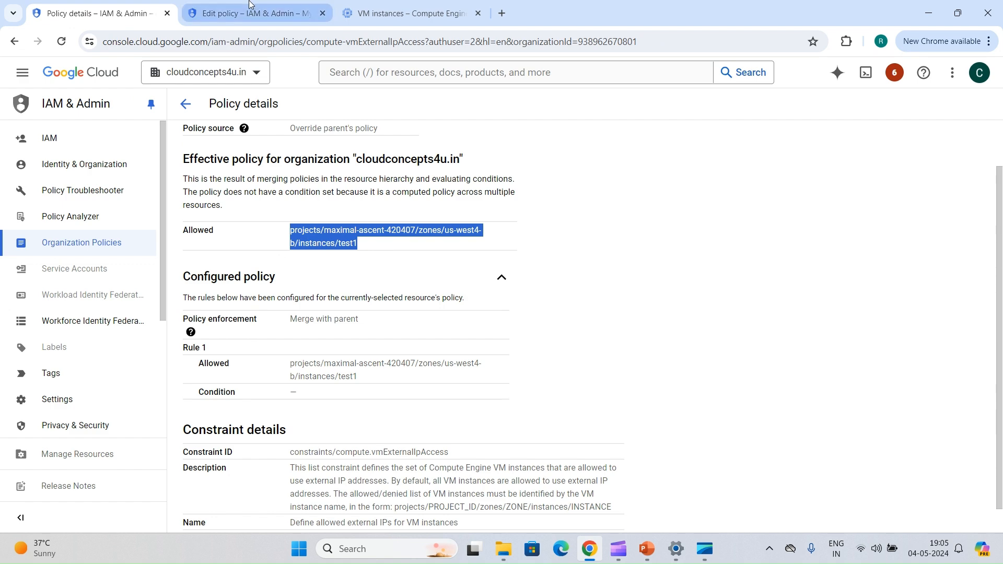
pyautogui.hotkey('ctrl', 'Tab')
pyautogui.scroll(-10, 263, 266)
pyautogui.click(241, 336)
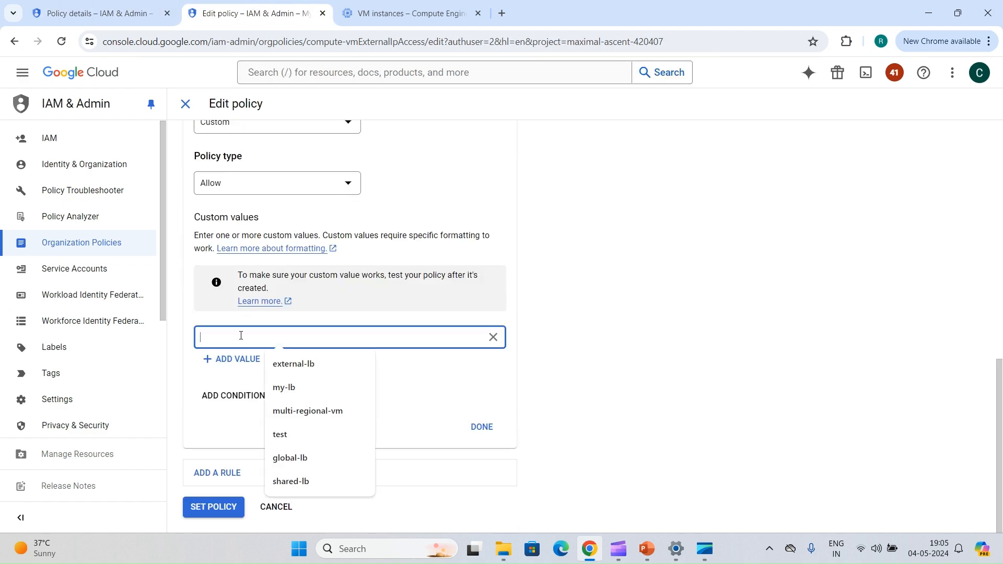
pyautogui.hotkey('ctrl', 'v')
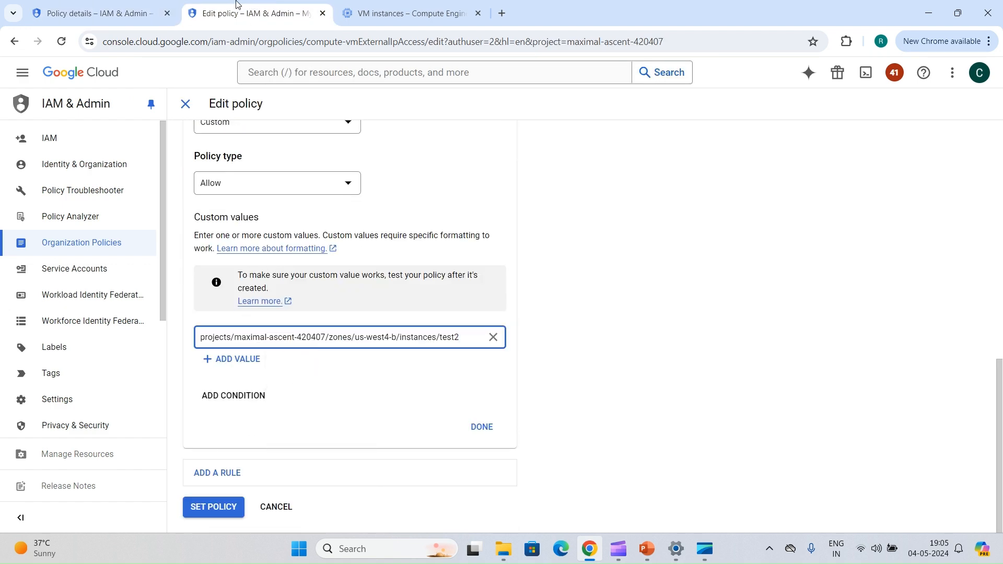
pyautogui.click(407, 13)
pyautogui.click(255, 13)
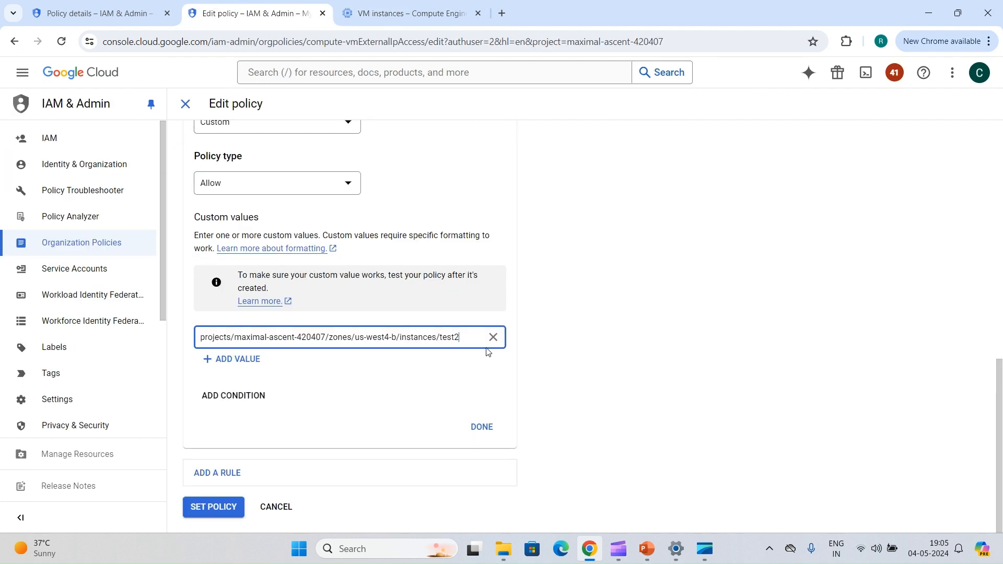
# Finish the test2 rule, set the project's policy and review its effective allowed value and configured rule.
pyautogui.click(476, 431)
pyautogui.click(205, 507)
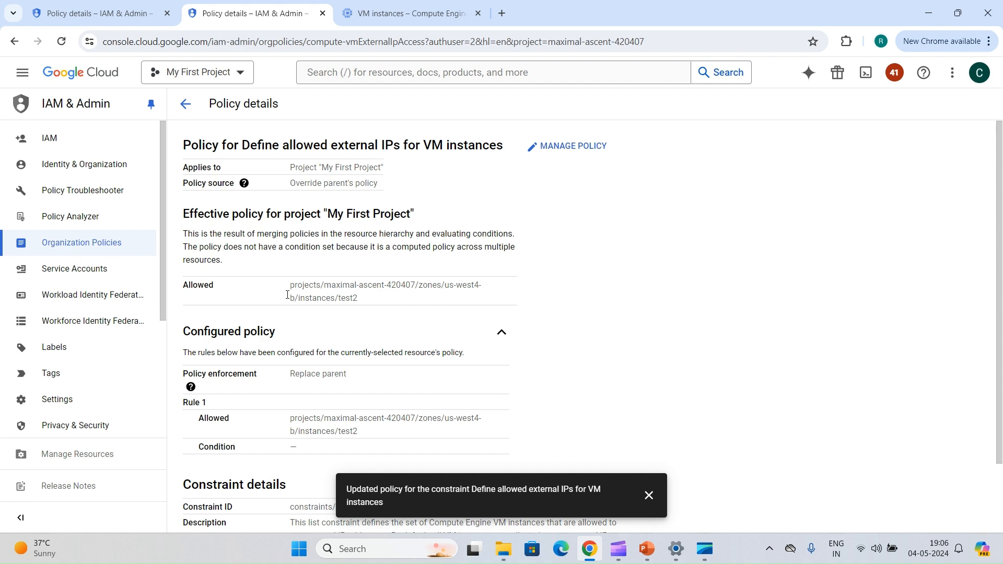
pyautogui.moveTo(284, 290); pyautogui.dragTo(364, 300)
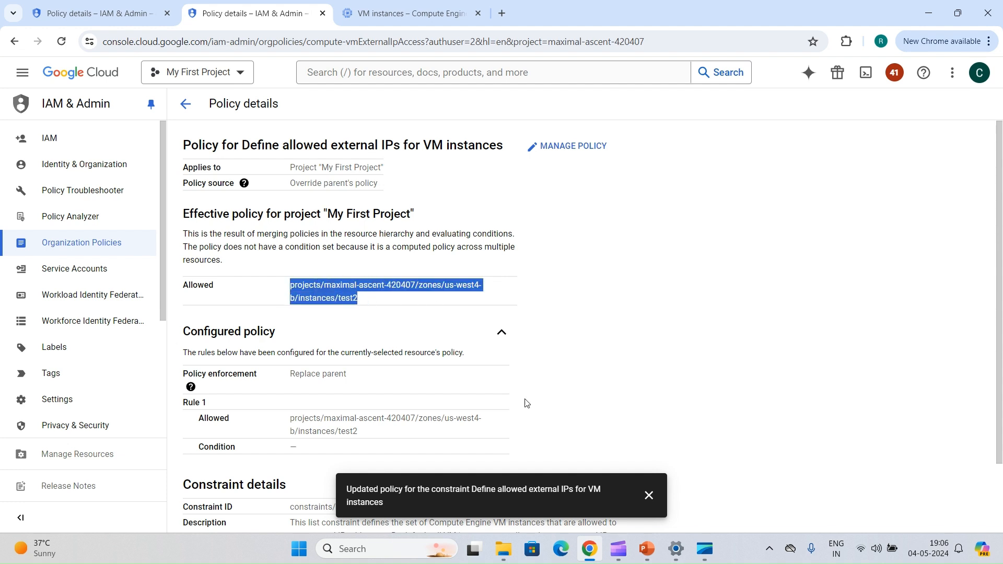
pyautogui.click(648, 496)
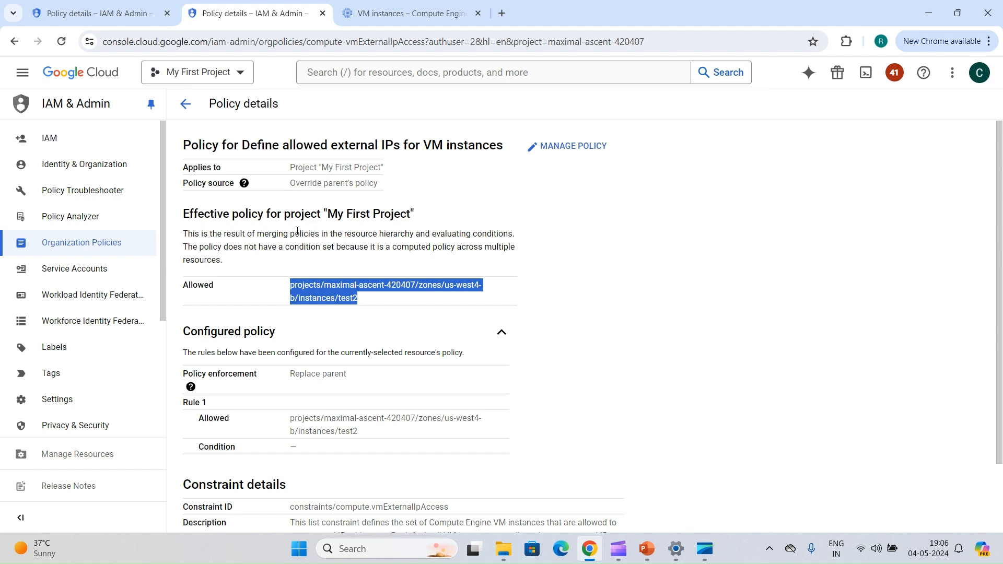
pyautogui.click(272, 292)
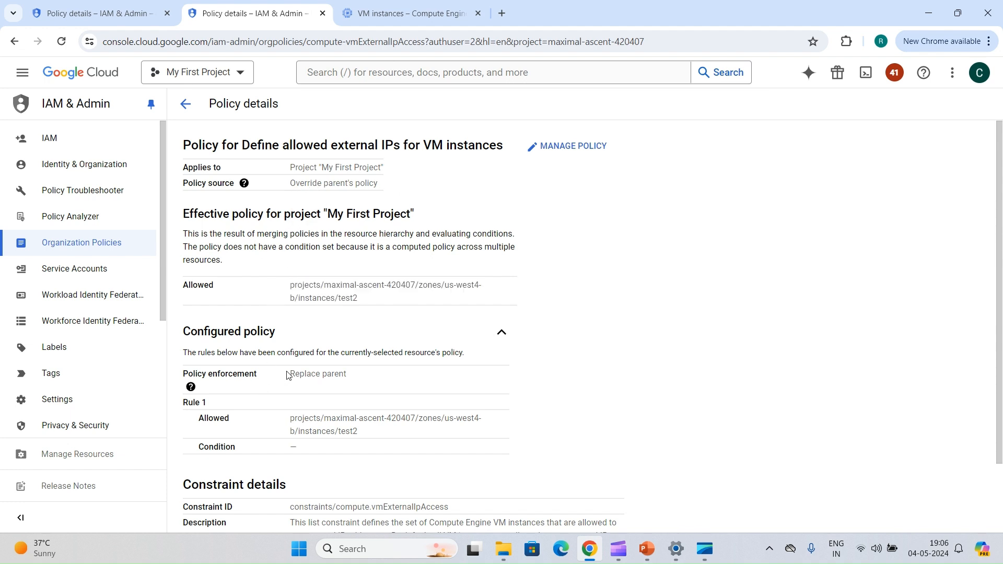
pyautogui.moveTo(287, 374); pyautogui.dragTo(357, 430)
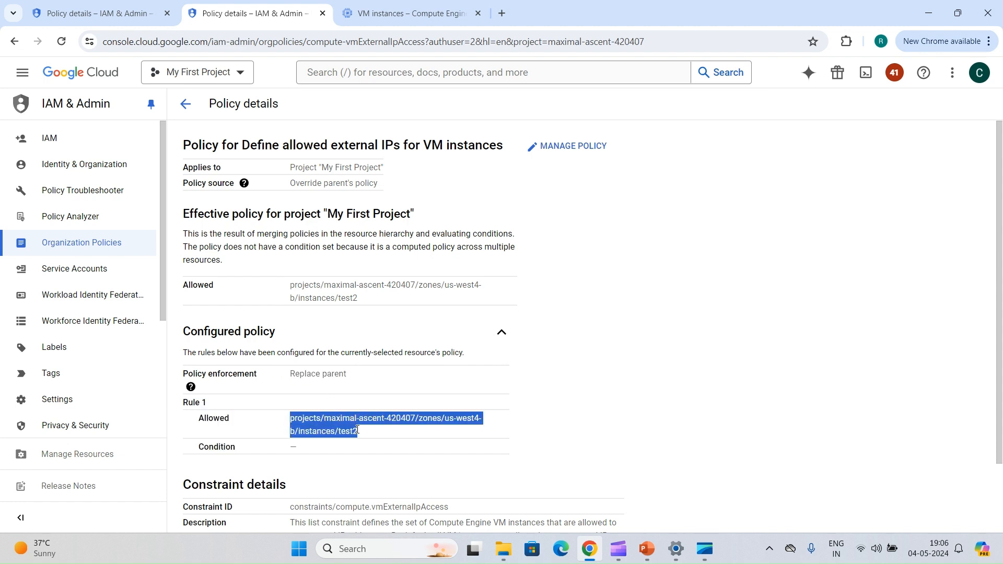
# Open the test1 VM instance for editing, expand its default network interface and read the external IP policy notice.
pyautogui.click(395, 7)
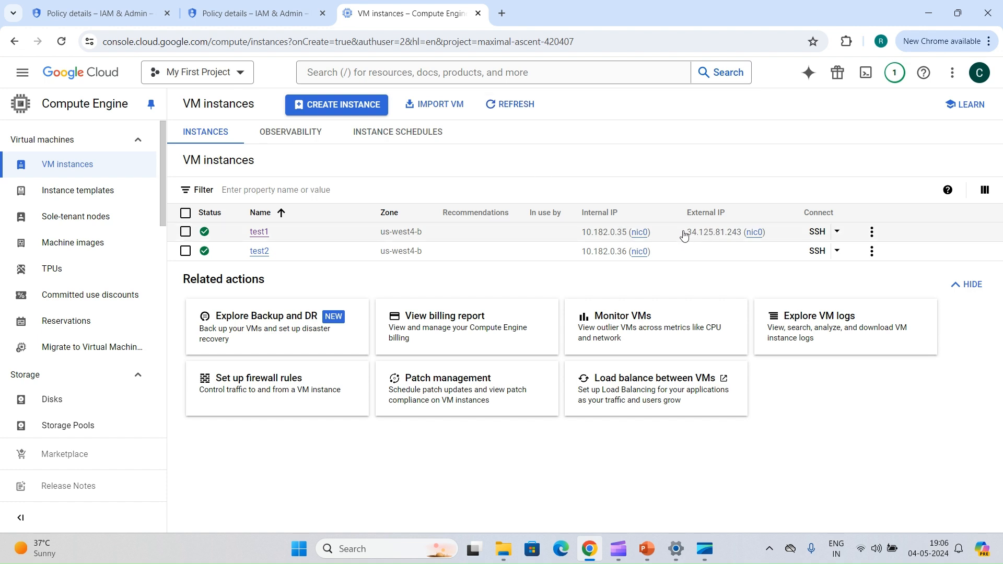
pyautogui.moveTo(683, 234); pyautogui.dragTo(774, 238)
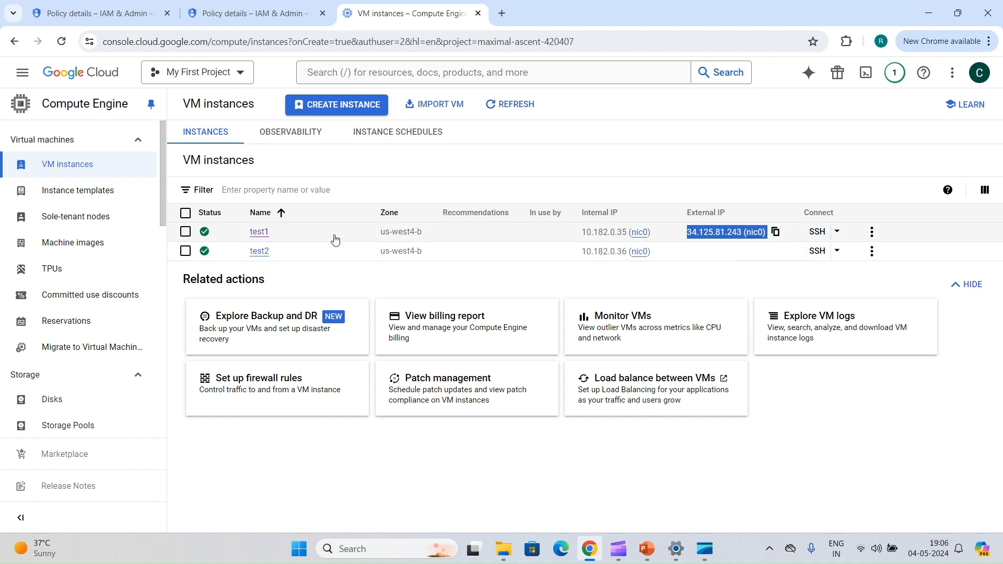
pyautogui.click(262, 233)
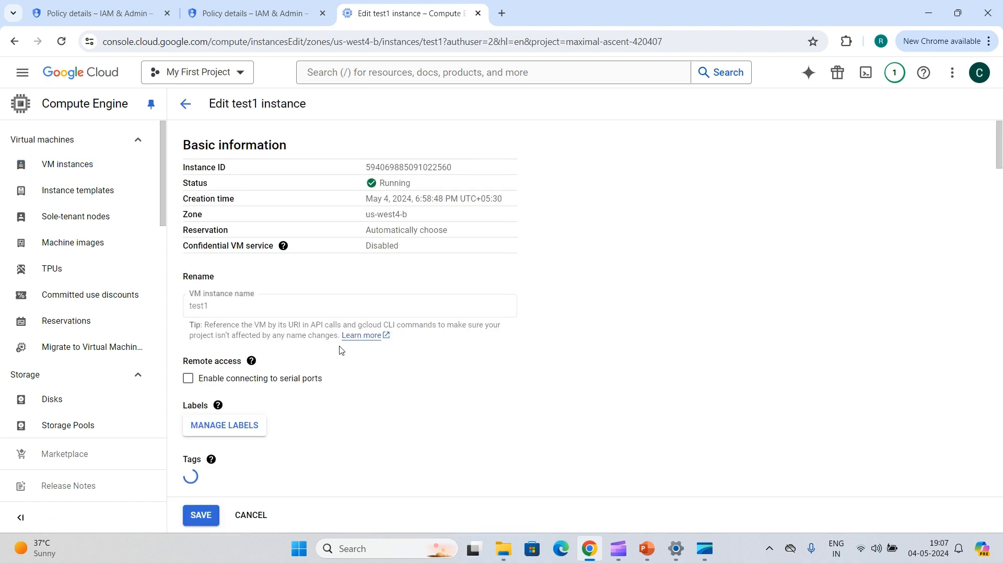
pyautogui.scroll(-10, 340, 350)
pyautogui.scroll(-1, 340, 350)
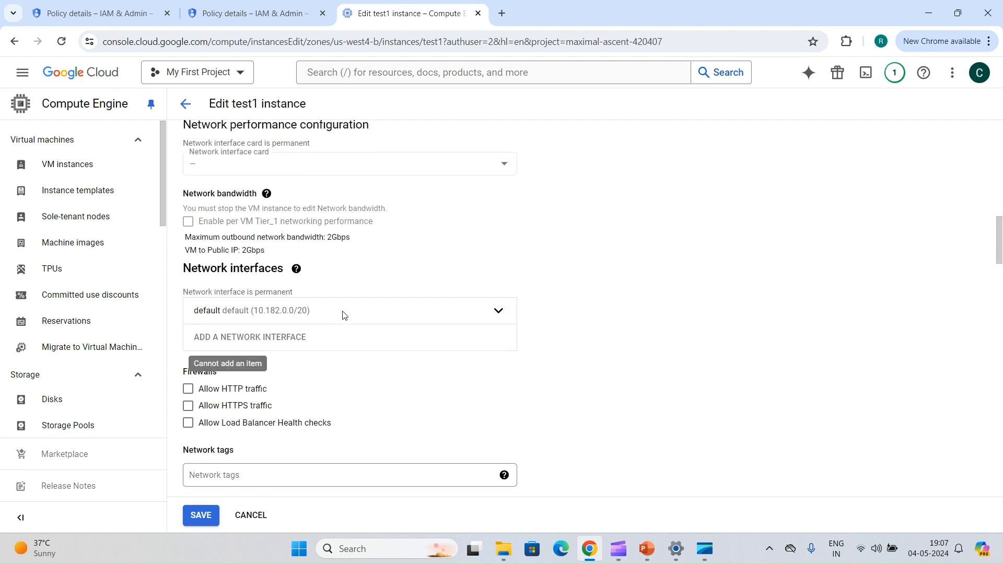
pyautogui.click(303, 313)
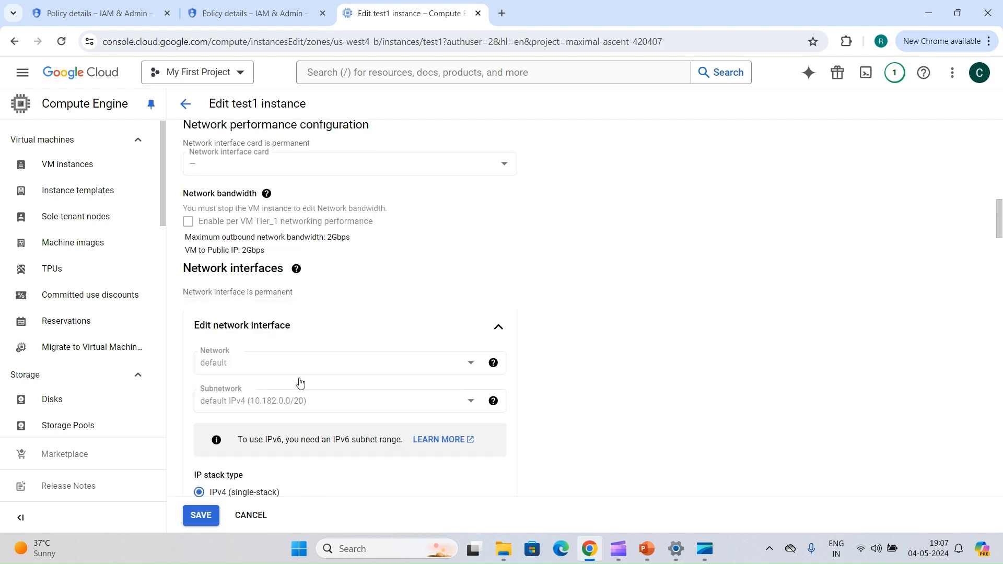
pyautogui.scroll(-5, 300, 382)
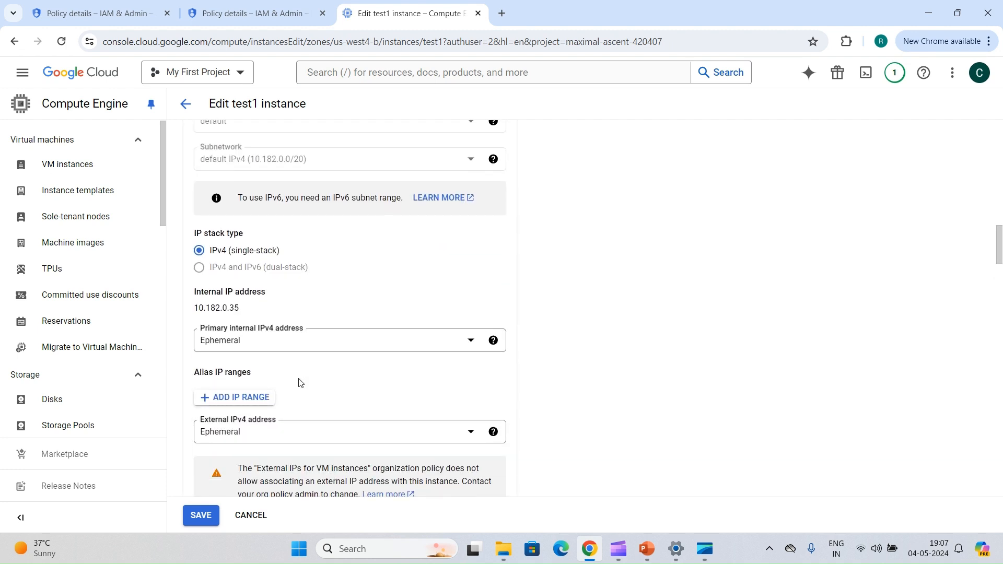
pyautogui.scroll(-1, 265, 456)
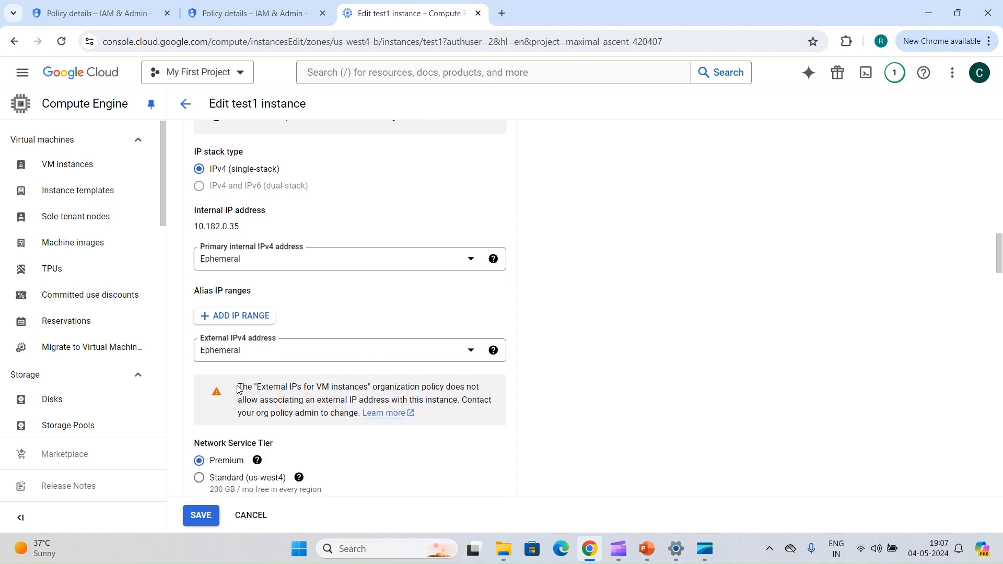
pyautogui.moveTo(238, 389); pyautogui.dragTo(299, 413)
# Set test1's external IPv4 address to None and save the instance.
pyautogui.click(306, 351)
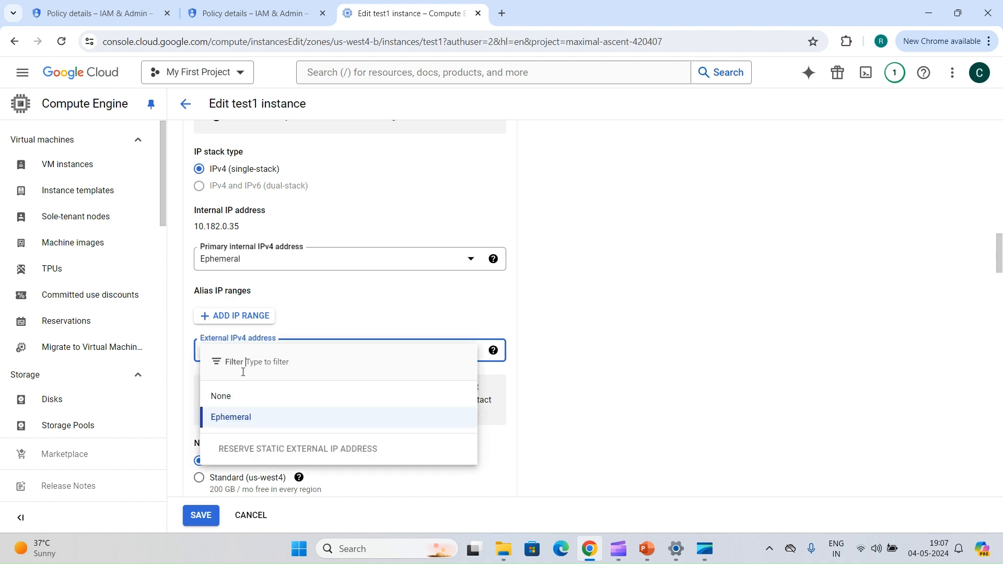
pyautogui.click(224, 399)
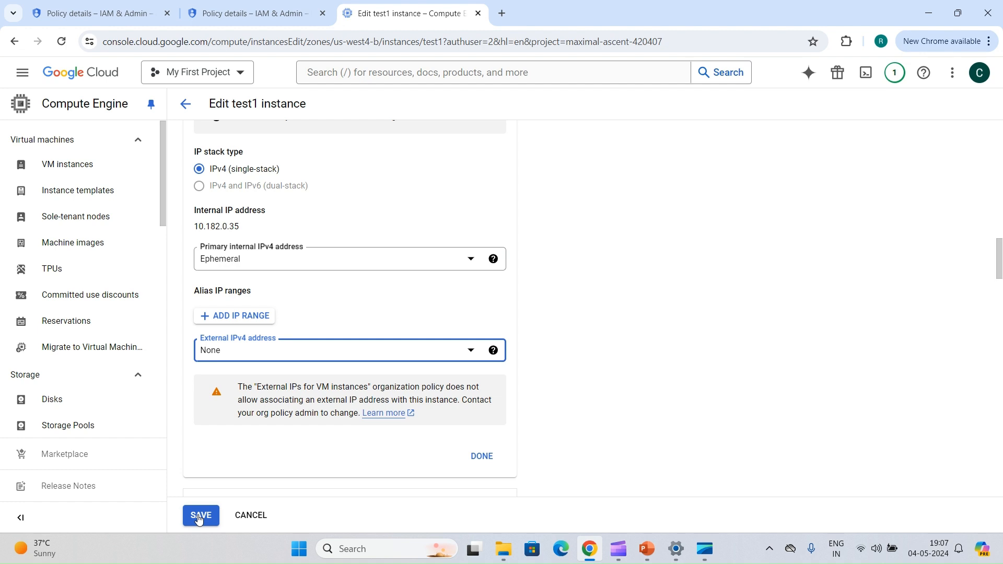
pyautogui.click(199, 517)
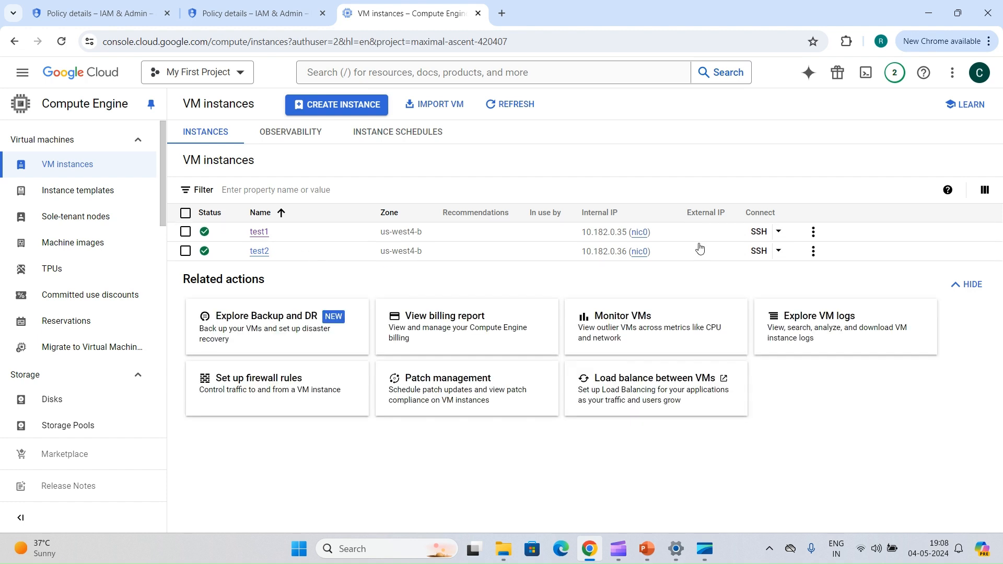
# Check which external IPv4 address options test1's network interface offers, cancel the edit and return to the VM instances list.
pyautogui.click(259, 232)
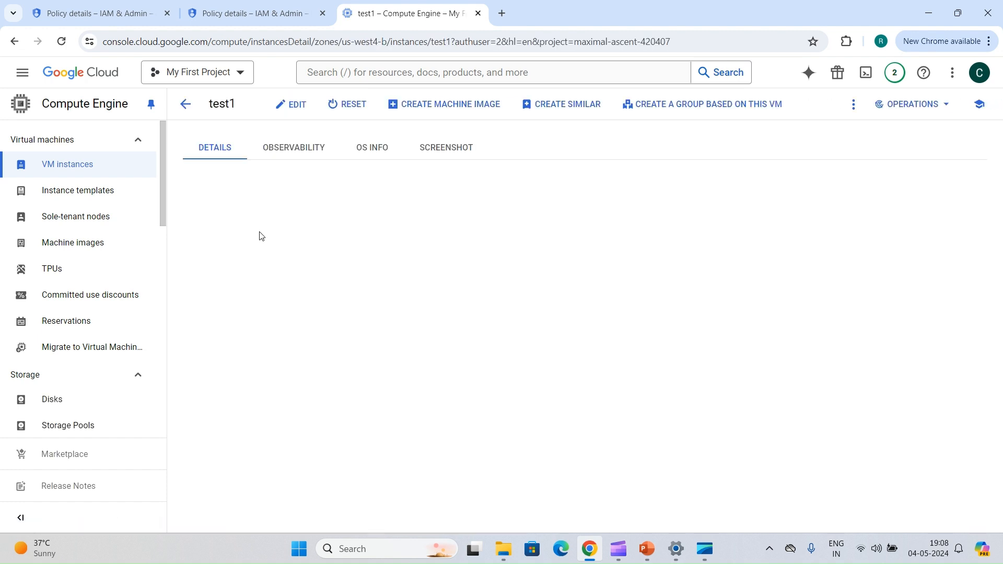
pyautogui.click(286, 105)
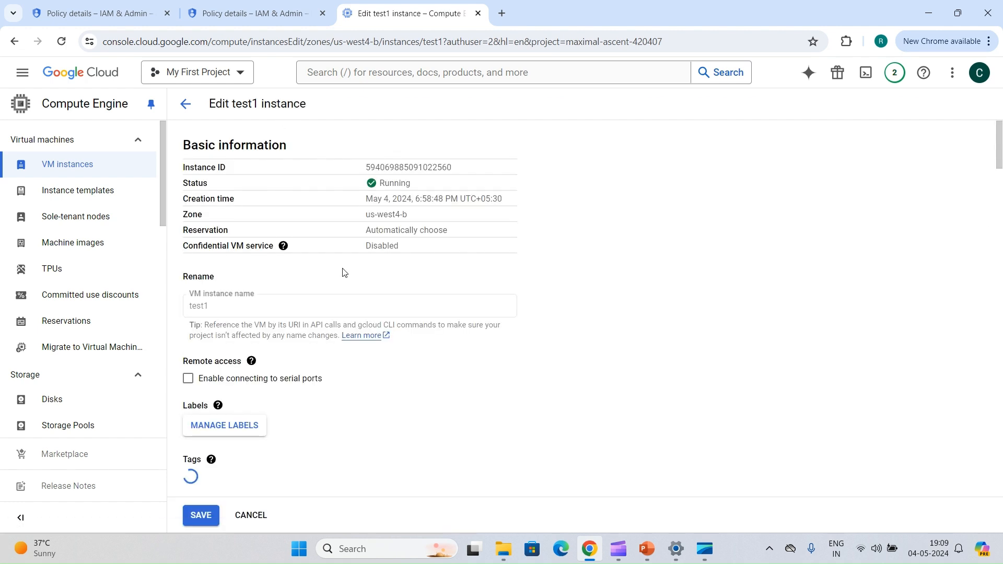
pyautogui.scroll(-5, 343, 272)
pyautogui.scroll(-9, 343, 272)
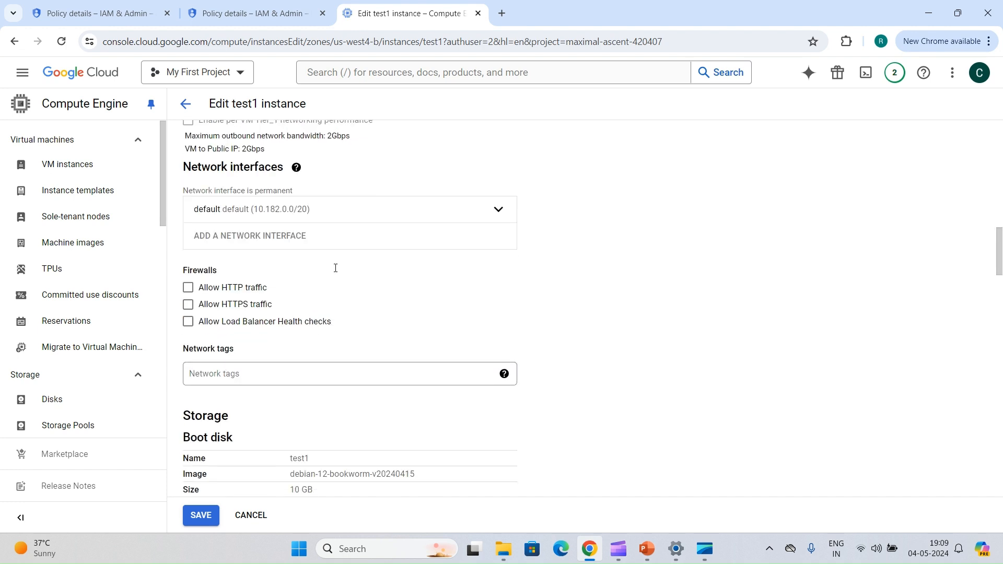
pyautogui.scroll(-4, 322, 342)
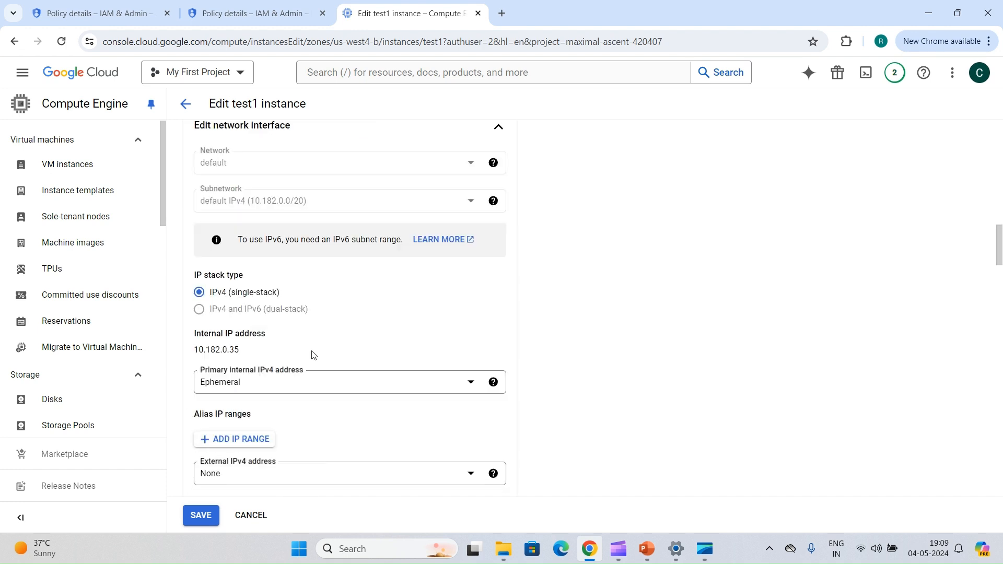
pyautogui.click(280, 306)
pyautogui.click(266, 314)
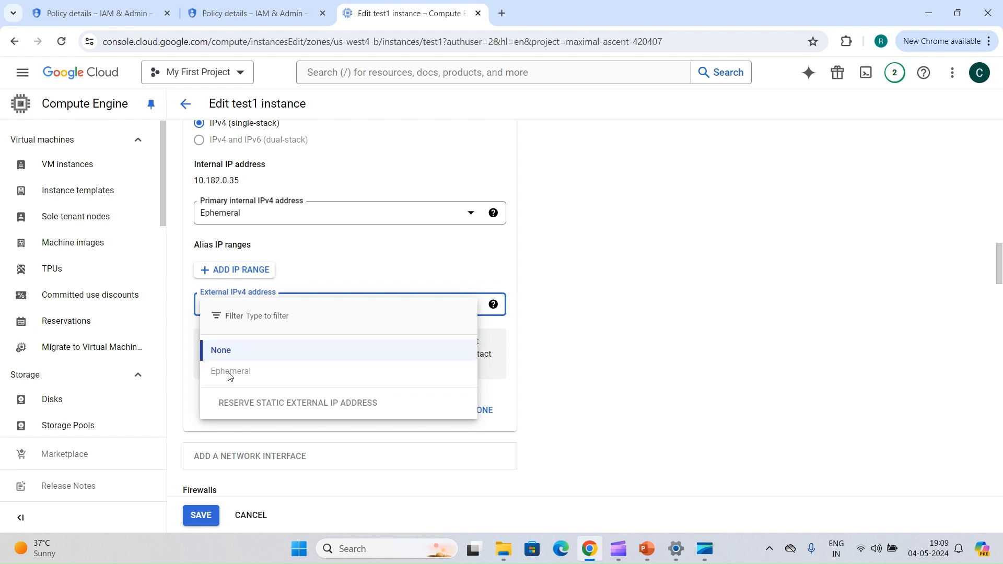
pyautogui.click(249, 514)
pyautogui.click(251, 520)
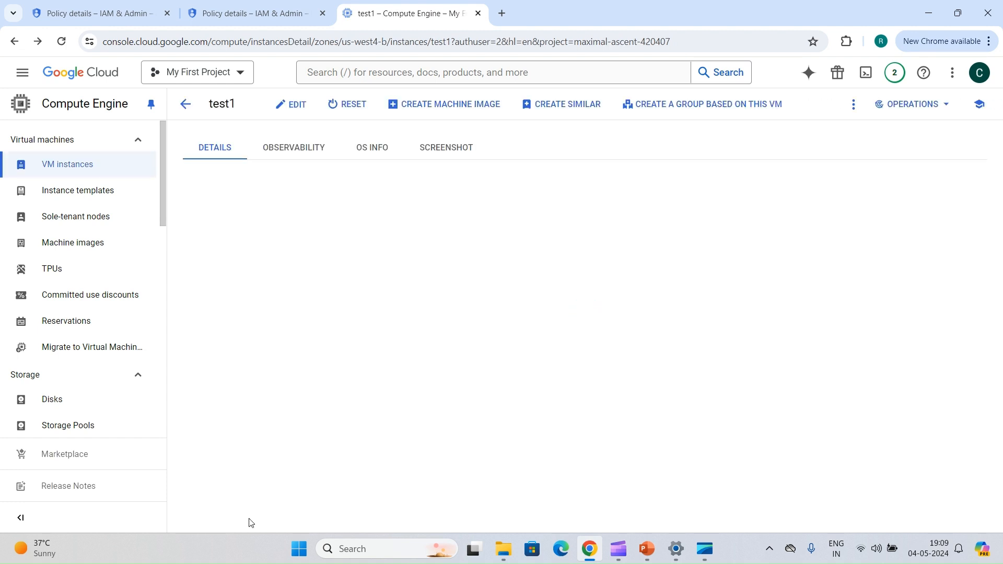
pyautogui.click(59, 174)
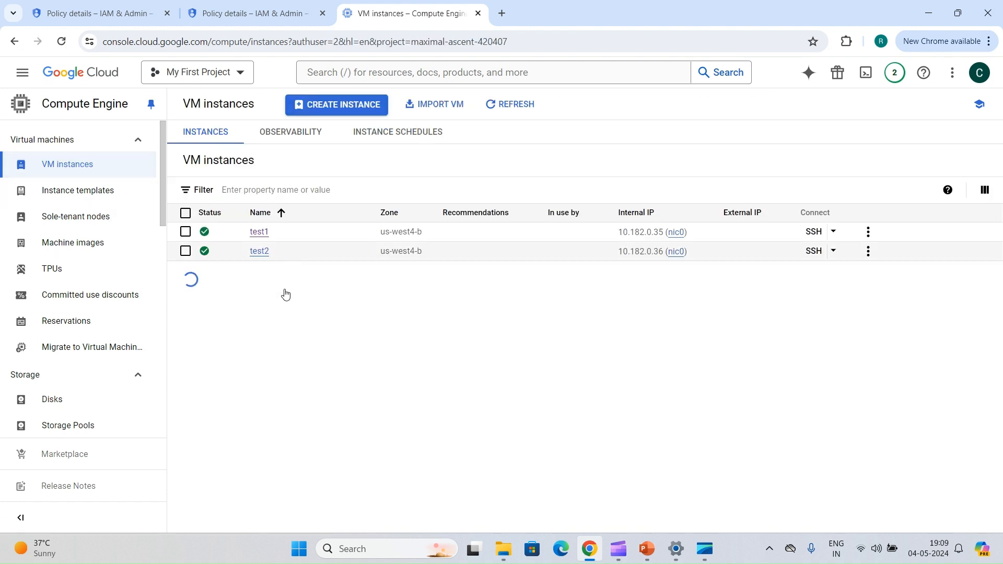
# Set the project policy's enforcement to Merge with parent, apply the policy and review its effective allowed instances.
pyautogui.click(249, 7)
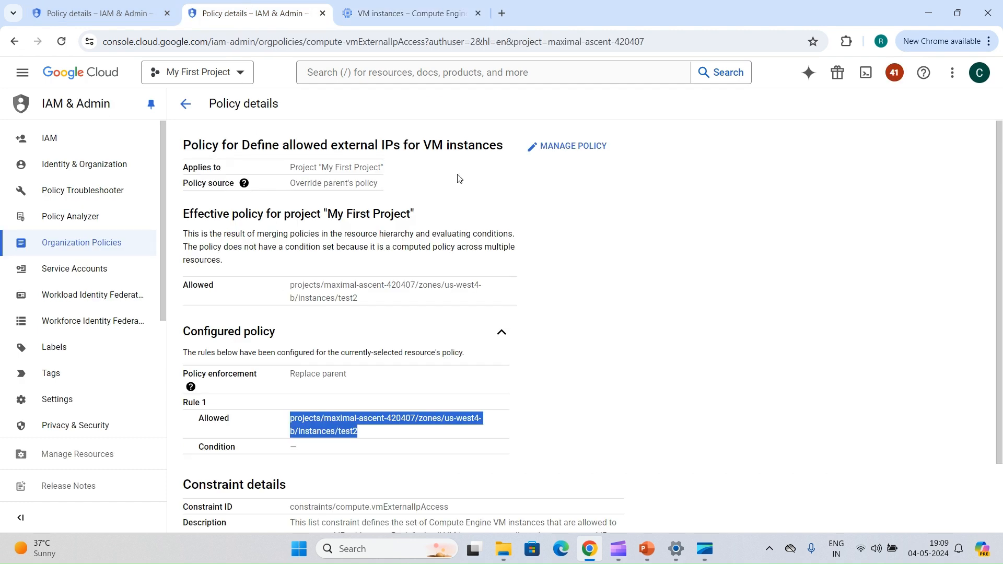
pyautogui.click(552, 159)
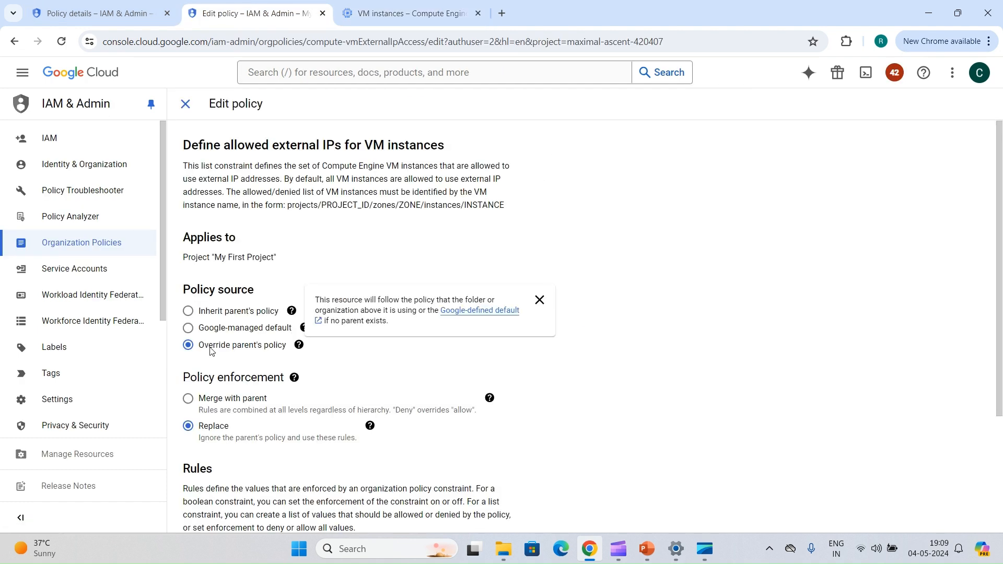
pyautogui.click(188, 399)
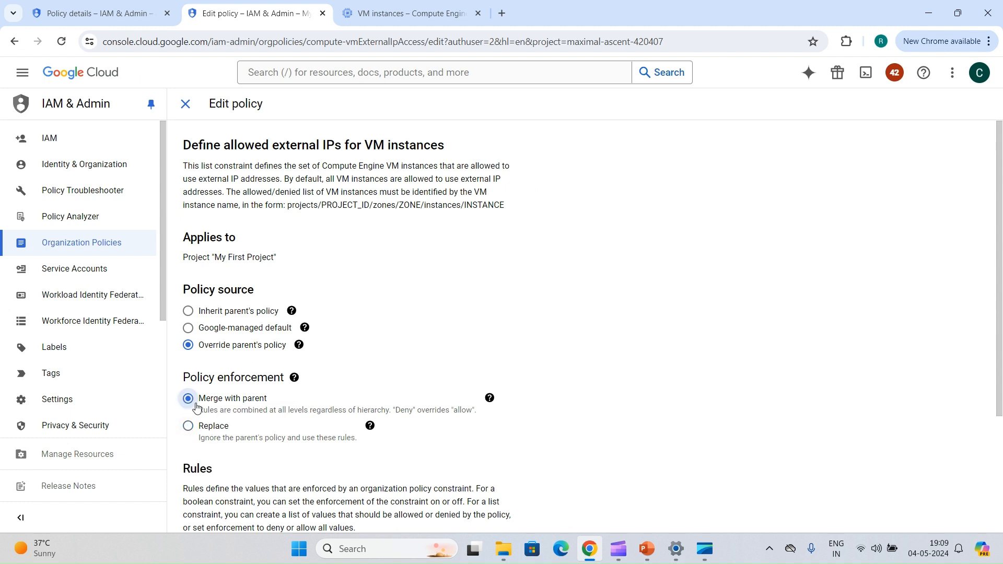
pyautogui.scroll(-3, 197, 410)
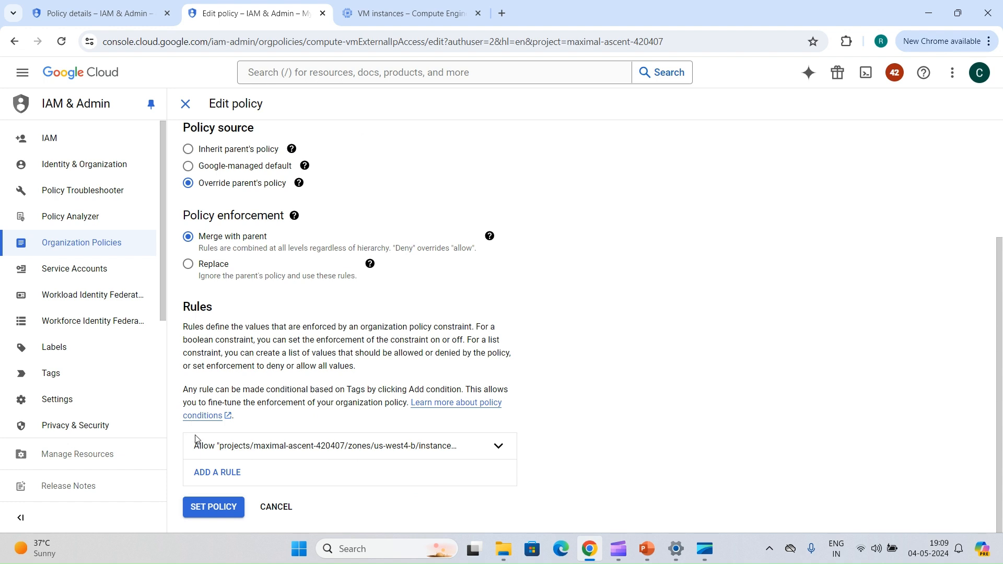
pyautogui.click(220, 507)
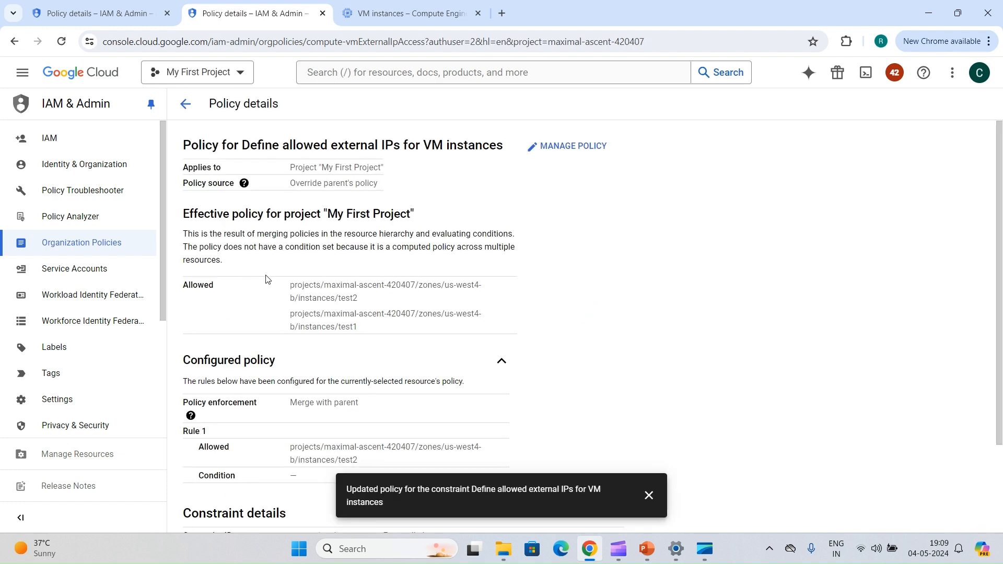
pyautogui.moveTo(290, 285); pyautogui.dragTo(367, 332)
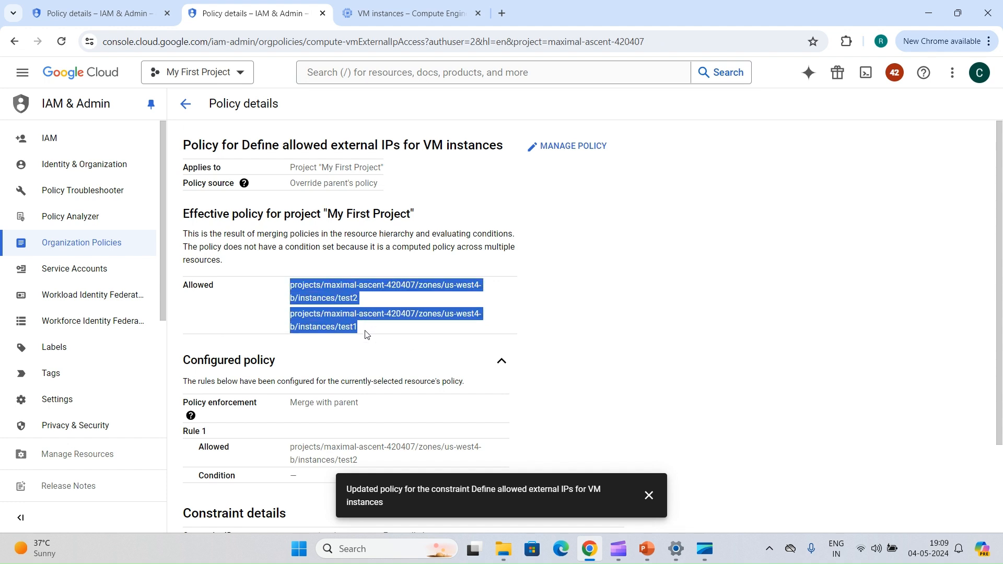
pyautogui.click(647, 495)
# Reload the VM instances page, open test1's details and recheck the allowed instances in the project's policy.
pyautogui.click(376, 21)
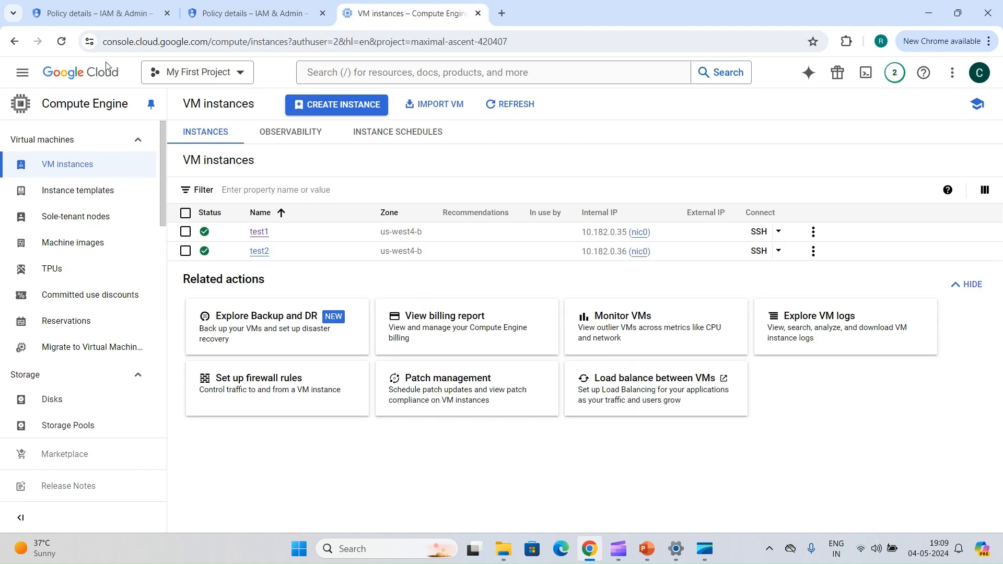
pyautogui.click(61, 42)
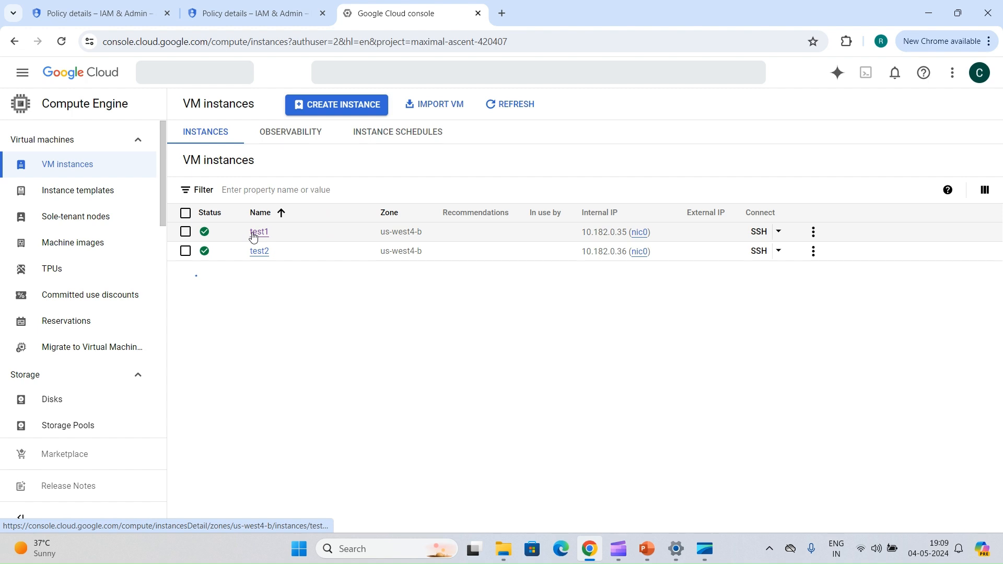
pyautogui.click(263, 235)
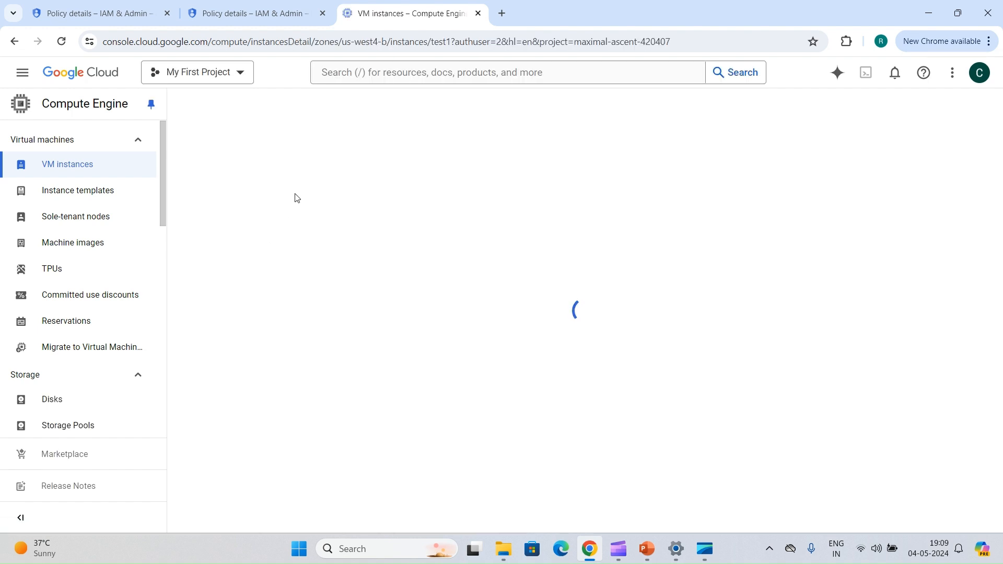
pyautogui.click(229, 4)
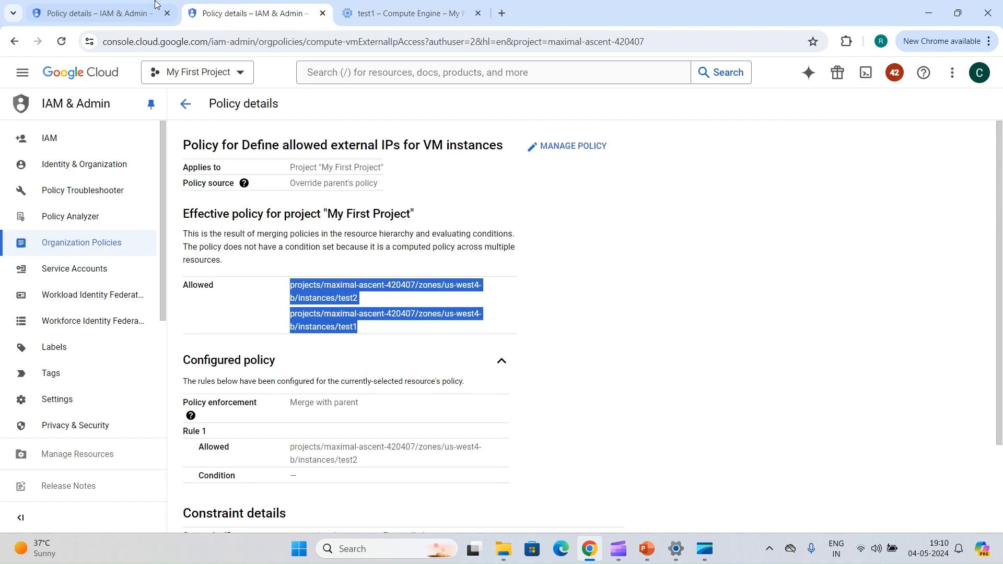
pyautogui.click(296, 316)
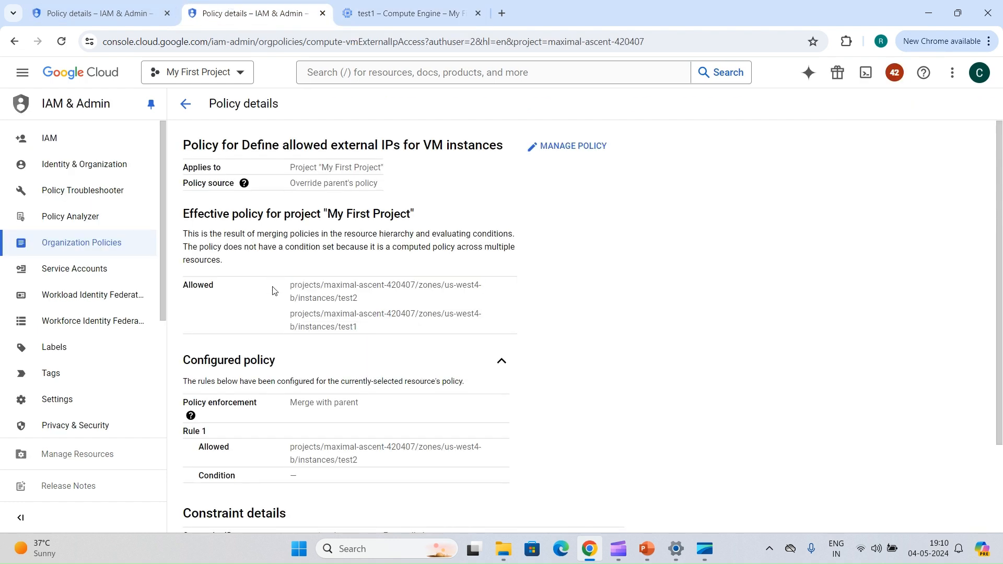
pyautogui.click(409, 4)
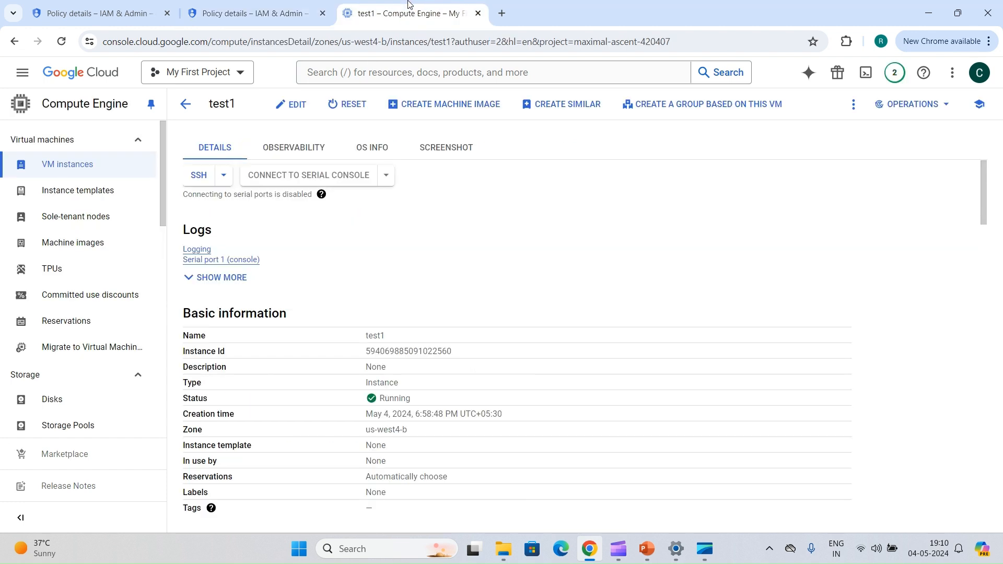
# Edit test1, try Ephemeral as its network interface's external IPv4 address, and return to the VM instances list without saving.
pyautogui.click(295, 110)
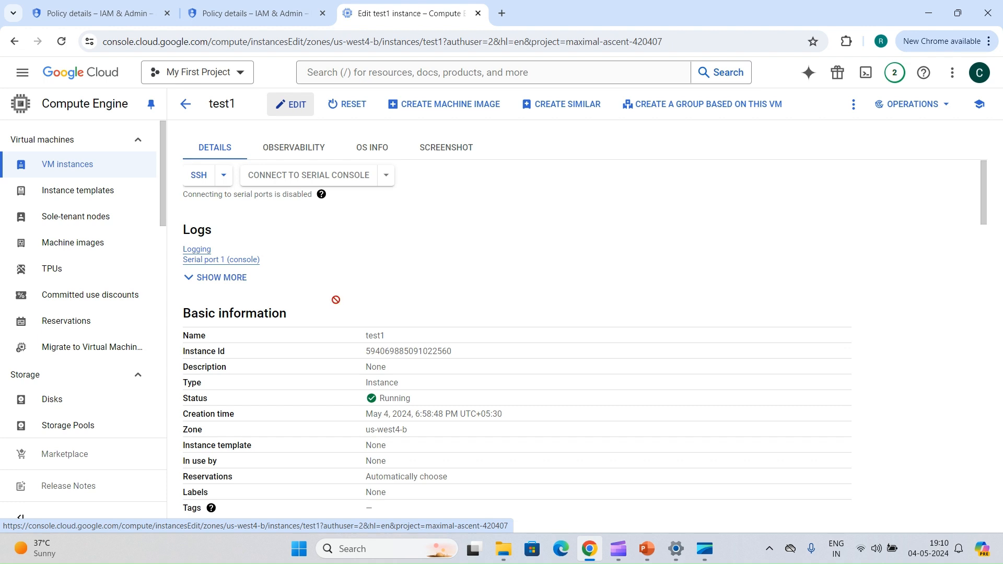
pyautogui.scroll(-8, 337, 303)
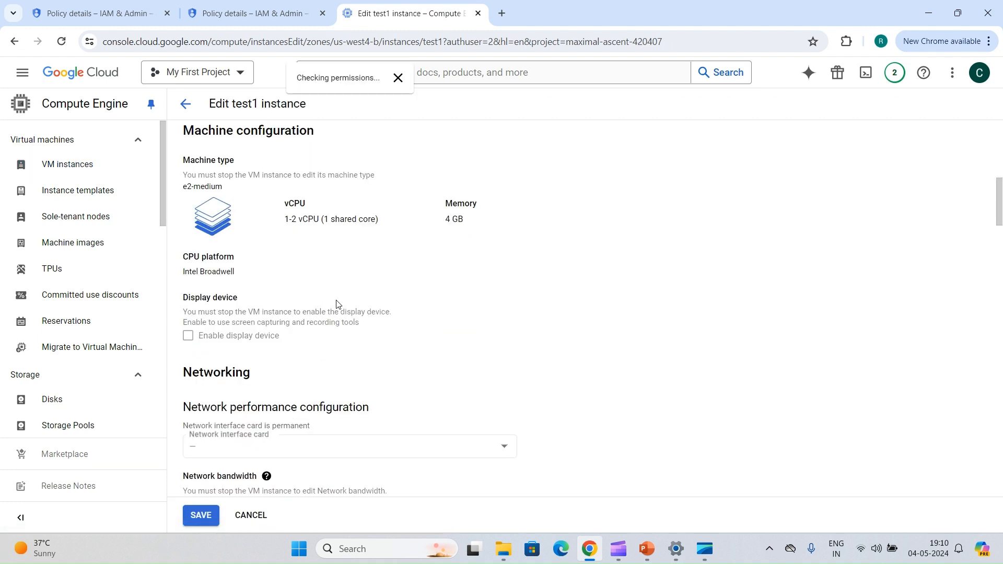
pyautogui.scroll(-5, 337, 305)
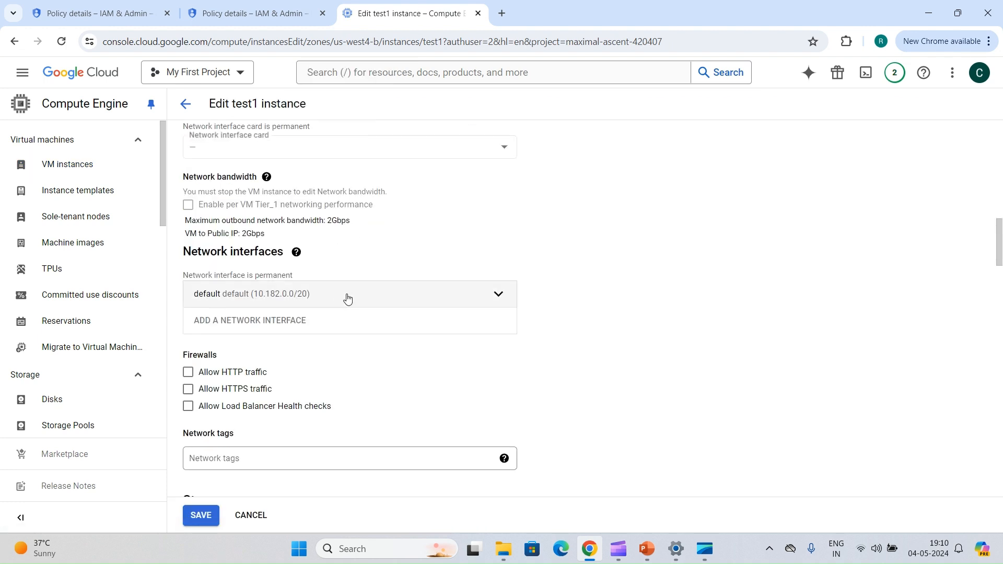
pyautogui.click(346, 297)
pyautogui.scroll(-4, 347, 413)
pyautogui.scroll(-3, 348, 412)
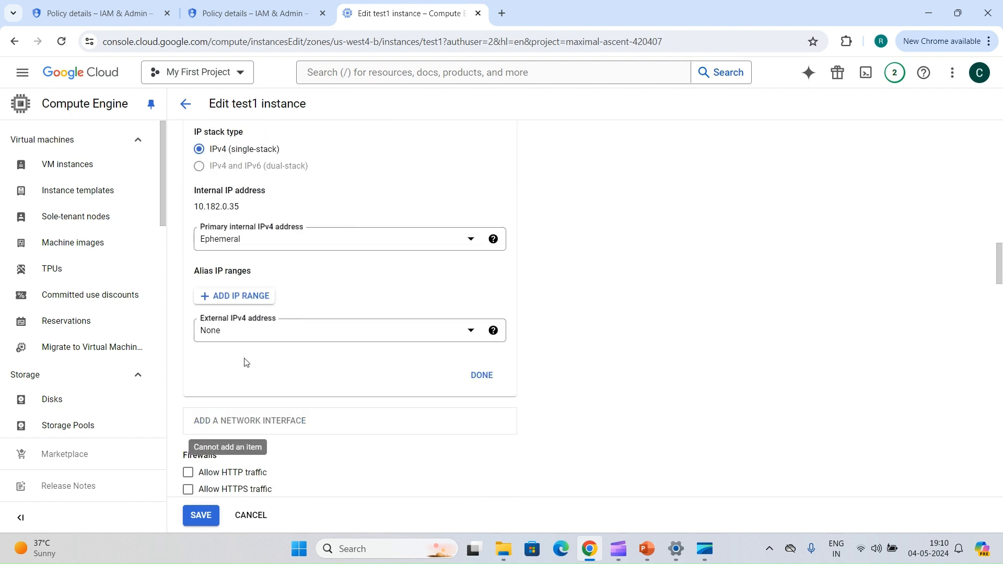
pyautogui.click(243, 340)
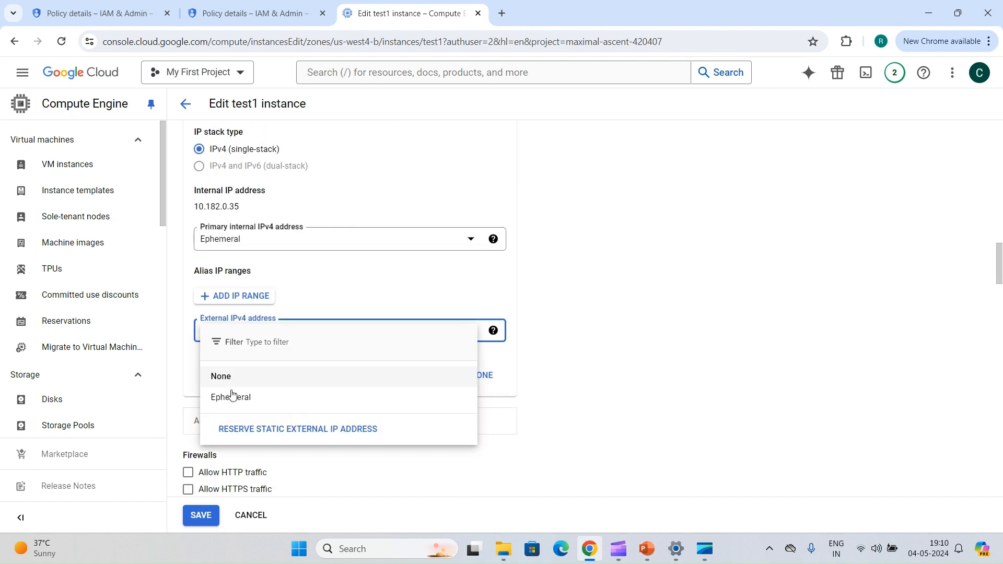
pyautogui.click(235, 400)
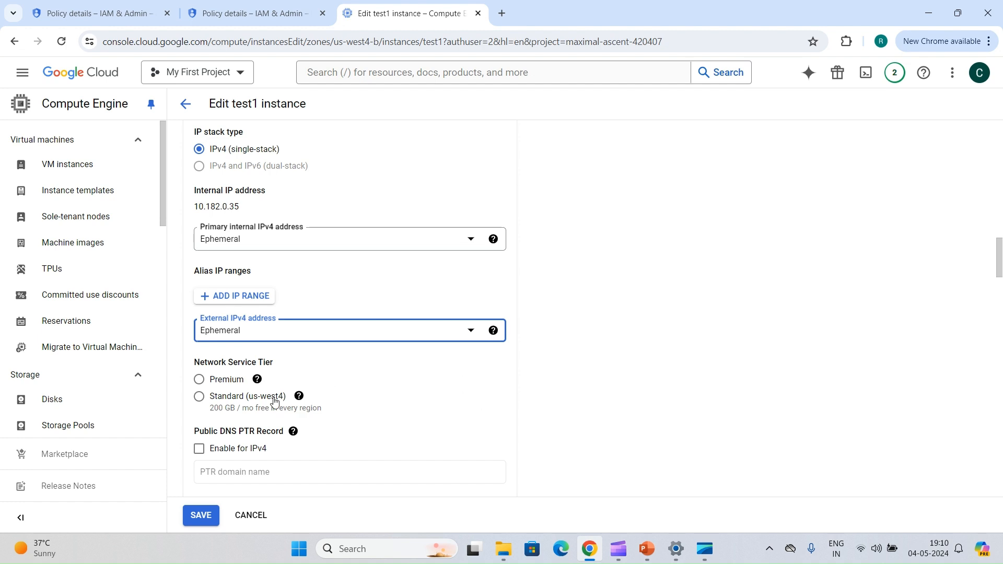
pyautogui.click(46, 163)
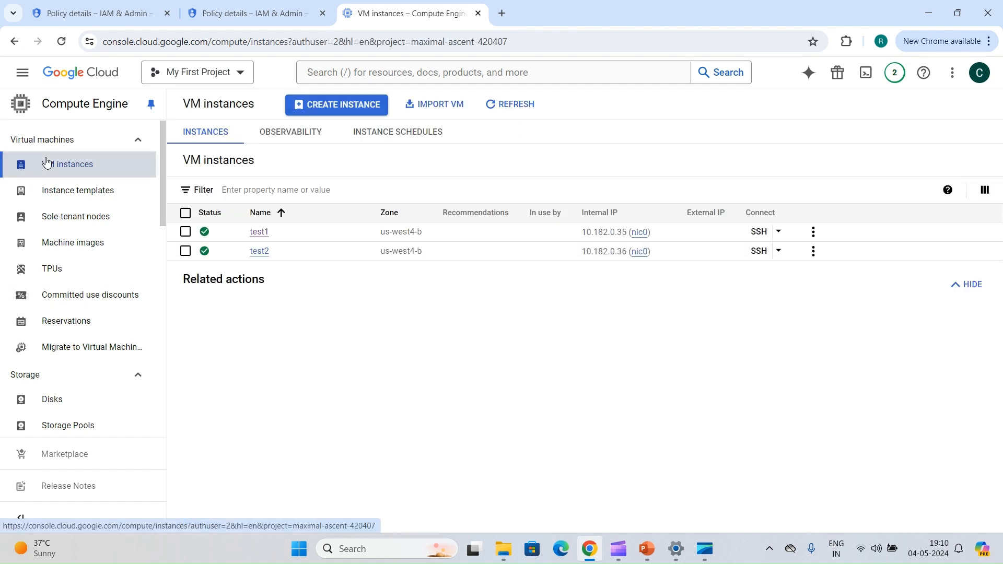
# Open the project's external IP policy for editing and change the existing rule's policy values to Allow All.
pyautogui.click(208, 5)
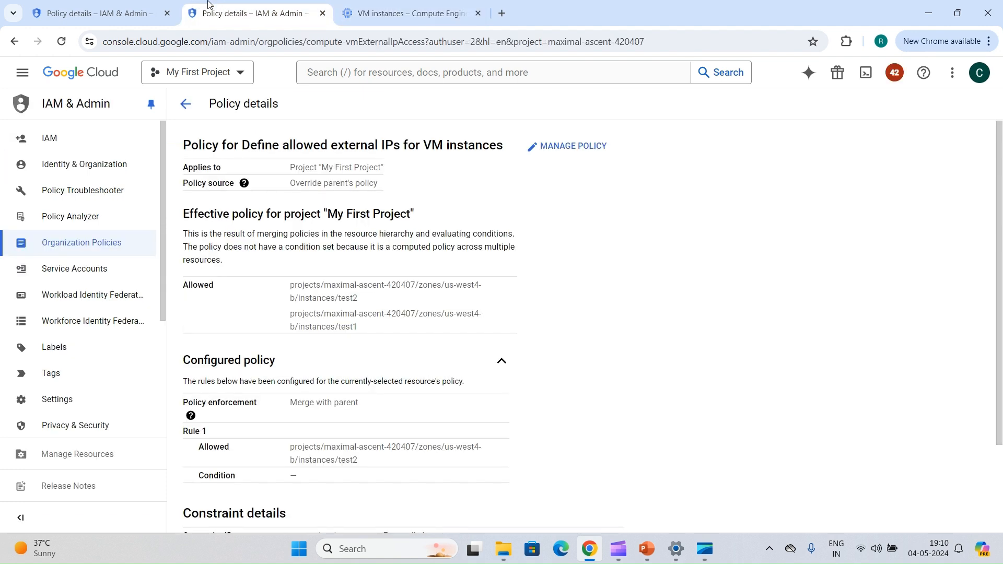
pyautogui.click(554, 146)
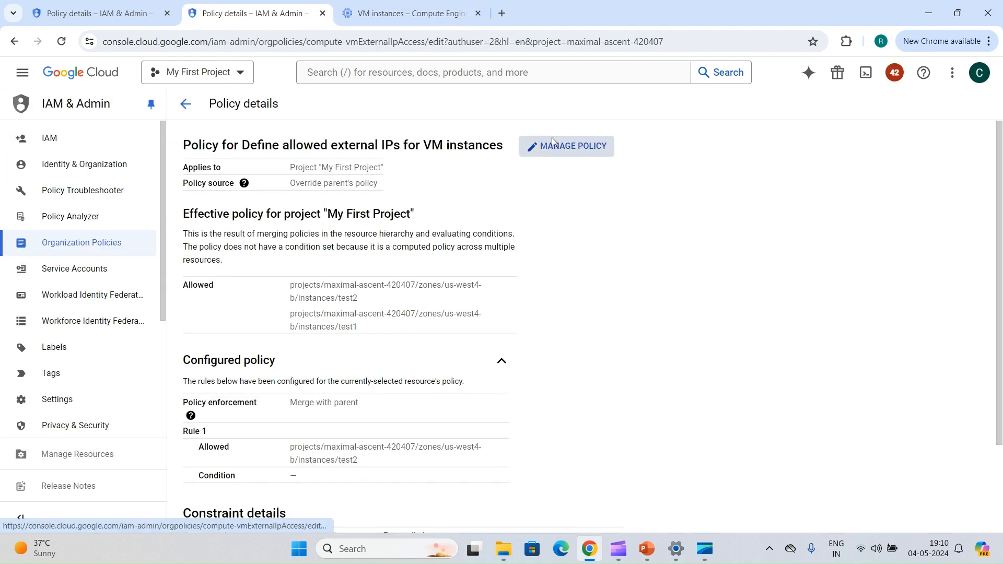
pyautogui.scroll(-3, 349, 270)
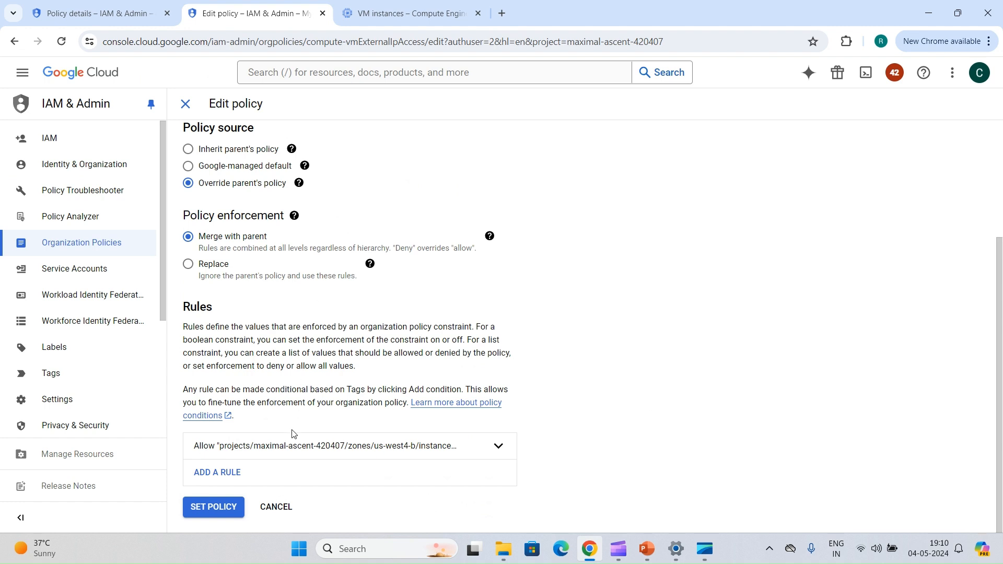
pyautogui.click(453, 455)
pyautogui.scroll(-2, 453, 454)
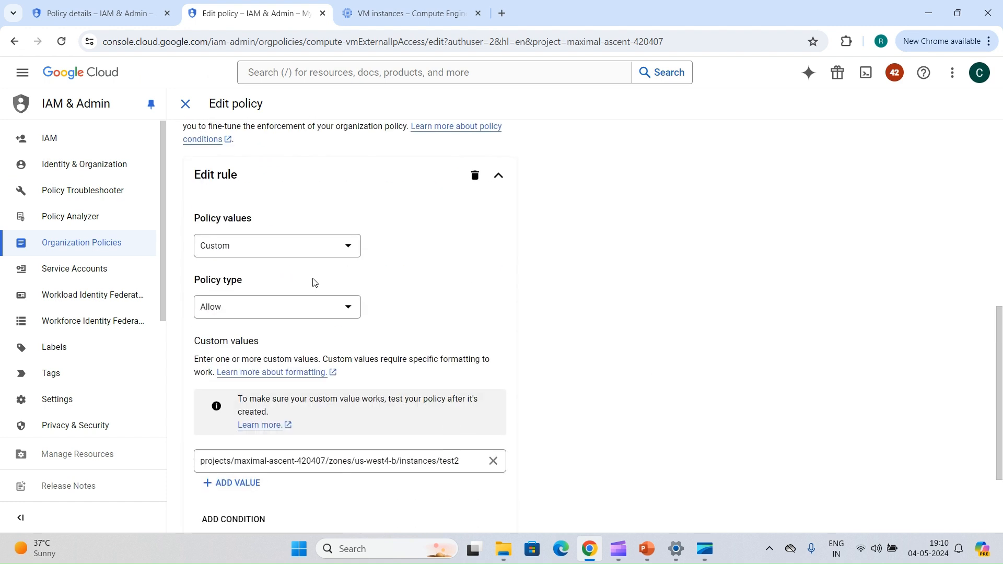
pyautogui.click(316, 254)
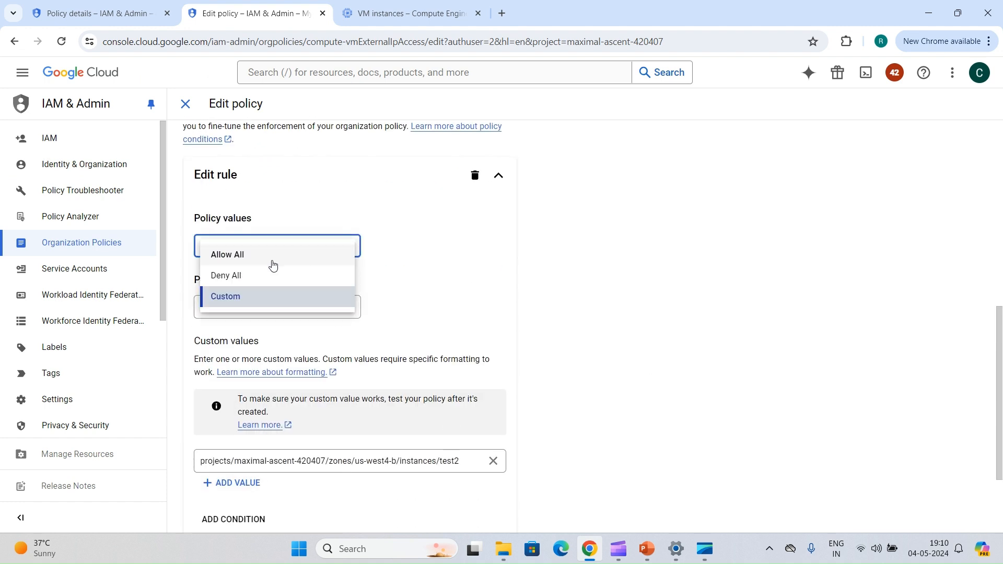
pyautogui.click(240, 256)
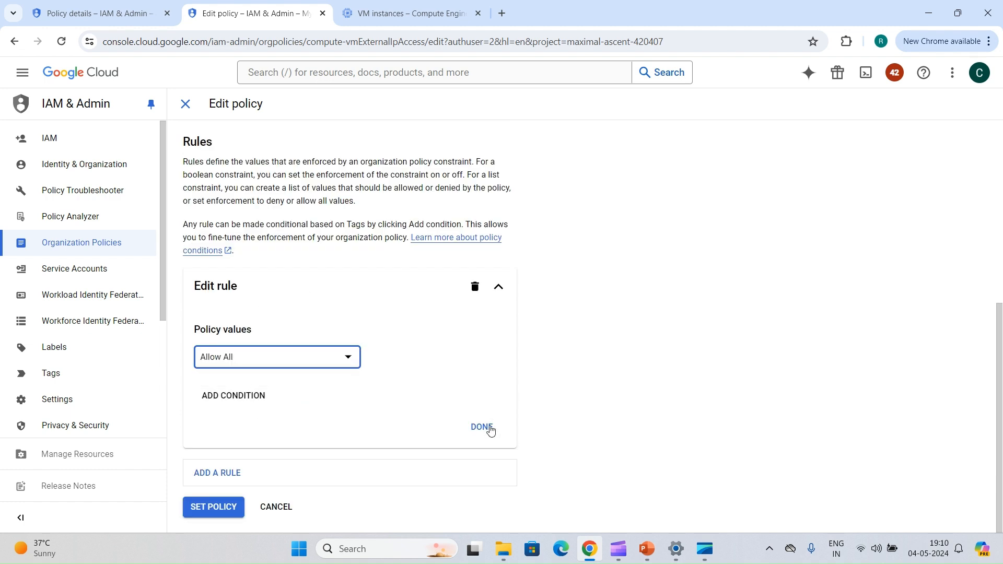
# Add a second rule to the project policy with Custom policy values and the Deny type, ready for a custom value.
pyautogui.click(217, 472)
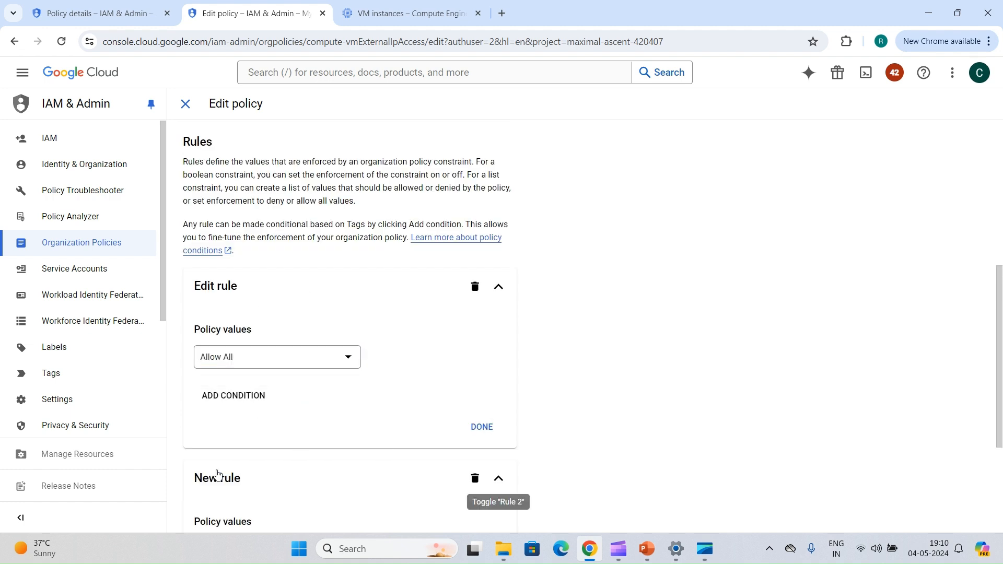
pyautogui.scroll(-3, 206, 478)
pyautogui.click(227, 366)
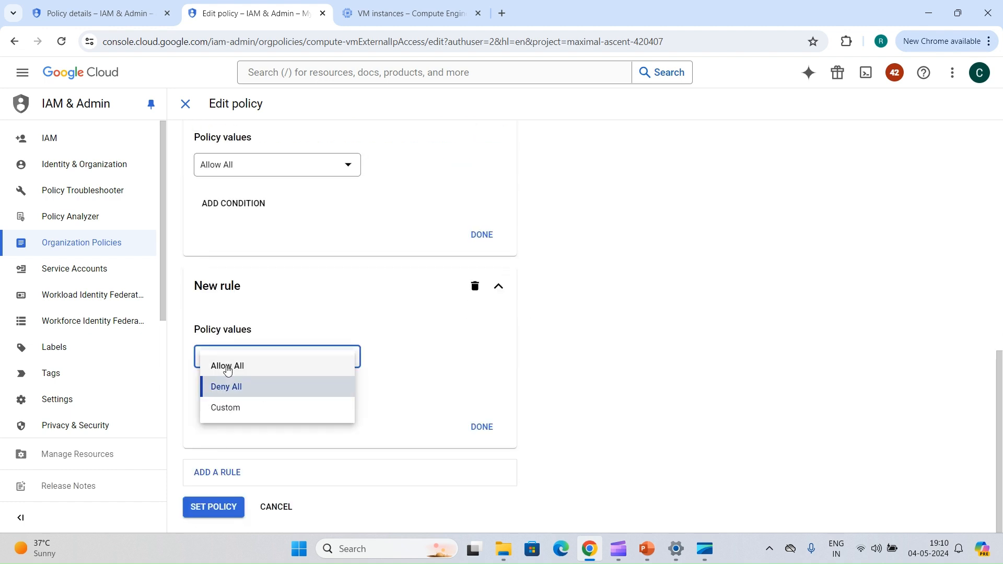
pyautogui.click(228, 410)
pyautogui.scroll(-3, 226, 414)
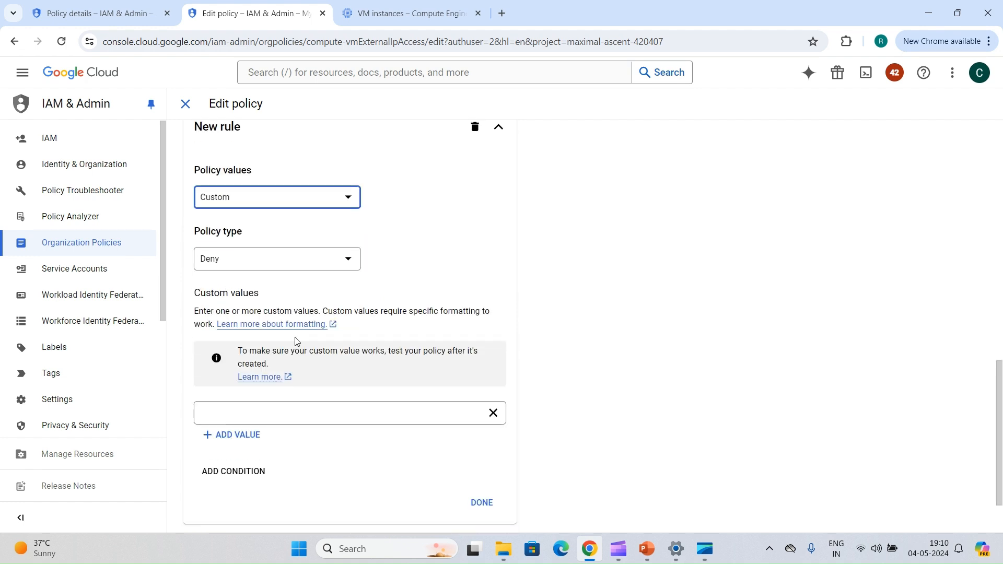
pyautogui.click(265, 413)
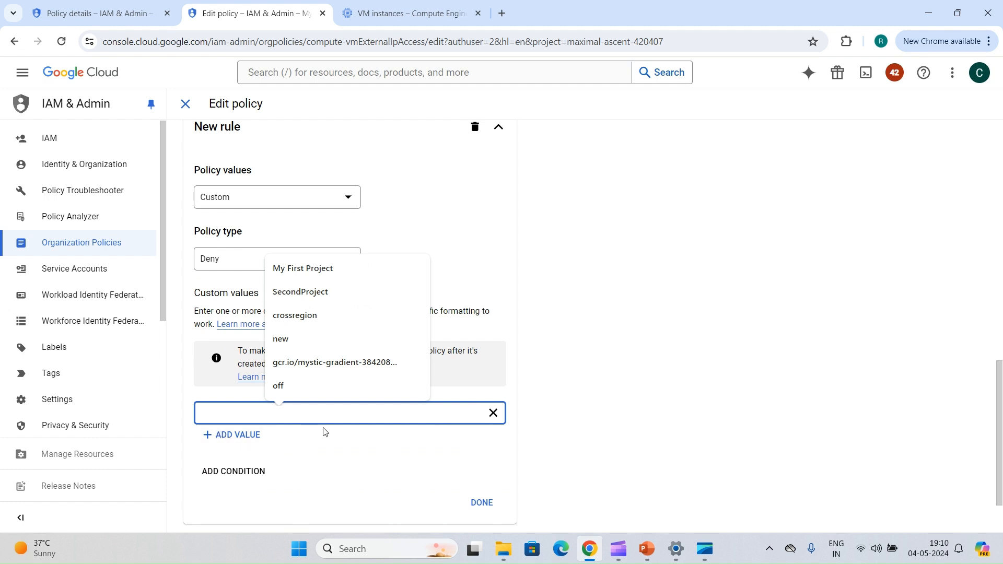
# Review the policy enforcement and both rules, check which condition types the Deny rule offers, and cancel the condition.
pyautogui.scroll(4, 321, 431)
pyautogui.scroll(5, 322, 432)
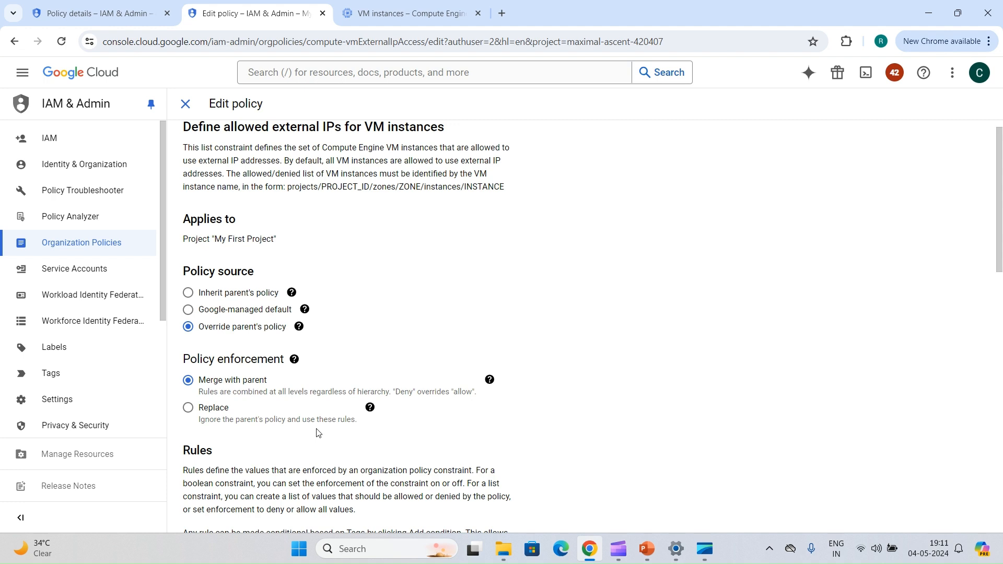
pyautogui.scroll(-10, 317, 433)
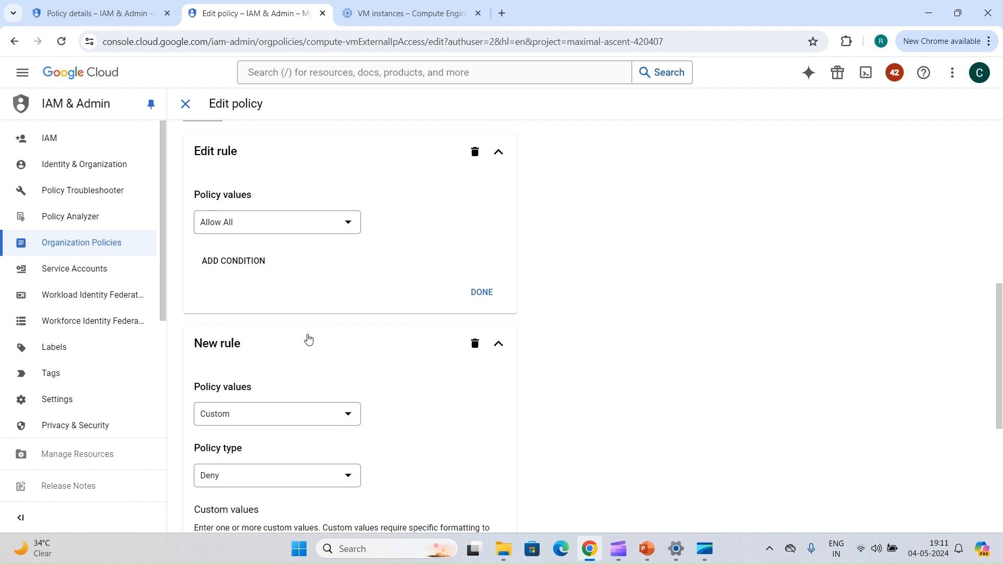
pyautogui.scroll(-3, 297, 404)
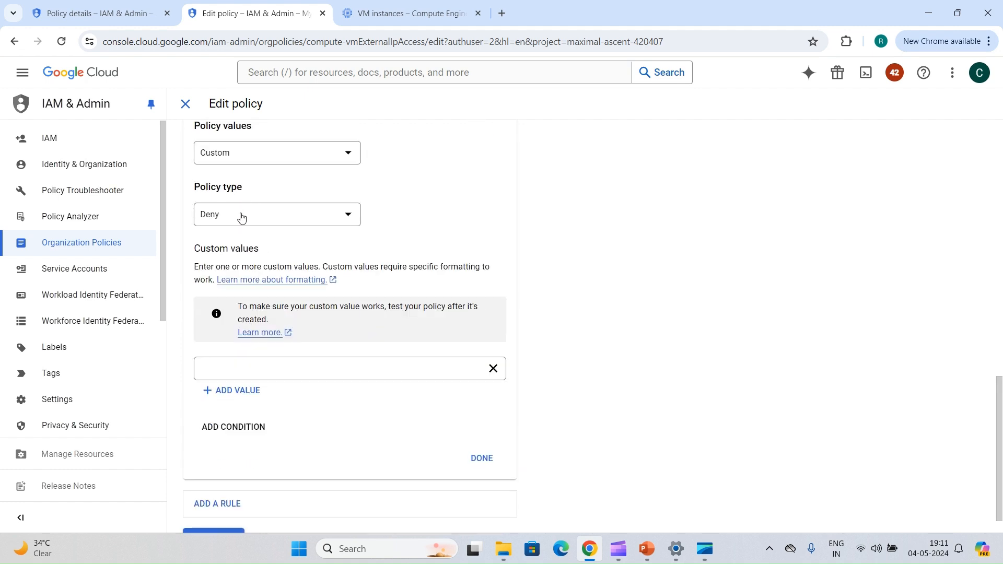
pyautogui.click(226, 436)
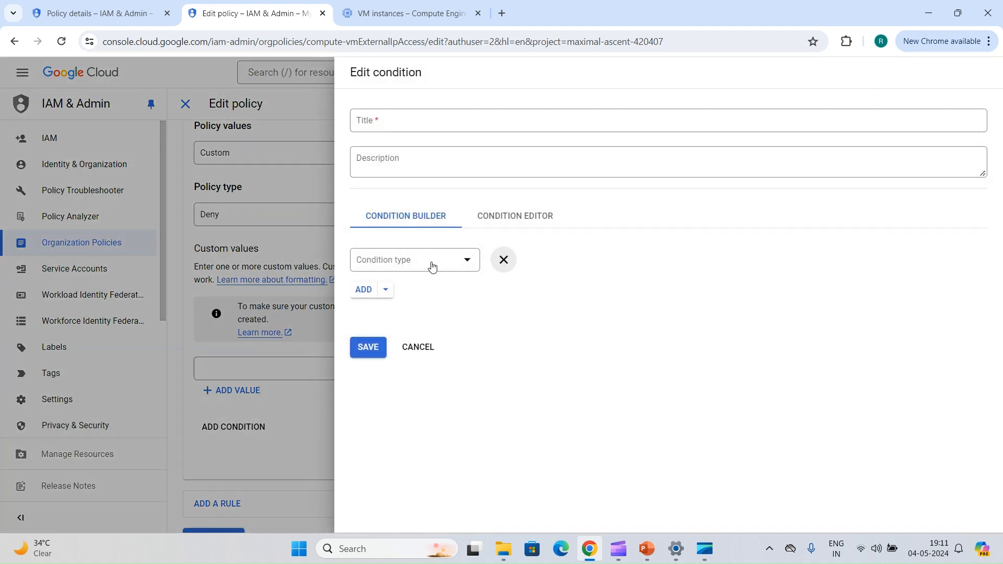
pyautogui.click(432, 267)
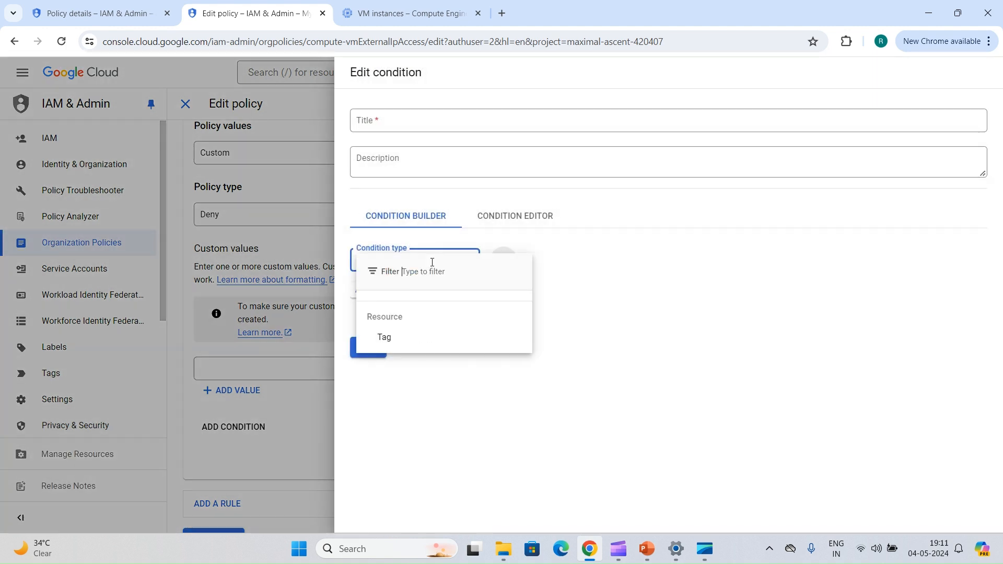
pyautogui.click(403, 372)
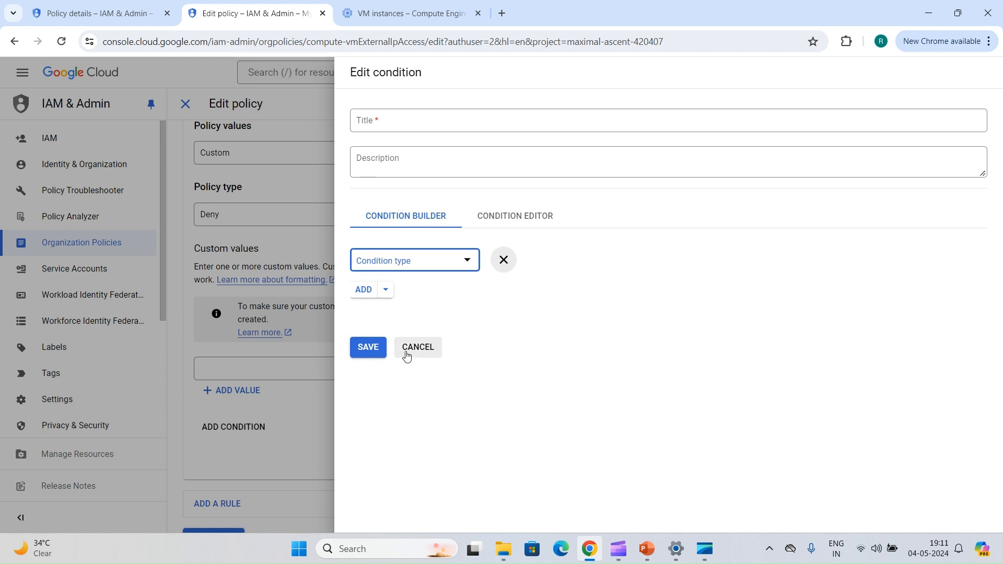
pyautogui.click(407, 356)
pyautogui.scroll(-1, 407, 430)
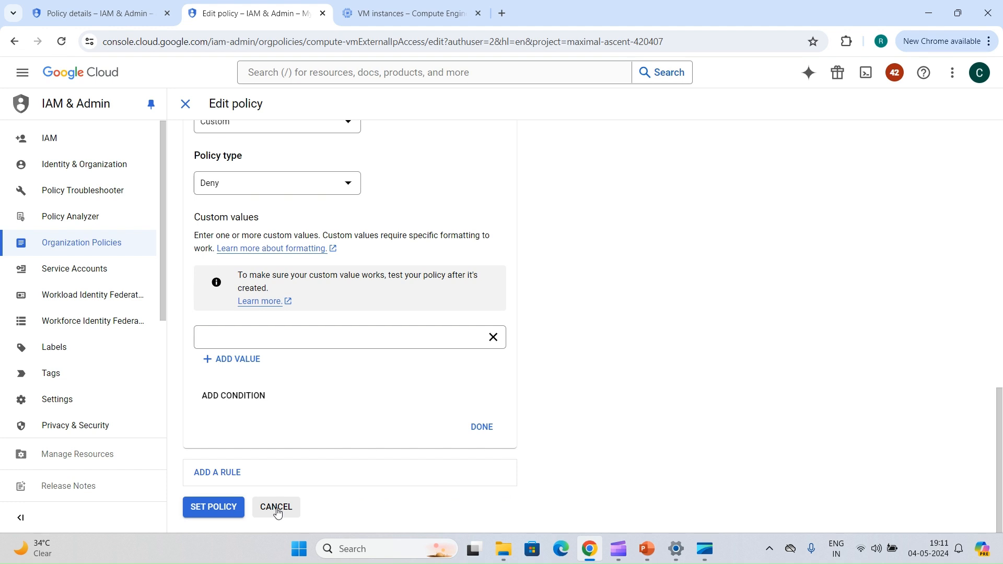
# Look over the edited rules once more and discard the unsaved changes to the project policy.
pyautogui.scroll(5, 251, 237)
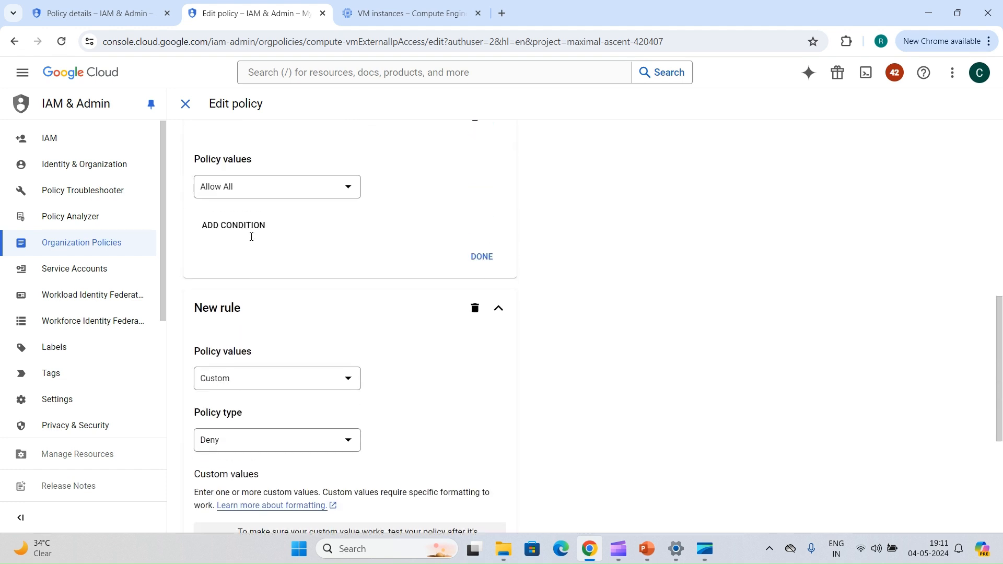
pyautogui.scroll(5, 252, 236)
pyautogui.scroll(-10, 251, 237)
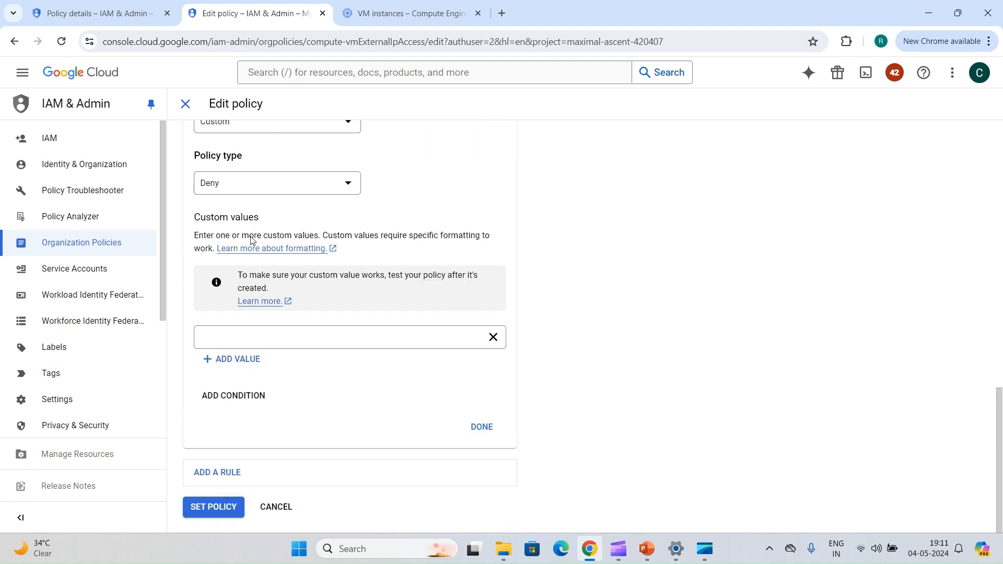
pyautogui.click(278, 508)
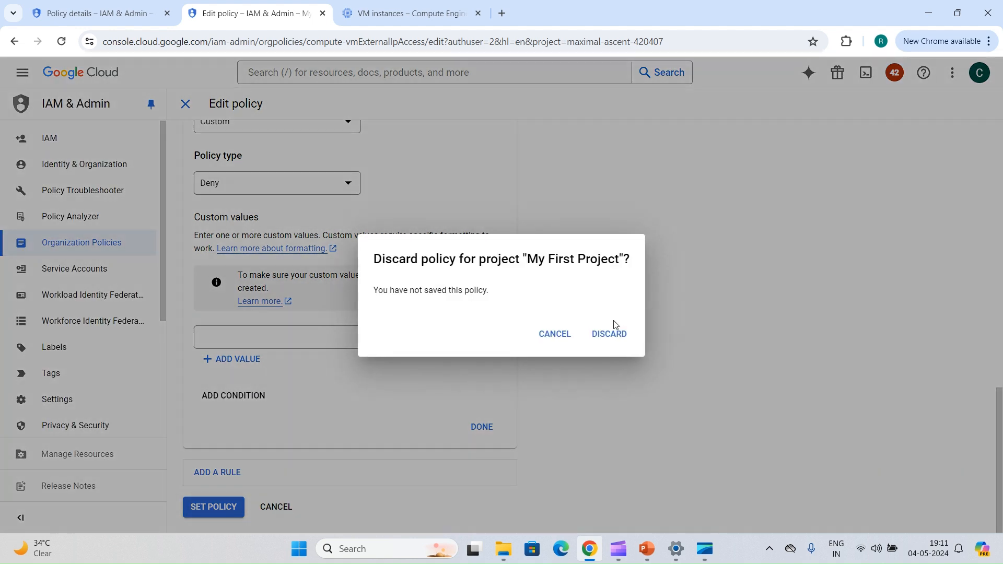
pyautogui.click(612, 329)
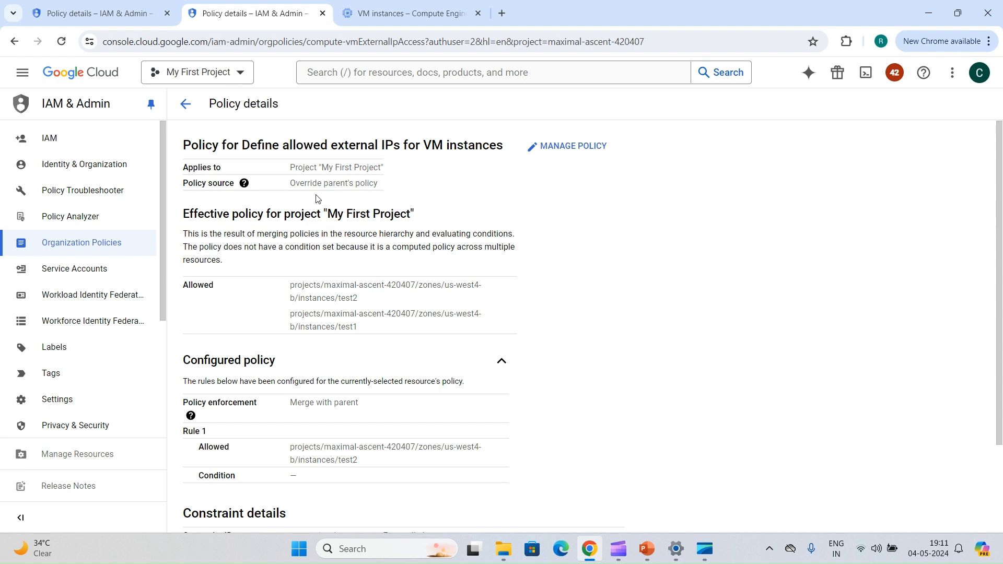
# Open the list of service accounts for My First Project.
pyautogui.scroll(-3, 93, 313)
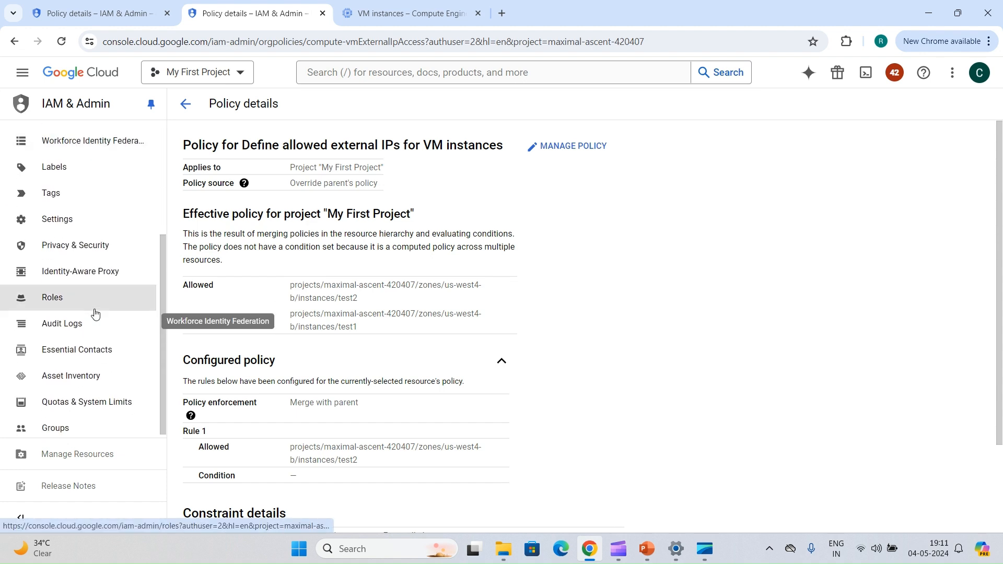
pyautogui.scroll(2, 79, 345)
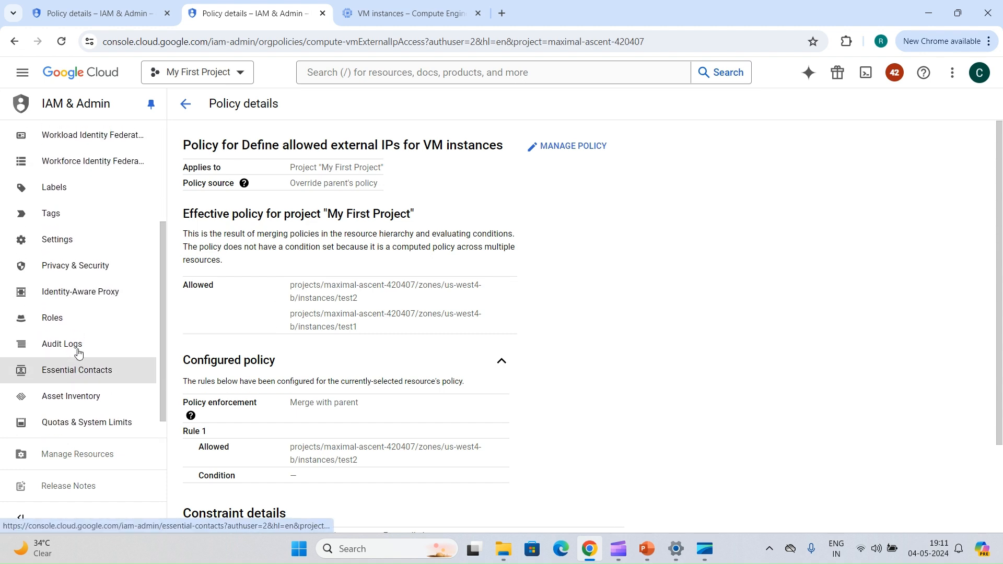
pyautogui.scroll(1, 79, 345)
pyautogui.click(78, 218)
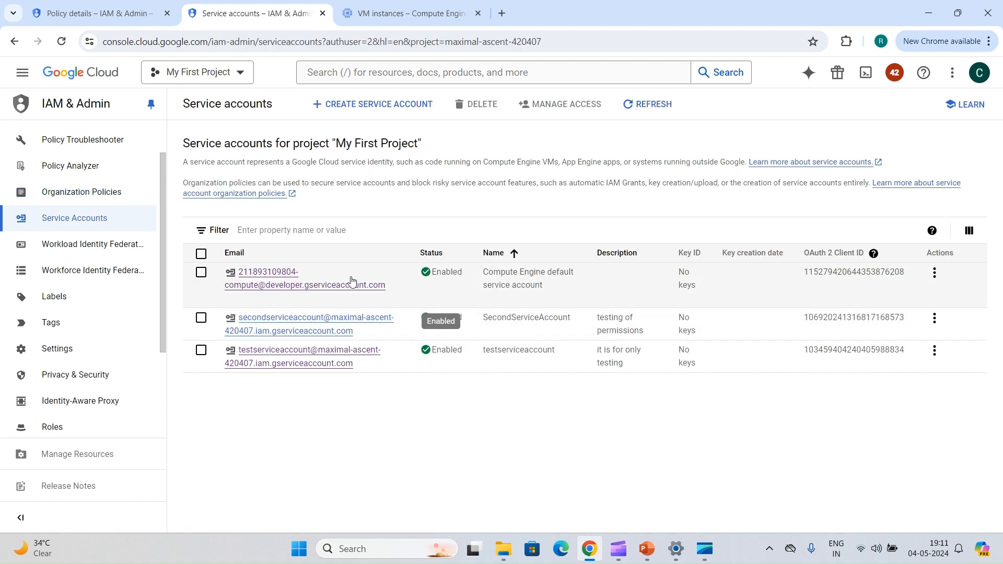
# Return to the organization-level policies list for cloudconcepts4u.in and filter the constraints by "service".
pyautogui.click(136, 8)
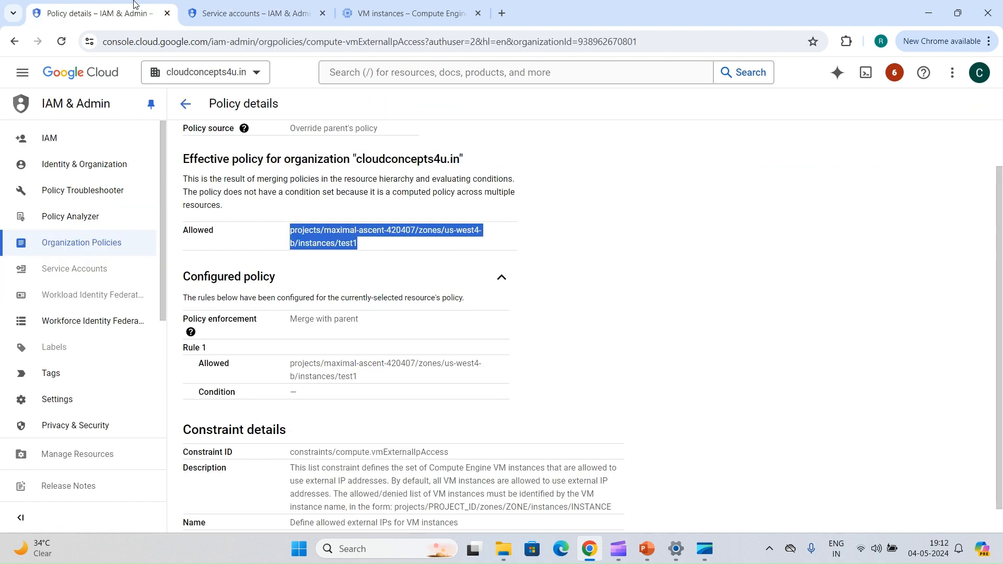
pyautogui.click(185, 104)
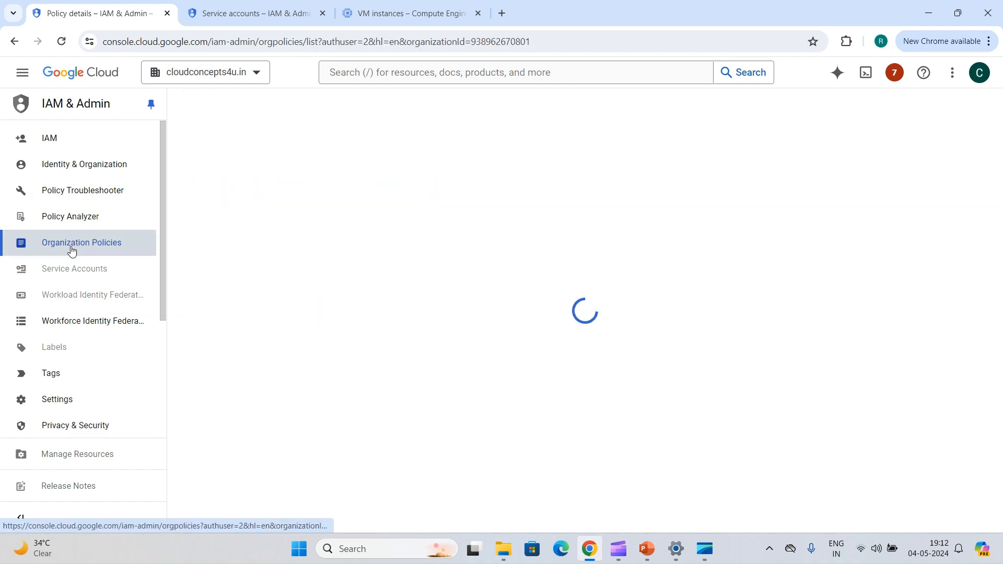
pyautogui.click(278, 208)
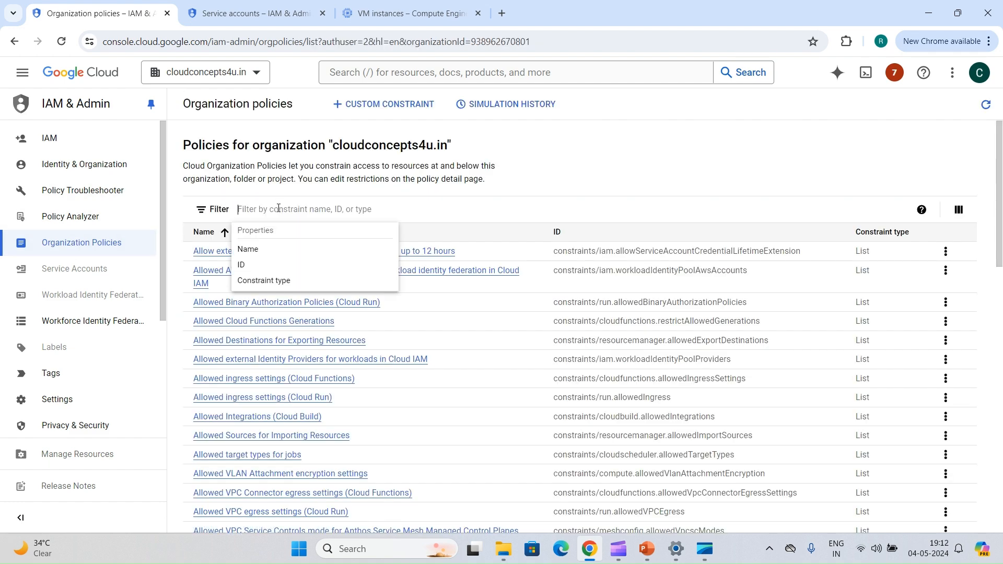
pyautogui.write('service')
pyautogui.press('Return')
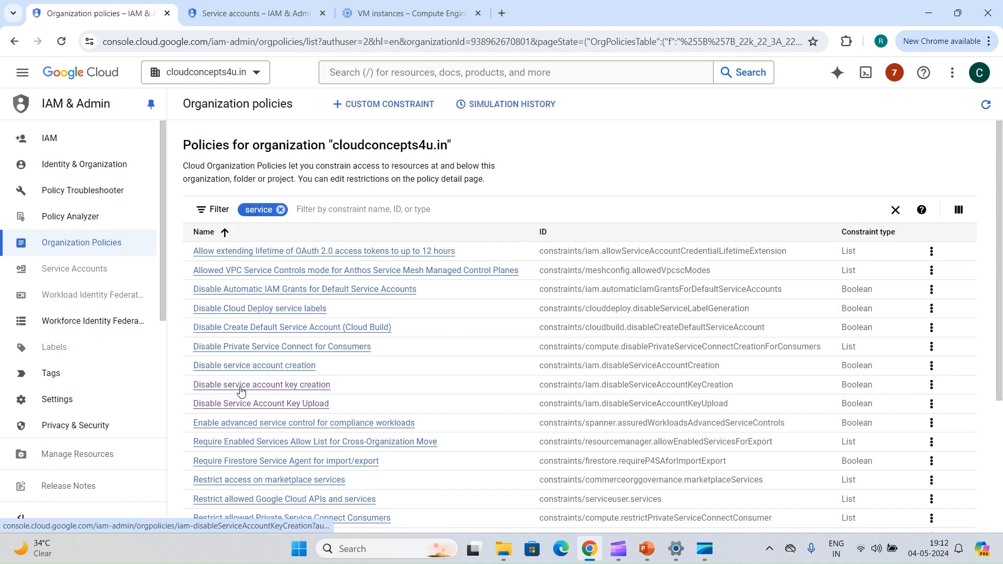
# Open the "Disable service account key creation" policy and read its effective status, configured rule and constraint description.
pyautogui.click(285, 387)
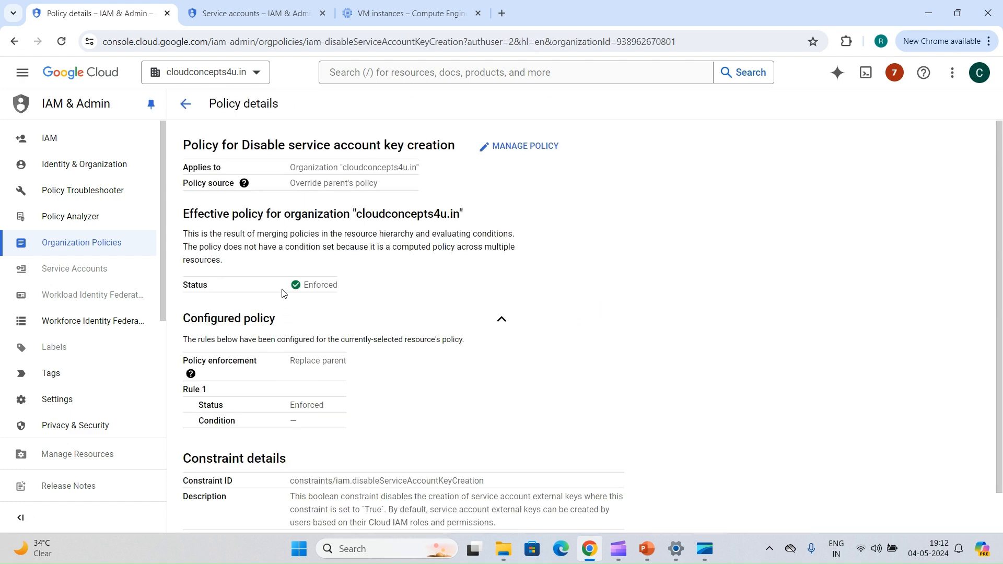
pyautogui.scroll(-2, 349, 294)
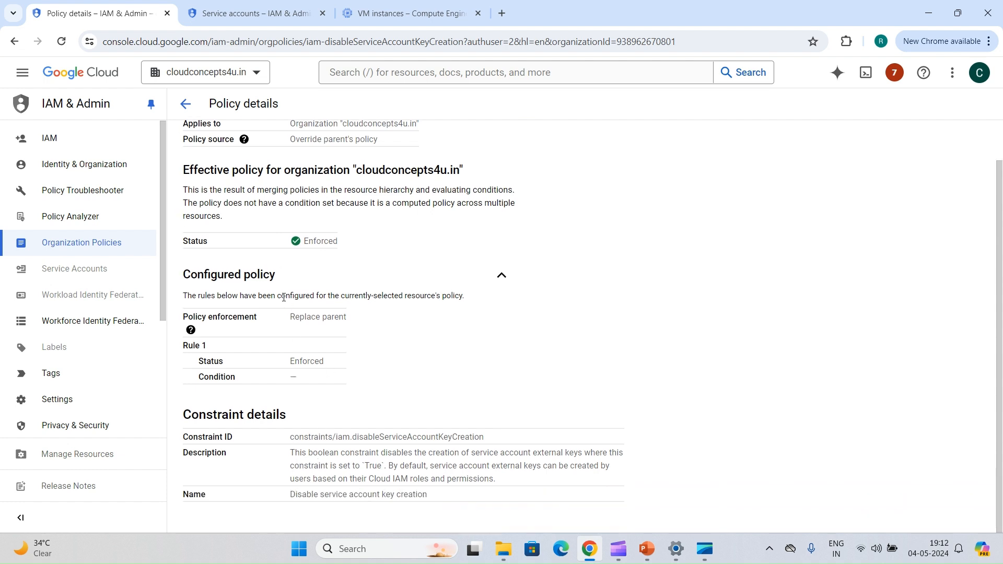
pyautogui.moveTo(287, 458); pyautogui.dragTo(377, 466)
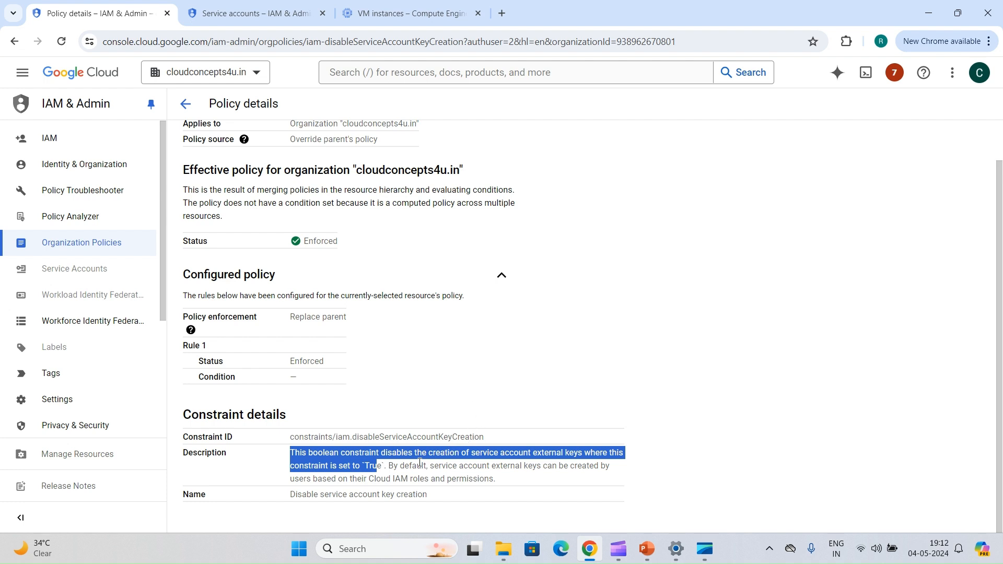
pyautogui.doubleClick(420, 463)
pyautogui.moveTo(421, 465); pyautogui.dragTo(499, 478)
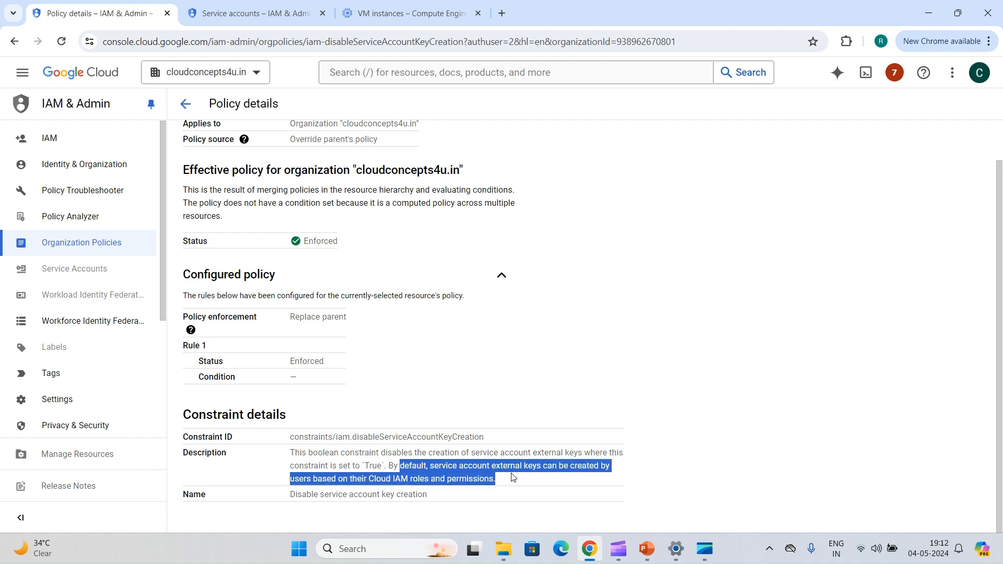
pyautogui.click(362, 363)
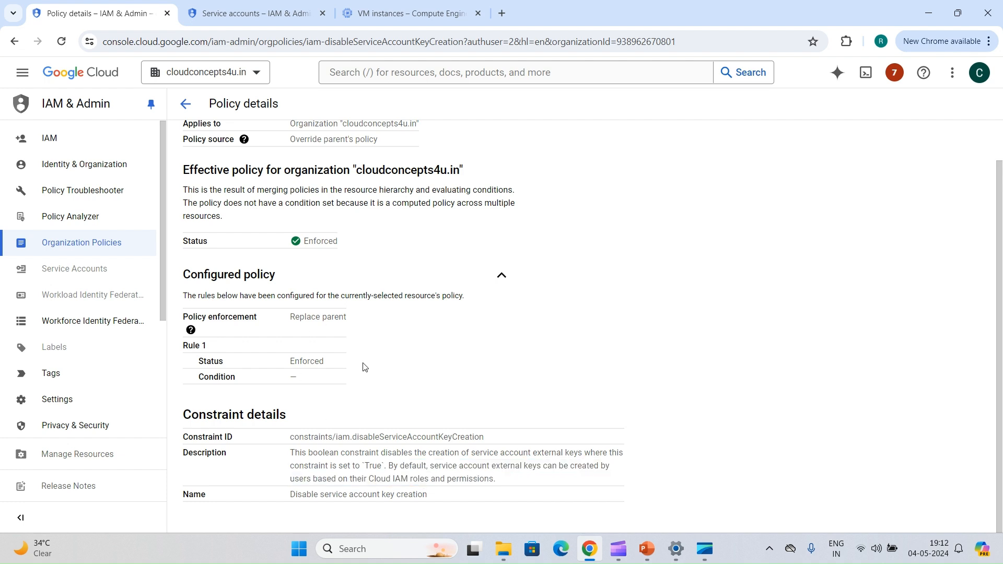
# Try to create a JSON private key for the Compute Engine default service account in My First Project, and dismiss the dialogs.
pyautogui.click(255, 7)
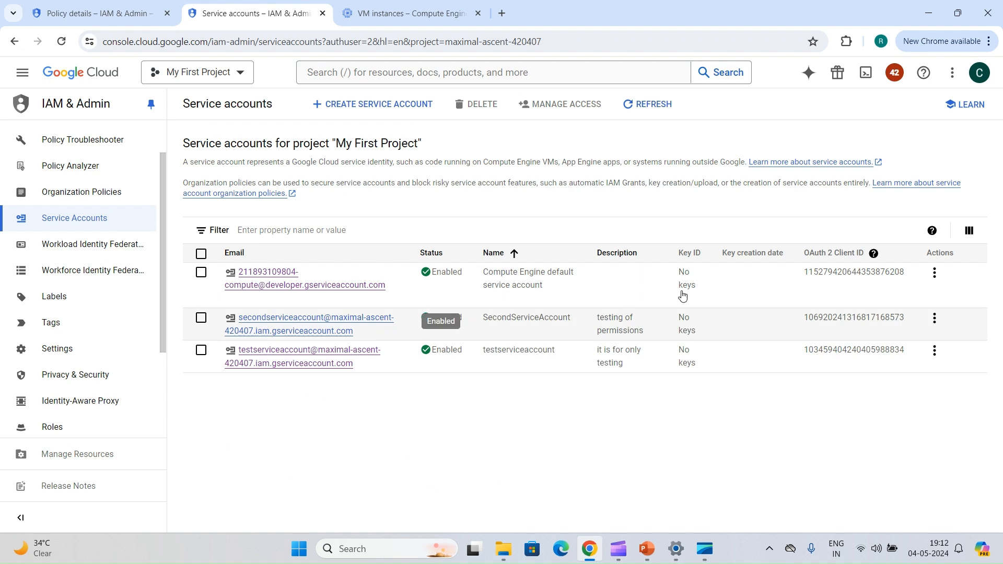
pyautogui.click(258, 288)
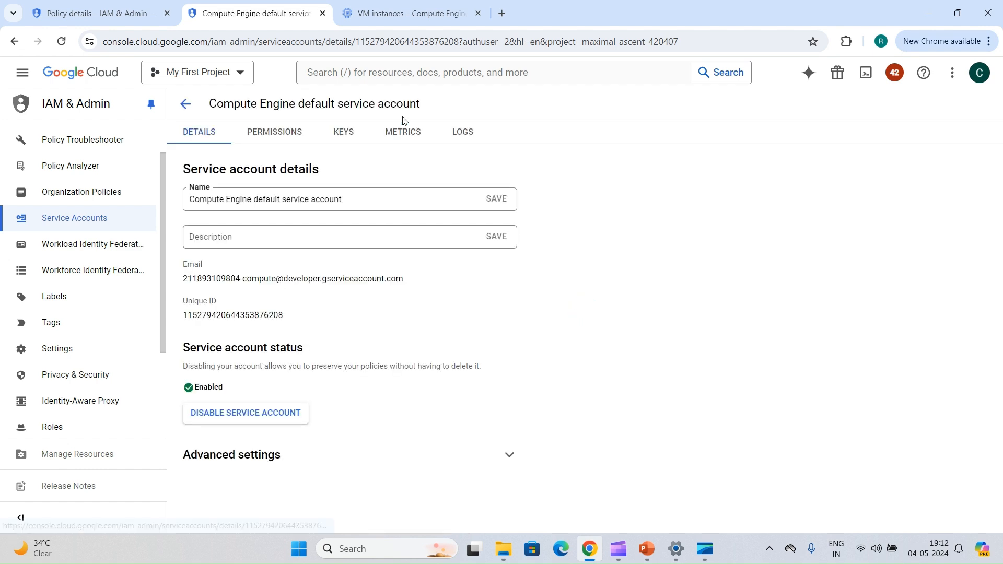
pyautogui.click(348, 132)
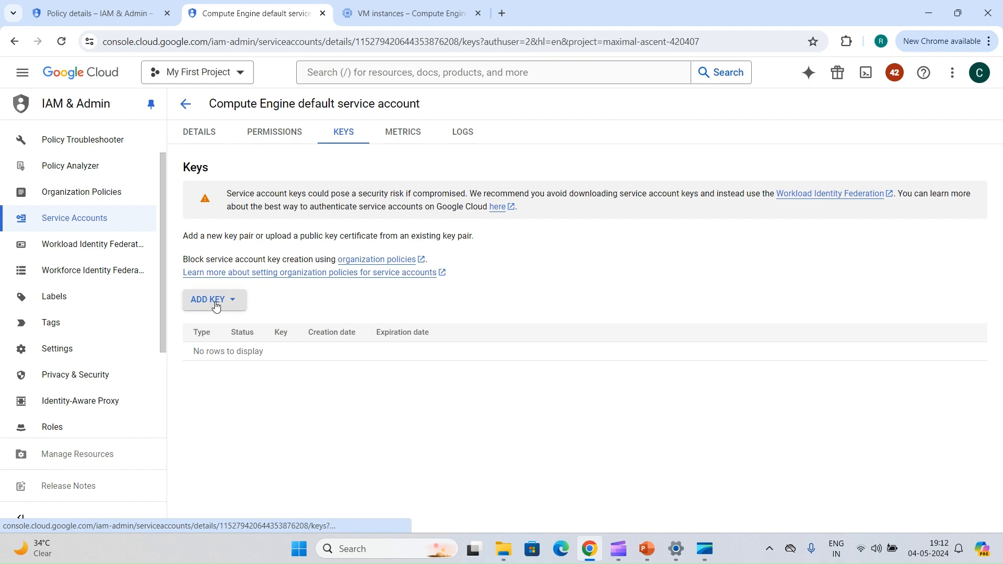
pyautogui.click(217, 306)
pyautogui.click(206, 326)
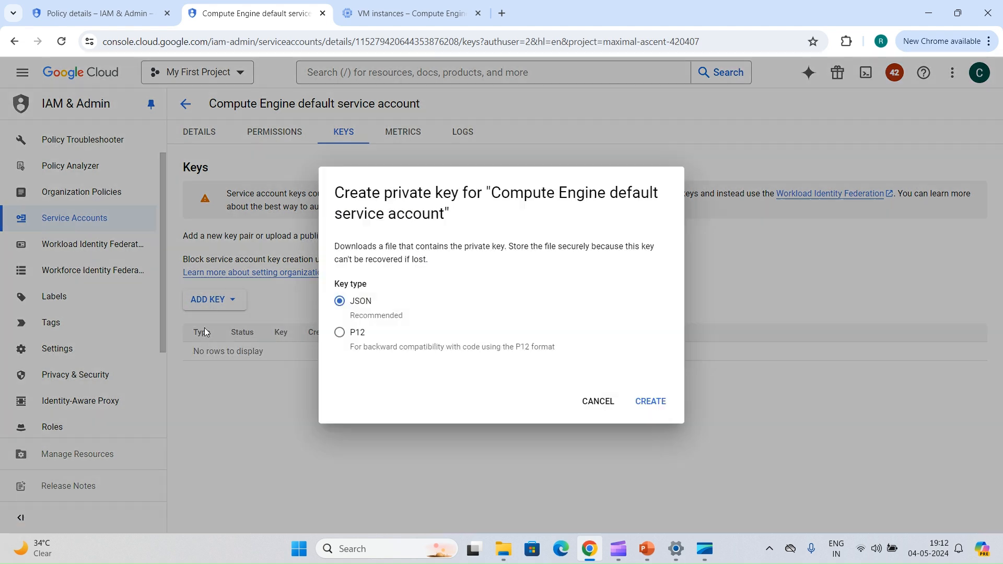
pyautogui.click(652, 403)
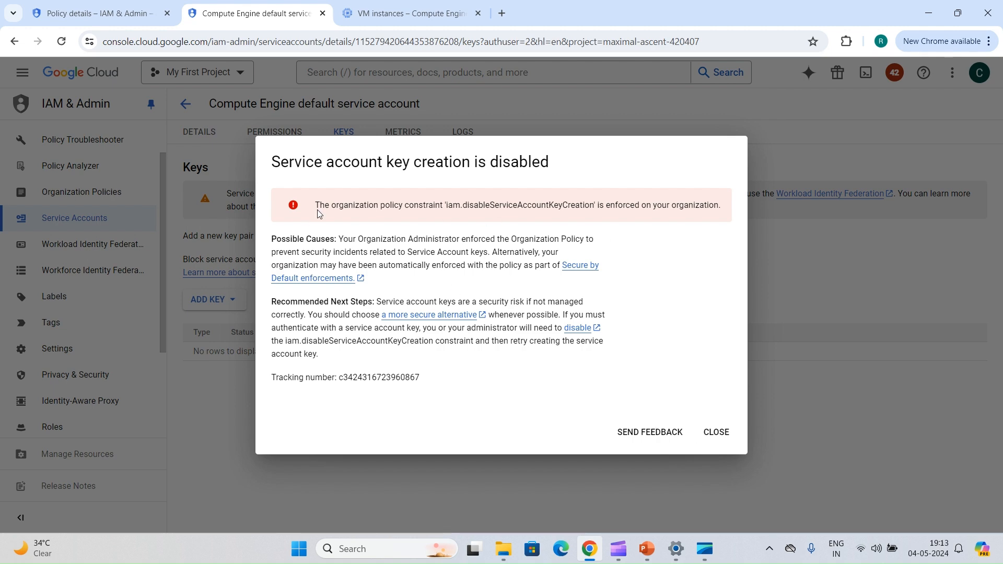
pyautogui.click(716, 432)
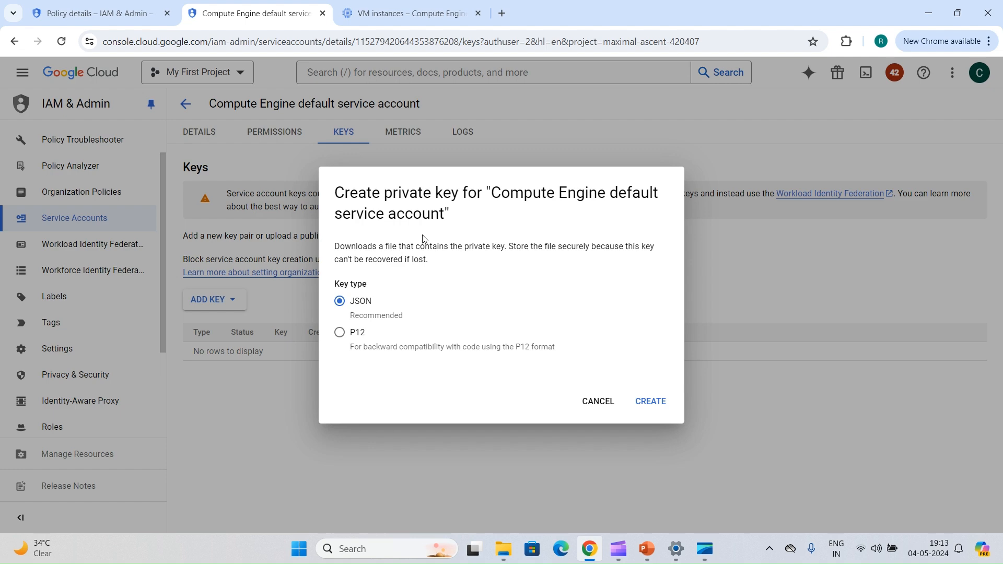
pyautogui.click(597, 401)
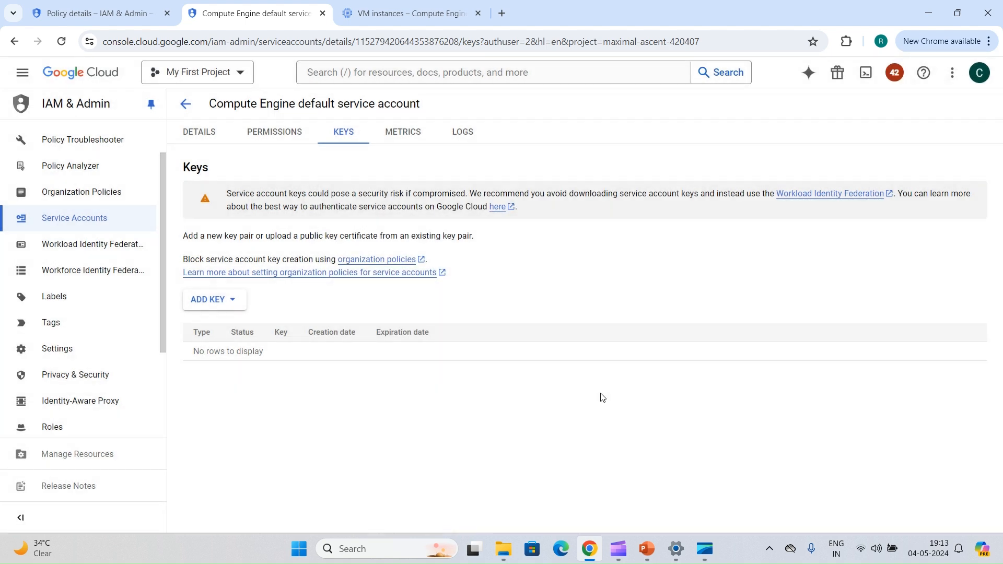
# Edit the organization's "Disable service account key creation" policy and keep the existing rule's enforcement On after checking the Off option.
pyautogui.click(149, 8)
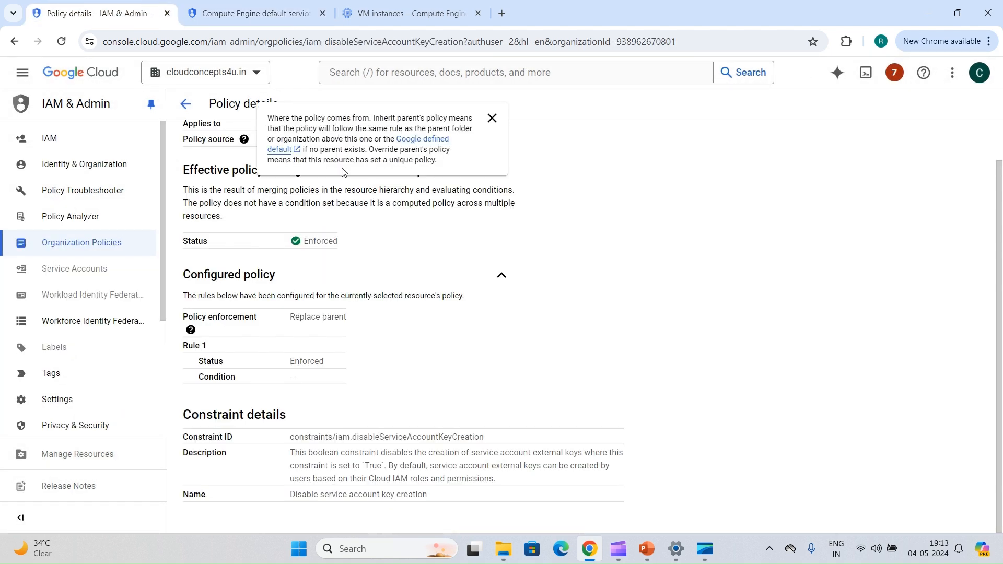
pyautogui.click(520, 147)
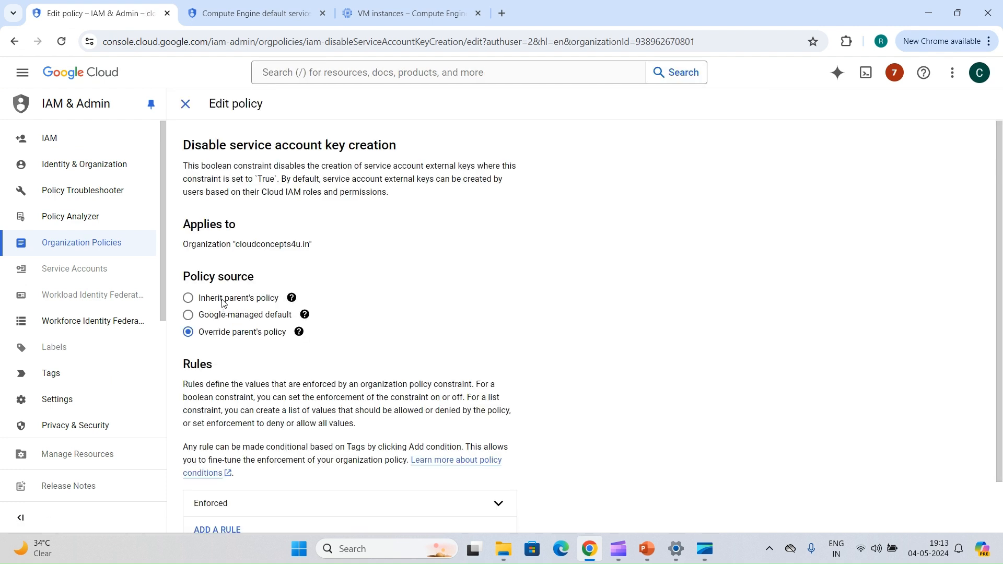
pyautogui.scroll(-1, 263, 308)
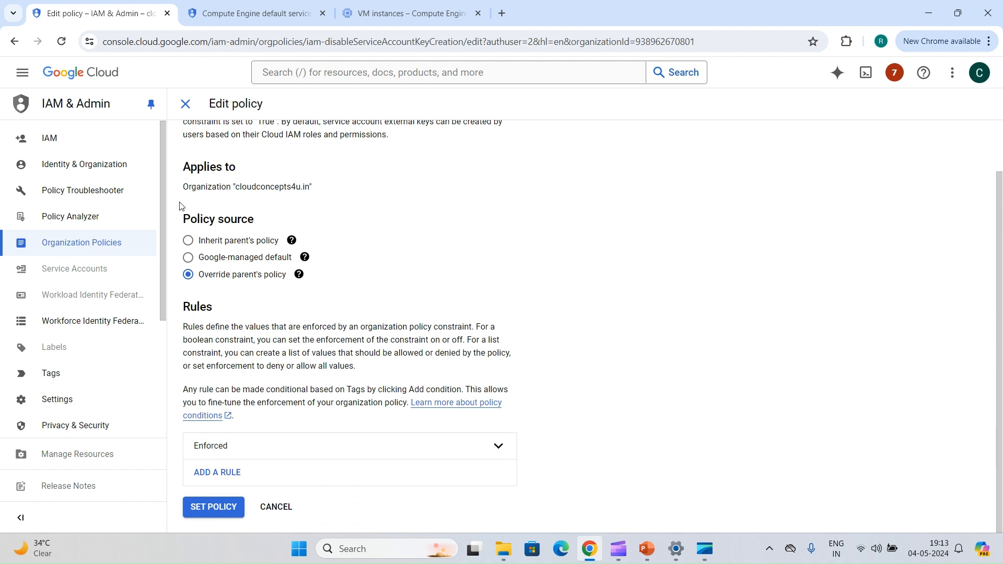
pyautogui.click(350, 441)
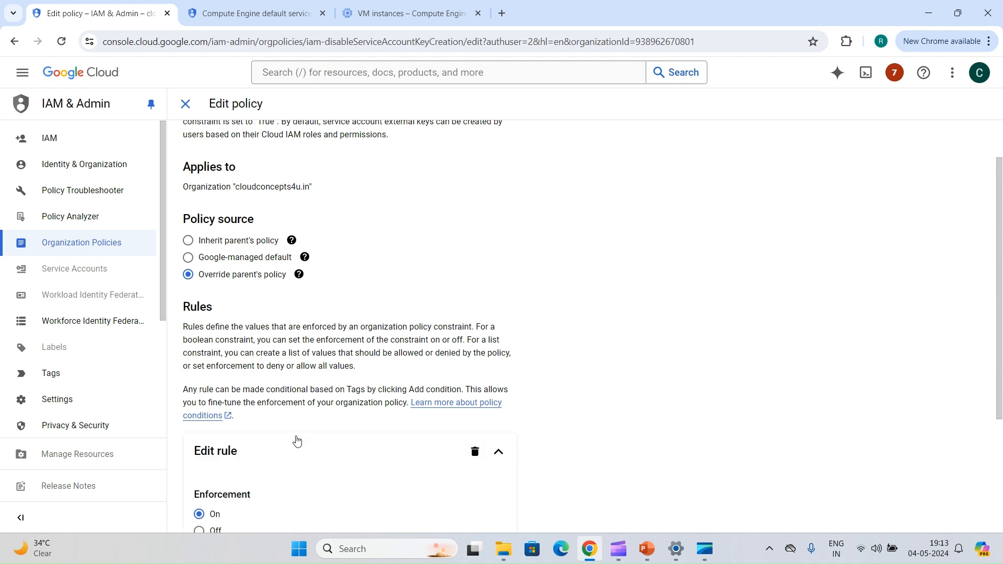
pyautogui.scroll(-3, 297, 439)
pyautogui.click(201, 354)
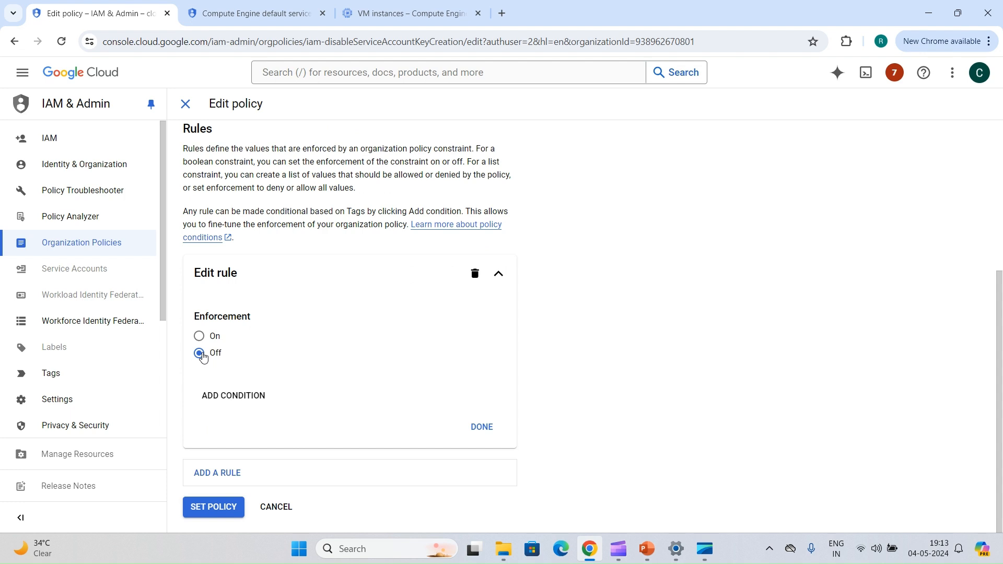
pyautogui.click(200, 335)
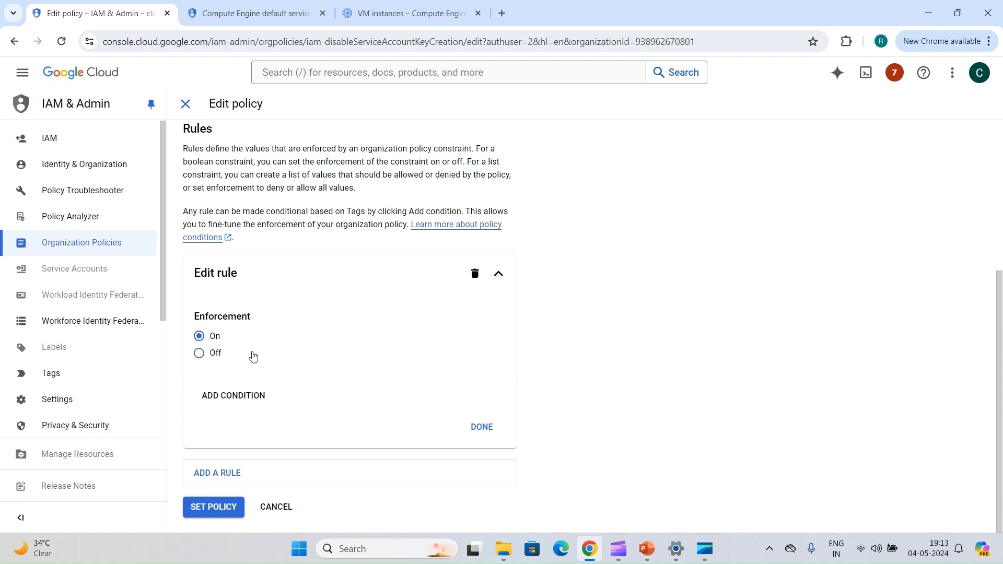
pyautogui.click(492, 428)
# Add a second rule with enforcement Off, try to set the policy, and finish the new rule's entry.
pyautogui.click(230, 471)
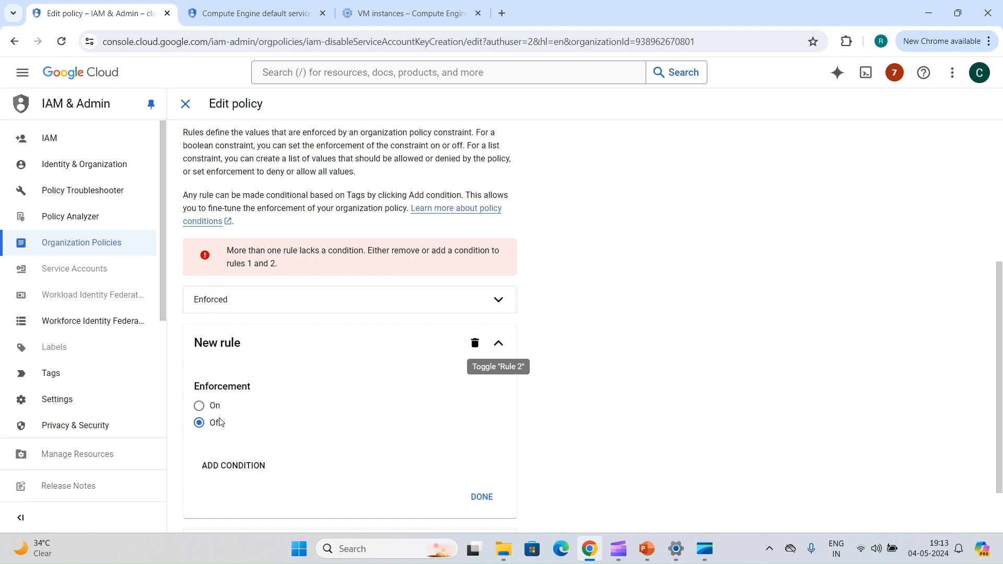
pyautogui.scroll(-2, 488, 418)
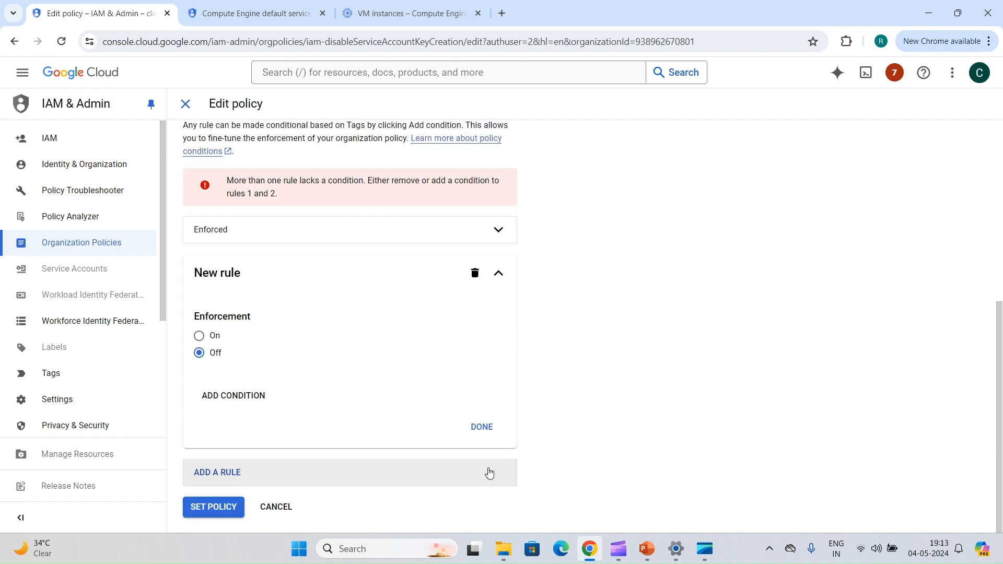
pyautogui.click(223, 510)
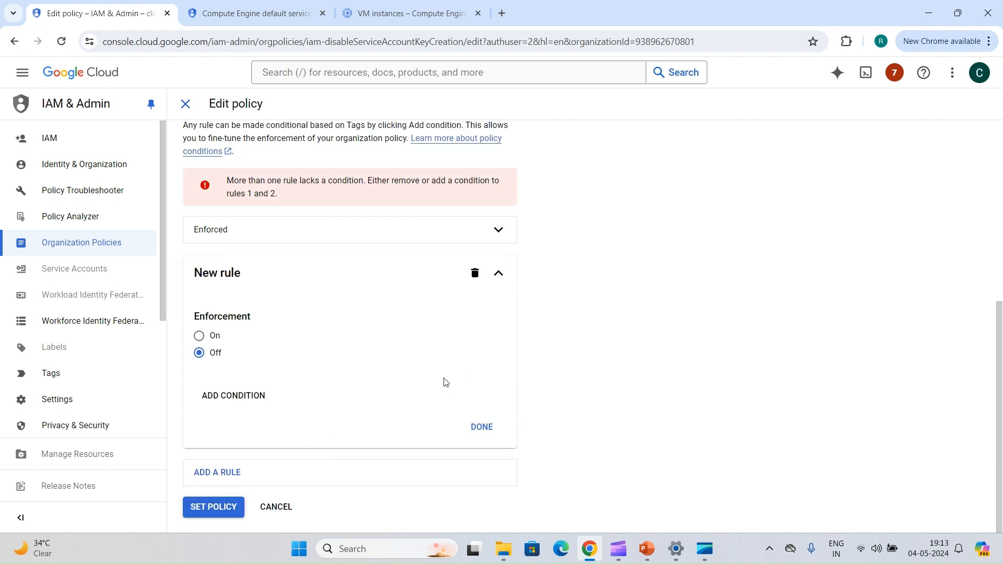
pyautogui.click(211, 515)
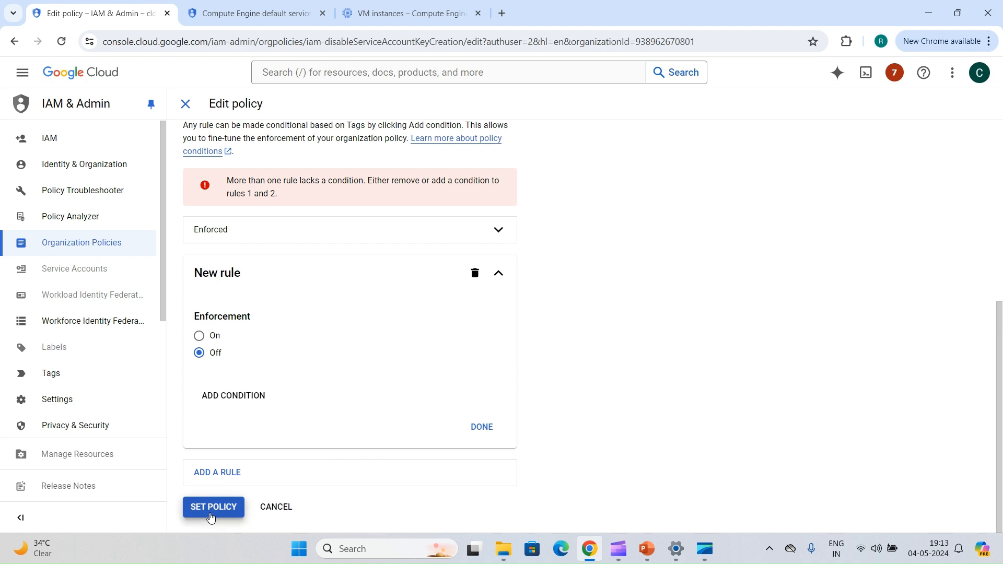
pyautogui.click(488, 425)
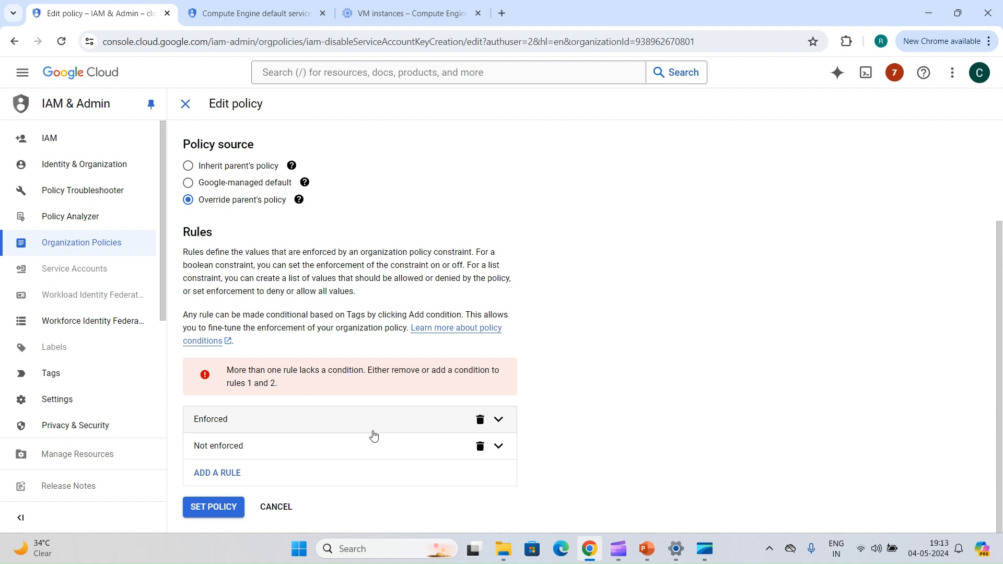
# Add a condition titled "project1 allow to create SA key" to the non-enforced rule, with type Tag and operator "has value", leaving the value path empty.
pyautogui.click(365, 454)
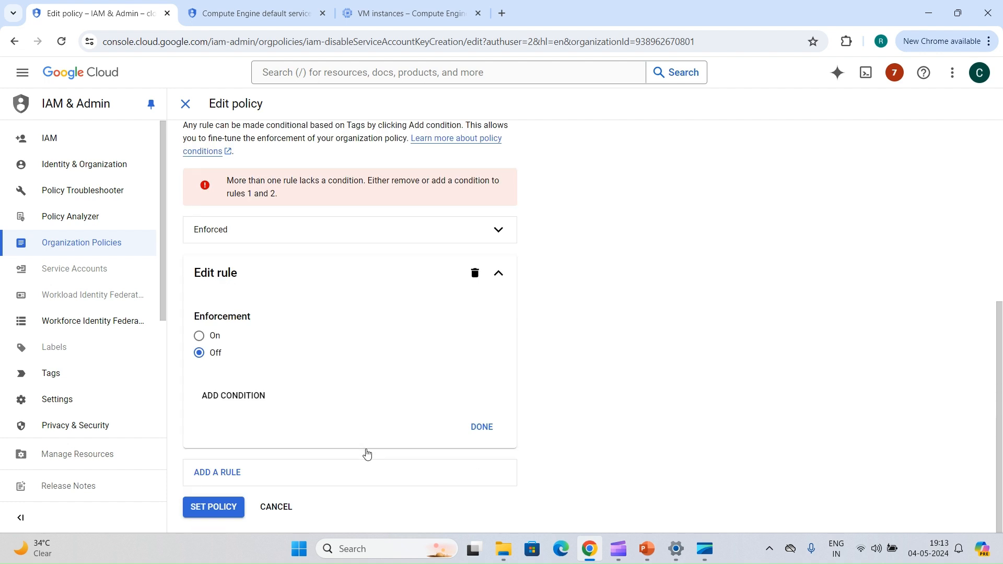
pyautogui.click(211, 397)
pyautogui.click(381, 118)
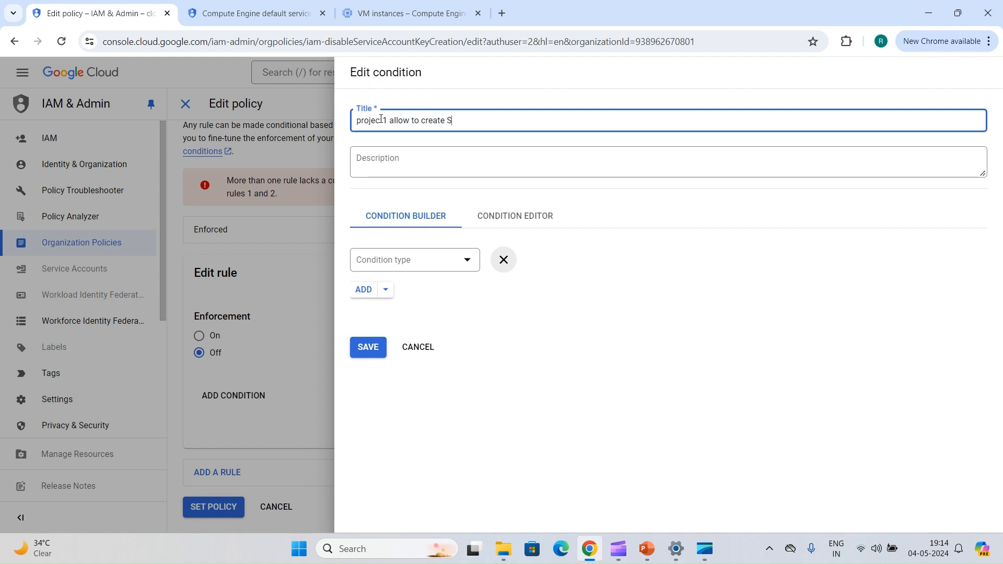
pyautogui.click(415, 260)
pyautogui.click(390, 338)
pyautogui.click(532, 256)
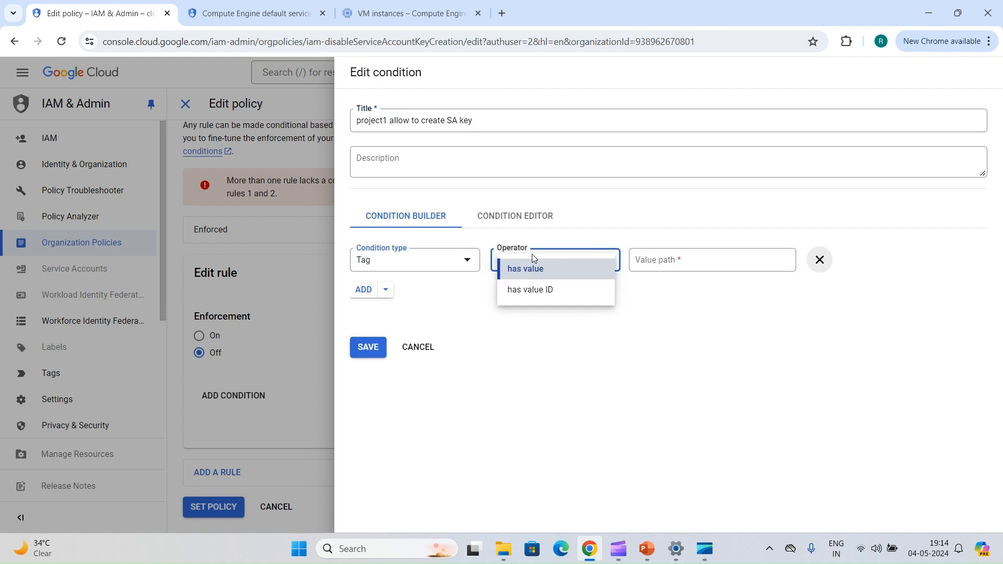
pyautogui.click(697, 266)
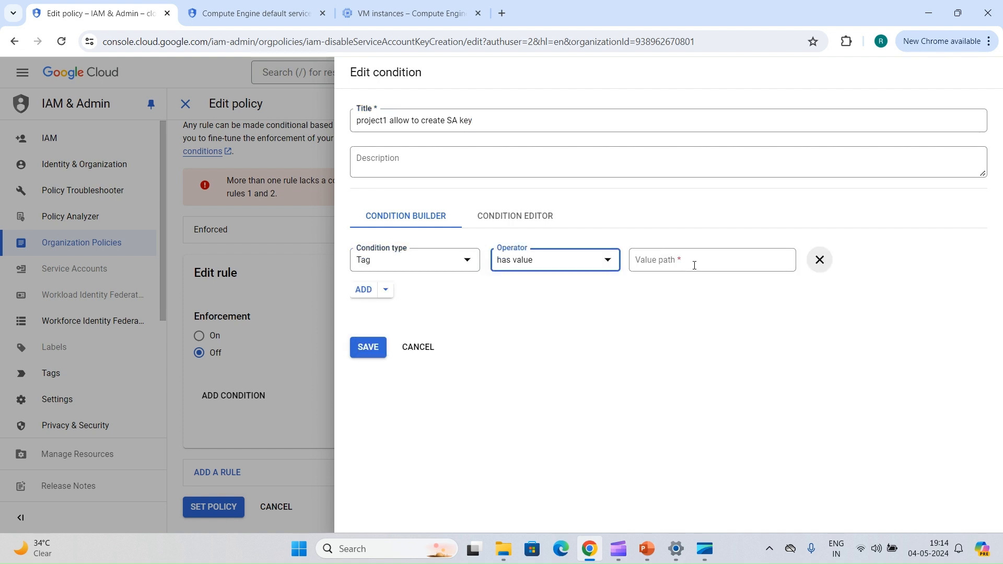
pyautogui.click(694, 265)
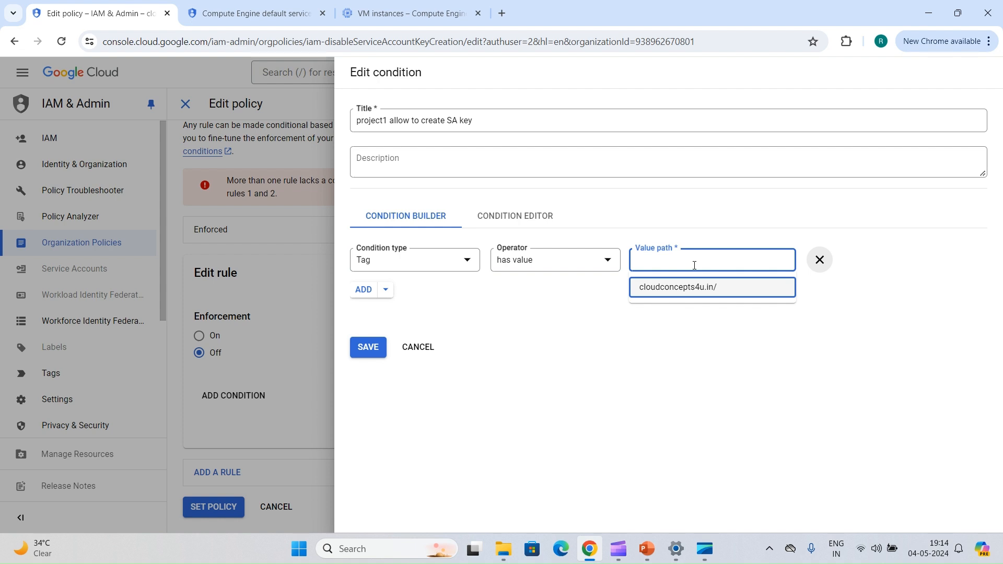
pyautogui.click(520, 305)
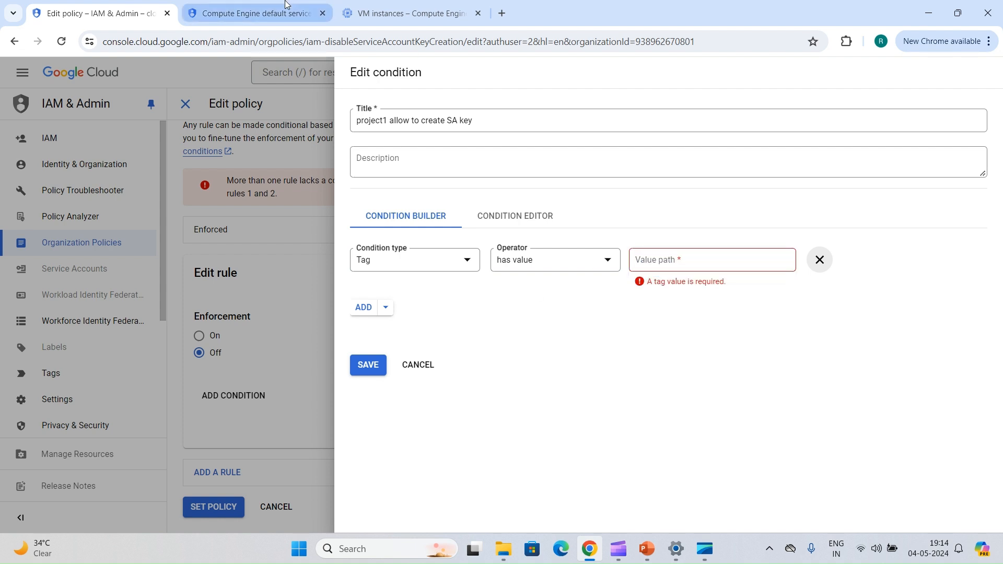
# Start a new tag key named "serviceaccount" in My First Project's IAM tags.
pyautogui.click(410, 13)
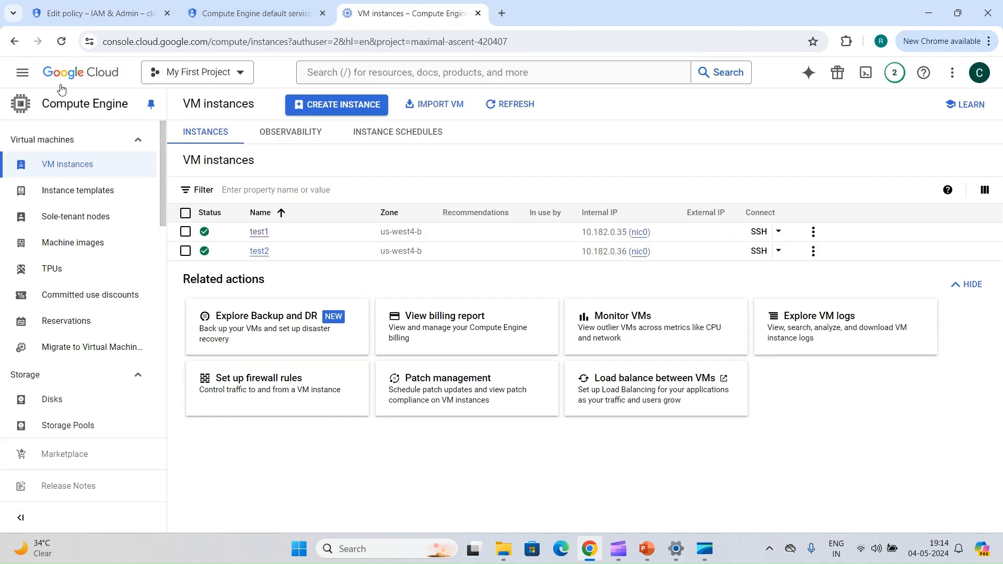
pyautogui.click(21, 77)
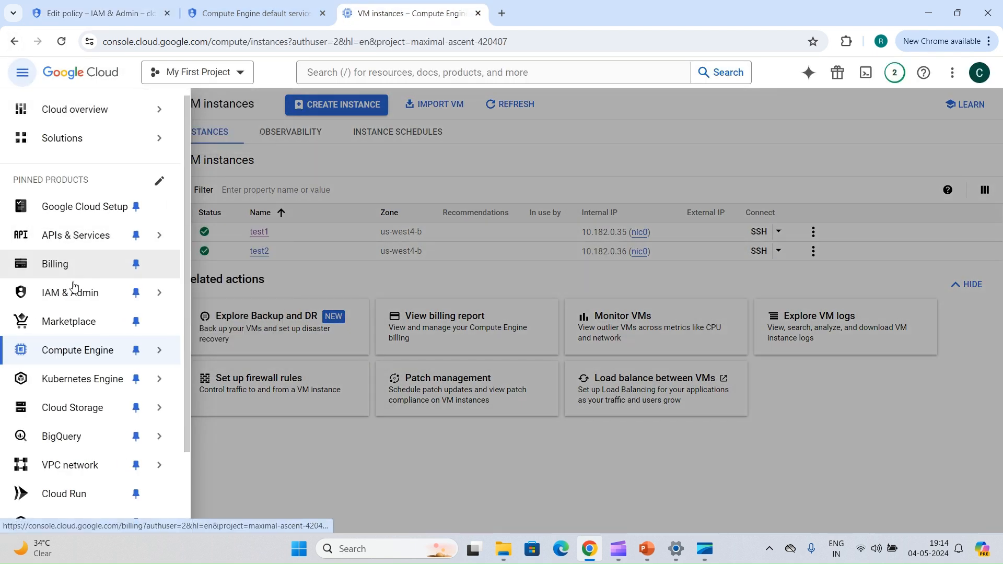
pyautogui.moveTo(82, 292)
pyautogui.click(217, 270)
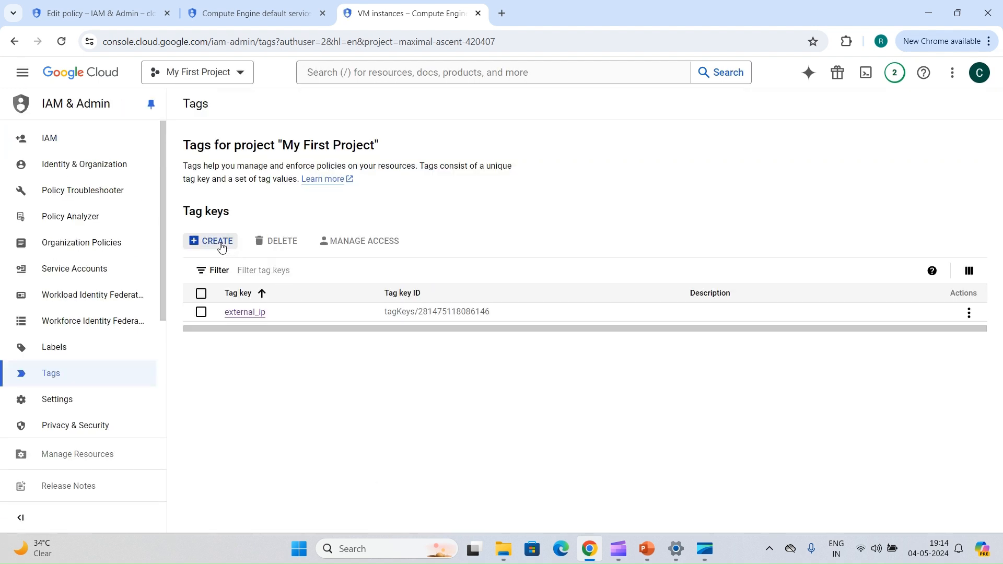
pyautogui.click(222, 243)
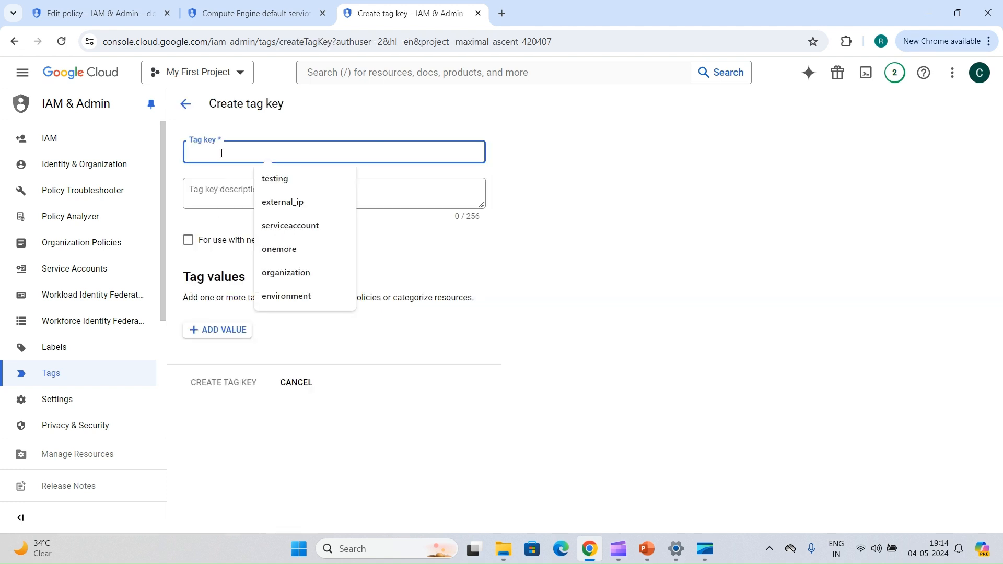
pyautogui.write('seev')
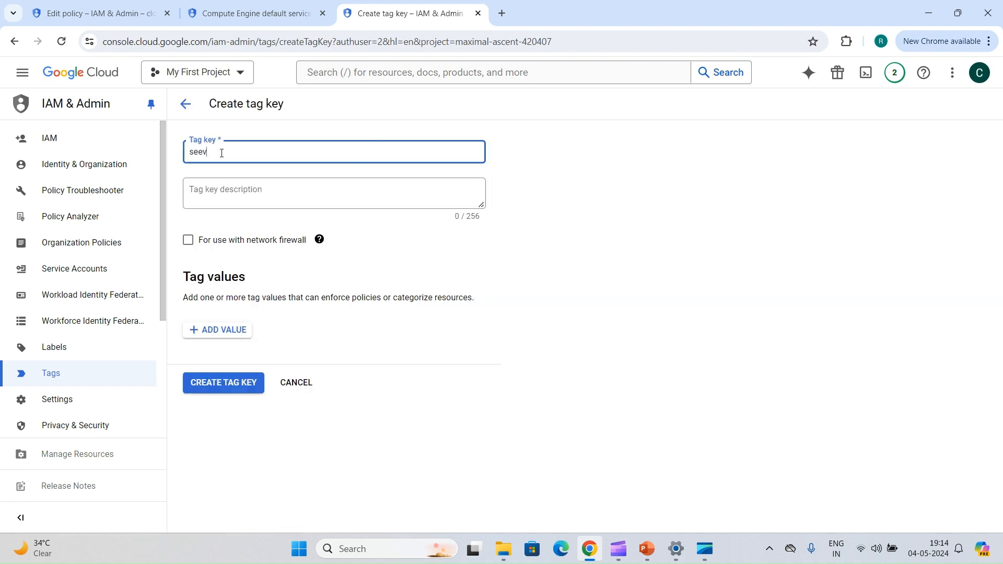
pyautogui.write('rvic')
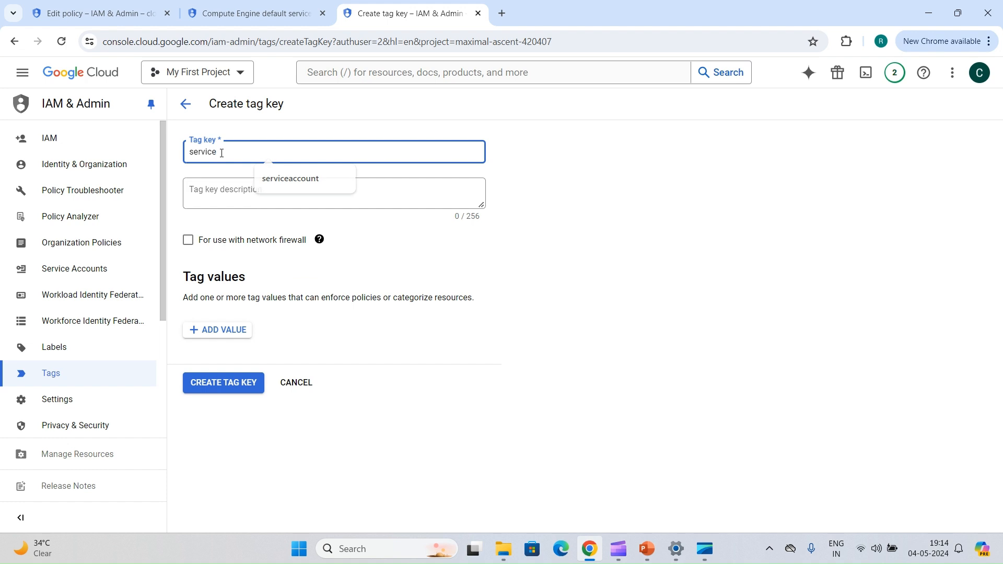
pyautogui.press('Tab')
pyautogui.click(221, 153)
pyautogui.press('Down')
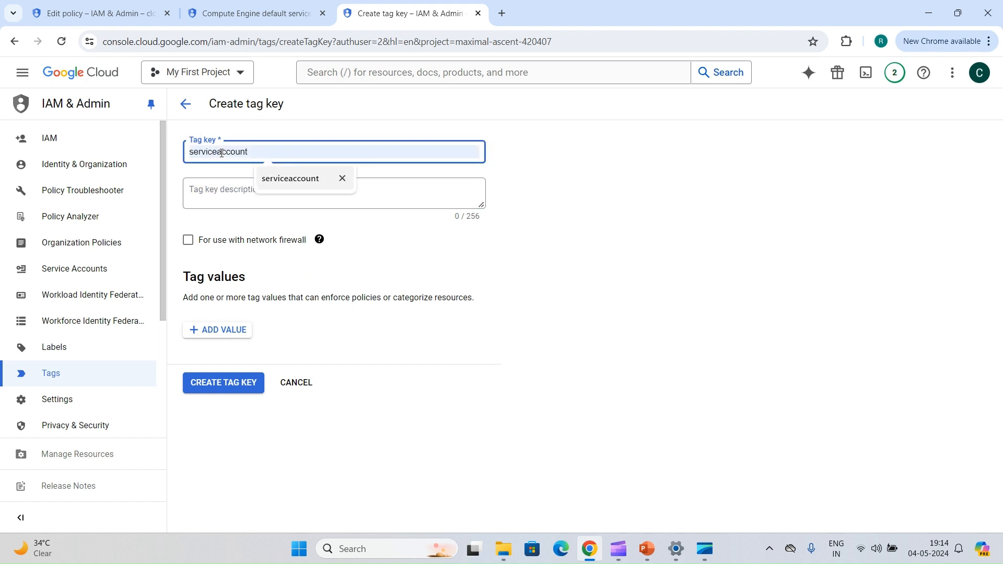
pyautogui.press('Return')
# Add the tag value "yes" to the serviceaccount key and create the tag key.
pyautogui.click(212, 330)
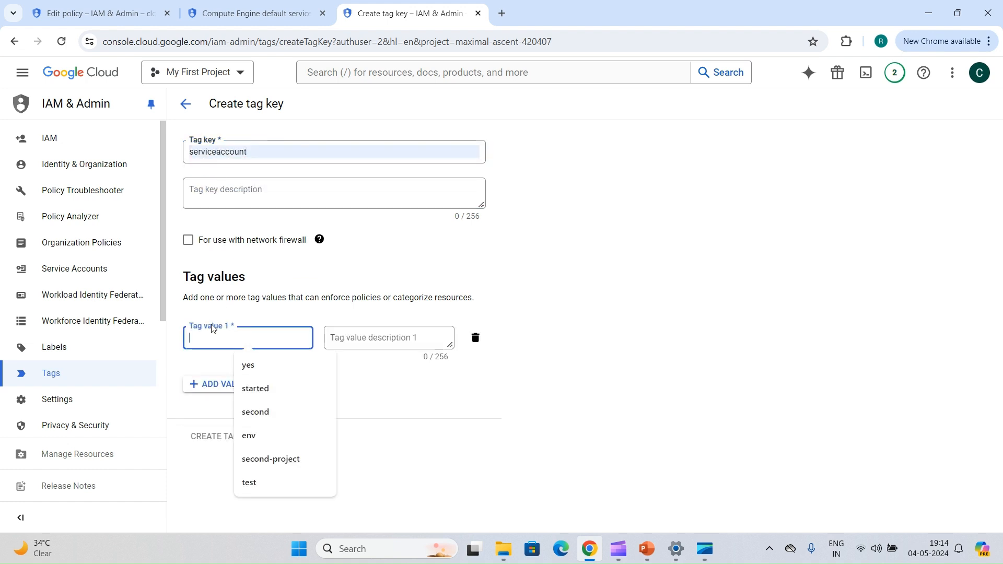
pyautogui.write('et')
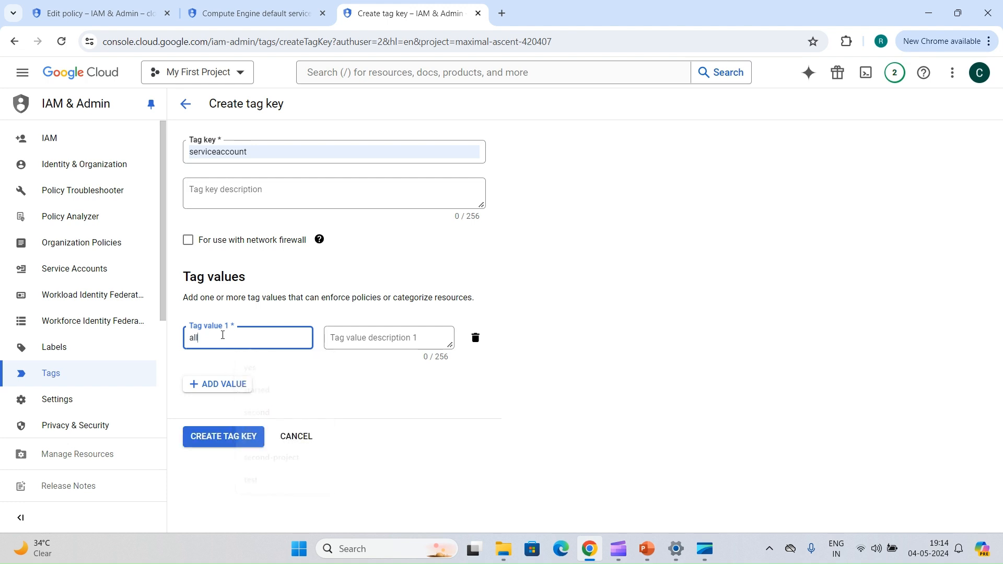
pyautogui.press('BackSpace')
pyautogui.press('BackSpace')
pyautogui.write('yes')
pyautogui.click(219, 435)
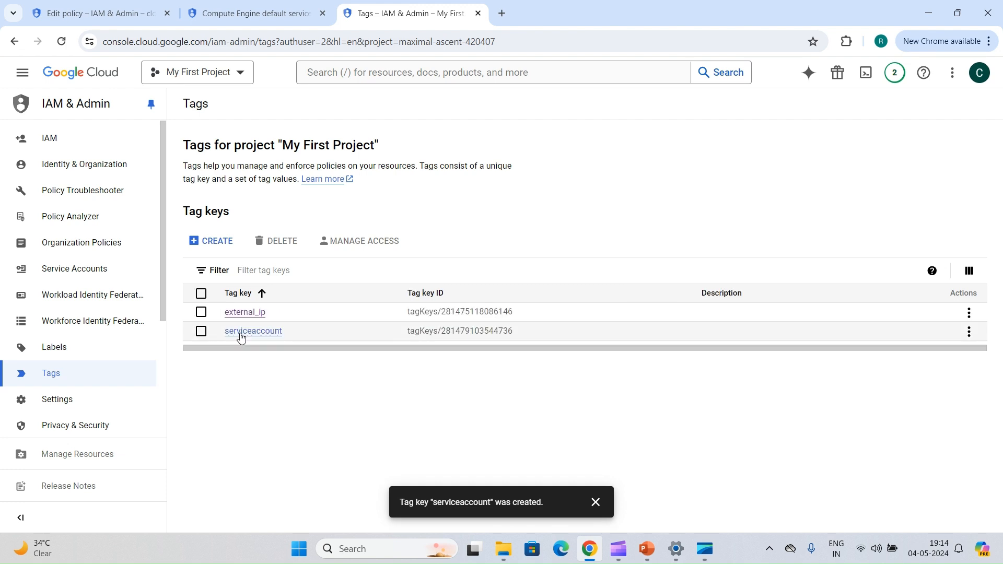
# Open the serviceaccount tag key's details and compare them with the policy condition's unfilled value path.
pyautogui.click(244, 334)
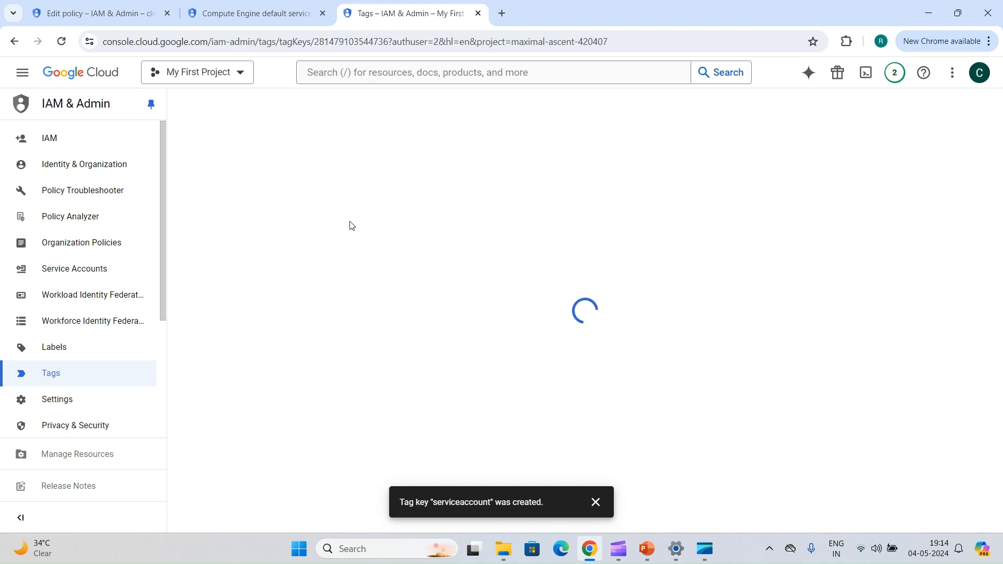
pyautogui.hotkey('ctrl', '1')
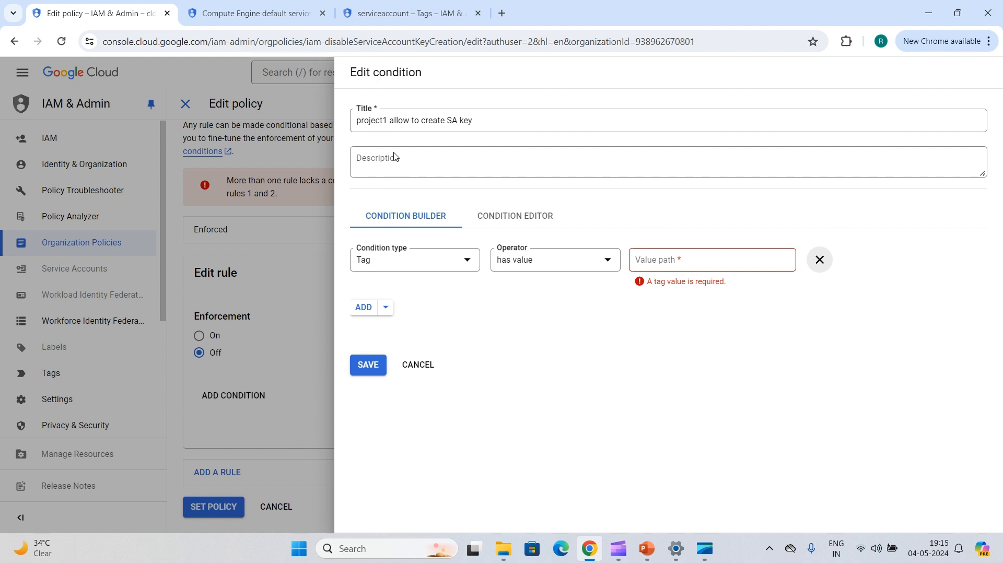
pyautogui.click(361, 10)
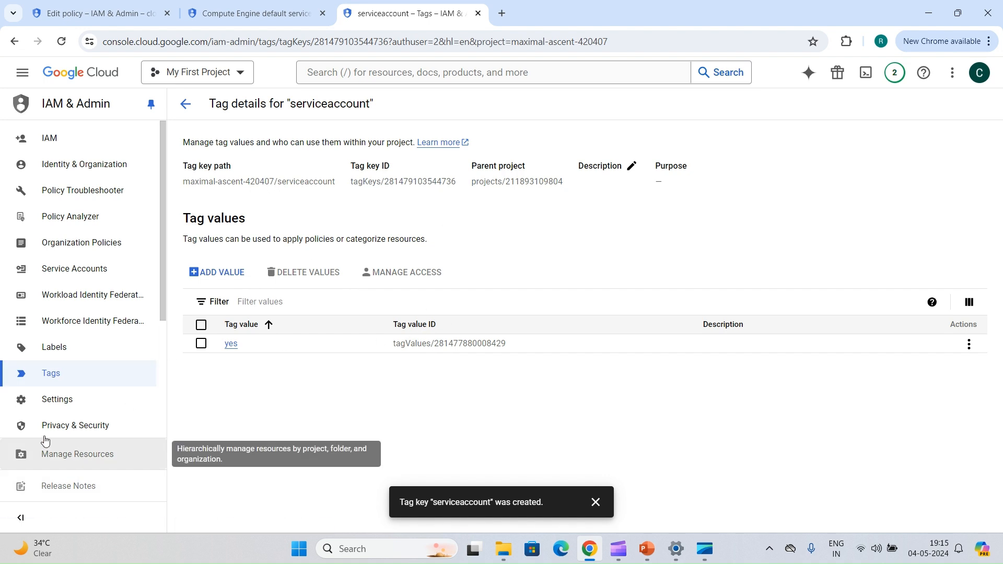
# Open the tag settings for My First Project in Manage resources and choose the current project as the tag scope.
pyautogui.click(52, 465)
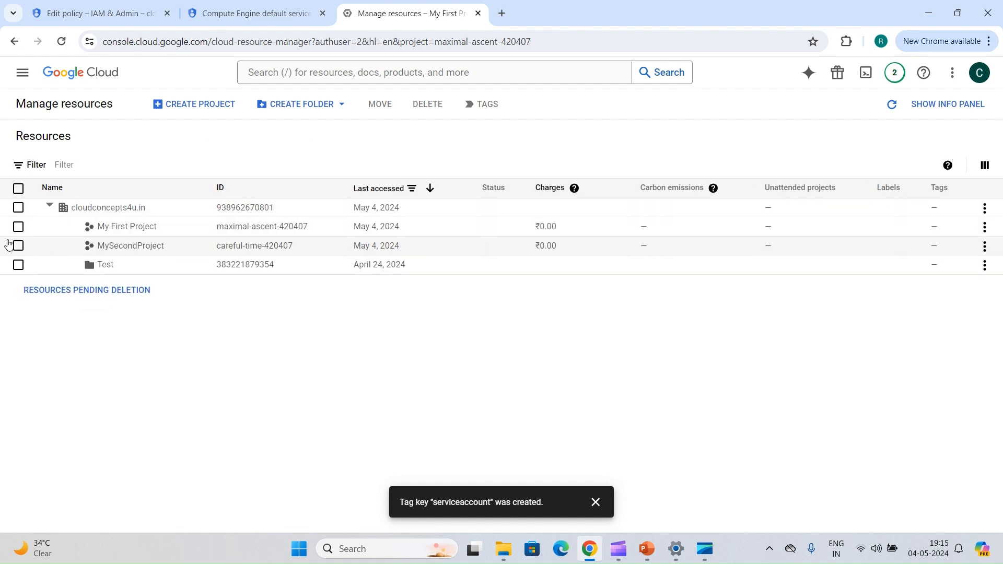
pyautogui.click(18, 228)
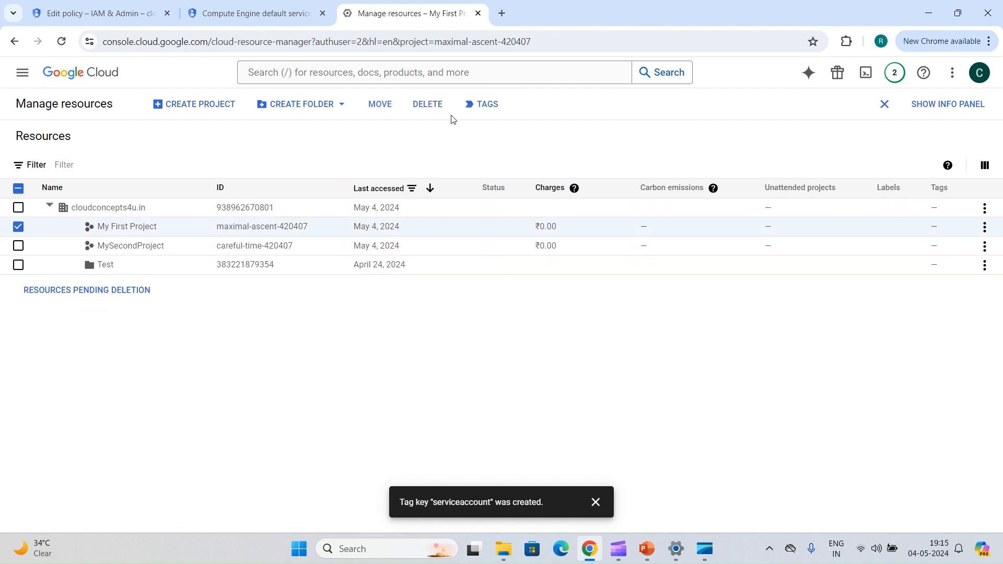
pyautogui.click(467, 110)
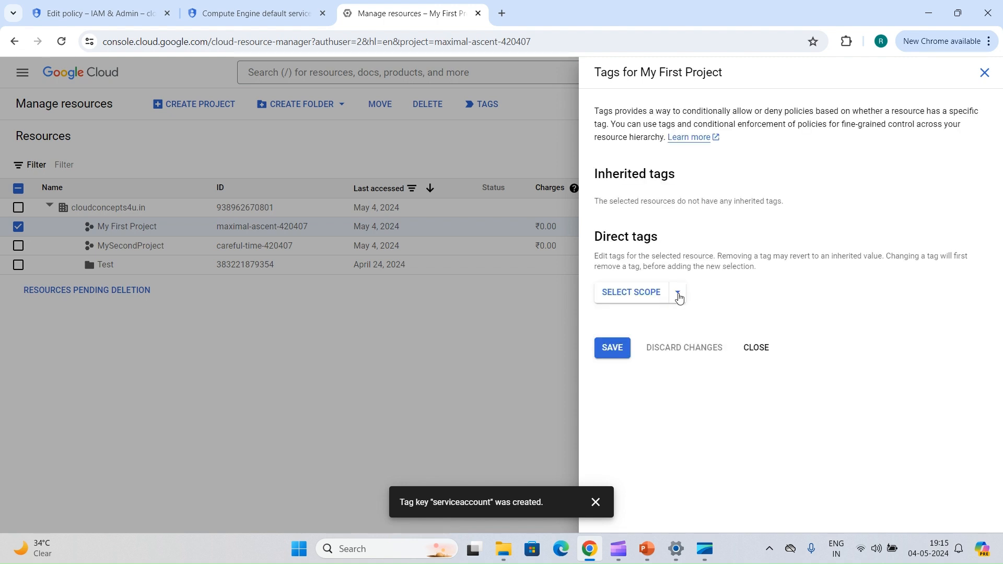
pyautogui.click(679, 296)
pyautogui.click(725, 374)
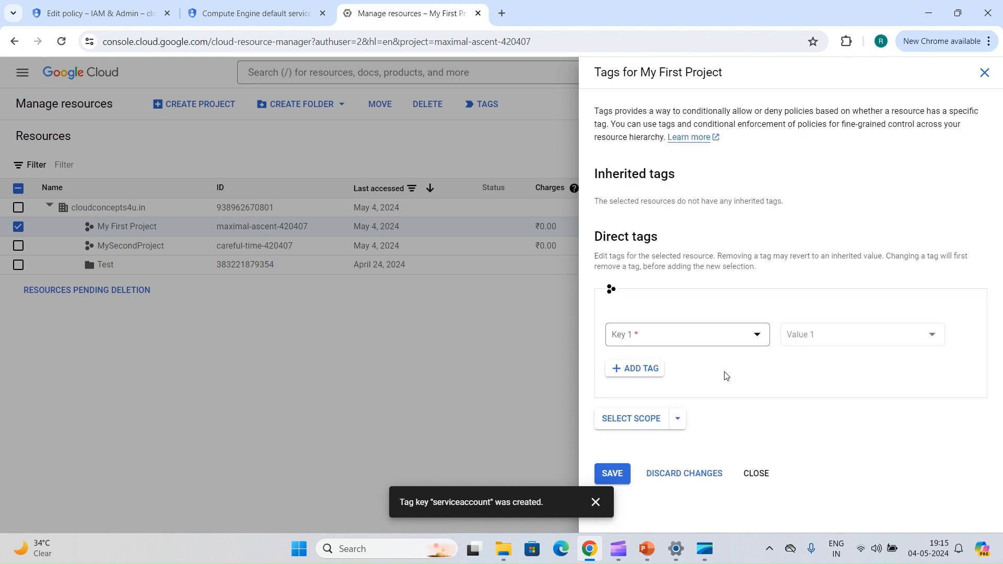
# Attach the serviceaccount tag with value "yes" to My First Project, then save and confirm the tag change.
pyautogui.click(673, 340)
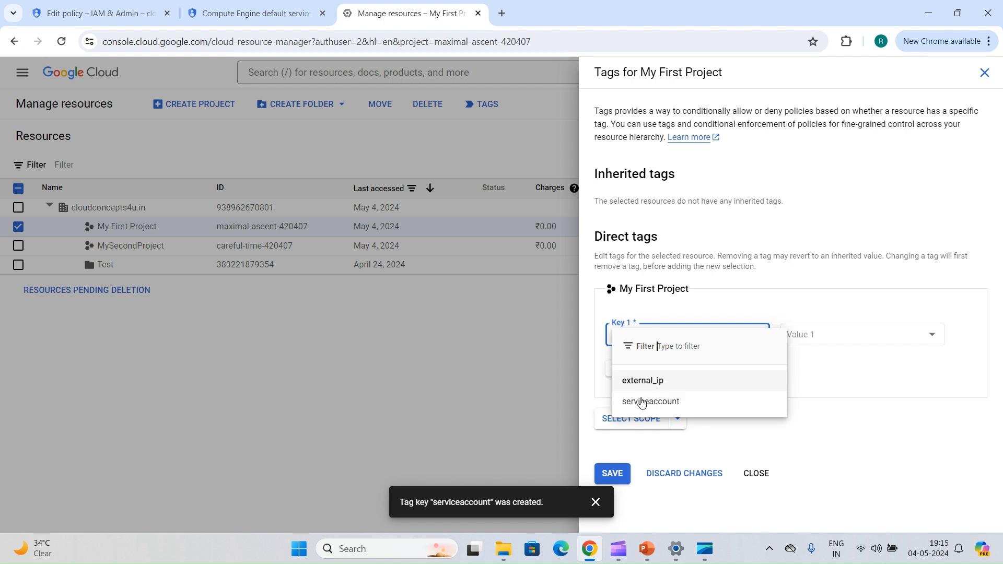
pyautogui.click(643, 402)
pyautogui.click(817, 345)
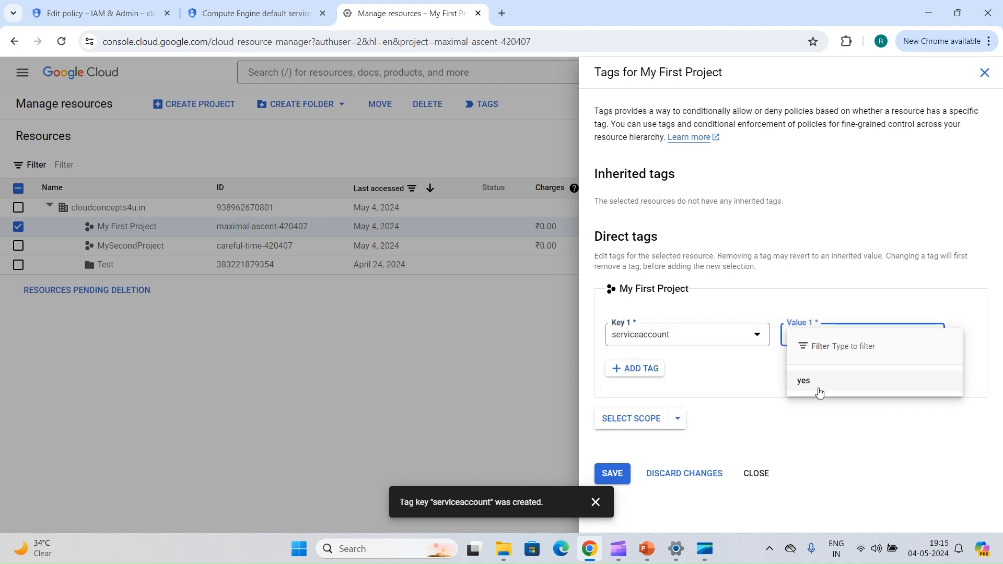
pyautogui.click(819, 389)
pyautogui.click(614, 478)
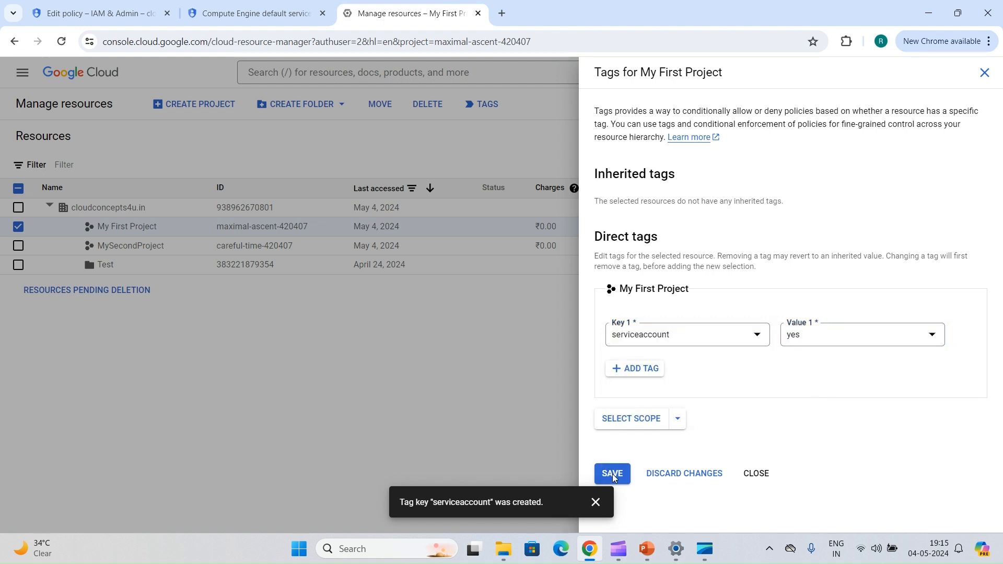
pyautogui.click(606, 477)
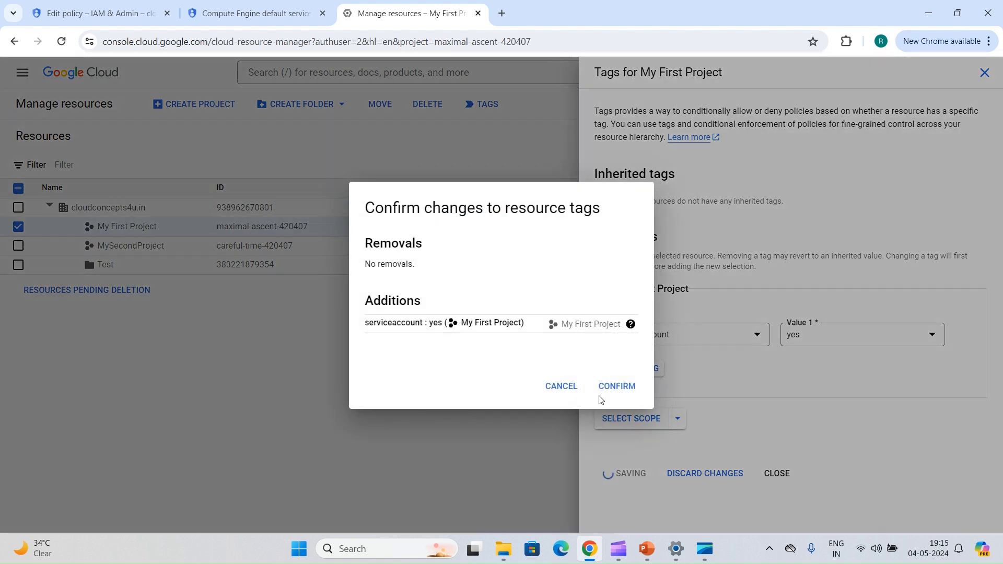
pyautogui.click(614, 388)
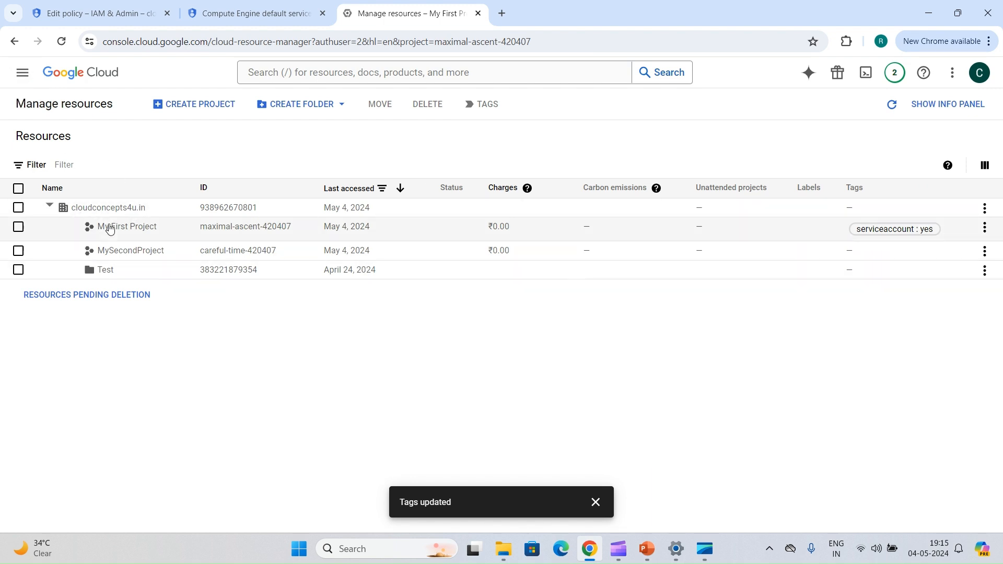
# Open the value "yes" of the serviceaccount tag key and copy its full tag value path.
pyautogui.click(22, 73)
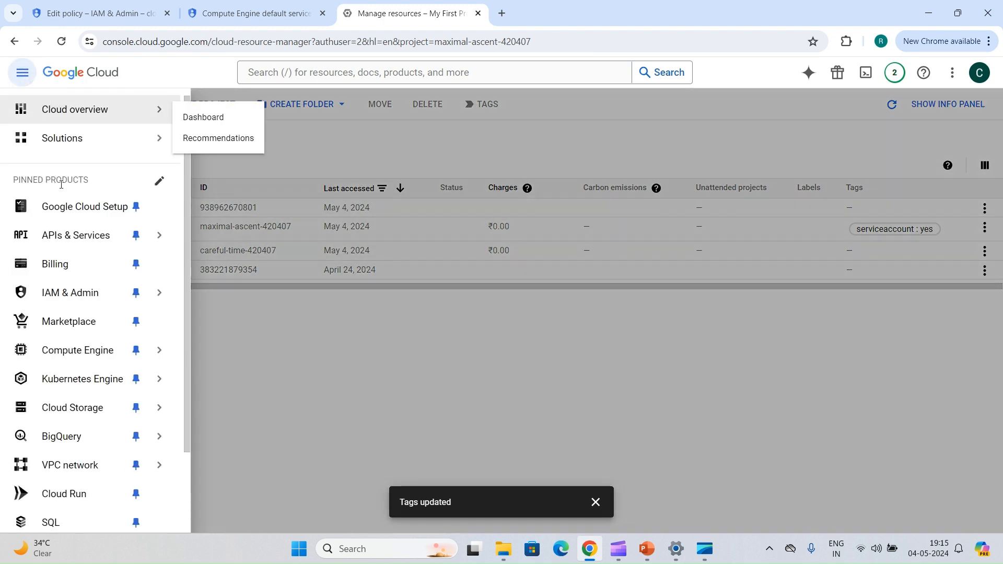
pyautogui.moveTo(79, 235)
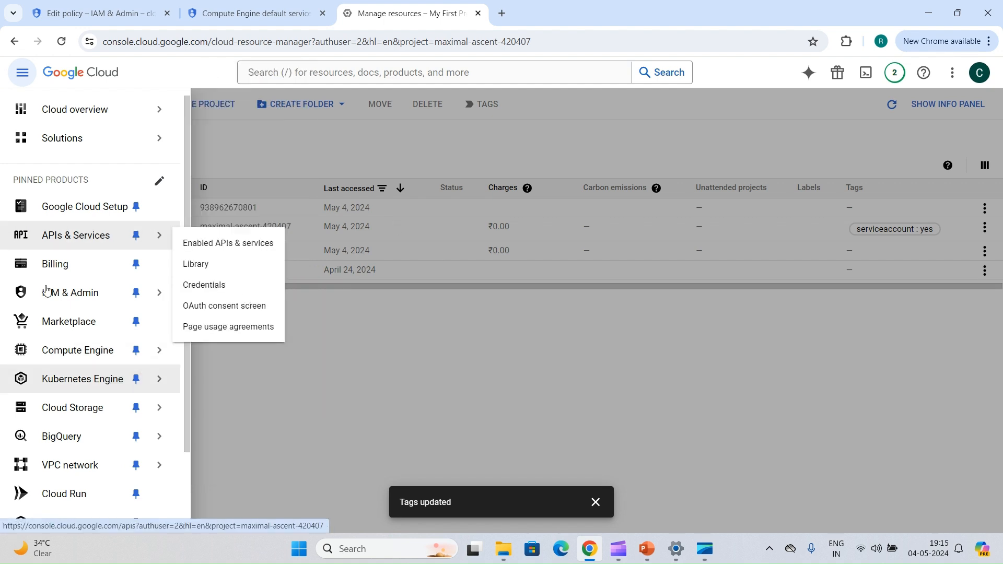
pyautogui.moveTo(59, 296)
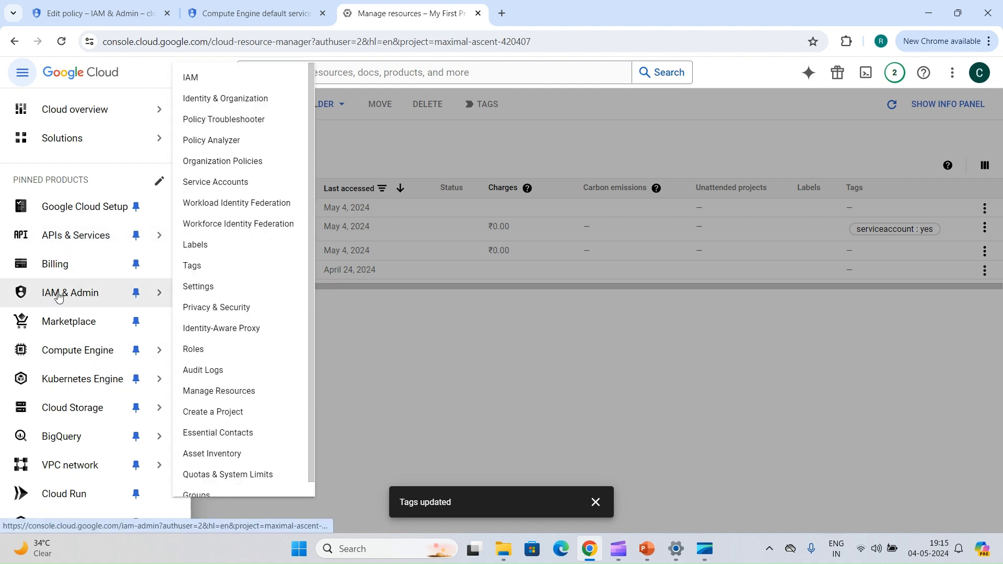
pyautogui.click(193, 264)
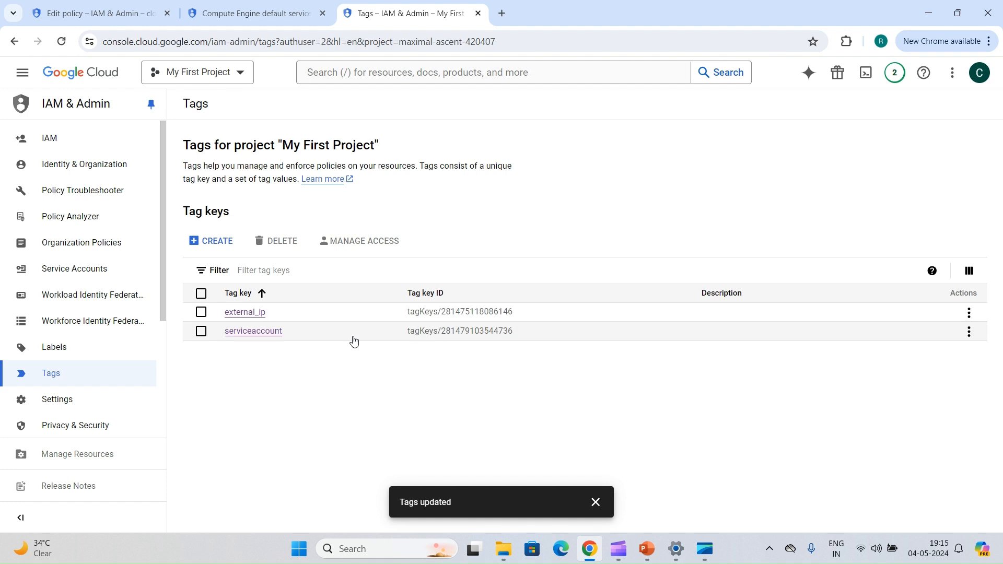
pyautogui.click(275, 334)
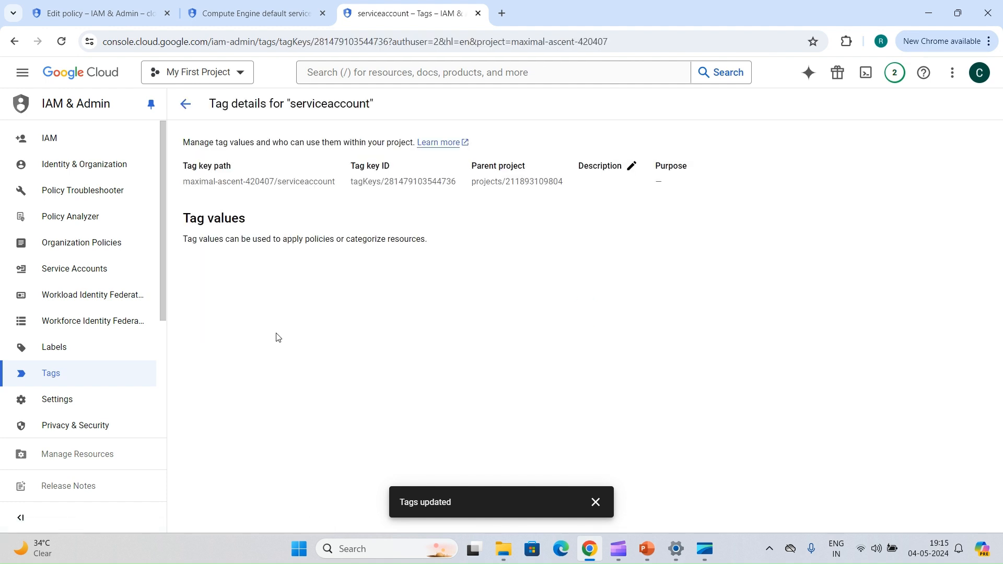
pyautogui.tripleClick(228, 179)
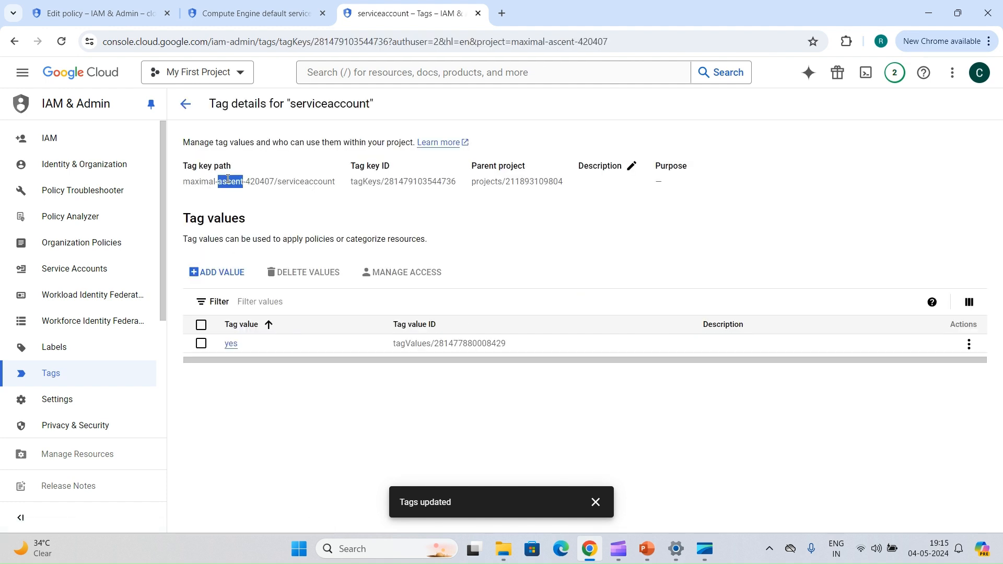
pyautogui.click(234, 351)
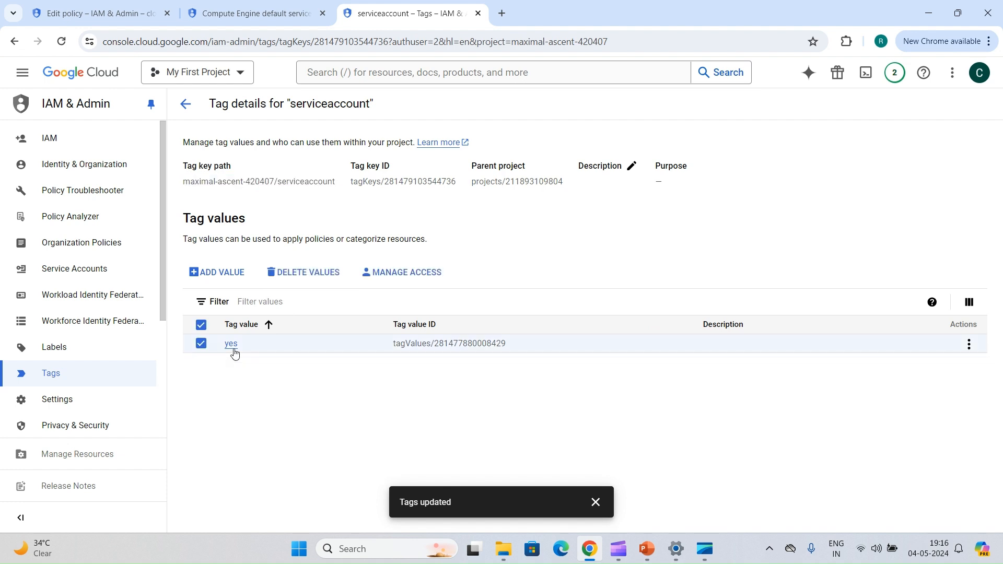
pyautogui.click(231, 345)
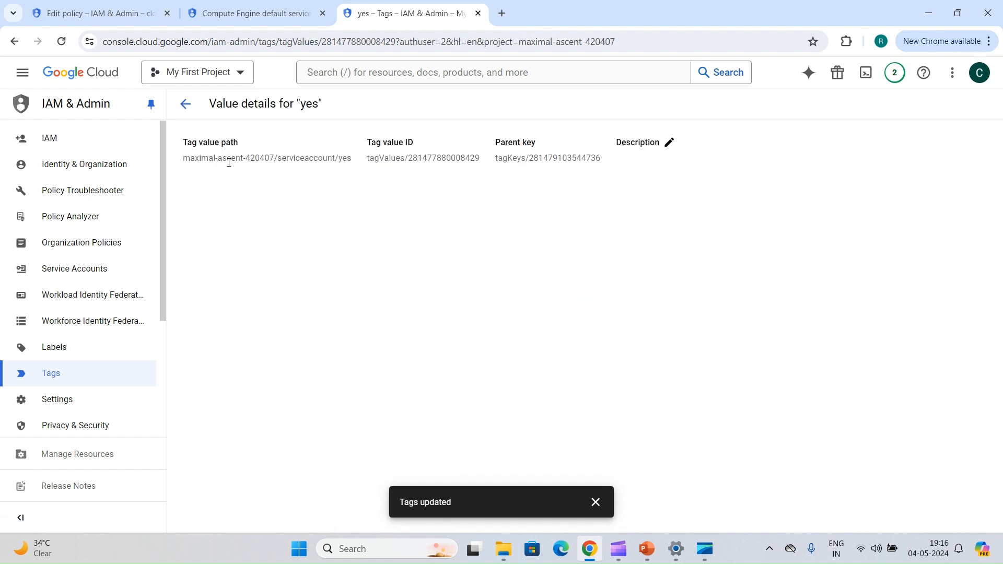
pyautogui.tripleClick(229, 158)
pyautogui.hotkey('ctrl', 'c')
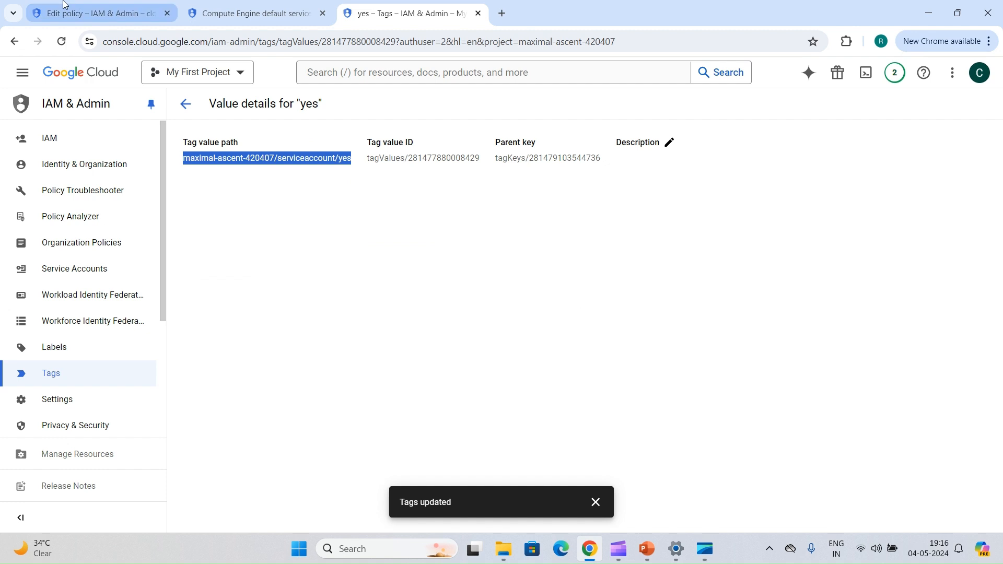
# Fill the condition's value path with maximal-ascent-420407/serviceaccount/yes, save the condition, and set the key creation policy.
pyautogui.click(94, 13)
pyautogui.click(655, 267)
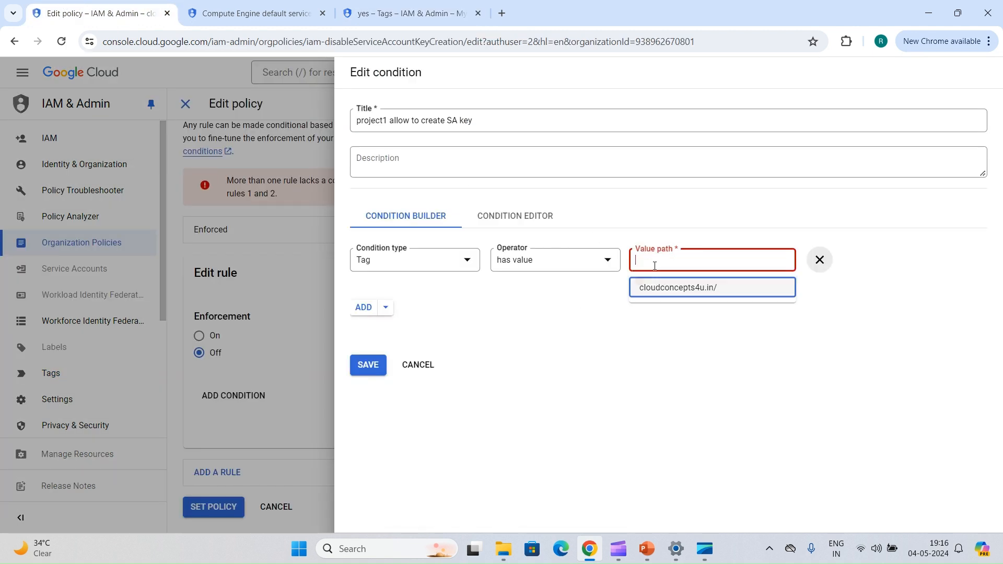
pyautogui.hotkey('ctrl', 'v')
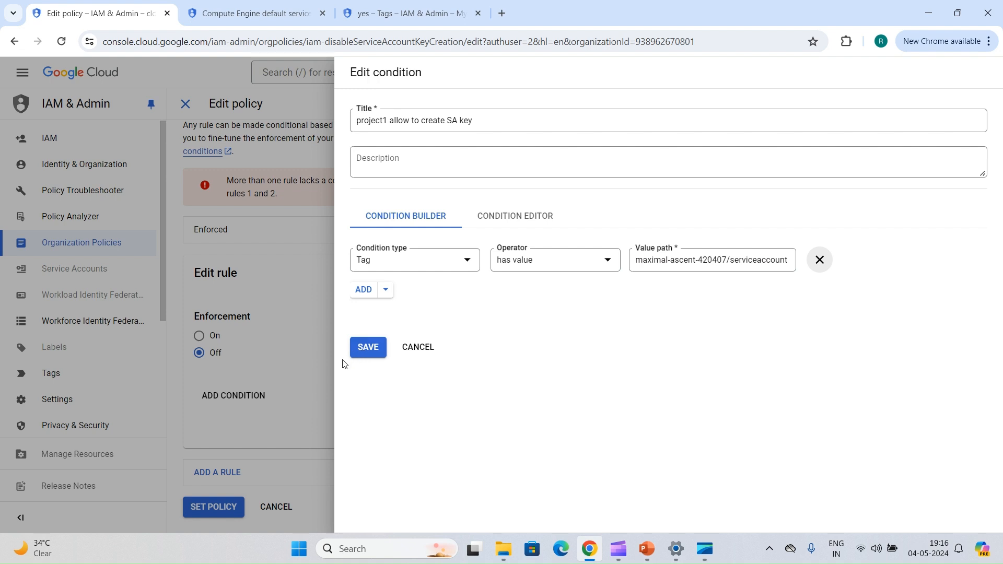
pyautogui.click(373, 355)
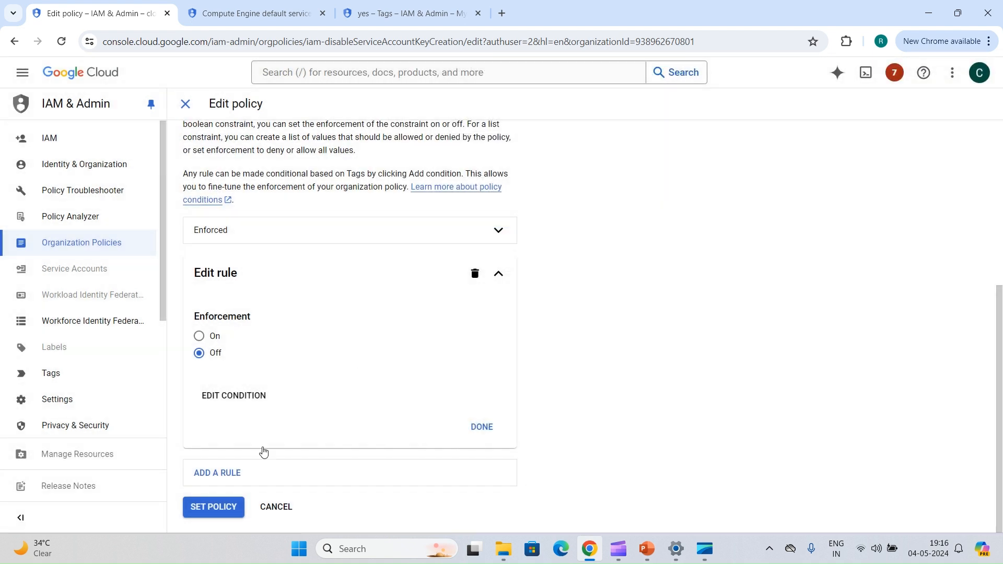
pyautogui.click(211, 508)
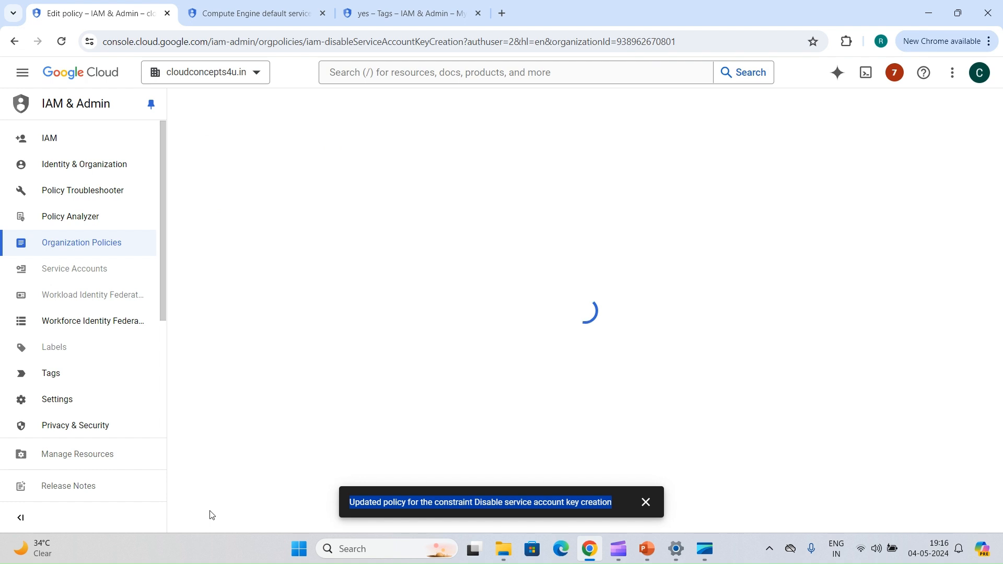
# Review the organization's key creation policy details, checking the enforcement status and Rule 1 with its tag condition.
pyautogui.click(645, 502)
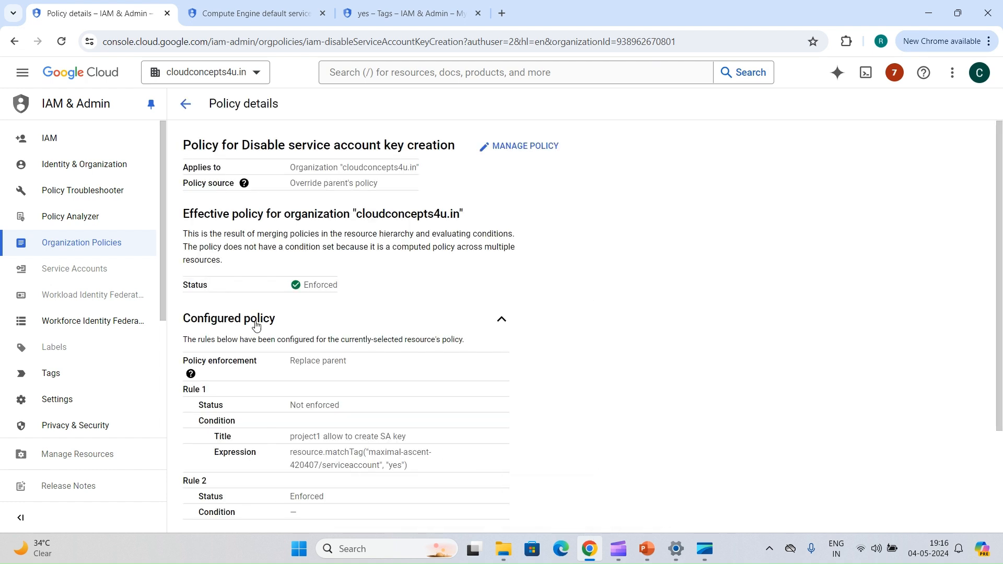
pyautogui.moveTo(274, 283); pyautogui.dragTo(345, 289)
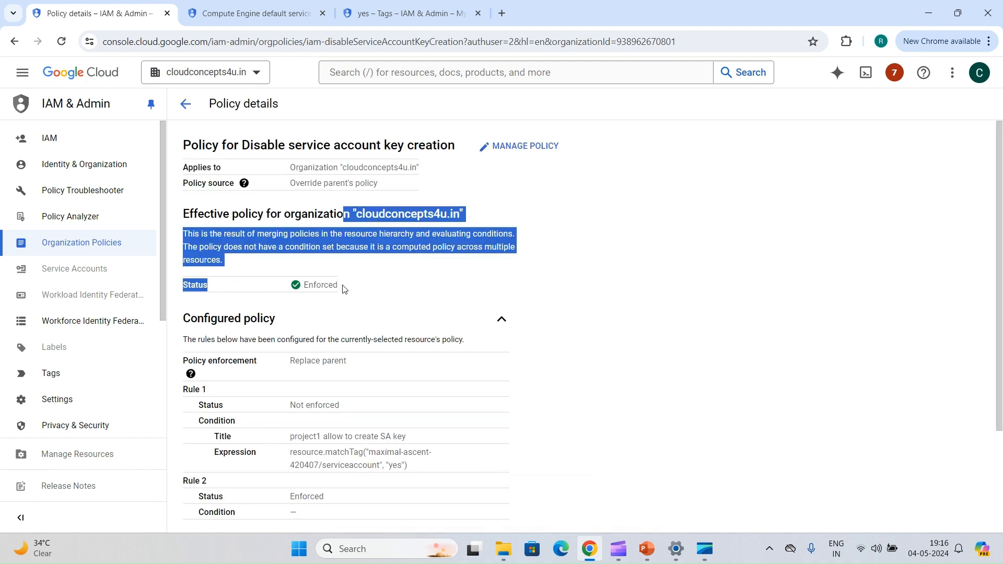
pyautogui.click(340, 302)
pyautogui.scroll(-3, 341, 302)
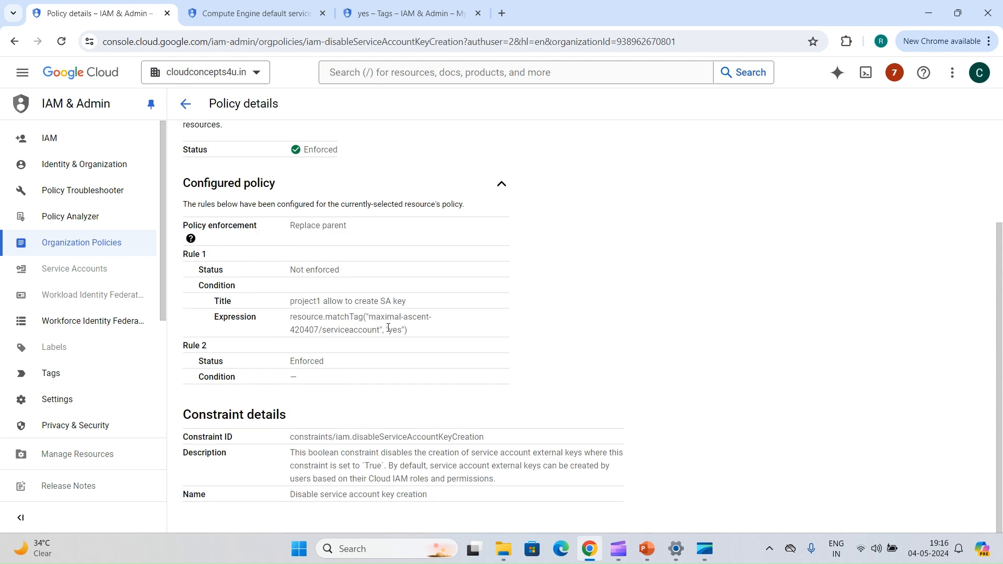
pyautogui.moveTo(405, 331); pyautogui.dragTo(284, 274)
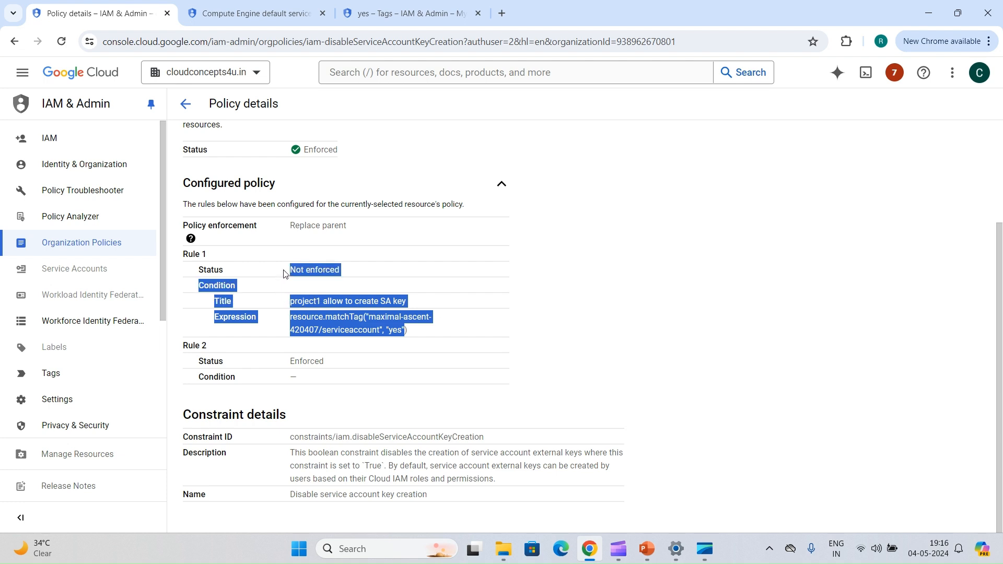
pyautogui.click(284, 274)
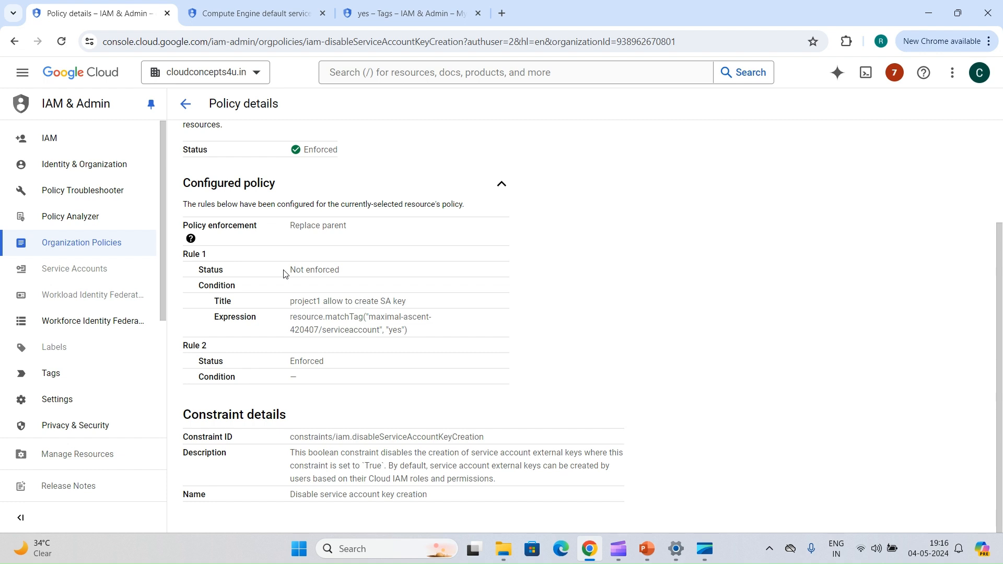
# Create a JSON private key for My First Project's Compute Engine default service account, reloading the page and retrying if it is refused.
pyautogui.click(344, 5)
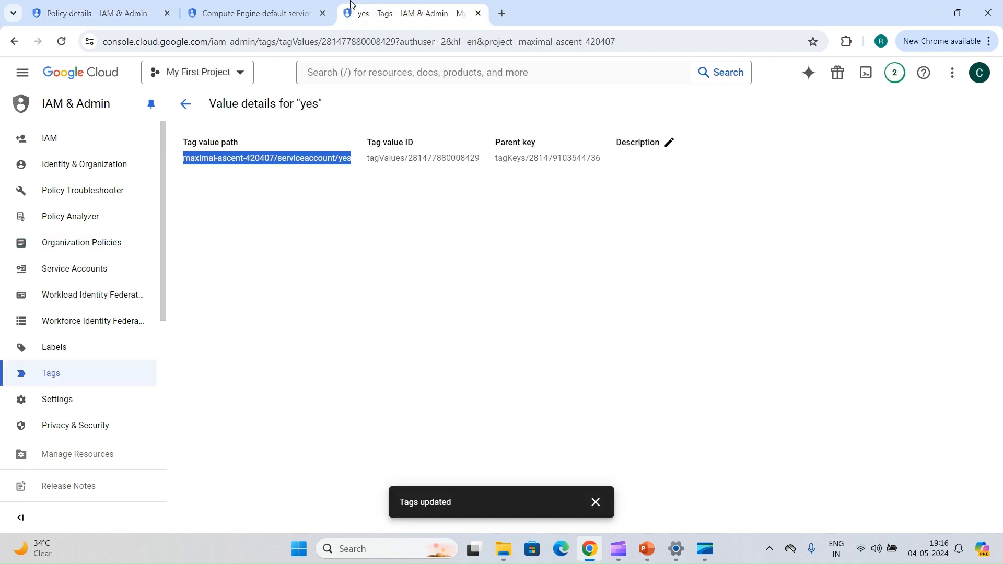
pyautogui.click(294, 5)
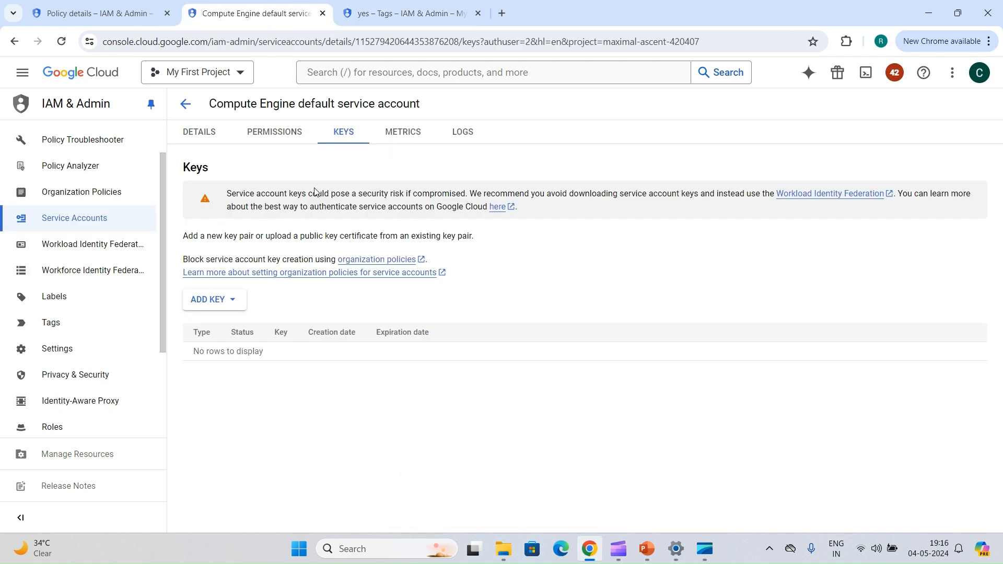
pyautogui.click(213, 302)
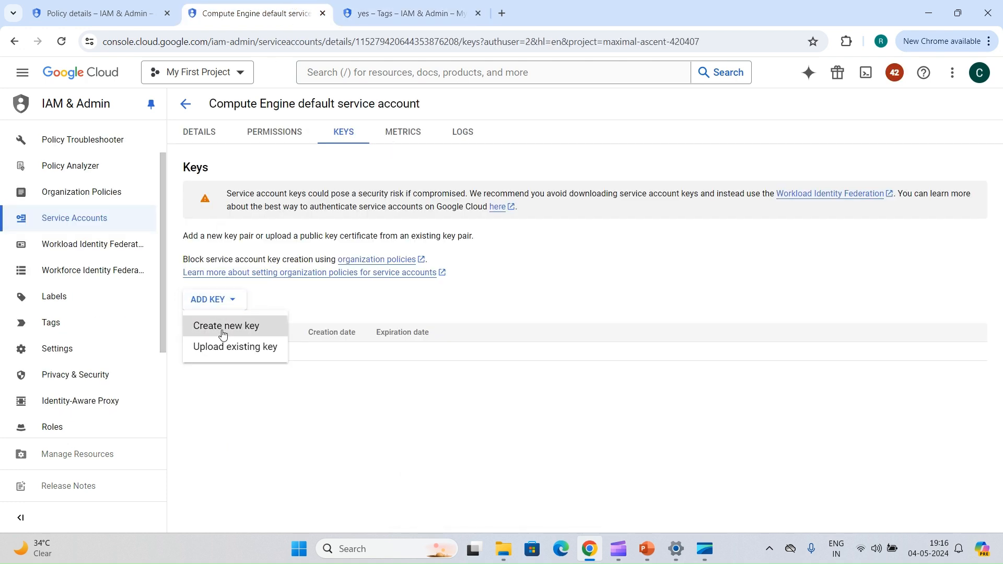
pyautogui.click(223, 327)
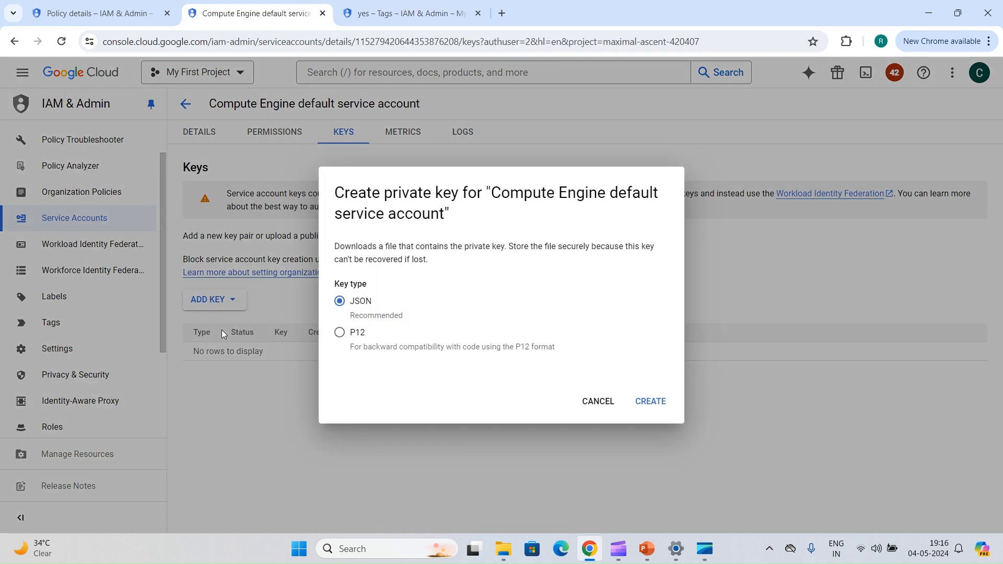
pyautogui.click(651, 404)
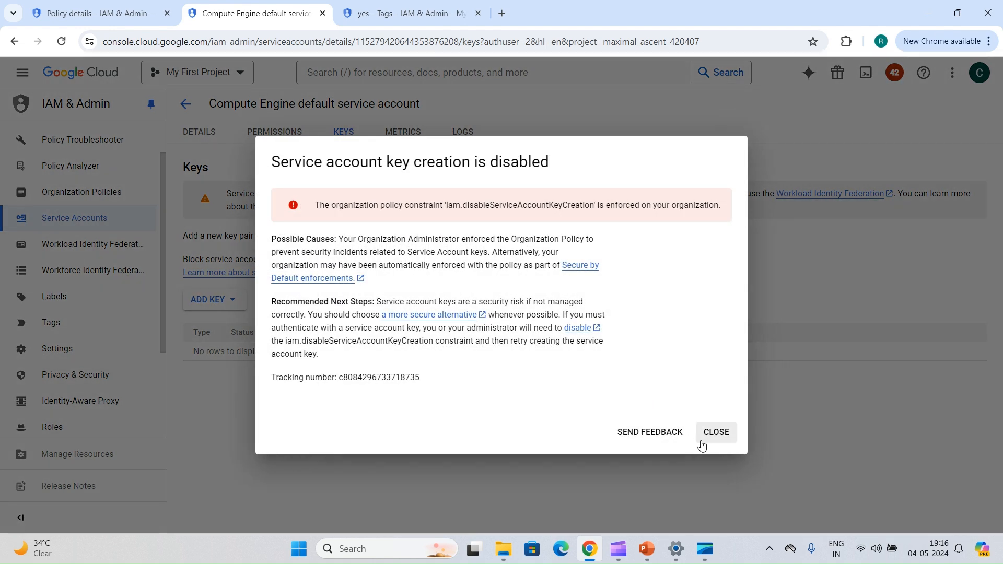
pyautogui.click(701, 439)
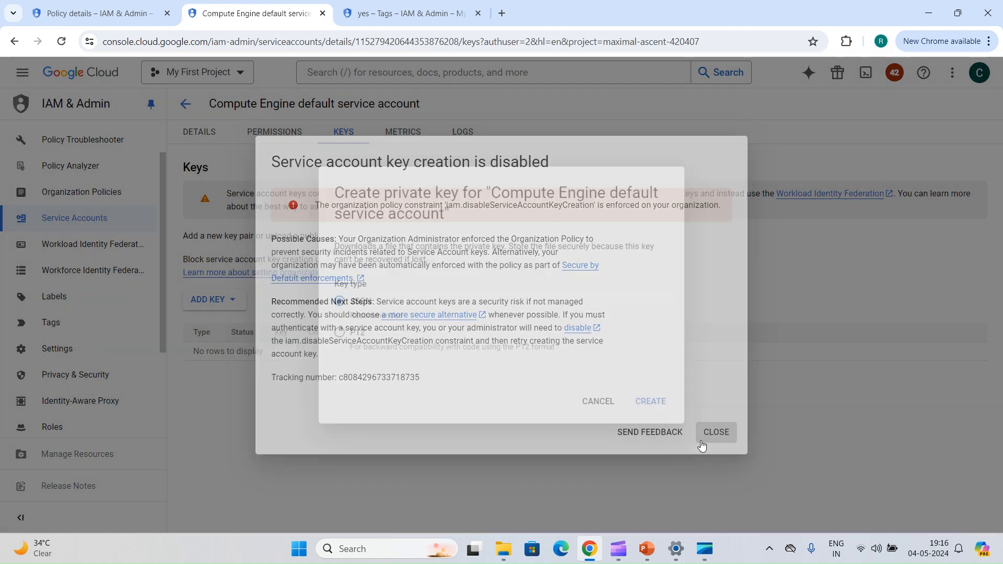
pyautogui.click(660, 407)
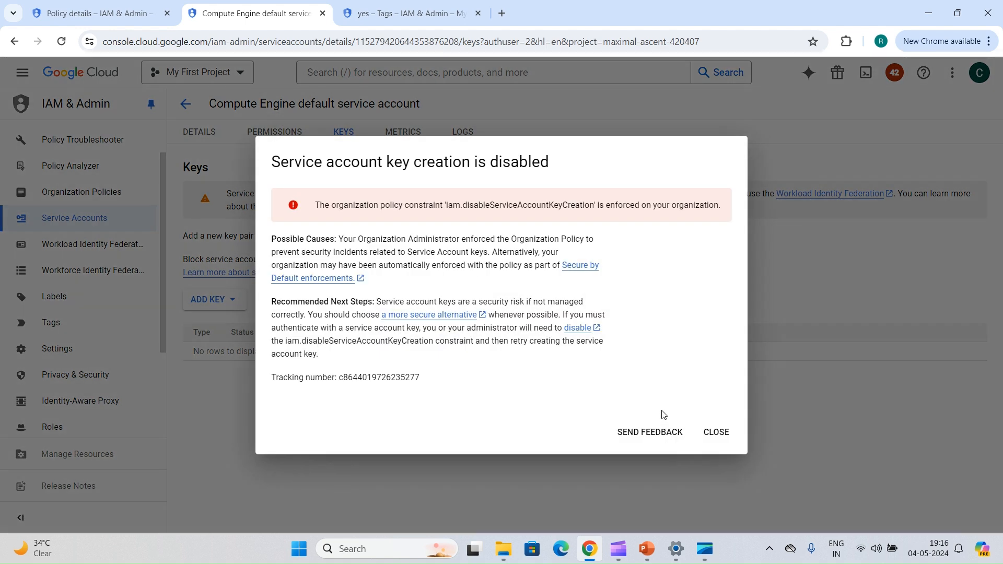
pyautogui.click(714, 428)
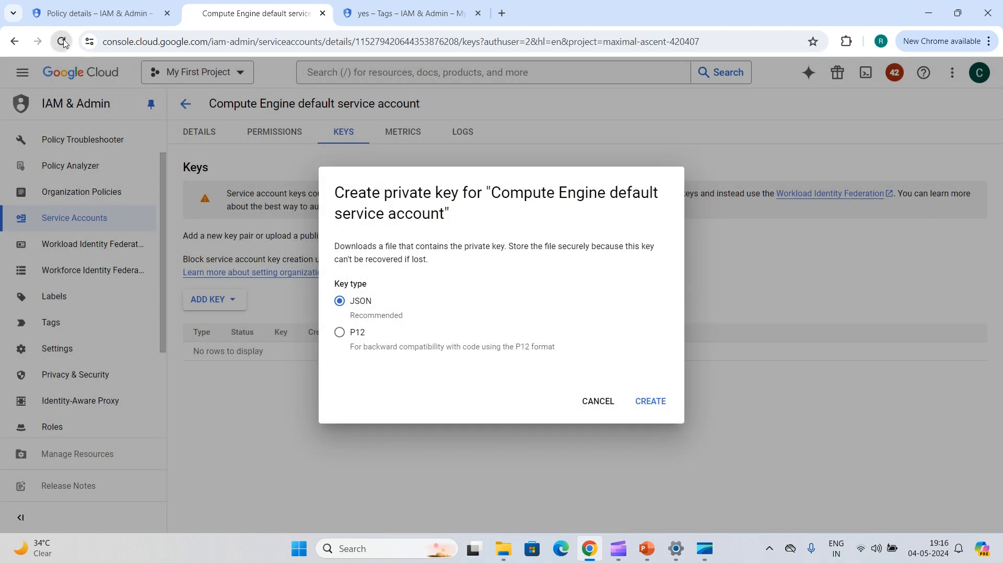
pyautogui.click(651, 401)
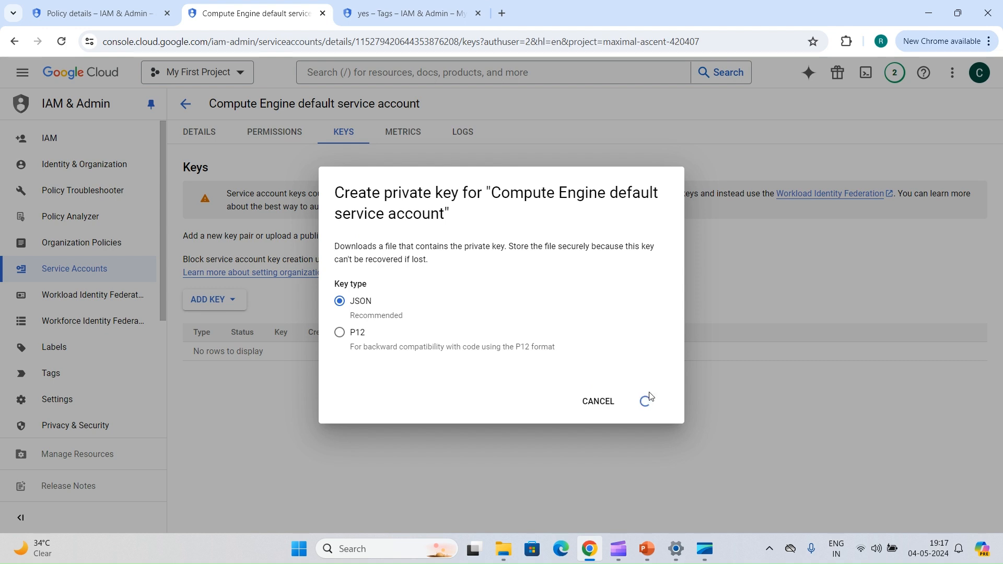
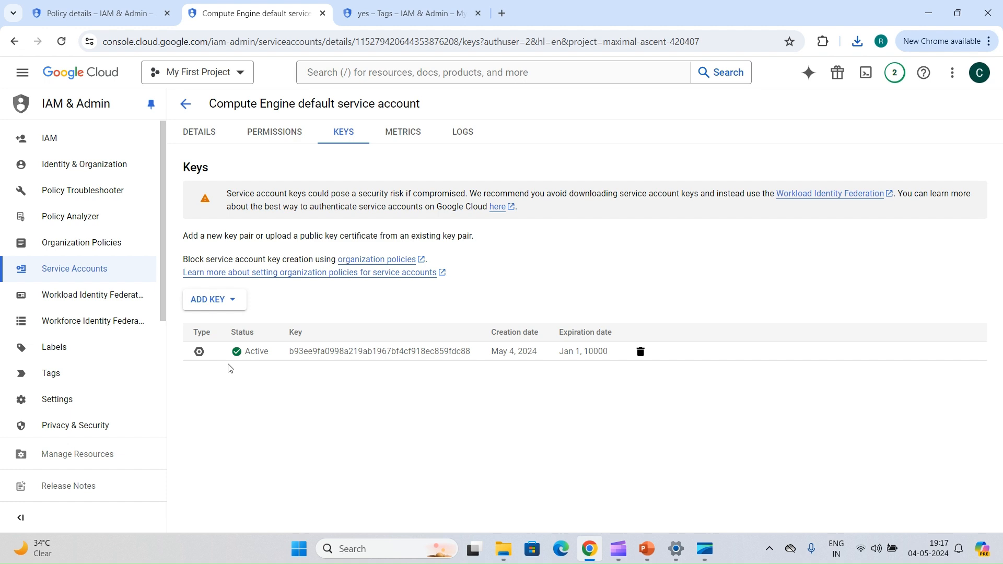
# Delete the "project1 allow to create SA key" conditional rule from the organization's key creation policy, set the policy, and review its details.
pyautogui.click(90, 5)
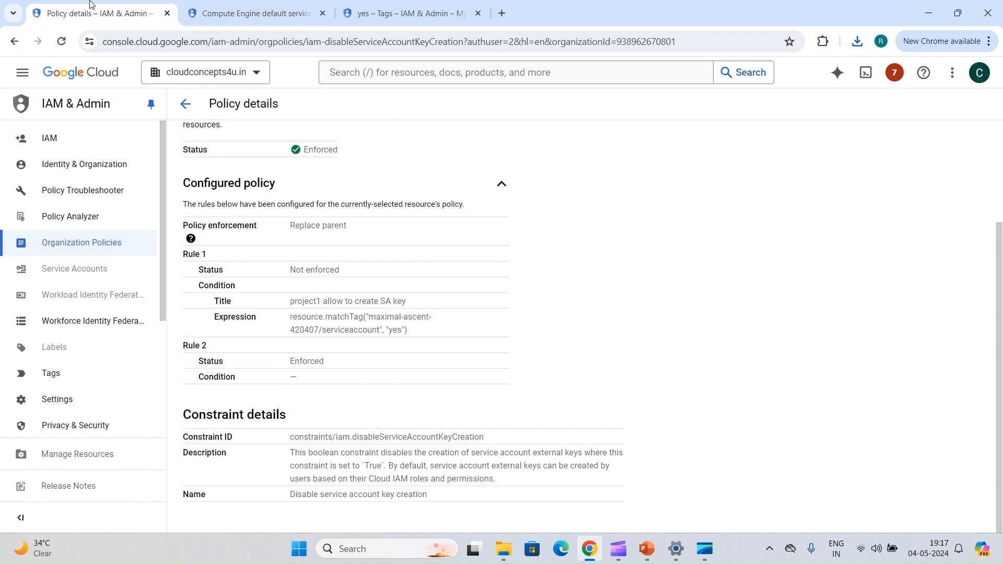
pyautogui.scroll(3, 315, 258)
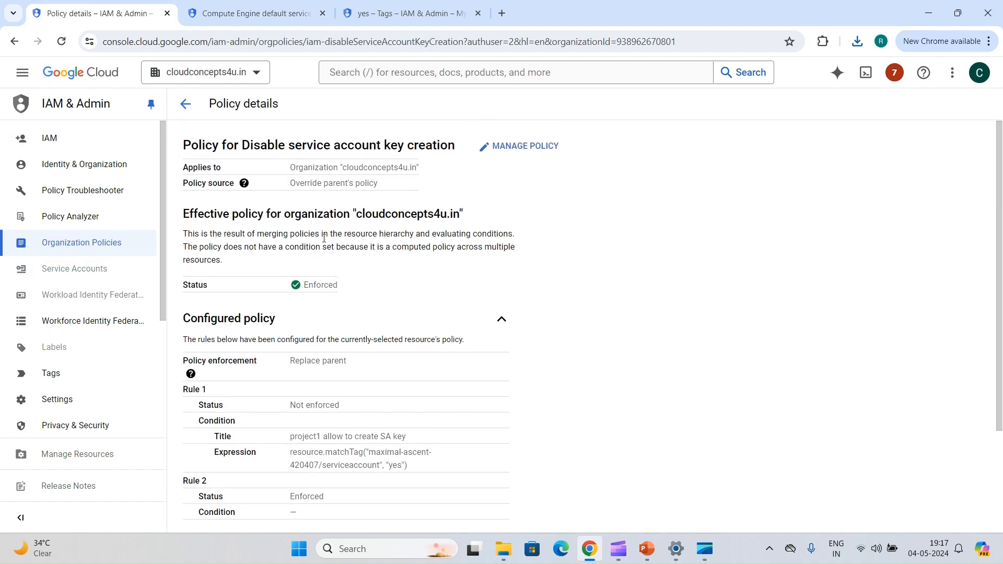
pyautogui.click(512, 152)
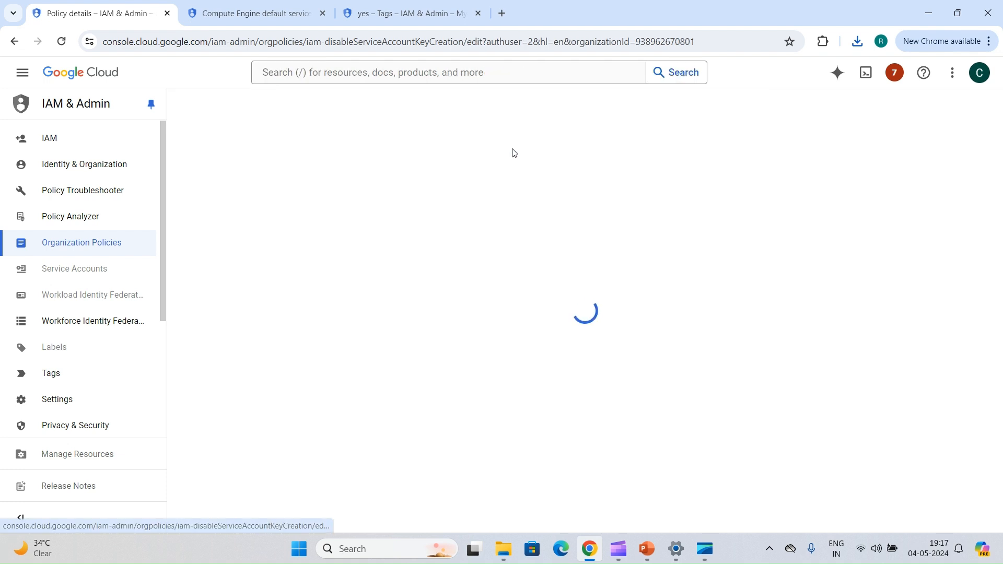
pyautogui.scroll(-2, 289, 310)
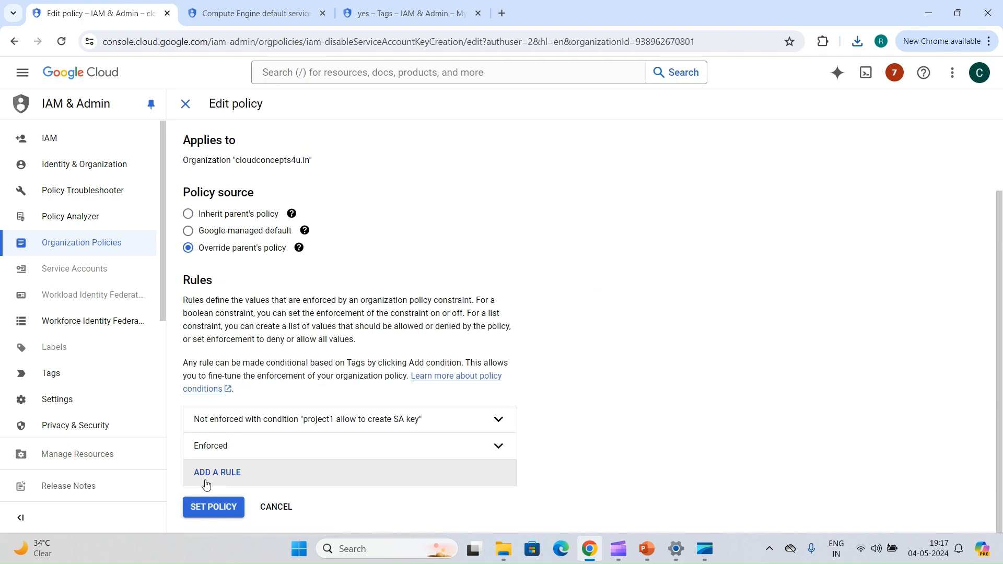
pyautogui.click(480, 419)
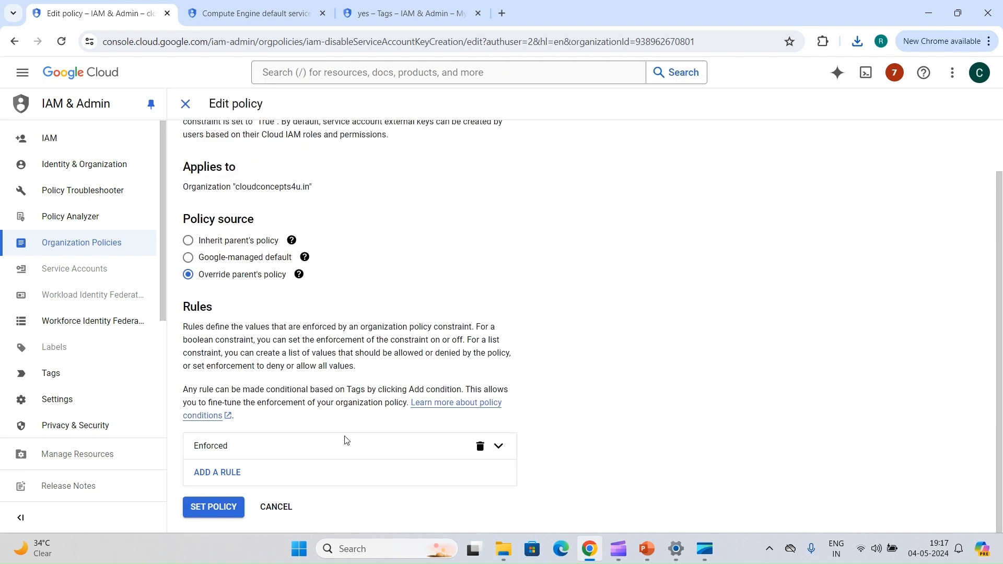
pyautogui.click(226, 507)
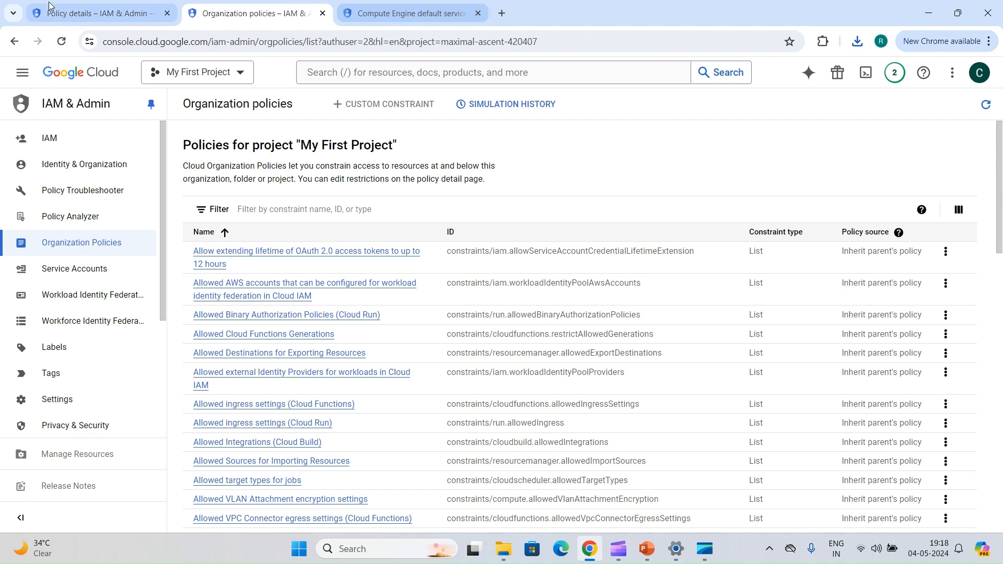
pyautogui.click(51, 7)
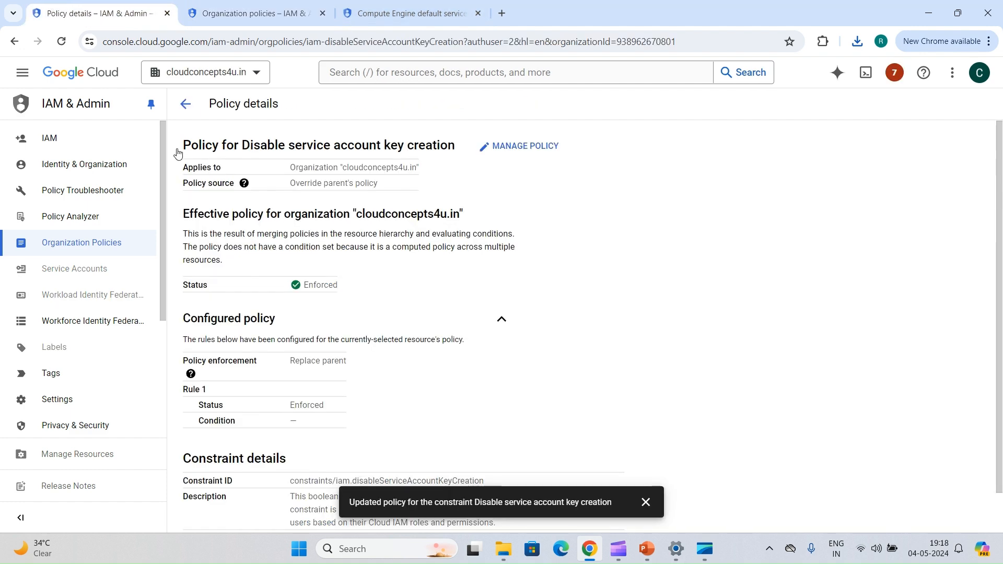
pyautogui.scroll(-1, 276, 374)
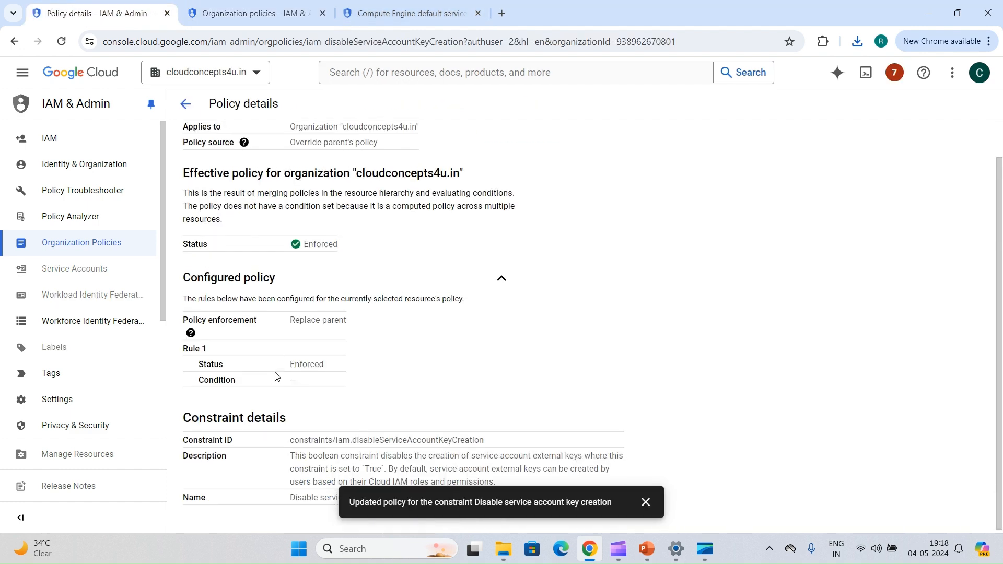
# Create a new JSON private key for the Compute Engine default service account to test the policy without the exception rule.
pyautogui.click(375, 6)
pyautogui.click(232, 299)
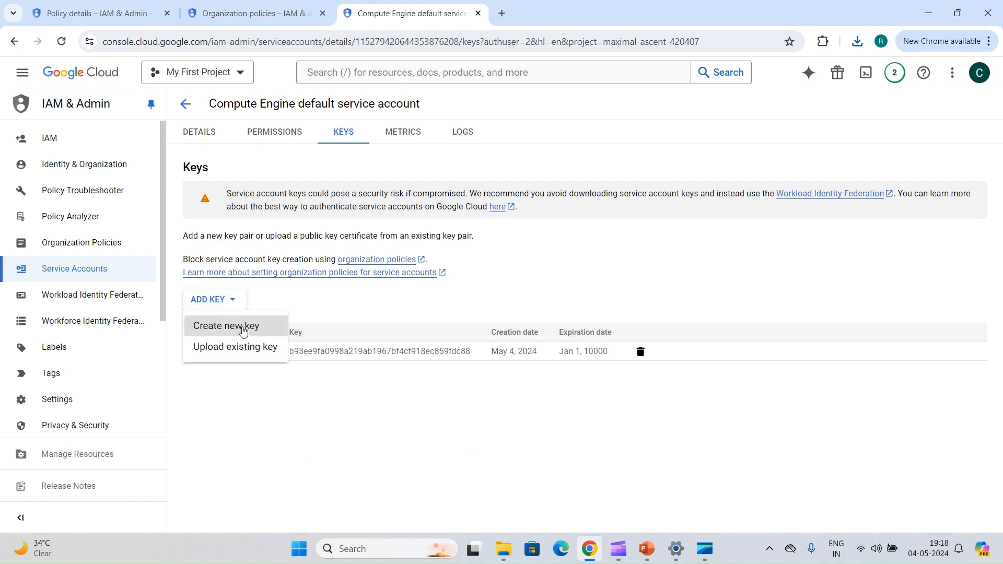
pyautogui.click(238, 321)
pyautogui.click(661, 405)
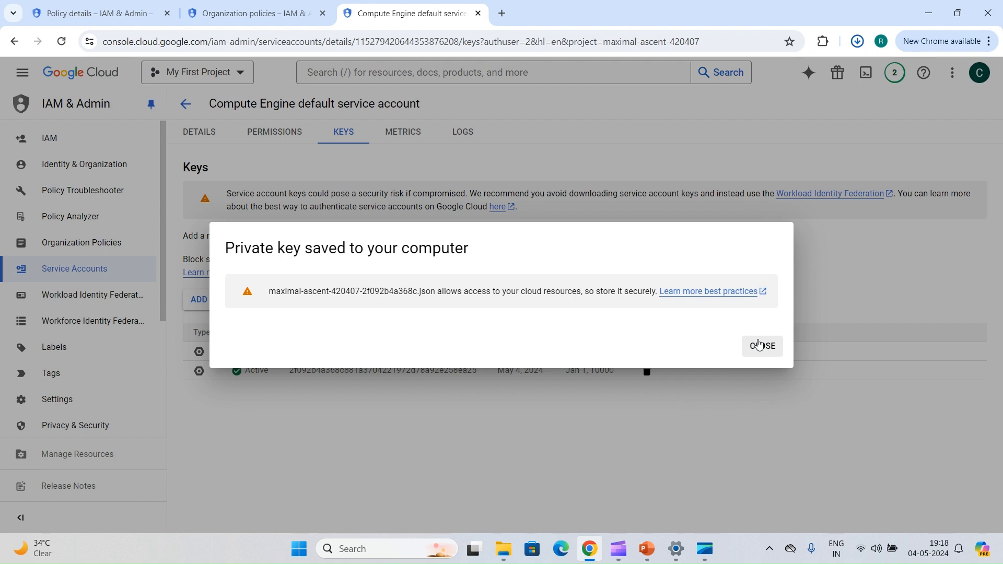
pyautogui.click(759, 345)
# Repeat the test by creating another JSON private key for the same service account.
pyautogui.click(231, 302)
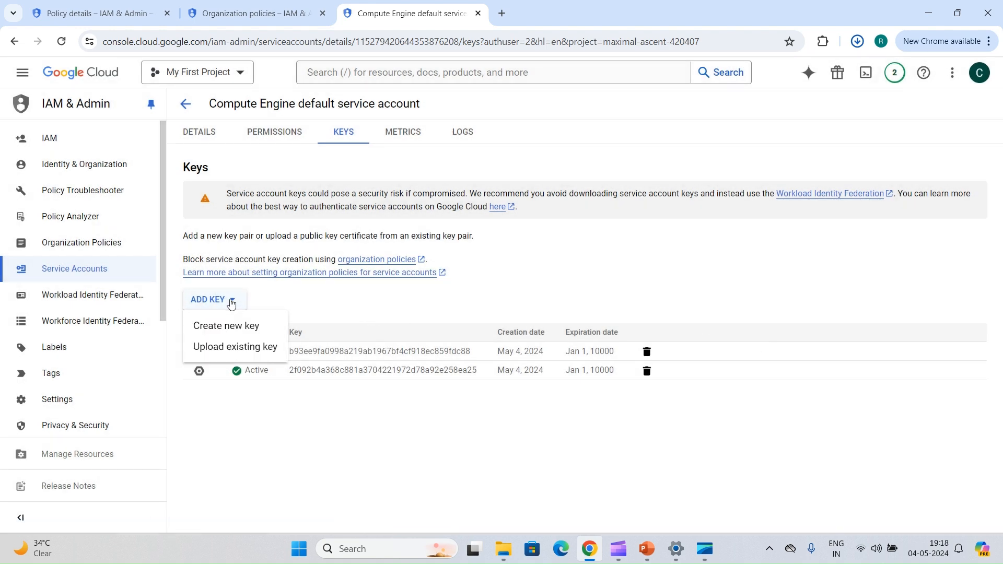
pyautogui.click(234, 326)
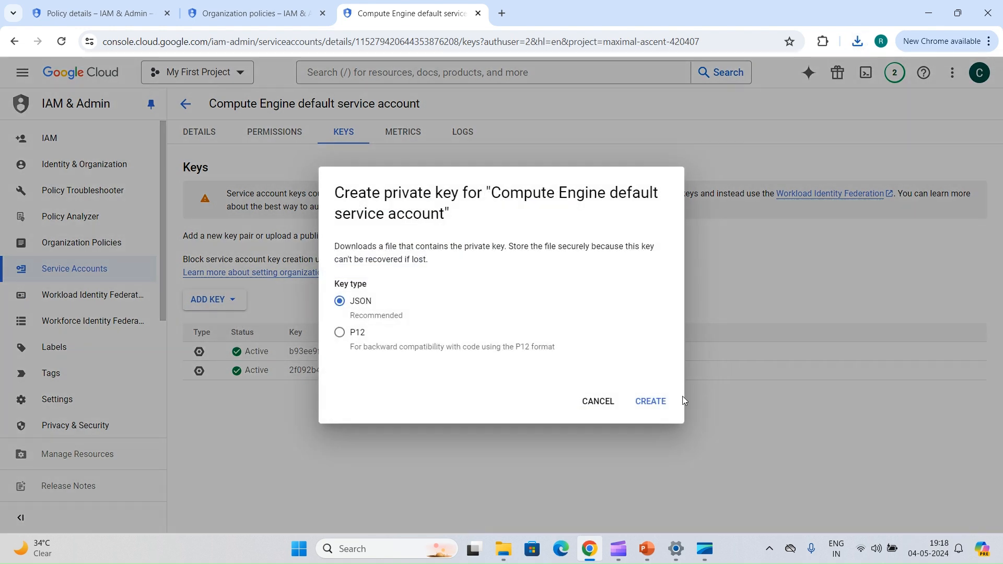
pyautogui.click(663, 402)
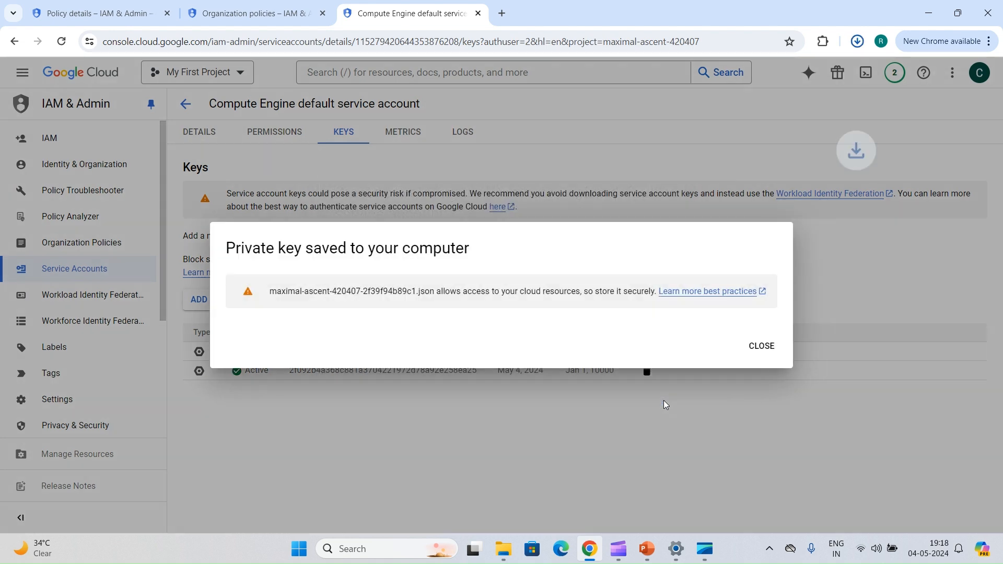
pyautogui.click(762, 346)
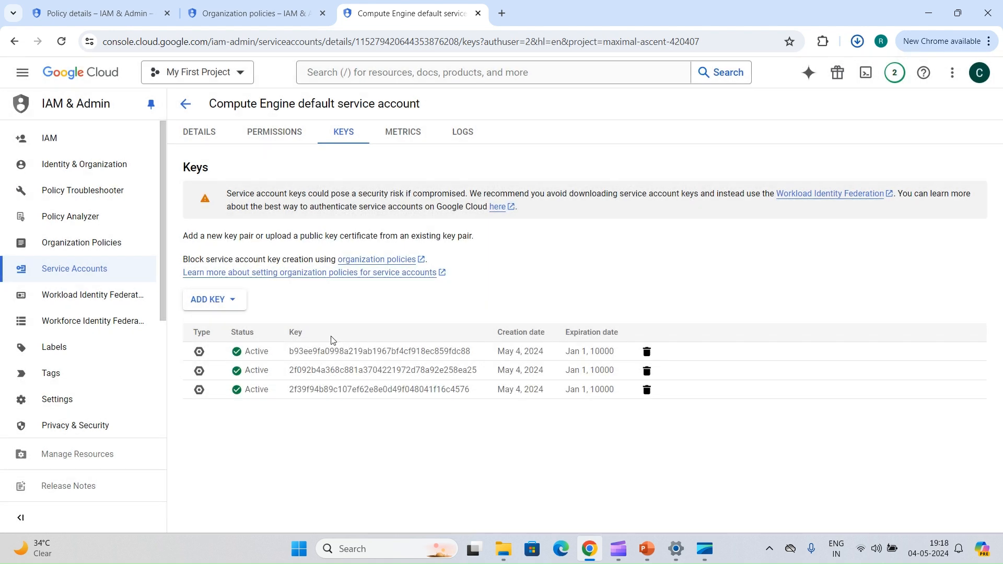
# Try once more to create a JSON private key for the Compute Engine default service account, then cancel the key creation.
pyautogui.click(230, 299)
pyautogui.click(247, 325)
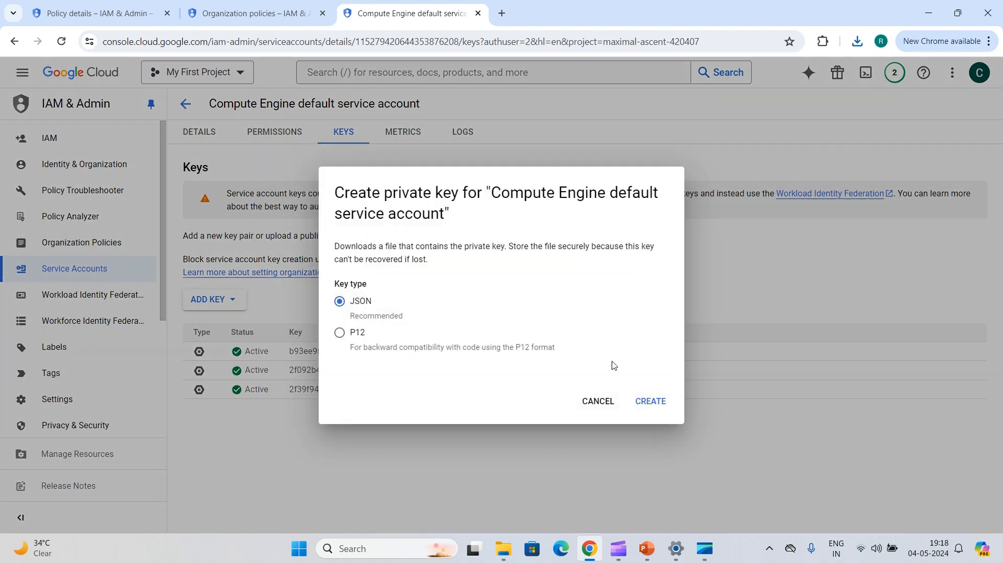
pyautogui.click(647, 412)
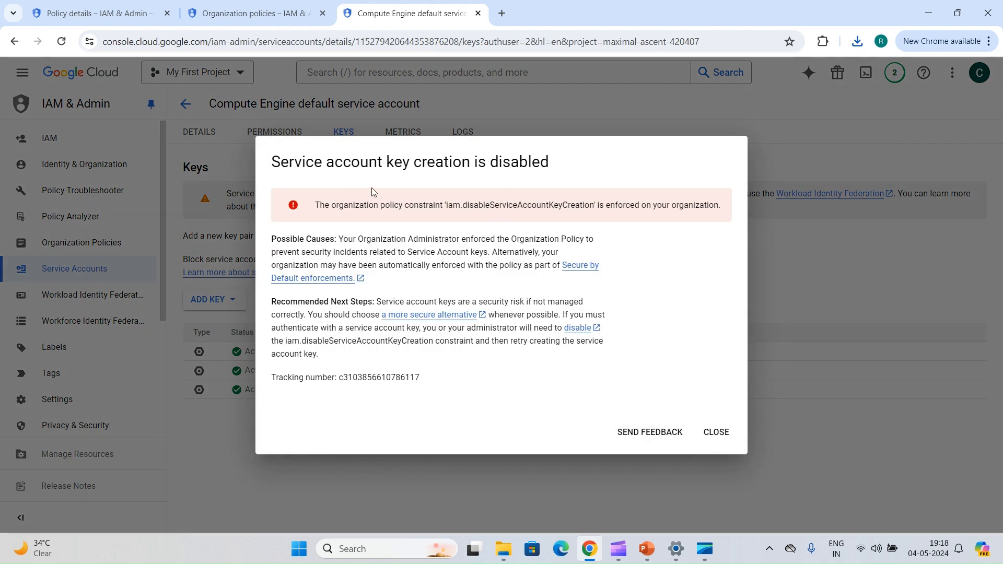
pyautogui.click(731, 434)
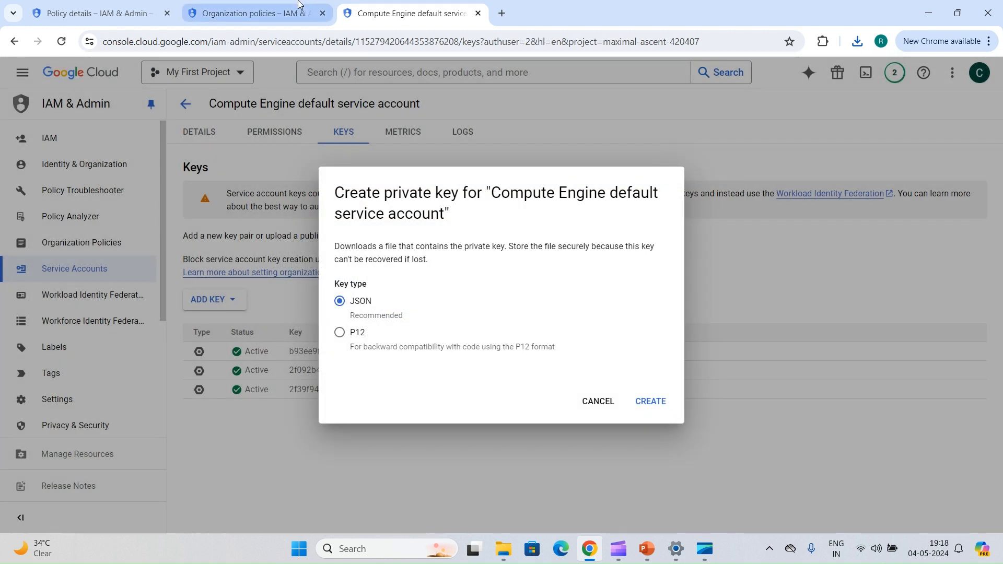
pyautogui.click(598, 401)
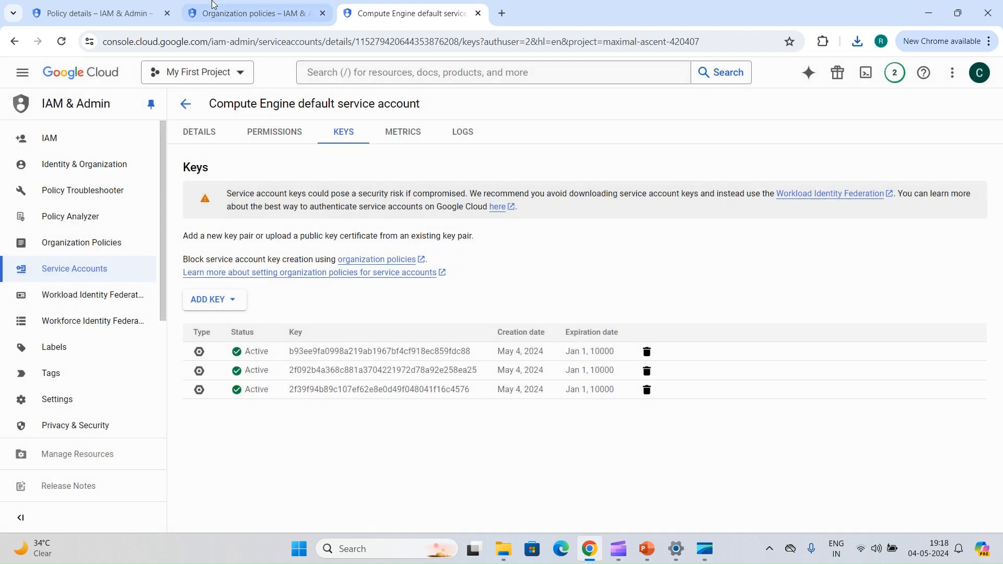
# Filter the organization policies of My First Project by "service account".
pyautogui.click(214, 4)
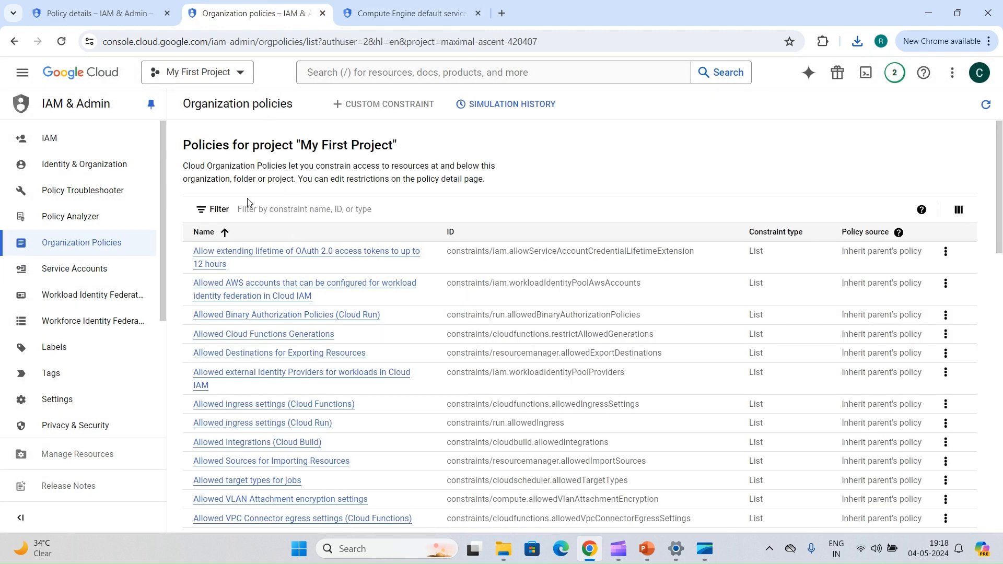
pyautogui.click(269, 203)
pyautogui.write('service account')
pyautogui.press('Return')
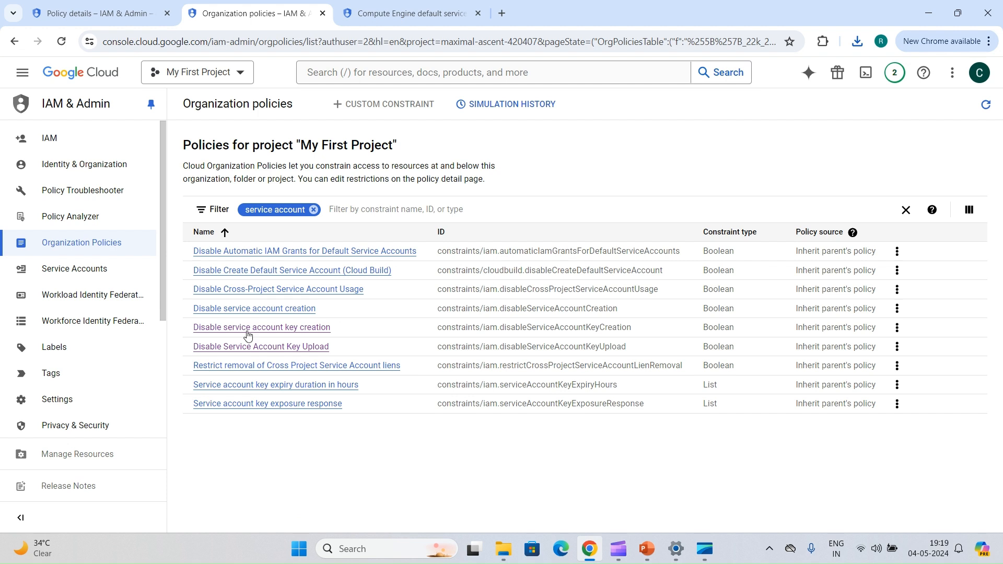
# Override the parent's policy for Disable service account key creation in My First Project with a rule that has enforcement off, and save it.
pyautogui.click(271, 328)
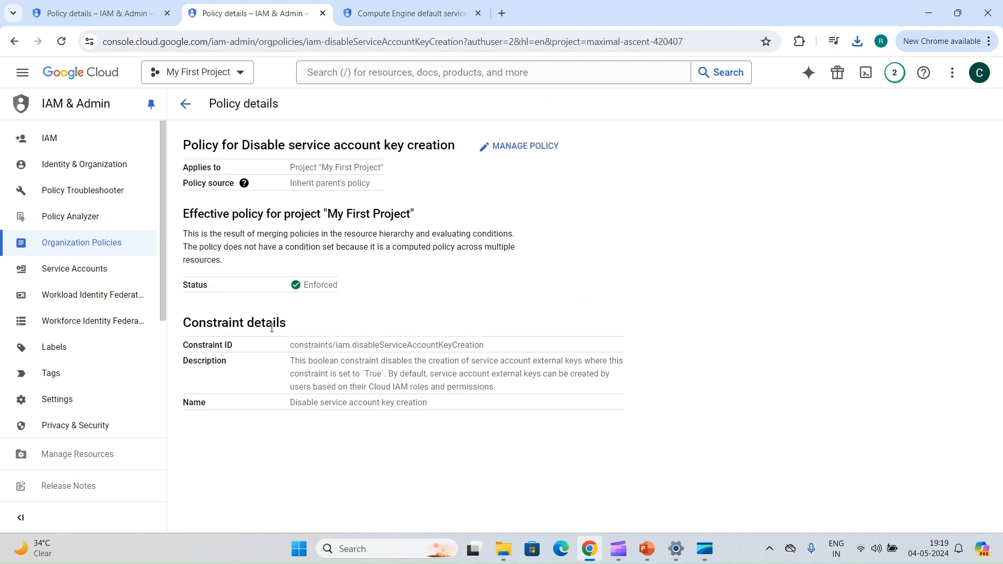
pyautogui.click(517, 146)
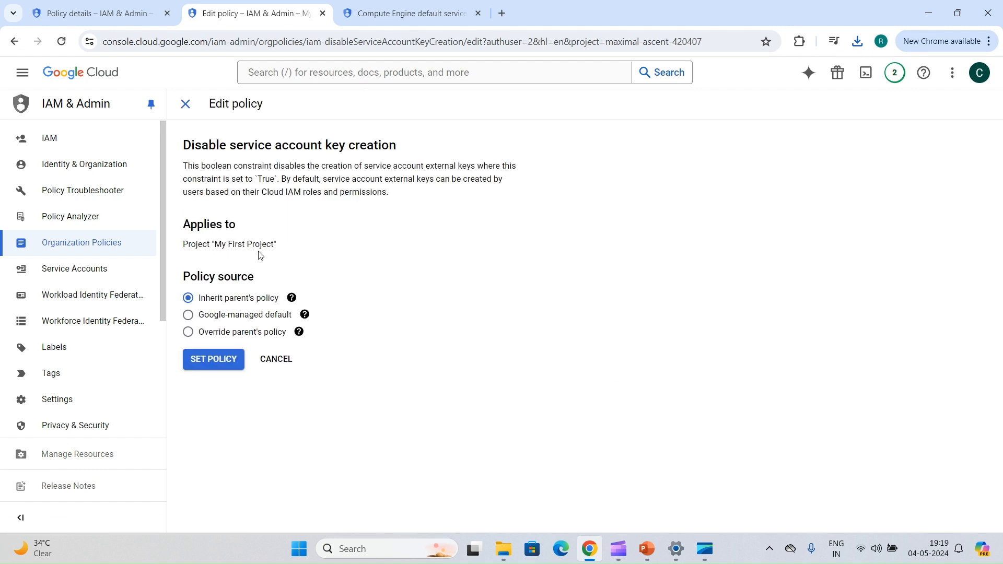
pyautogui.click(227, 332)
pyautogui.scroll(-1, 226, 334)
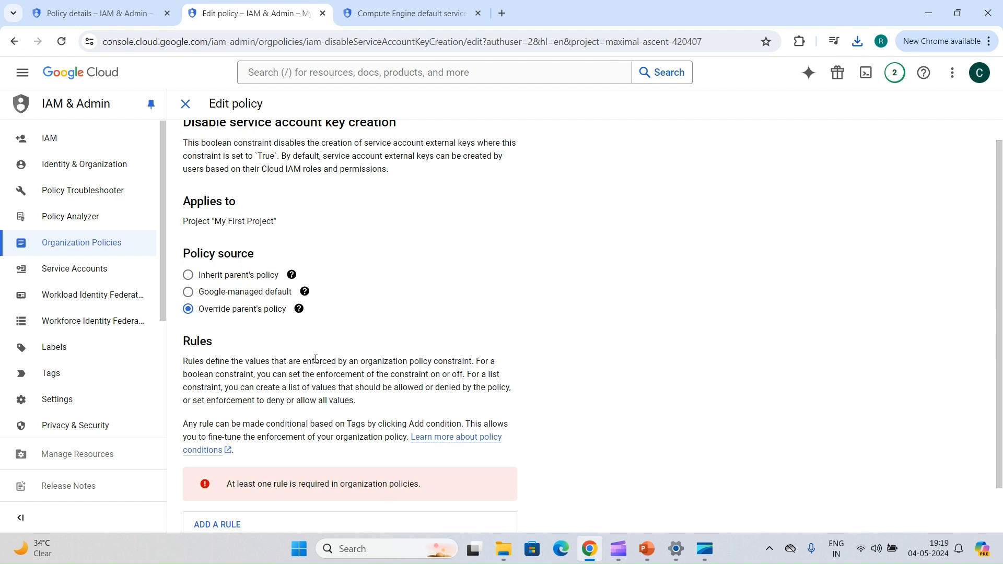
pyautogui.scroll(-2, 315, 359)
pyautogui.click(233, 473)
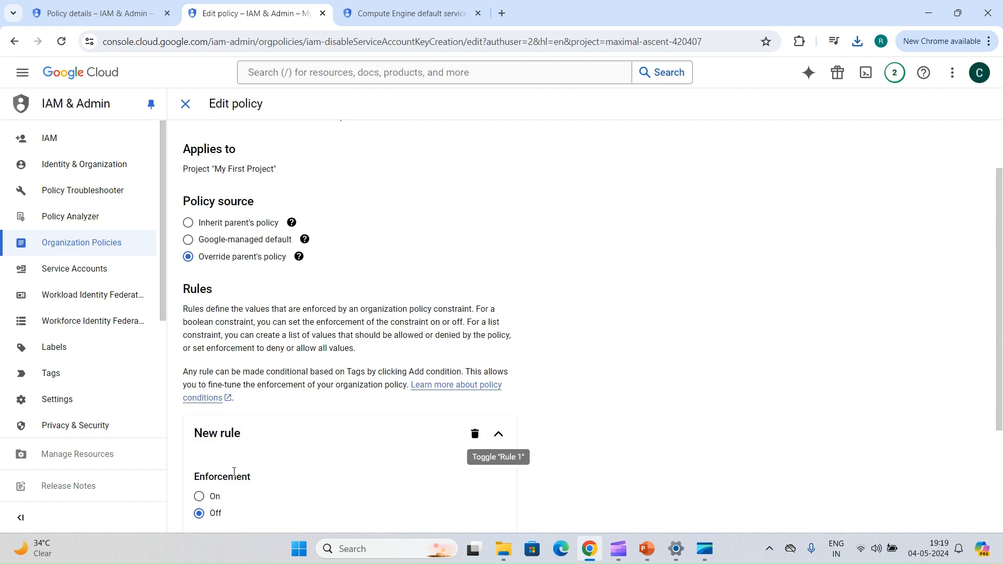
pyautogui.scroll(-3, 234, 474)
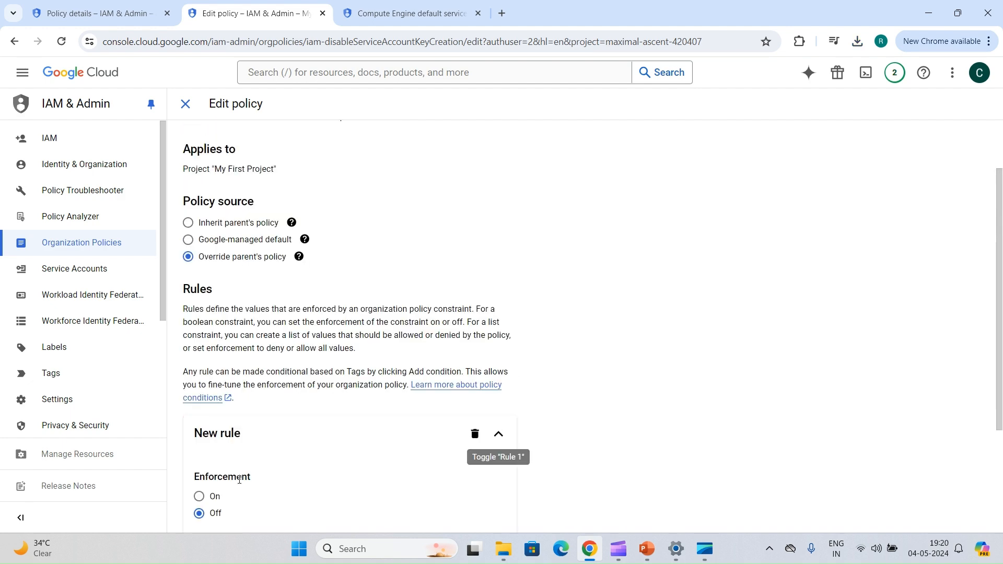
pyautogui.scroll(-3, 225, 385)
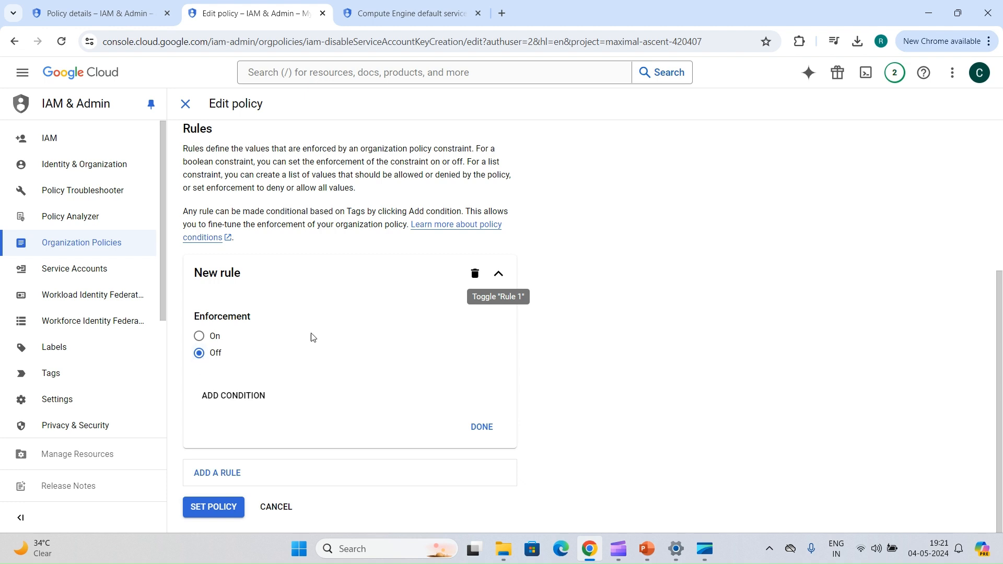
pyautogui.click(491, 435)
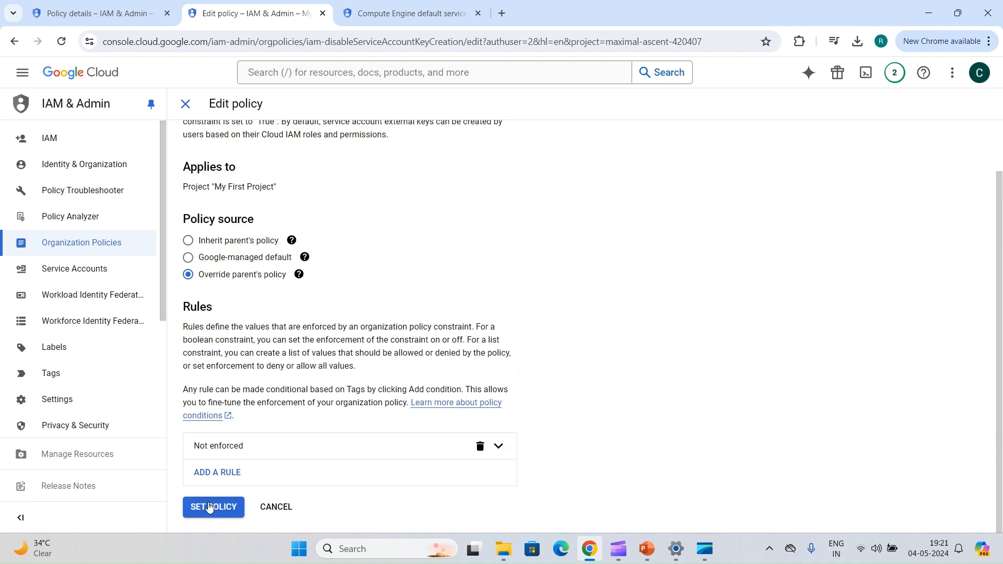
pyautogui.click(209, 505)
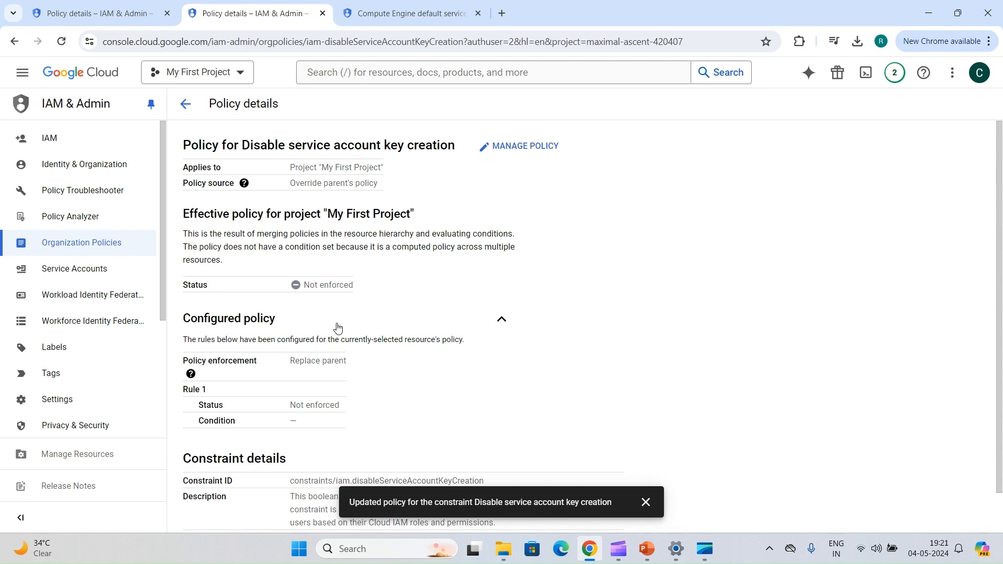
# Reload the Compute Engine default service account's keys page and create a new JSON private key to test the project-level override.
pyautogui.click(408, 14)
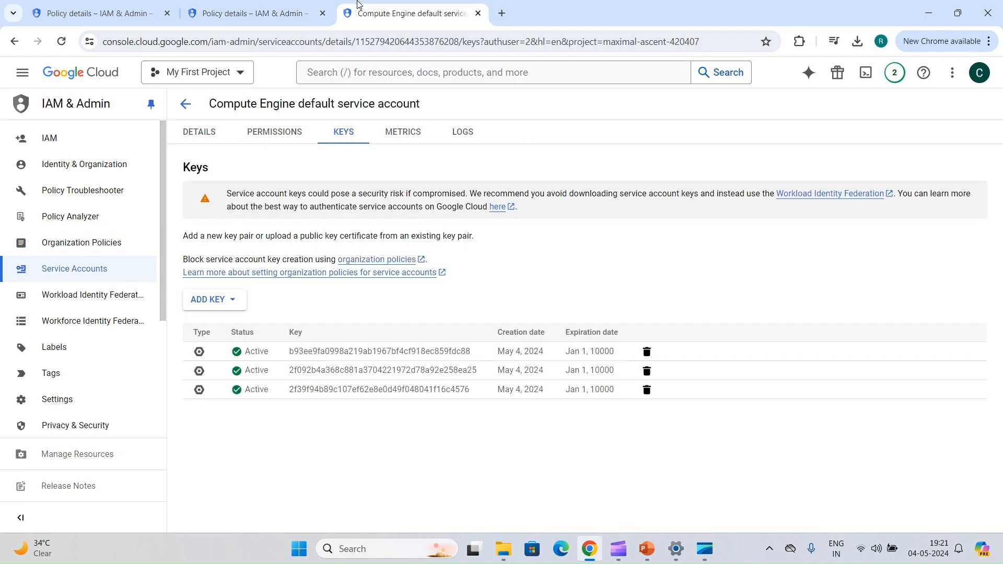
pyautogui.click(61, 43)
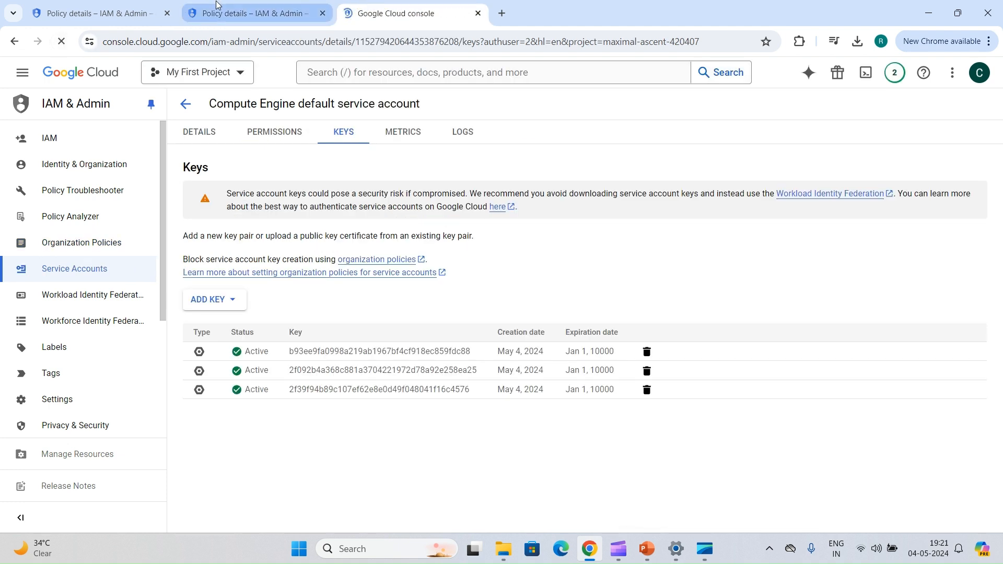
pyautogui.click(218, 5)
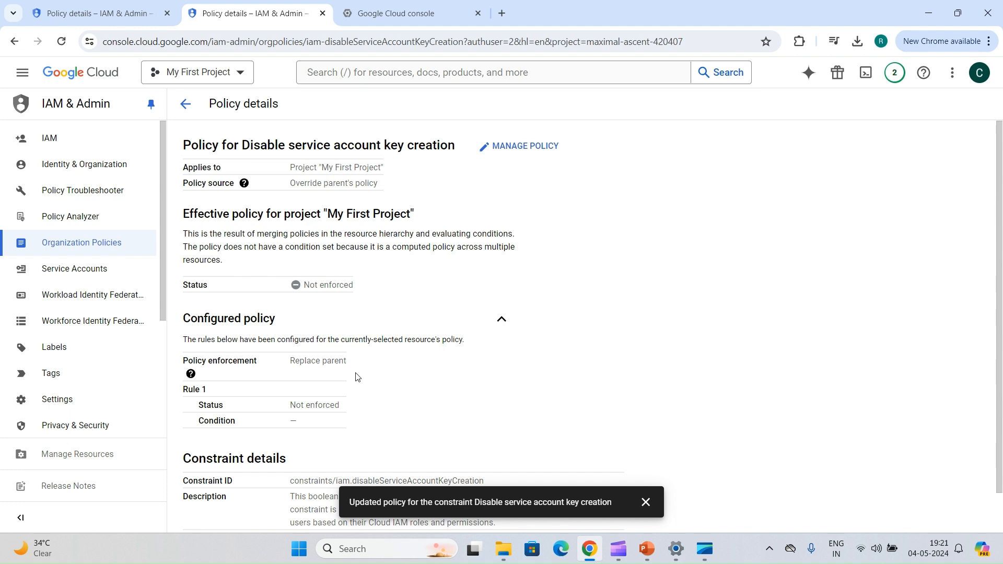
pyautogui.click(417, 12)
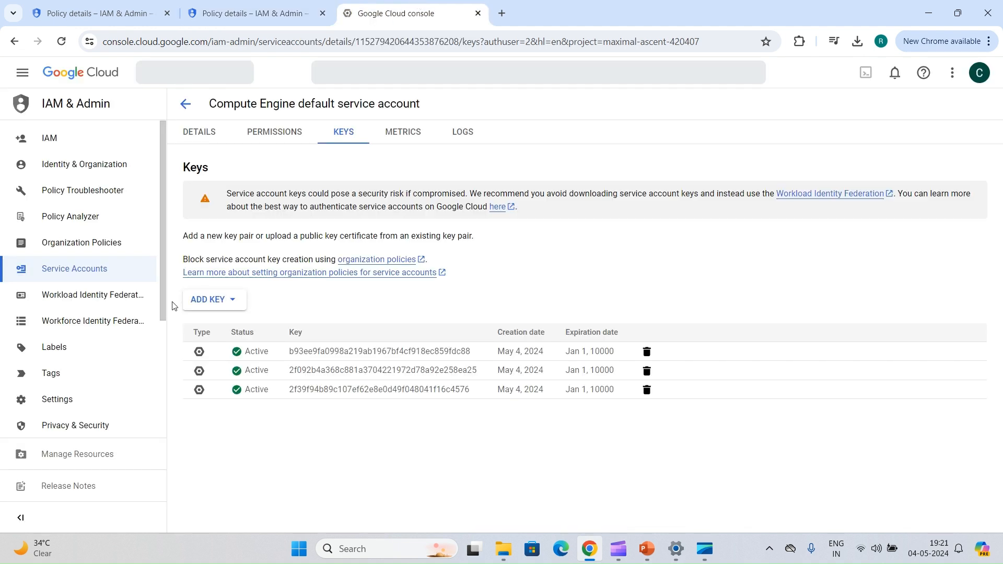
pyautogui.click(224, 301)
pyautogui.click(251, 326)
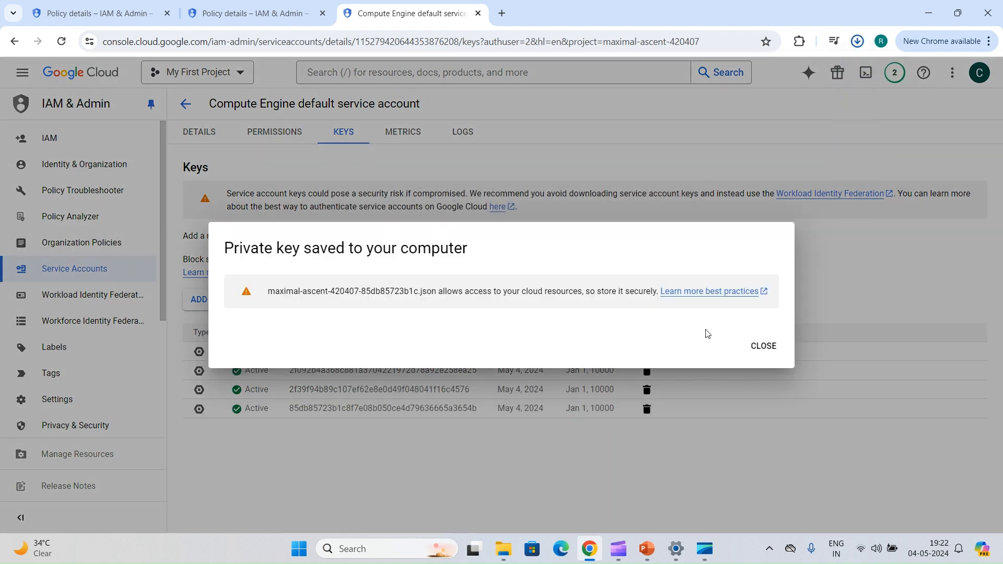
pyautogui.click(764, 347)
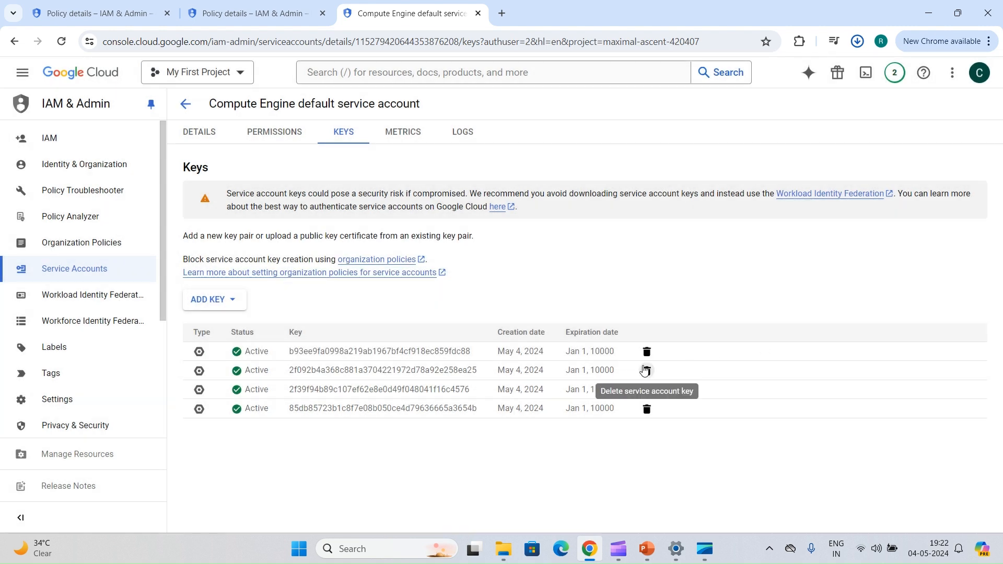
# Review the project's key creation policy, and delete all keys of the Compute Engine default service account.
pyautogui.click(254, 13)
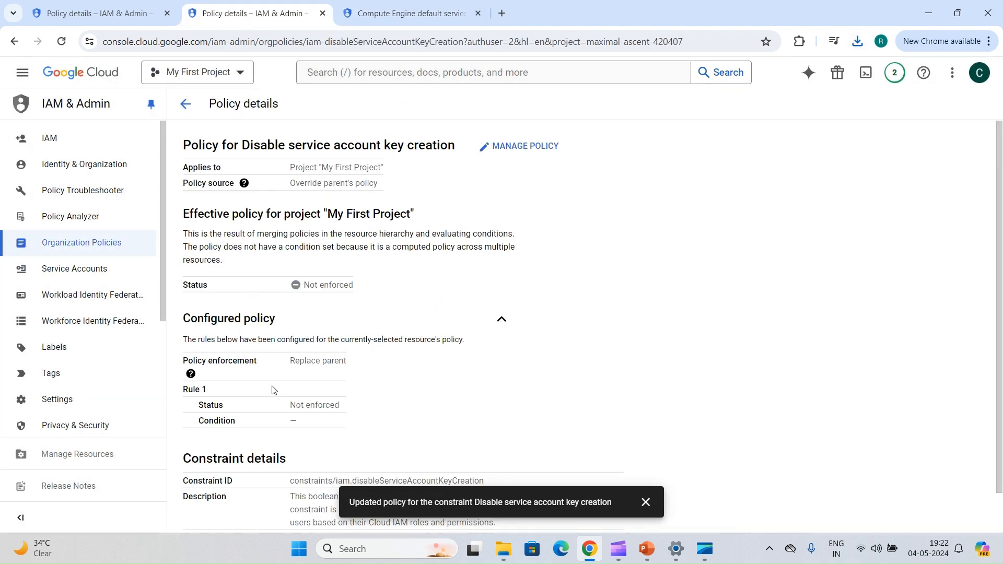
pyautogui.scroll(-1, 272, 390)
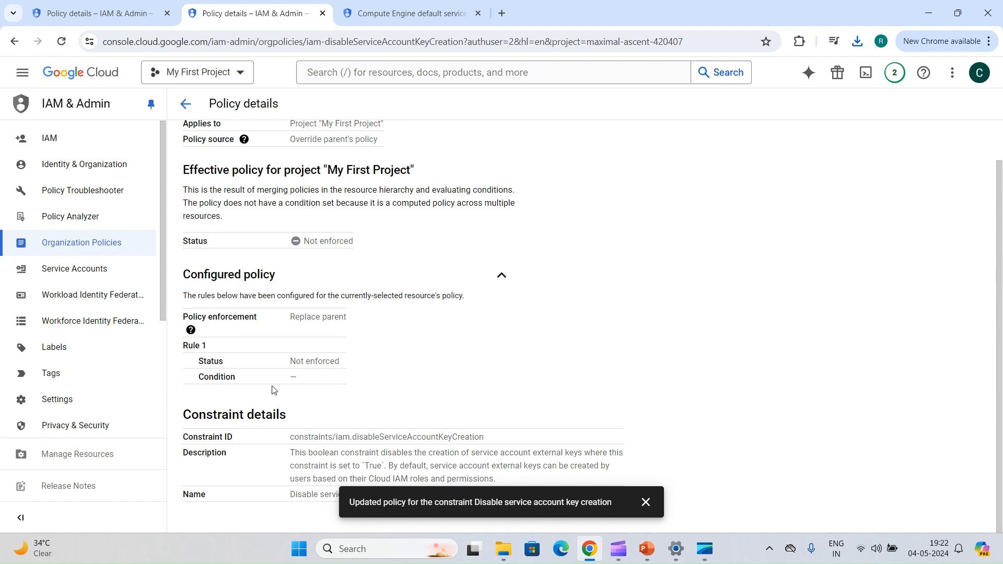
pyautogui.hotkey('ctrl', 'Tab')
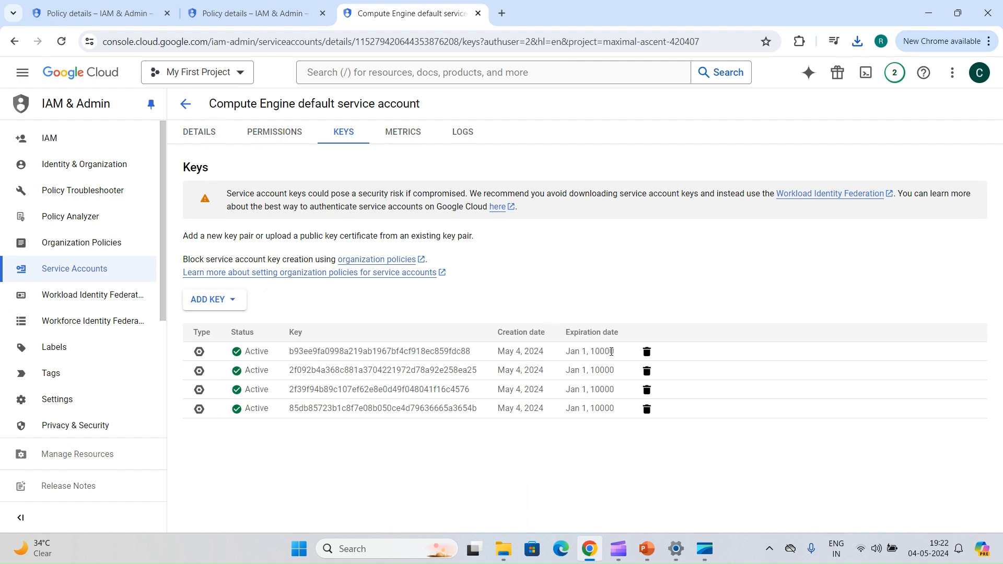
pyautogui.click(646, 351)
pyautogui.click(650, 346)
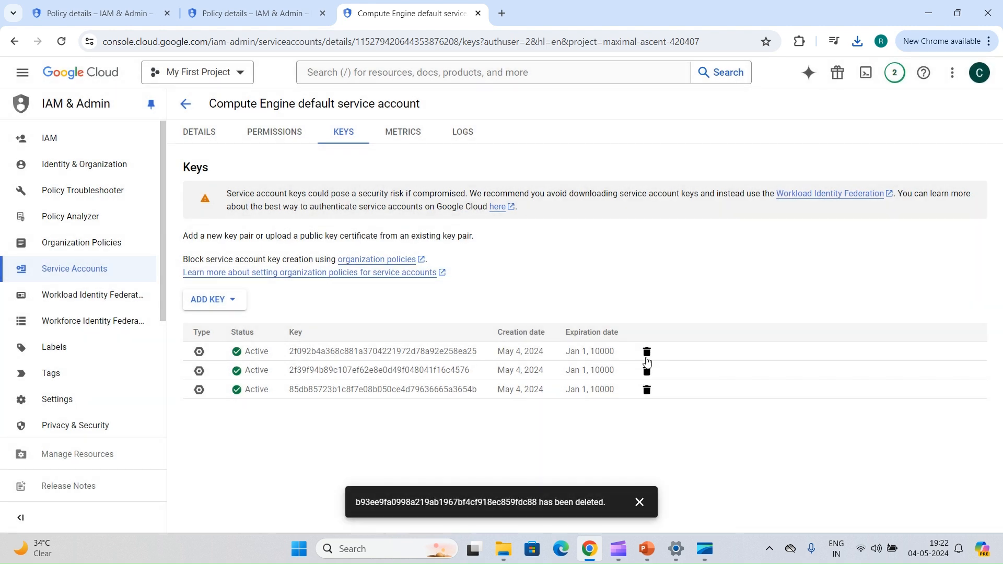
pyautogui.click(646, 352)
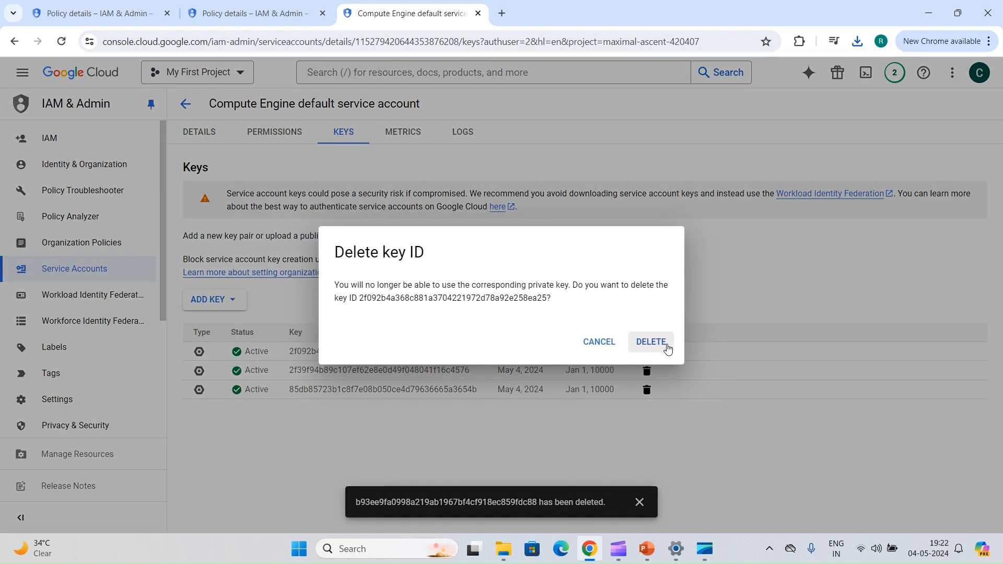
pyautogui.click(667, 349)
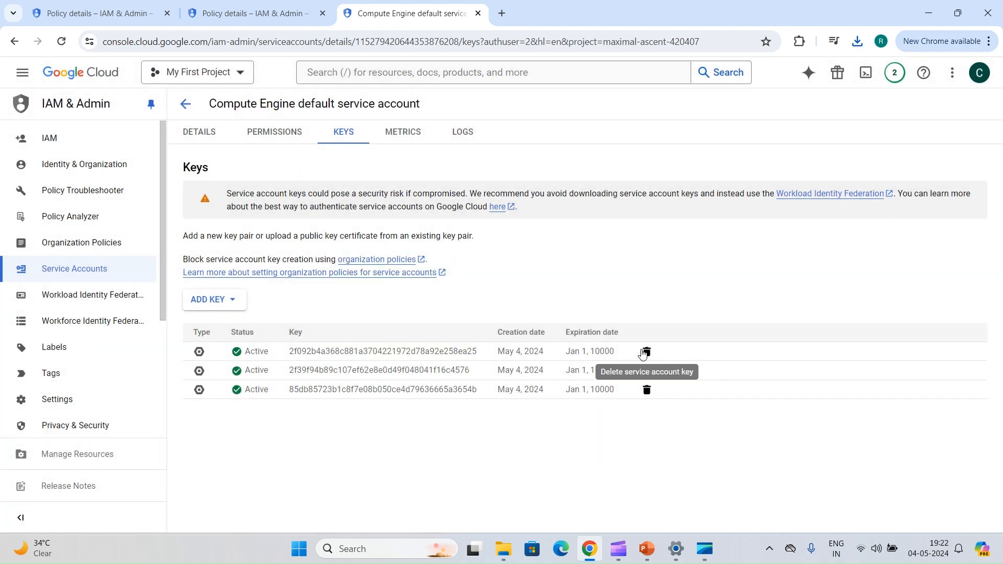
pyautogui.click(646, 351)
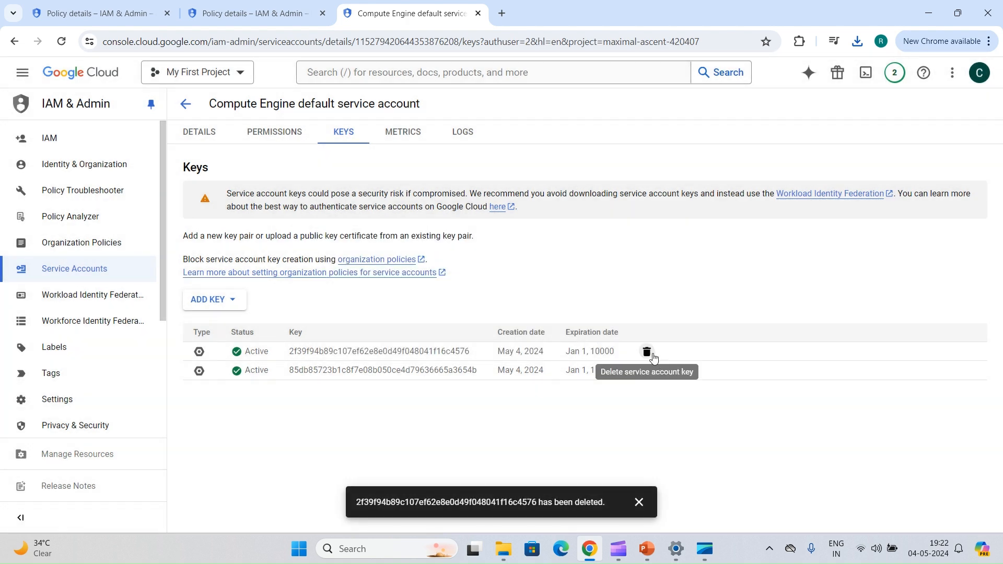
pyautogui.click(647, 352)
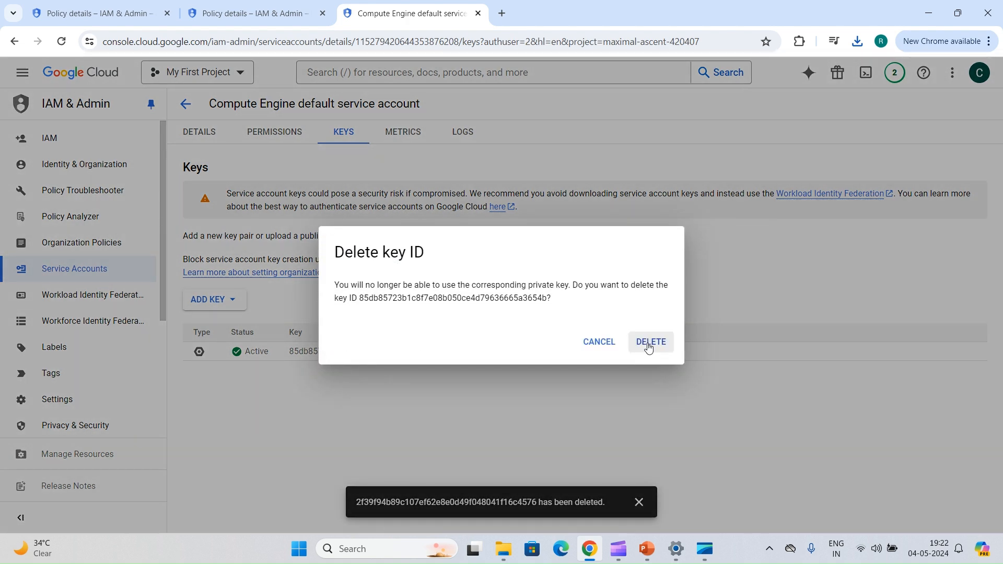
pyautogui.click(649, 348)
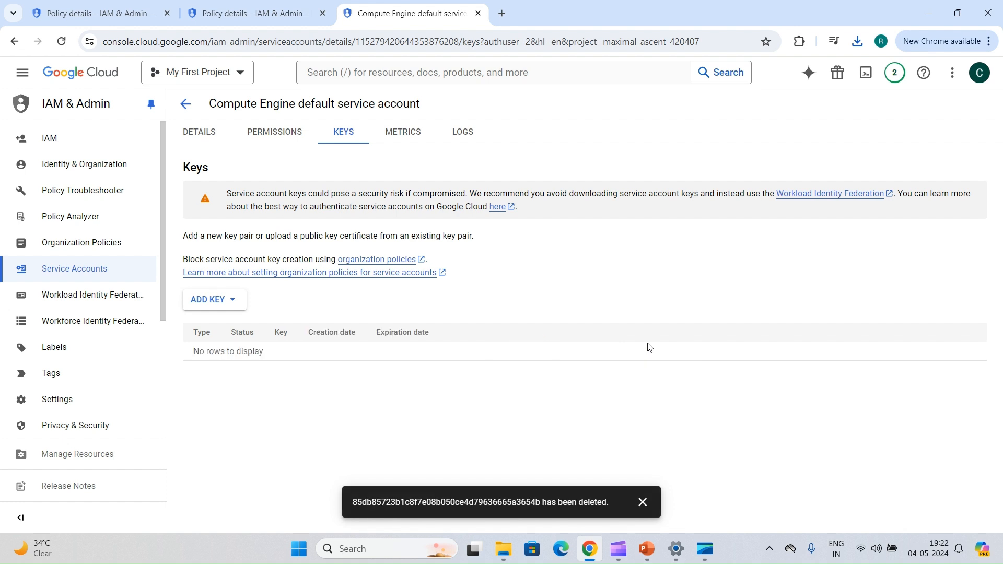
pyautogui.click(643, 501)
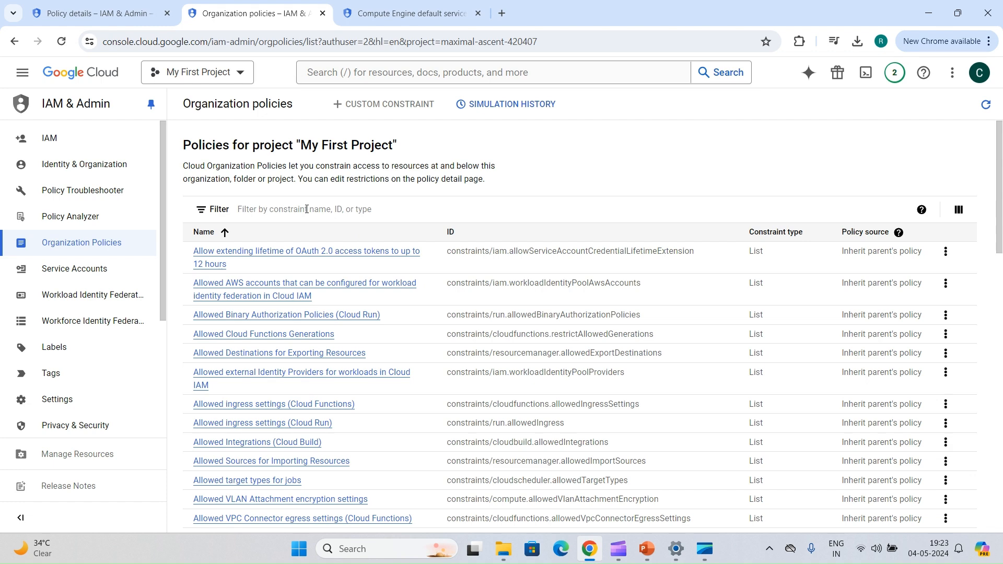
# Filter the organization policies of My First Project by "storage".
pyautogui.click(307, 209)
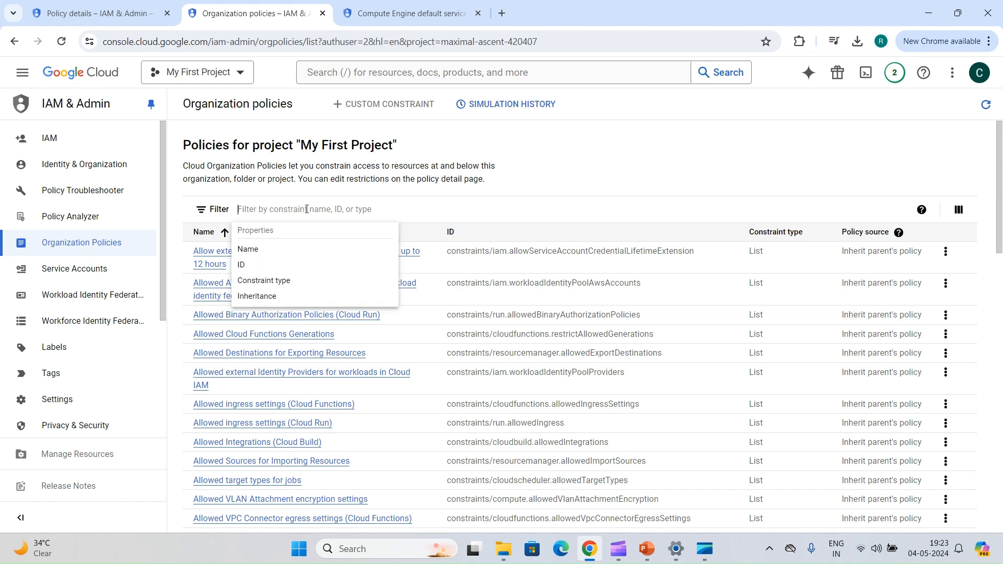
pyautogui.write('storage')
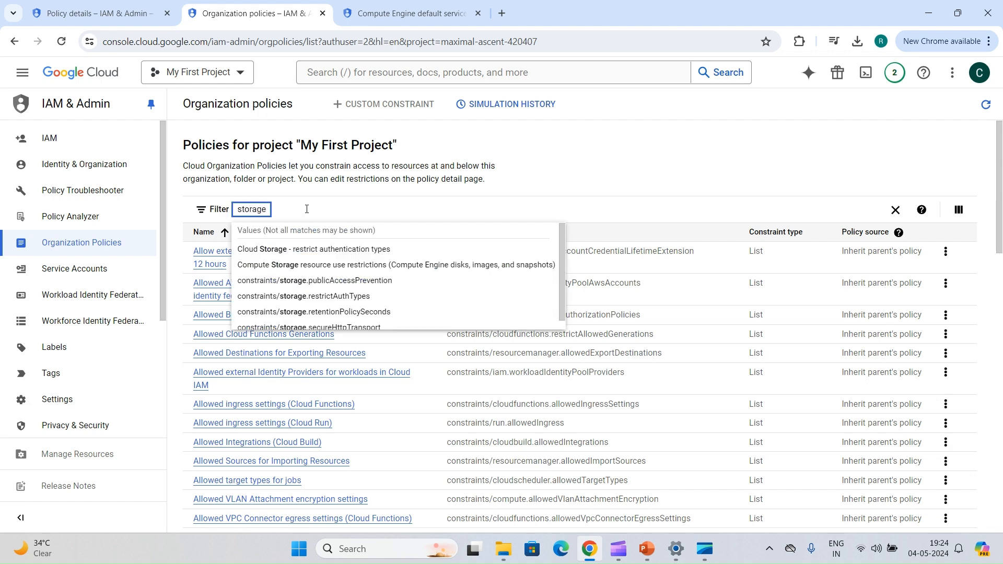
pyautogui.press('Return')
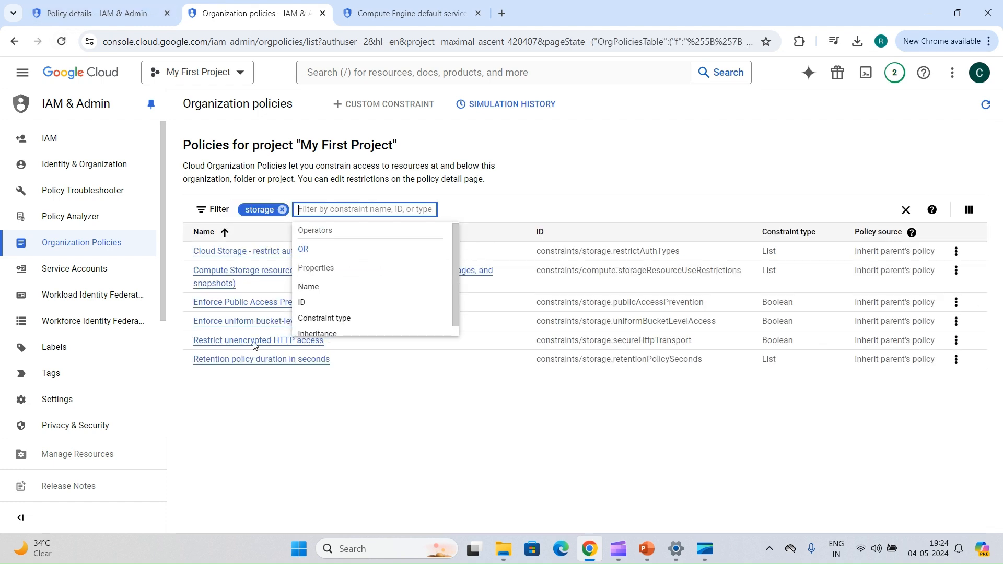
pyautogui.click(261, 393)
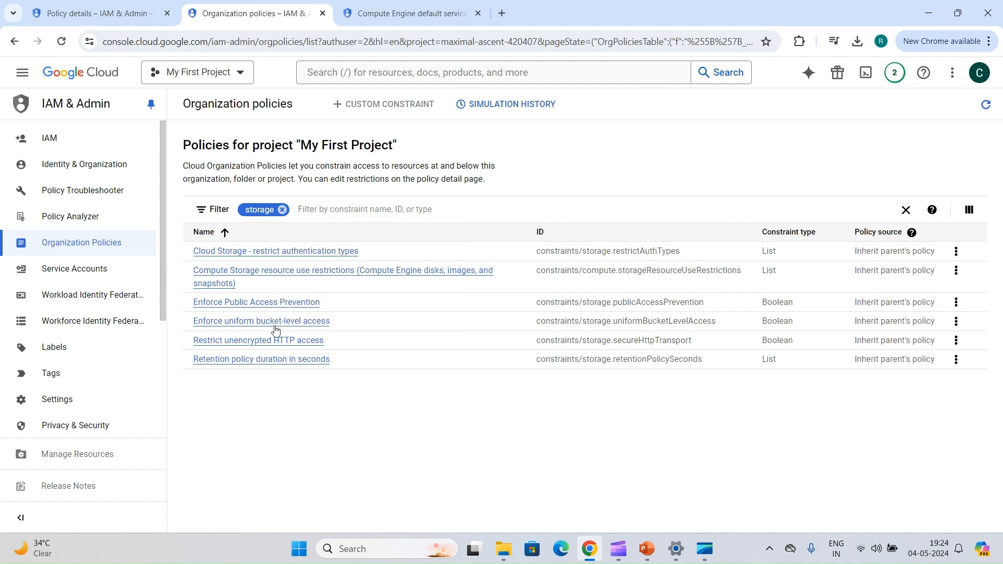
# Override the parent's policy for Enforce uniform bucket-level access in My First Project with a rule that has enforcement on, and save it.
pyautogui.click(238, 325)
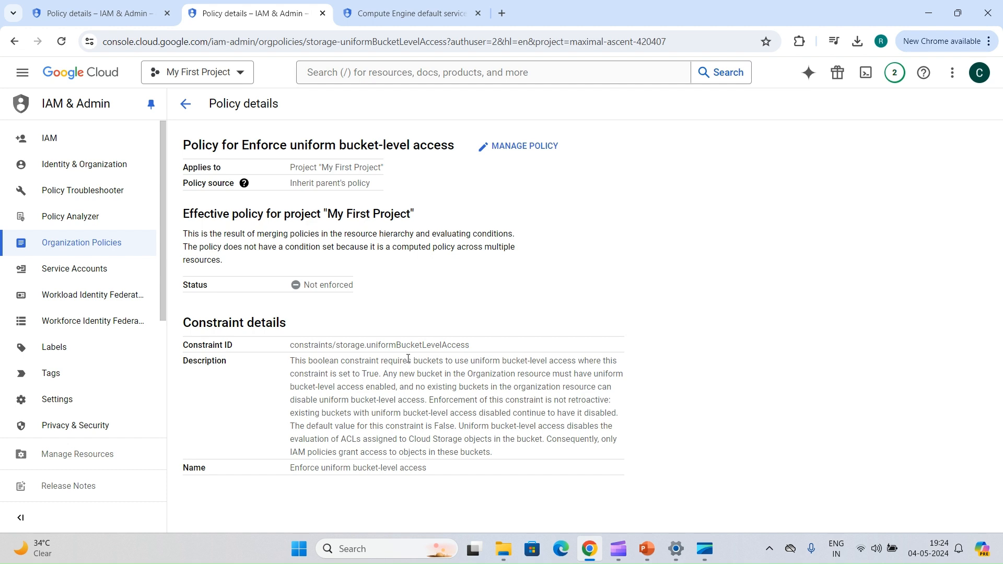
pyautogui.click(541, 146)
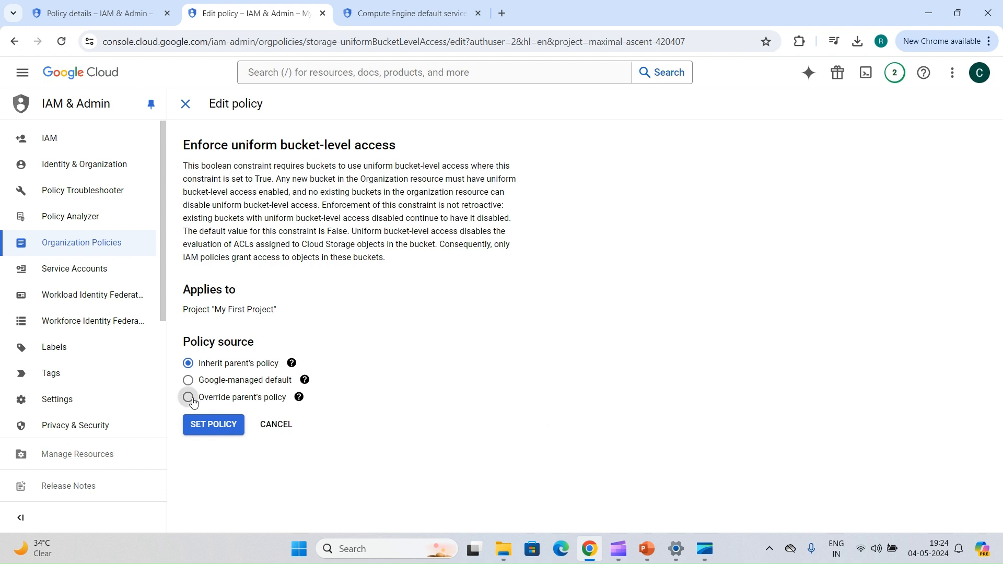
pyautogui.click(188, 398)
pyautogui.scroll(-2, 357, 453)
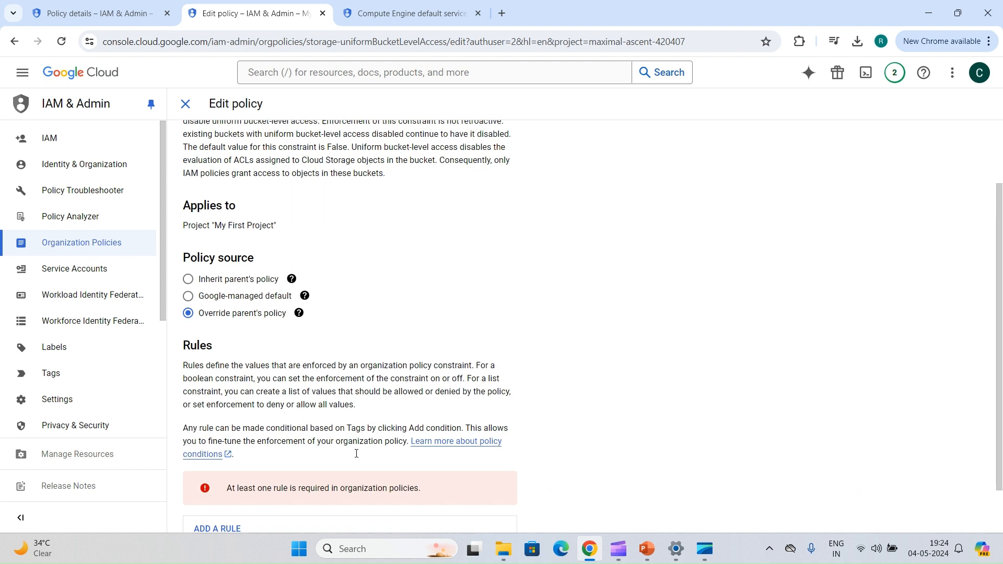
pyautogui.scroll(-1, 356, 453)
pyautogui.click(224, 473)
pyautogui.scroll(-2, 209, 417)
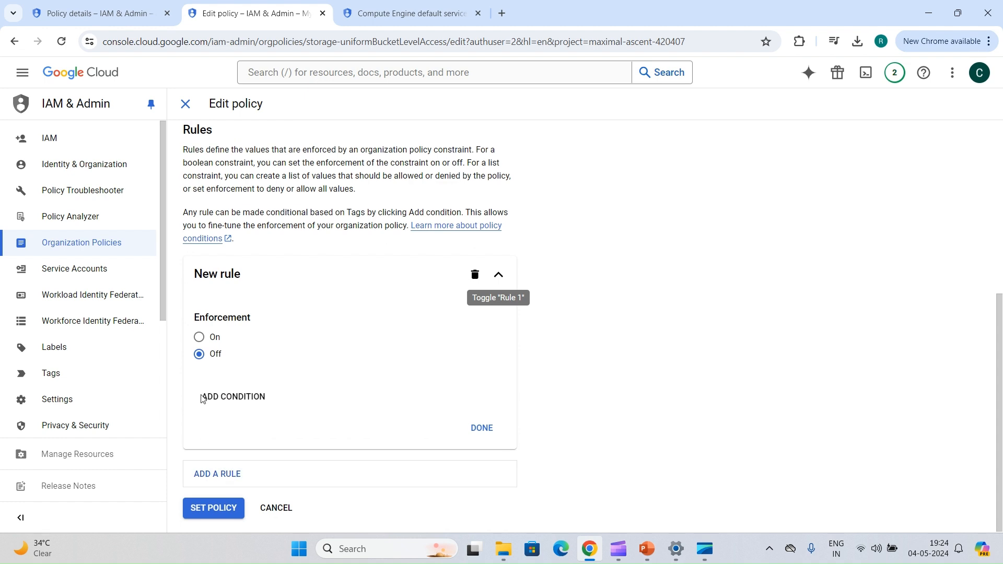
pyautogui.click(200, 337)
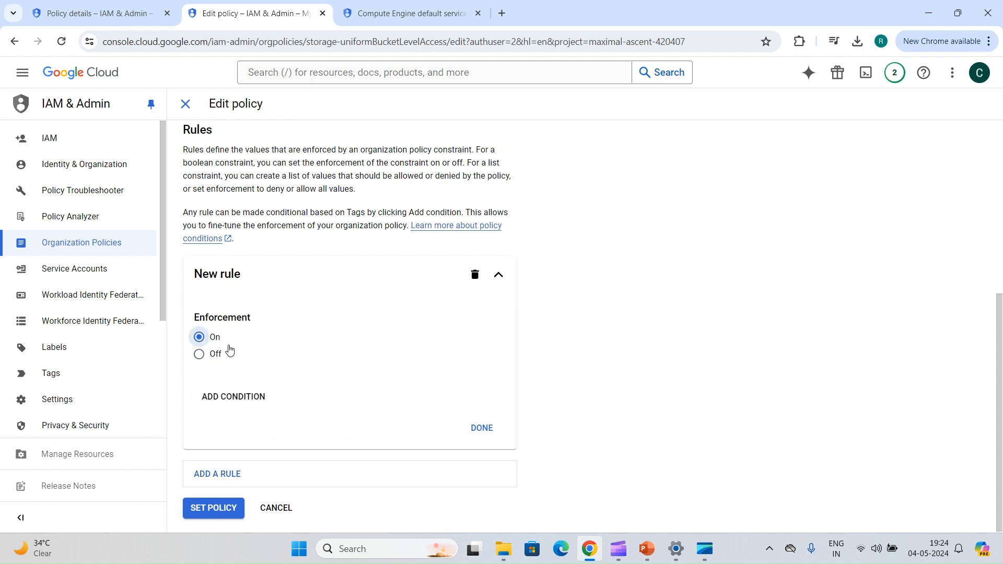
pyautogui.click(472, 429)
pyautogui.click(213, 507)
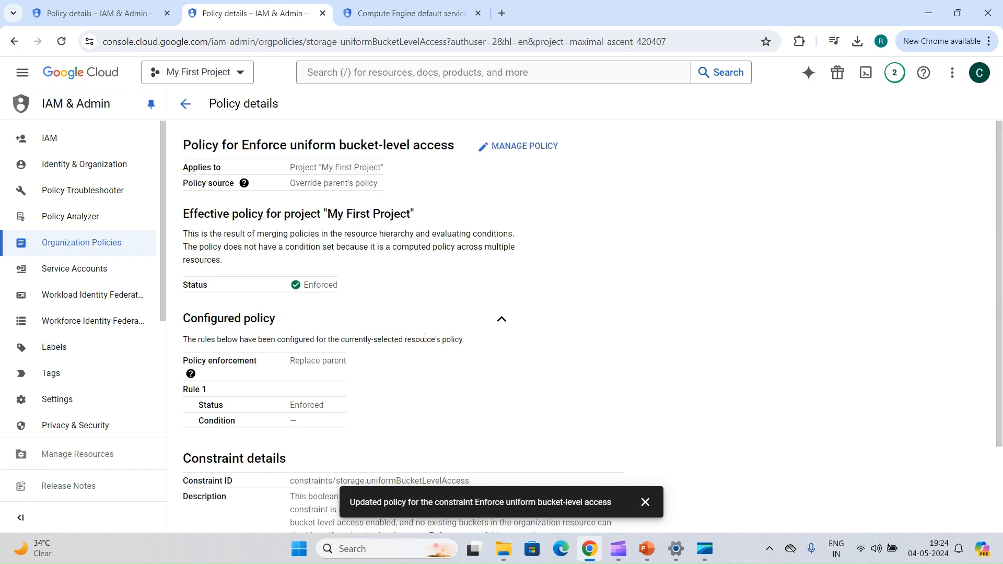
pyautogui.click(645, 502)
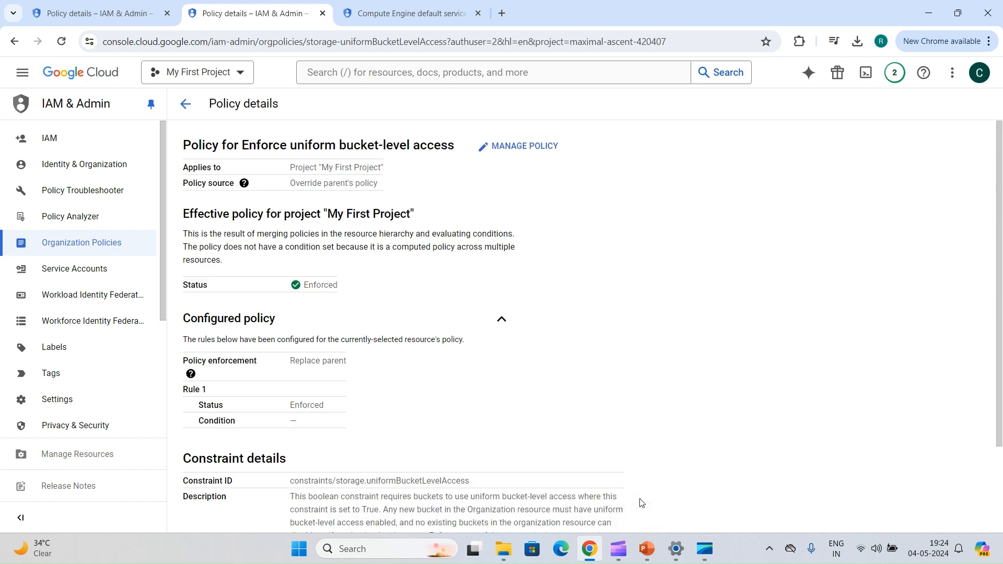
# Examine the configuration of the testcloudconcepts bucket in Cloud Storage, including its access control setting, and return to the bucket list.
pyautogui.click(434, 12)
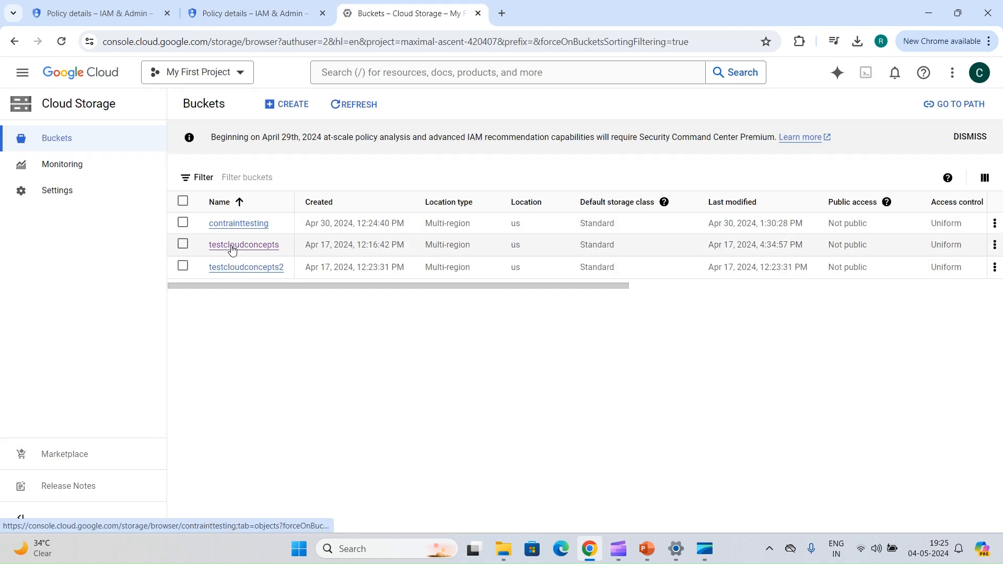
pyautogui.click(233, 245)
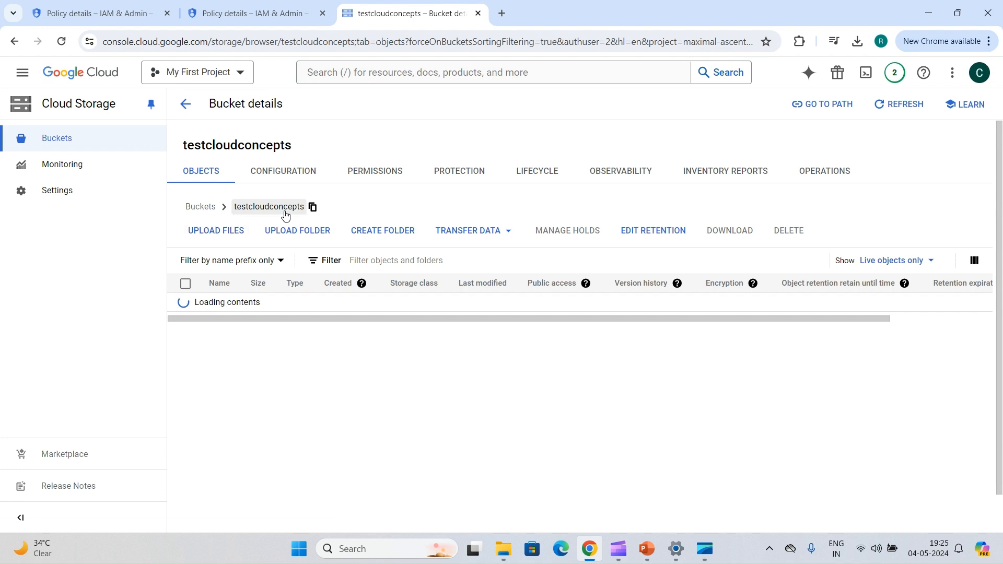
pyautogui.click(284, 218)
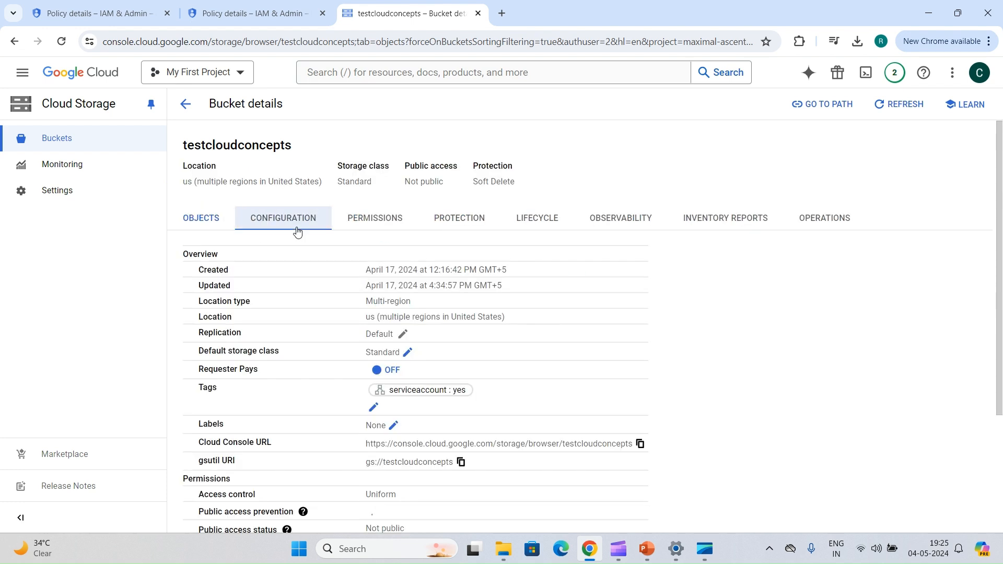
pyautogui.scroll(-3, 392, 417)
pyautogui.scroll(-1, 393, 417)
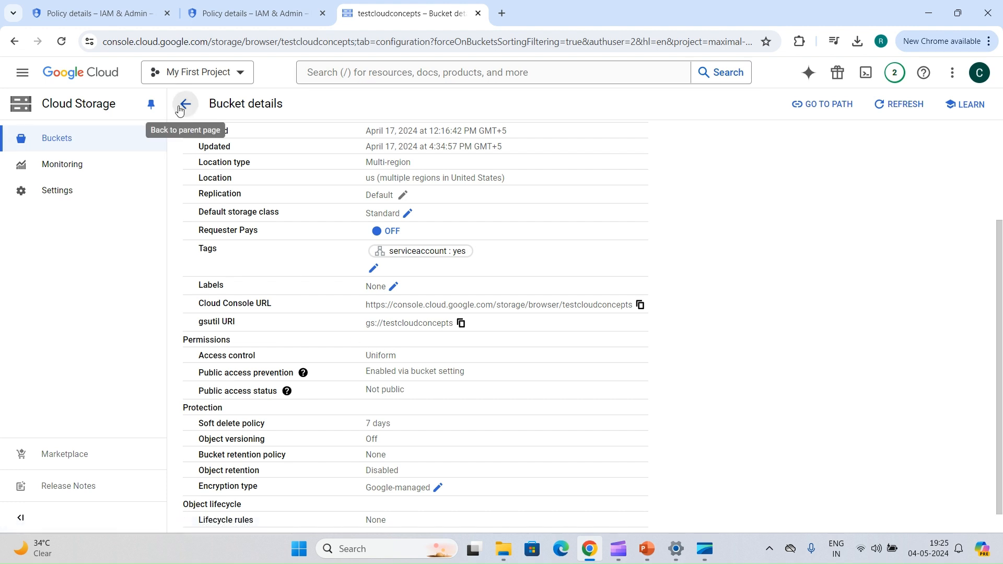
pyautogui.click(58, 137)
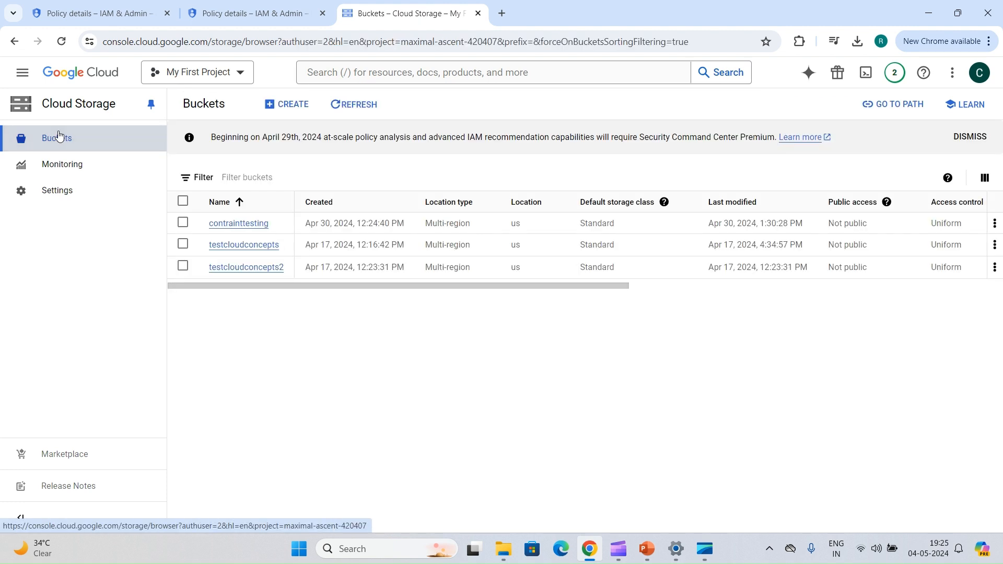
# Start a new bucket named bdfbfbfdbfdb with default location and storage class, examine its access control options, and cancel the creation.
pyautogui.click(288, 108)
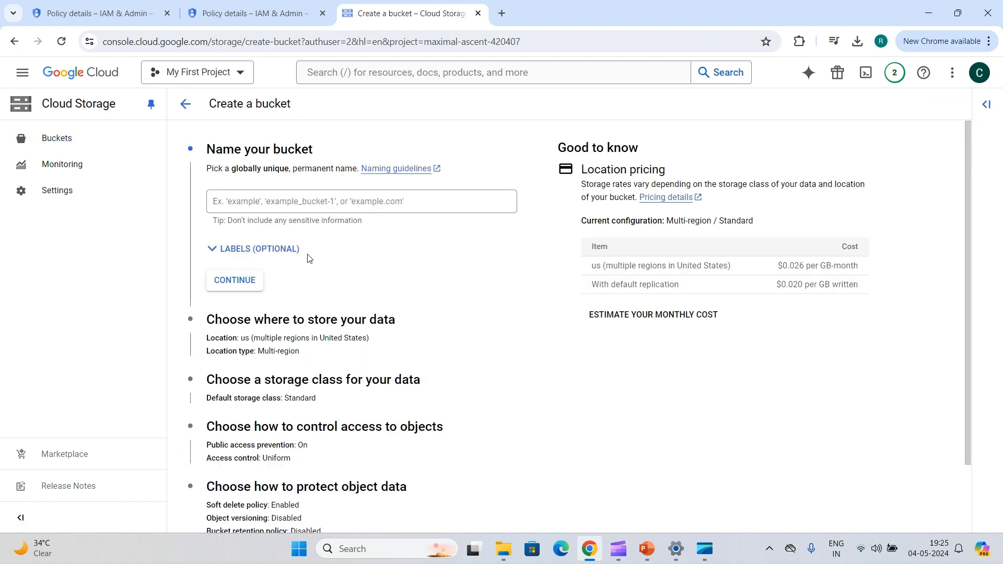
pyautogui.scroll(-2, 308, 258)
pyautogui.scroll(2, 254, 190)
pyautogui.click(272, 205)
pyautogui.write('bdfbfbfdbfdb')
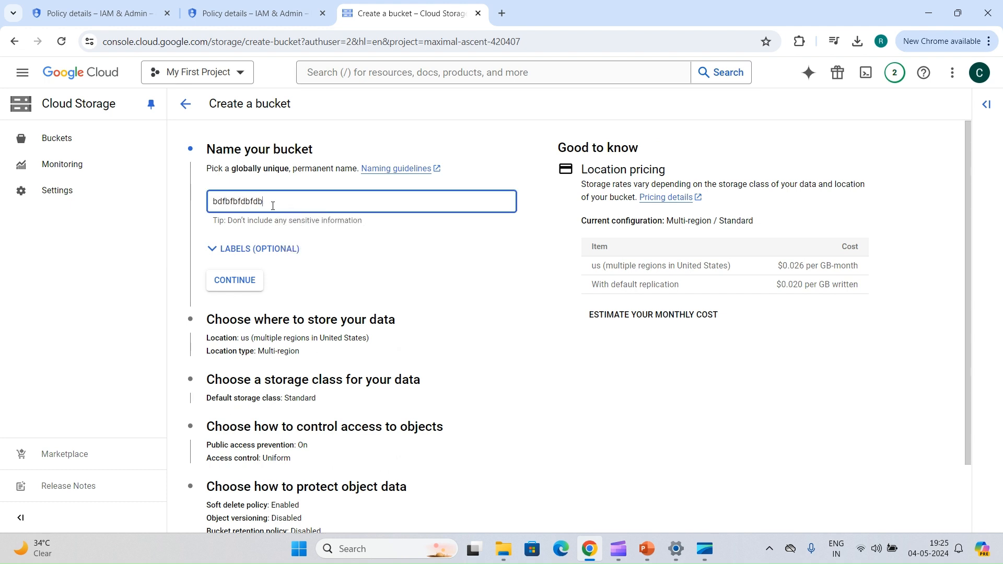
pyautogui.click(237, 287)
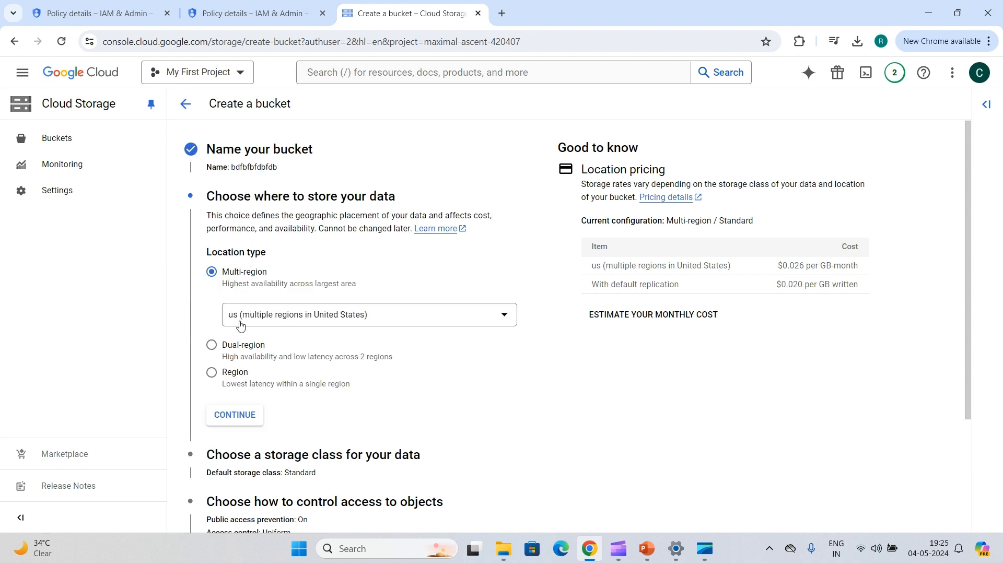
pyautogui.click(234, 337)
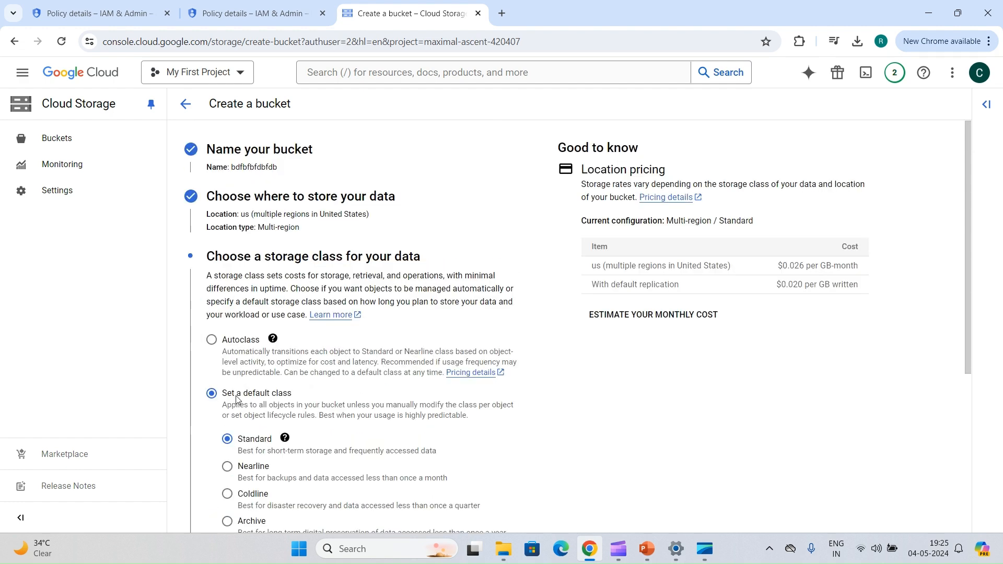
pyautogui.click(245, 312)
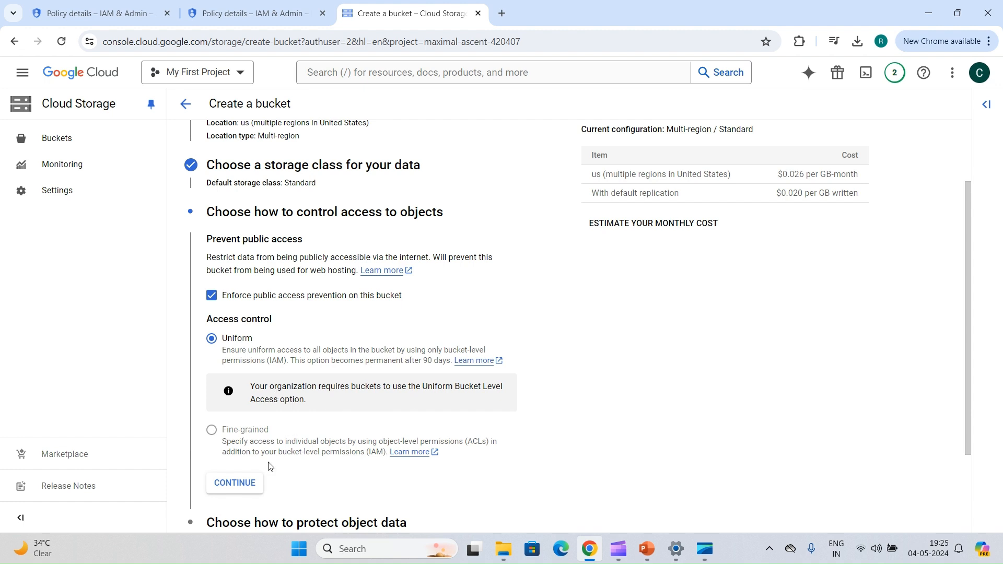
pyautogui.scroll(-2, 264, 473)
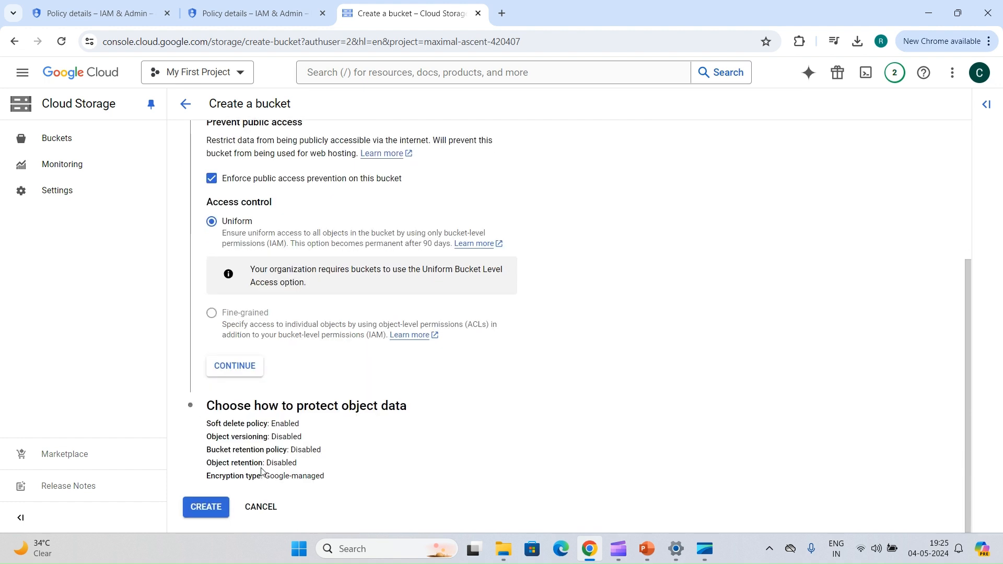
pyautogui.click(259, 508)
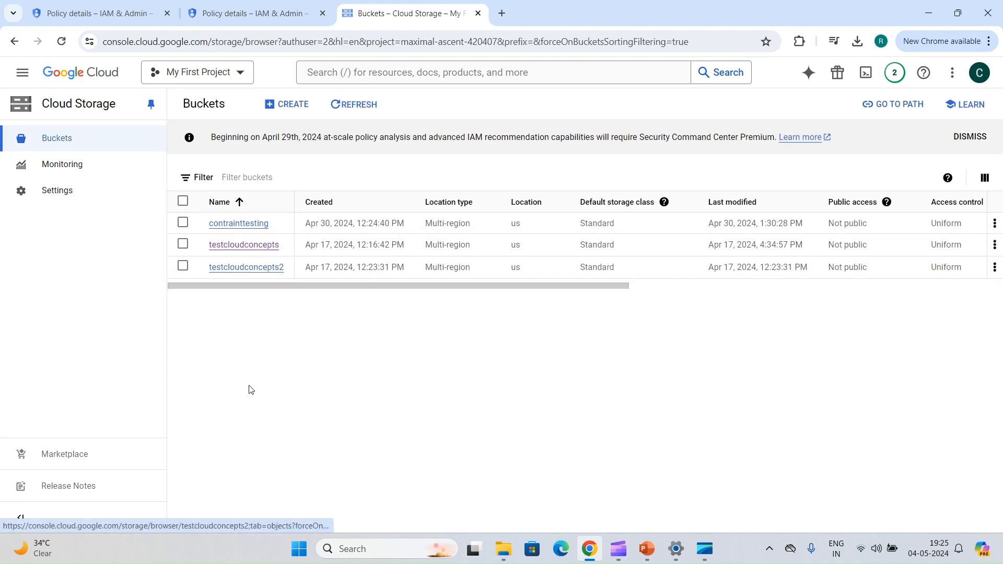
# Create a tag key named fine-grained with the tag value yes in My First Project.
pyautogui.click(224, 4)
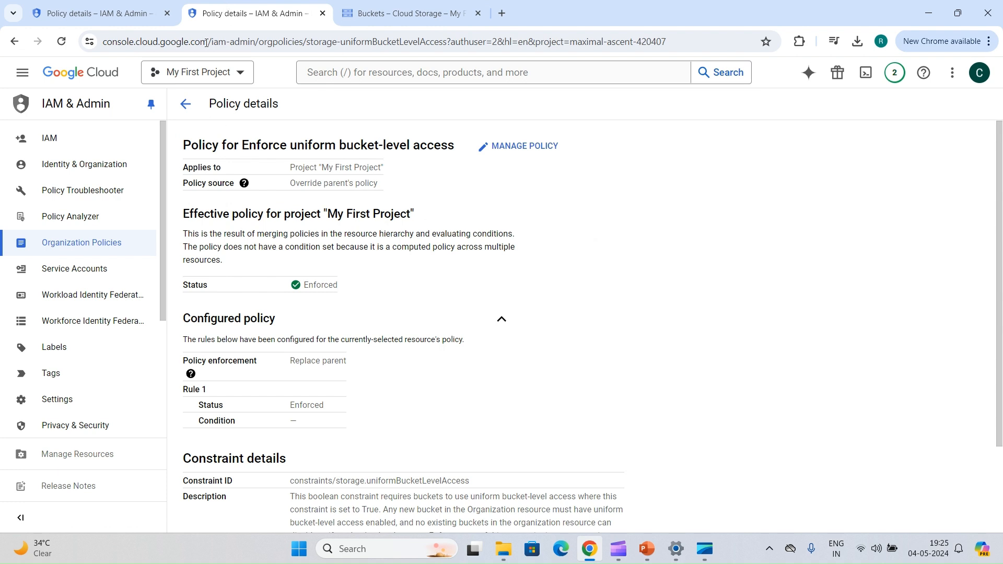
pyautogui.click(97, 13)
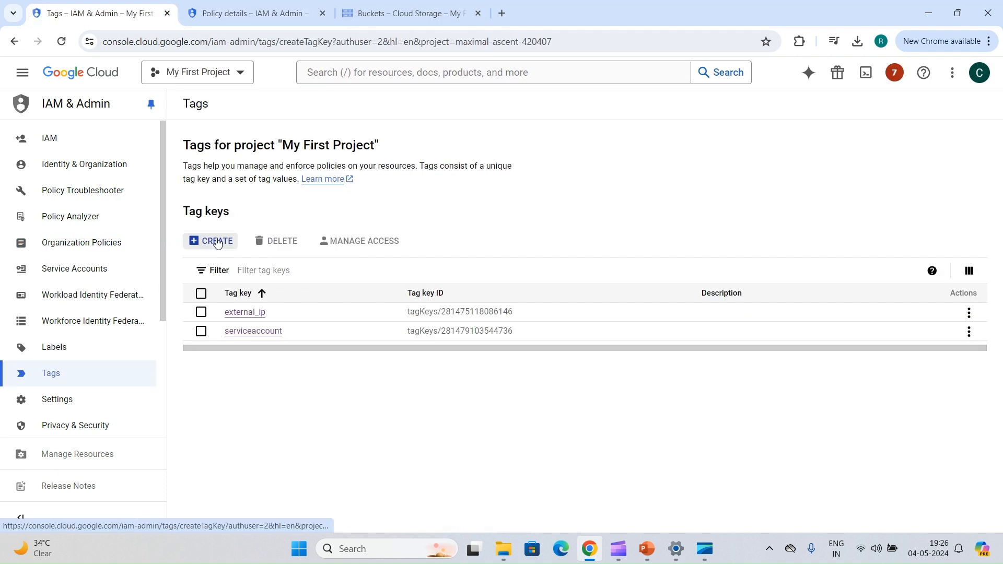
pyautogui.click(218, 242)
pyautogui.click(230, 161)
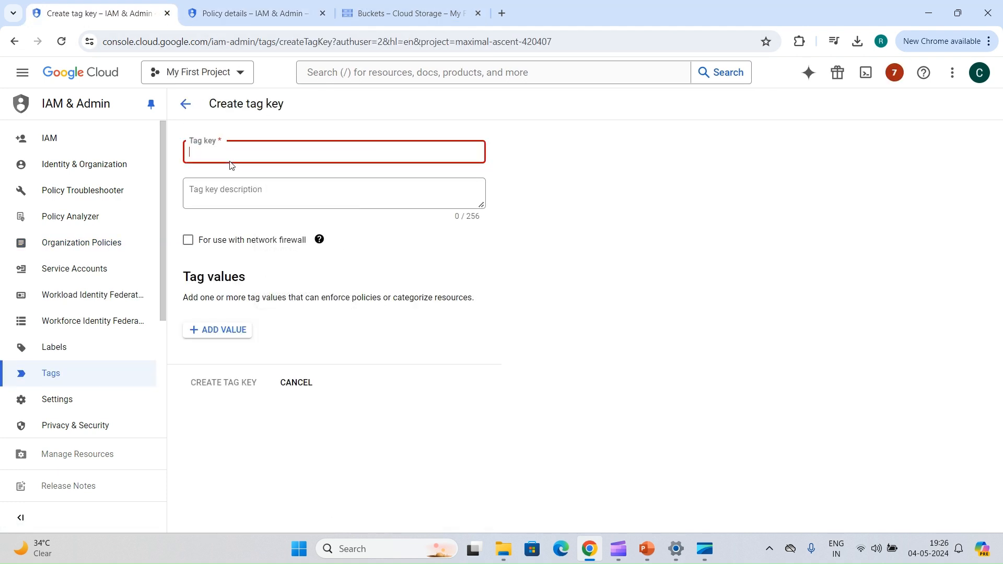
pyautogui.write('fine-grained')
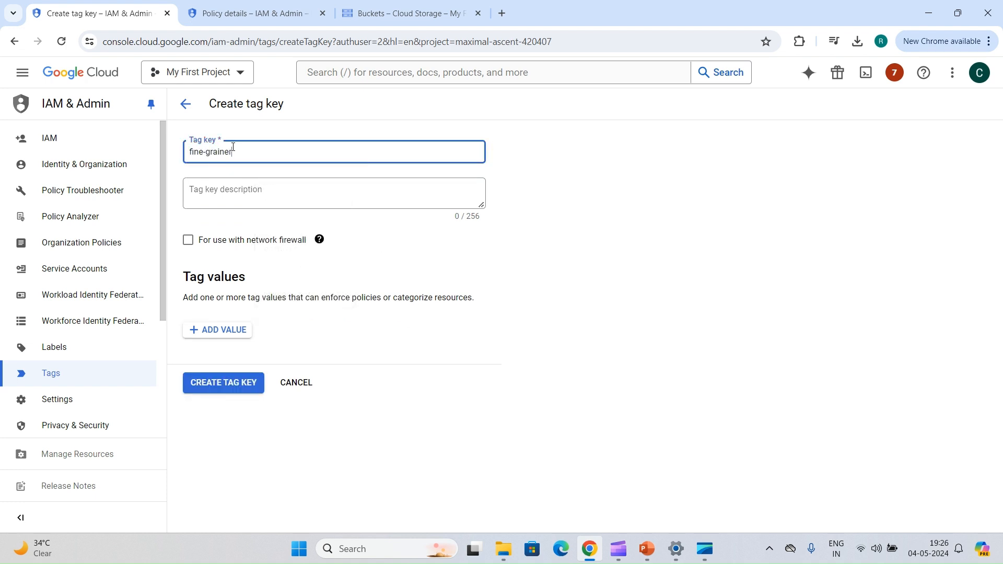
pyautogui.click(215, 330)
pyautogui.write('yes')
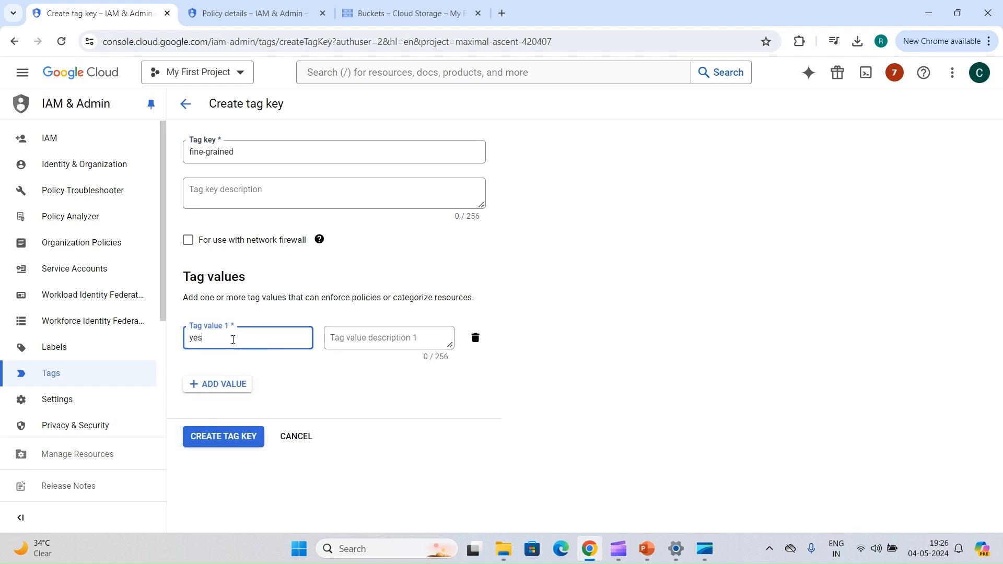
pyautogui.click(222, 442)
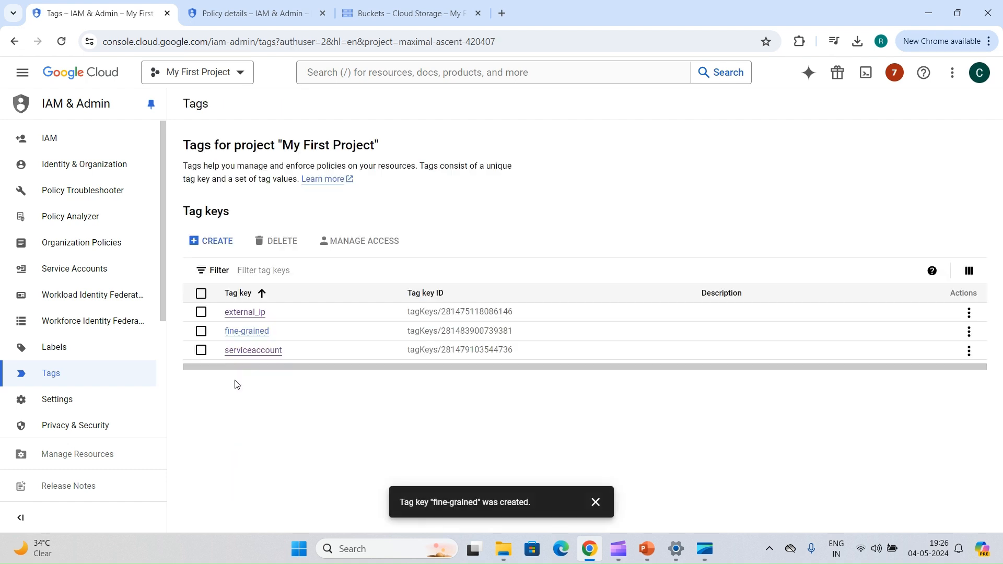
# Edit the Enforce uniform bucket-level access policy and add a second rule with enforcement off.
pyautogui.click(245, 9)
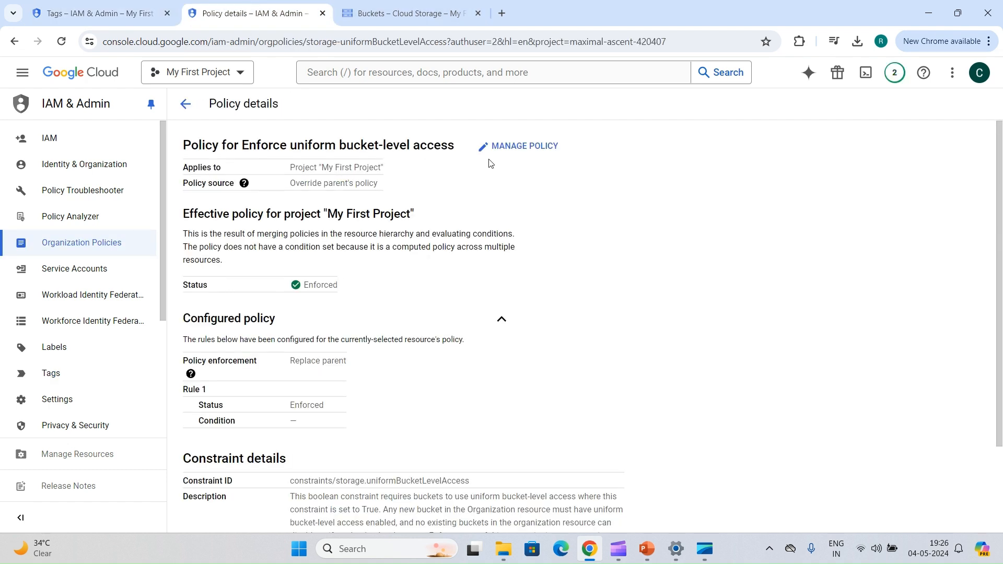
pyautogui.click(517, 148)
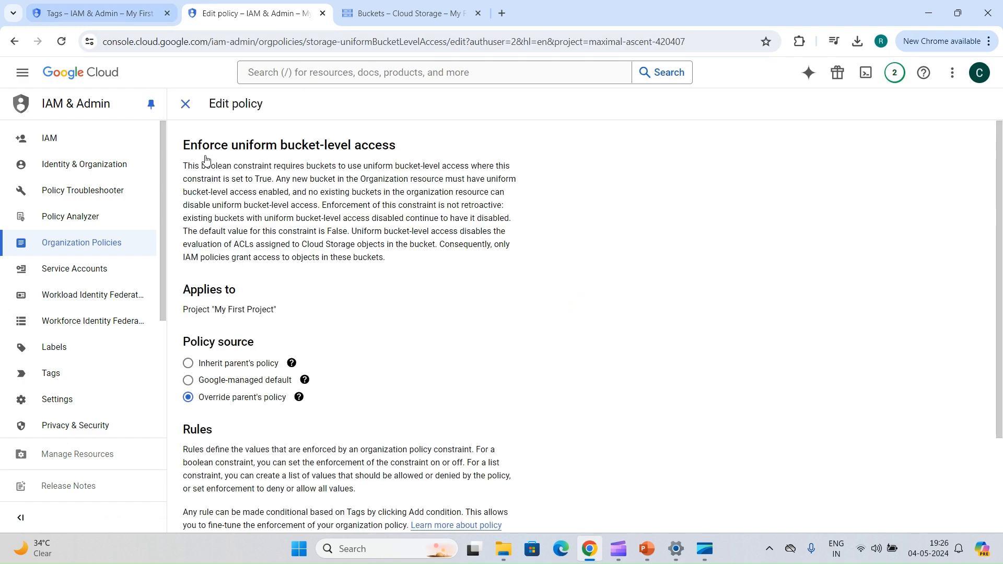
pyautogui.scroll(-3, 206, 160)
pyautogui.click(219, 471)
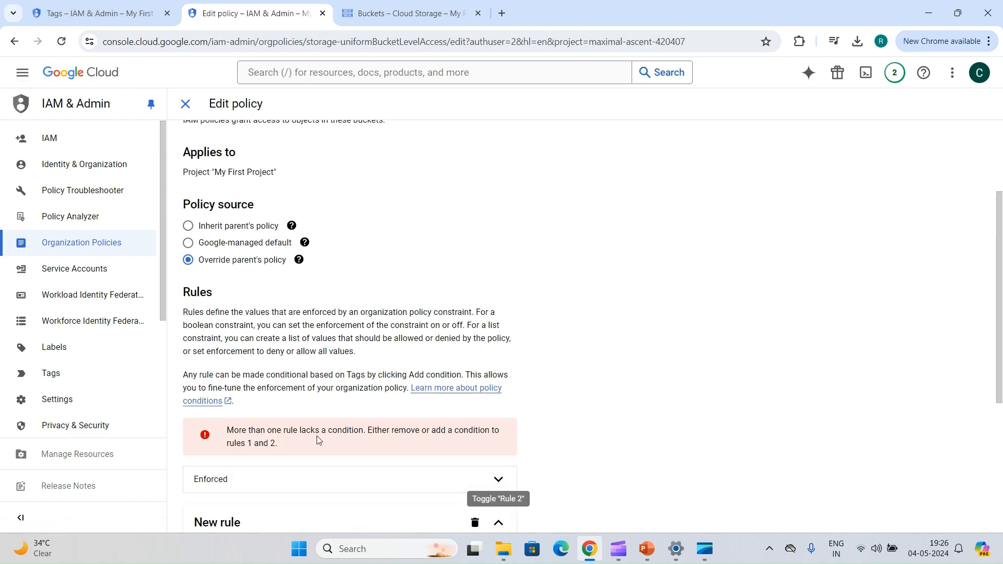
pyautogui.scroll(-5, 317, 436)
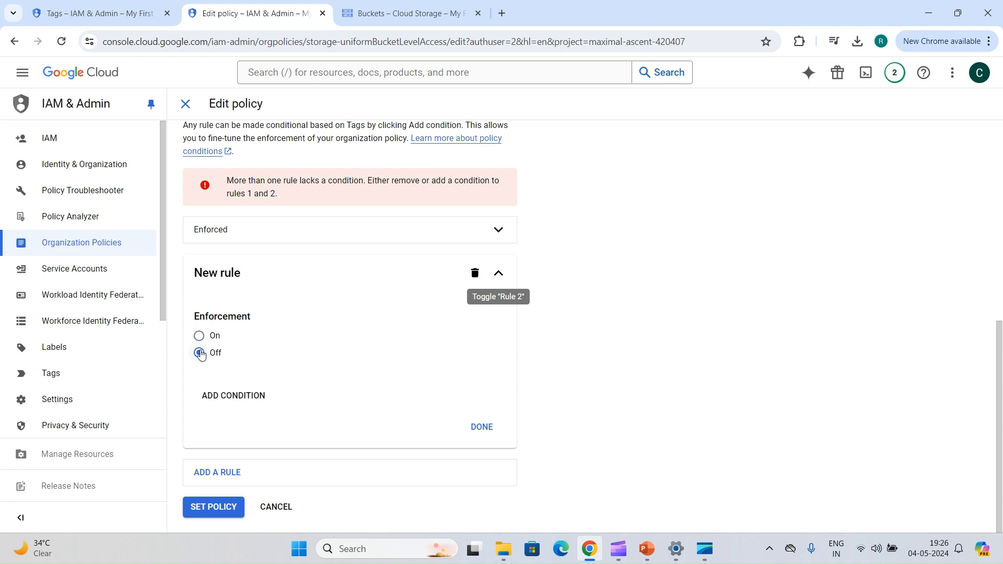
# Add a condition titled "allow fina grained" to the new rule, with condition type Tag and operator "has value".
pyautogui.click(228, 400)
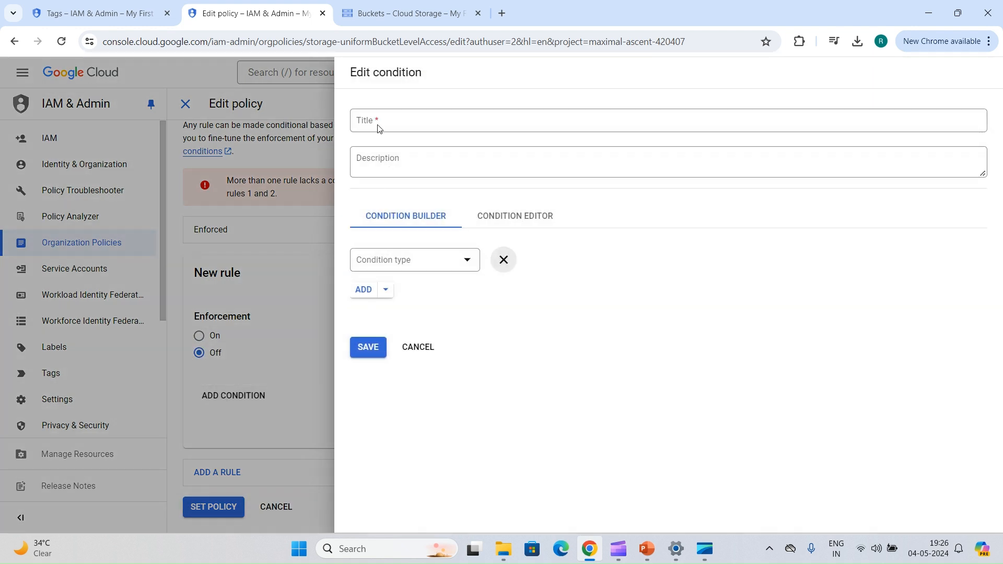
pyautogui.click(380, 129)
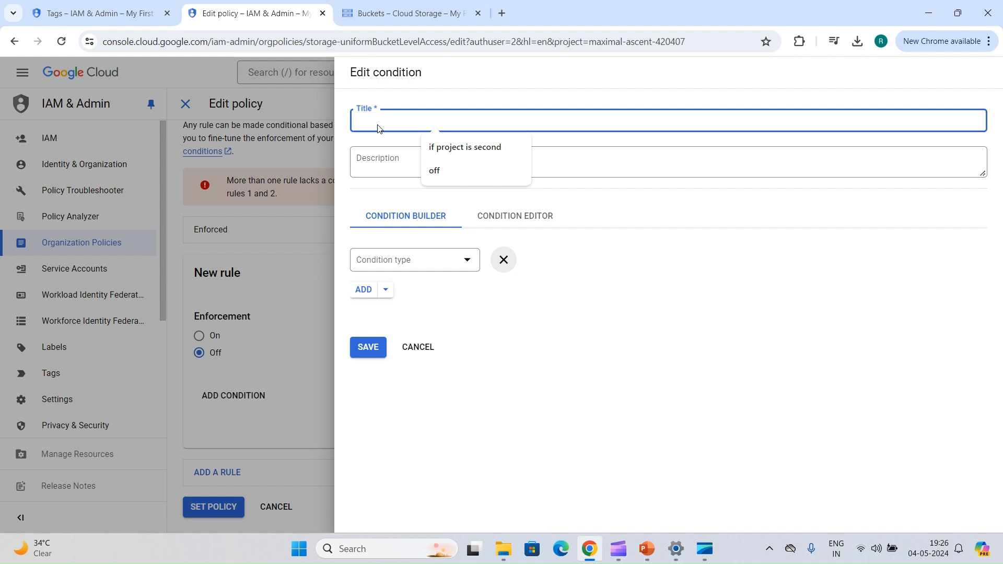
pyautogui.write('allow fi')
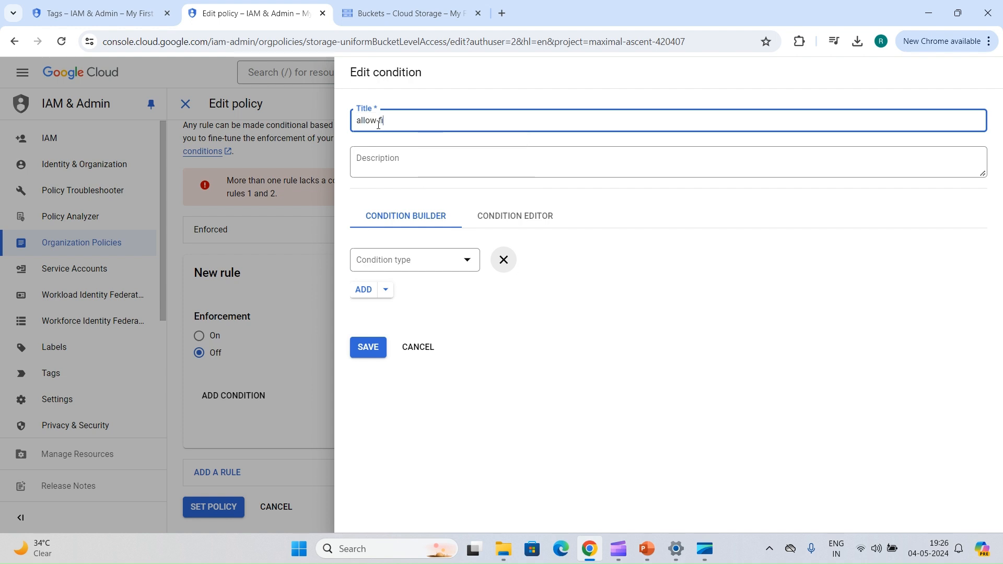
pyautogui.write('na grained')
pyautogui.click(434, 257)
pyautogui.click(397, 339)
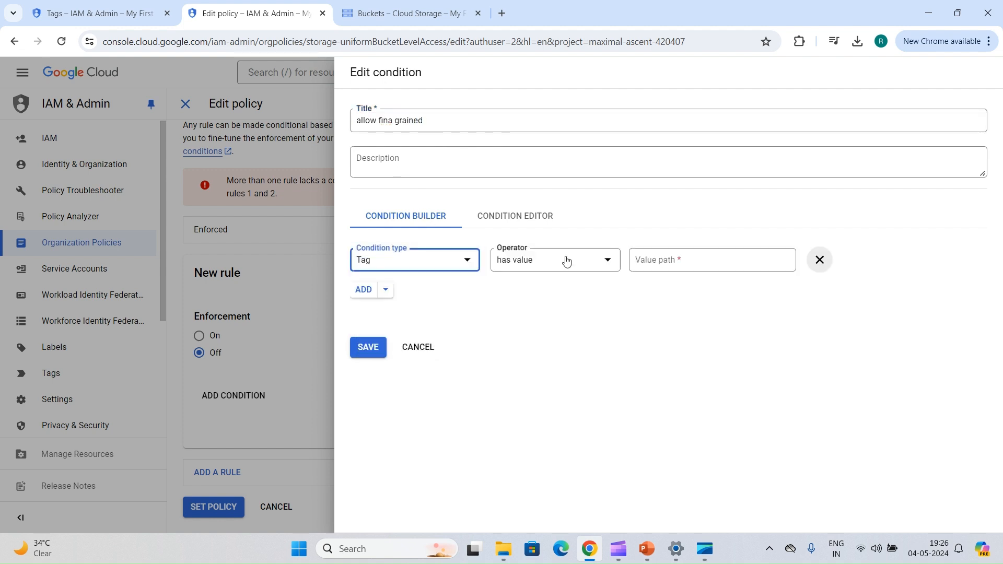
# Copy the tag value path of the yes value under the fine-grained tag key.
pyautogui.click(94, 12)
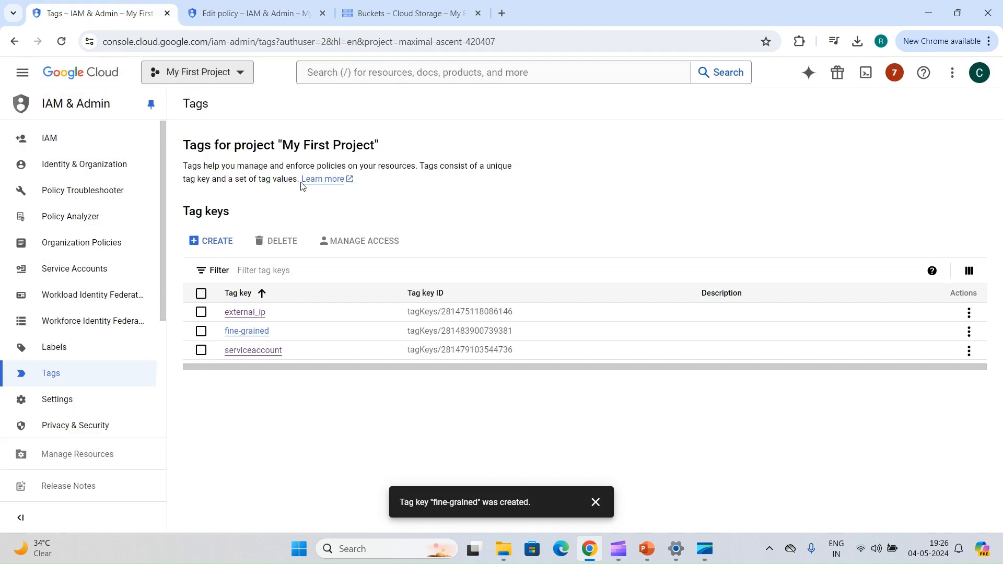
pyautogui.click(239, 332)
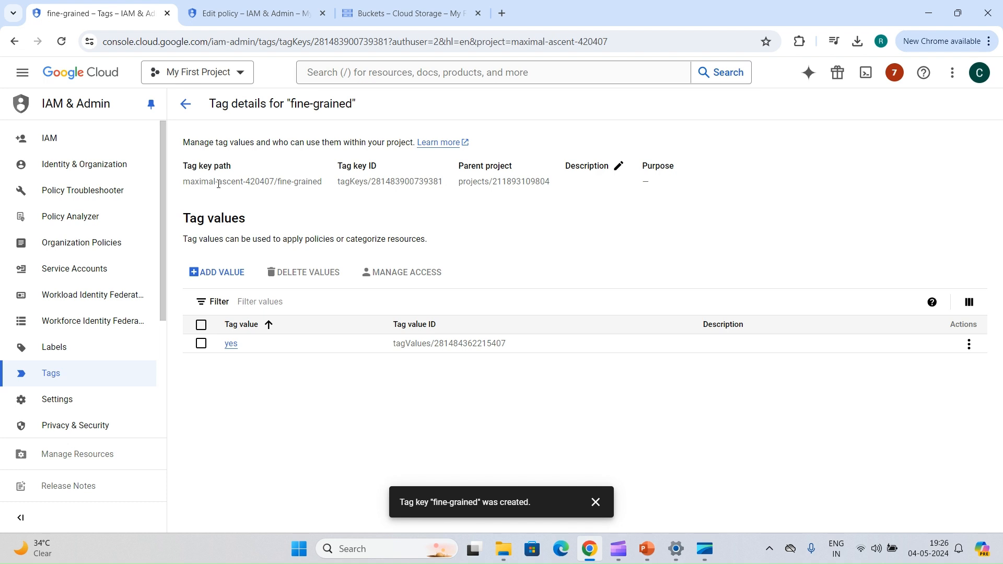
pyautogui.doubleClick(218, 184)
pyautogui.click(229, 344)
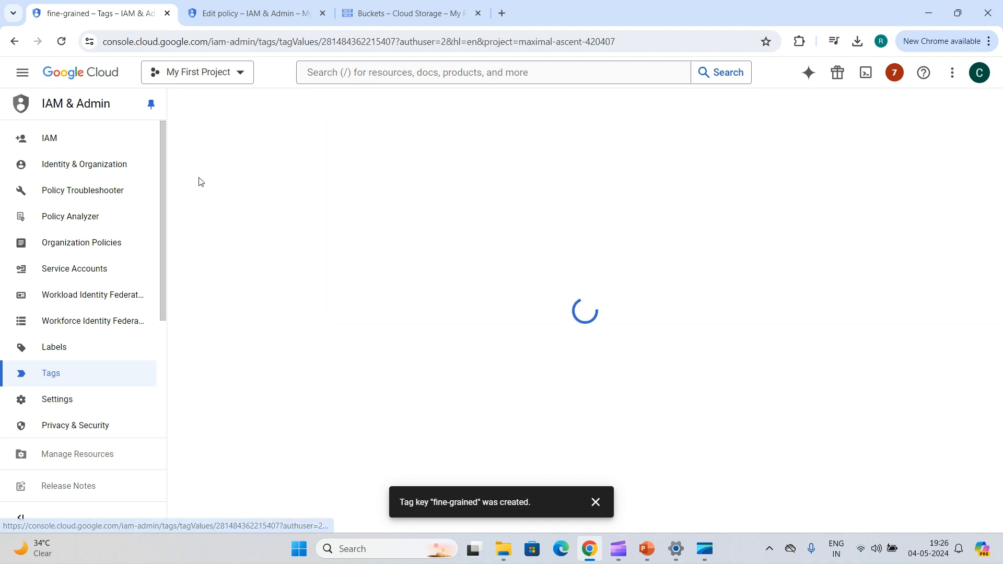
pyautogui.tripleClick(232, 162)
pyautogui.hotkey('ctrl', 'c')
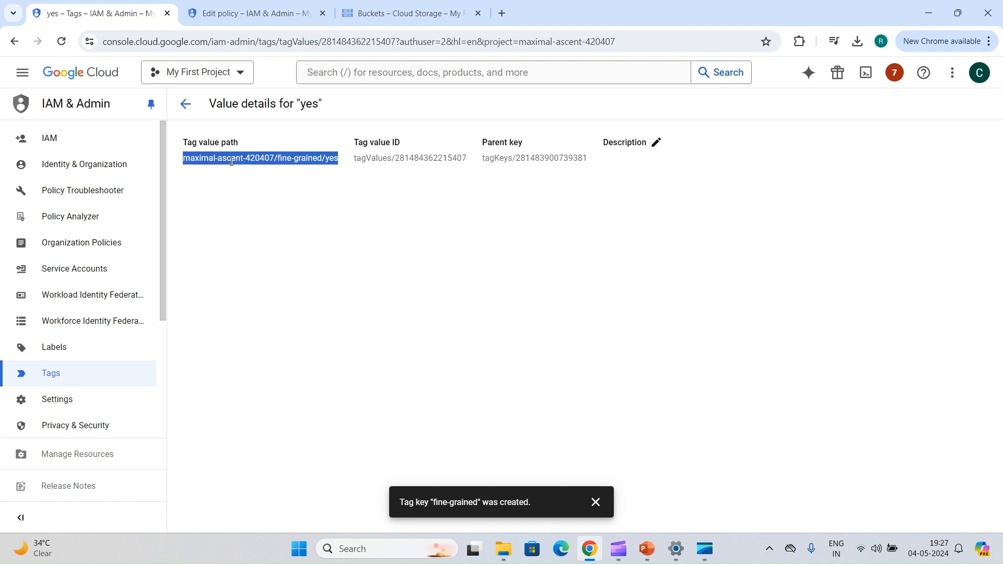
# Set the condition's value path to maximal-ascent-420407/fine-grained/yes, save the condition, and apply the updated policy.
pyautogui.click(374, 5)
pyautogui.click(280, 6)
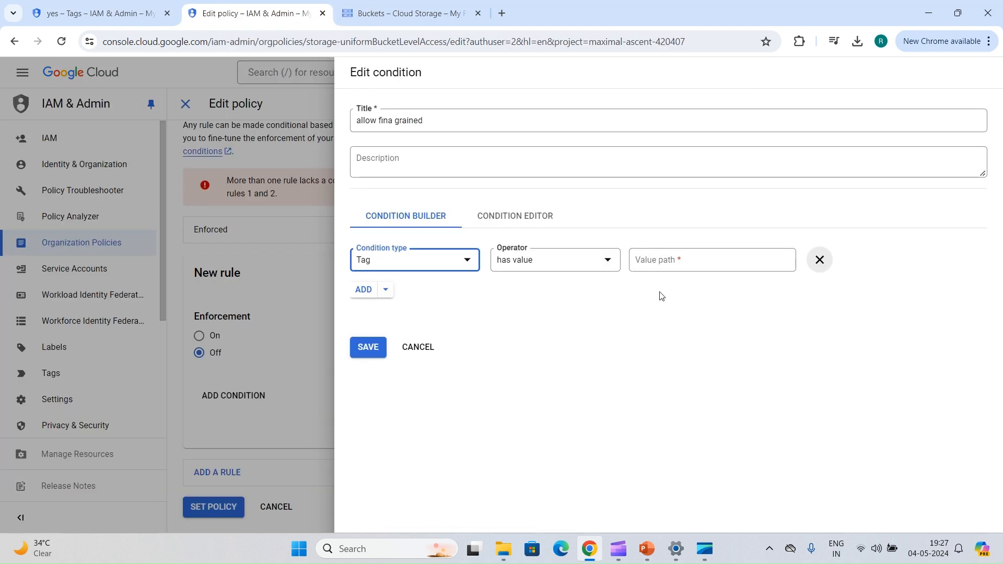
pyautogui.click(668, 261)
pyautogui.hotkey('ctrl', 'v')
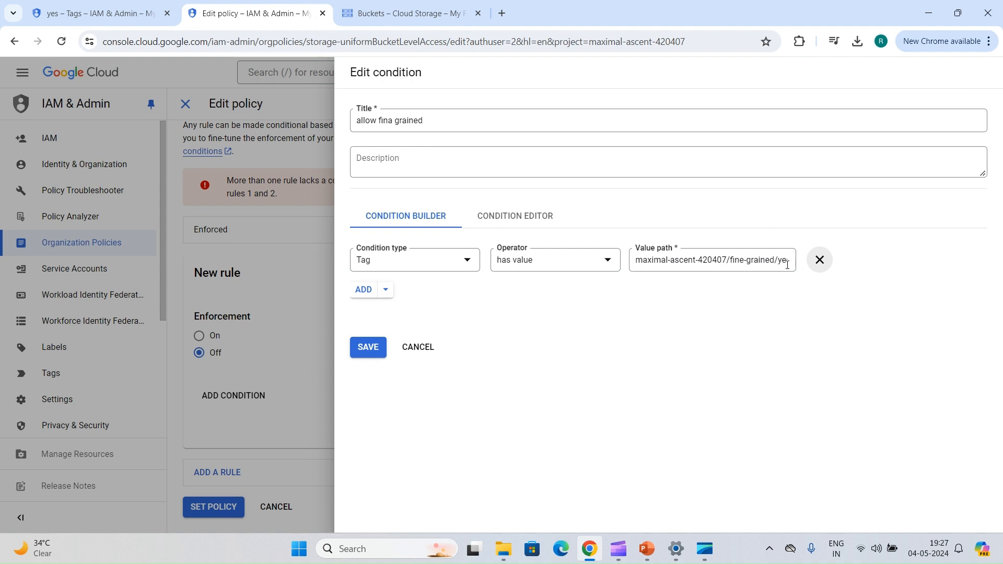
pyautogui.click(375, 350)
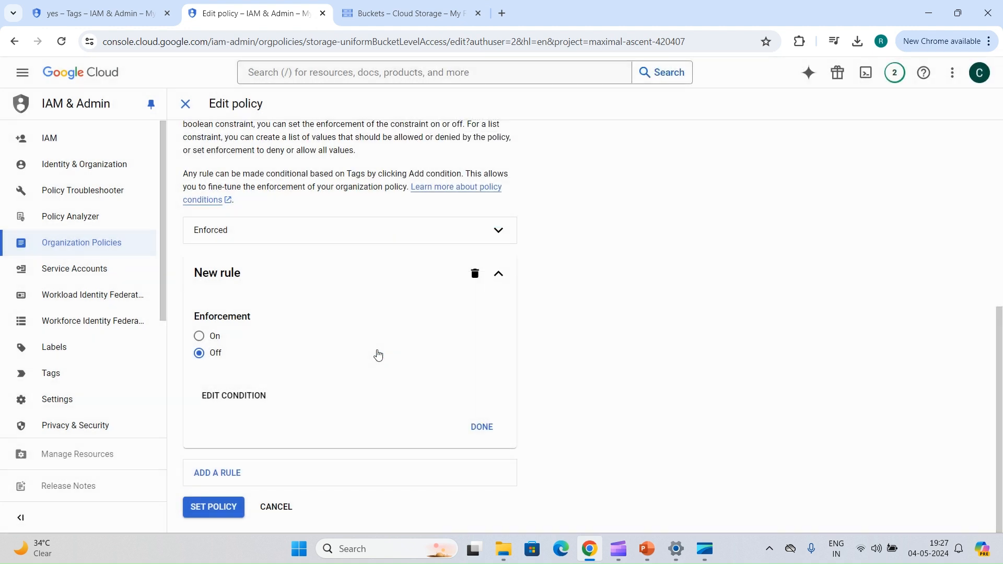
pyautogui.click(212, 507)
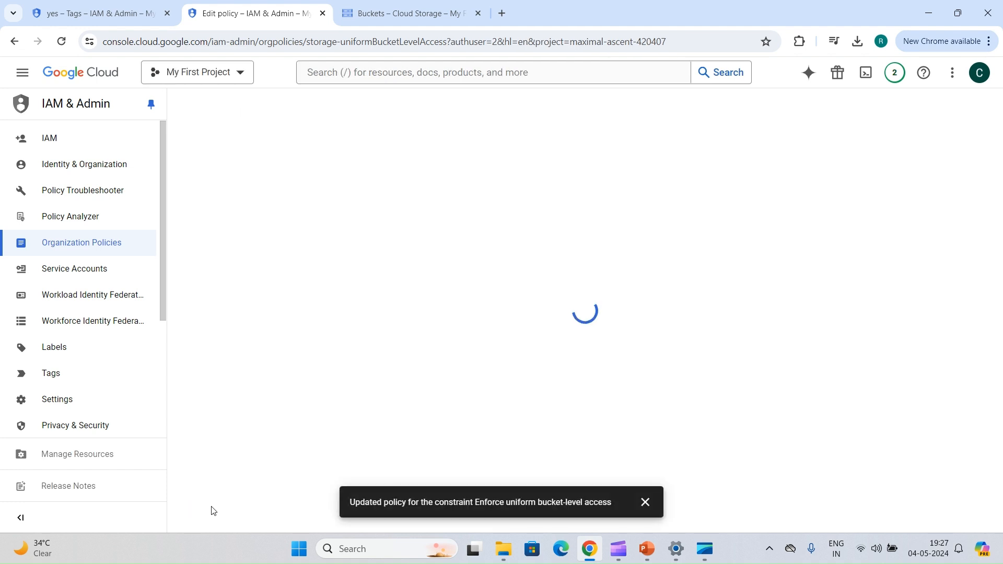
pyautogui.scroll(-3, 257, 407)
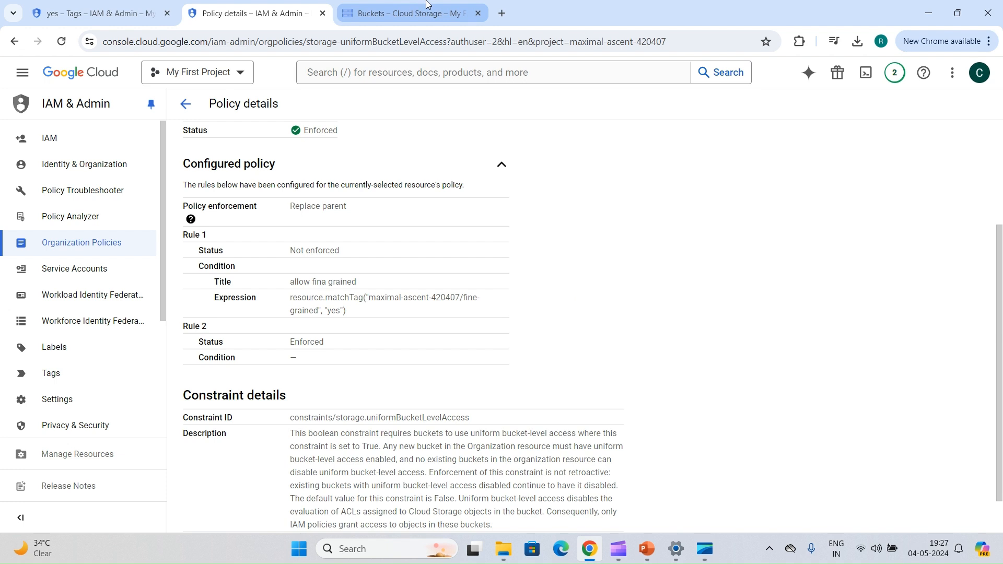
# Open the tags of the testcloudconcepts bucket for editing and select the current project as the scope for direct tags.
pyautogui.click(407, 13)
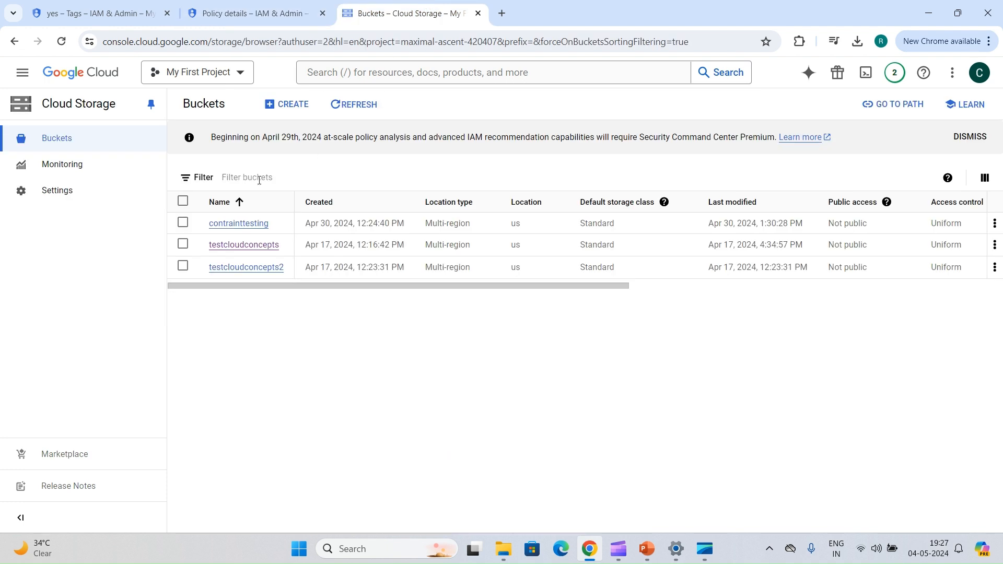
pyautogui.click(249, 246)
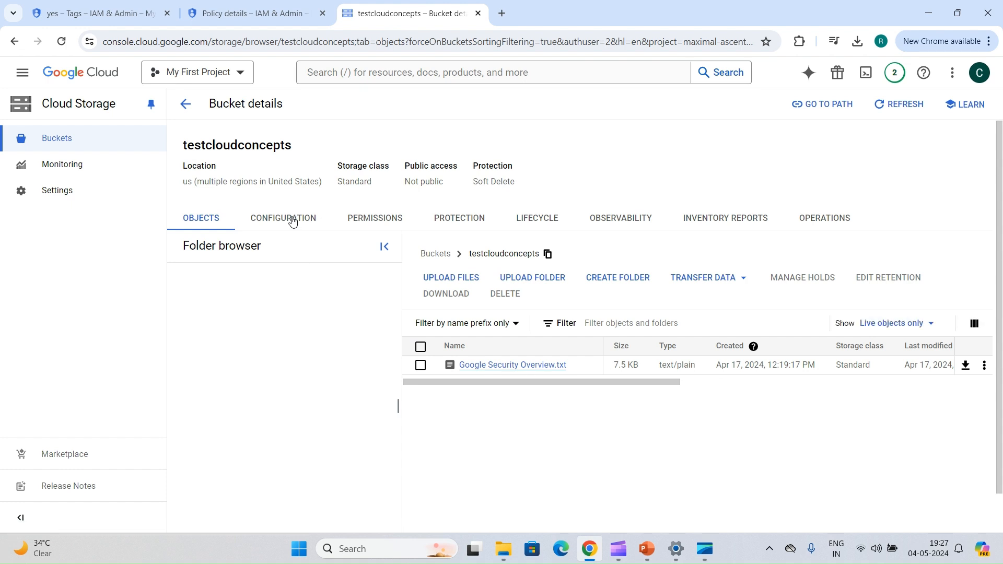
pyautogui.click(293, 221)
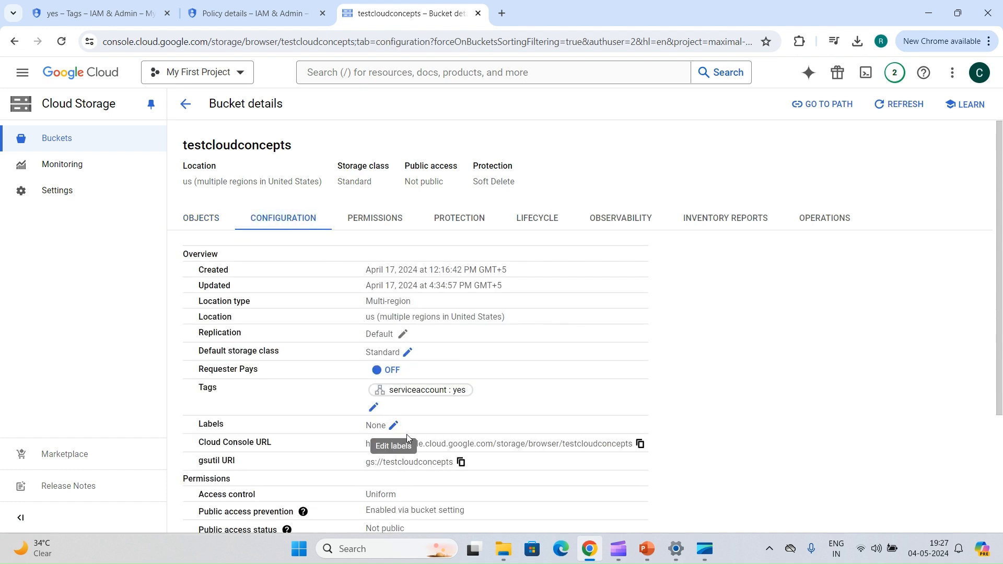
pyautogui.click(374, 408)
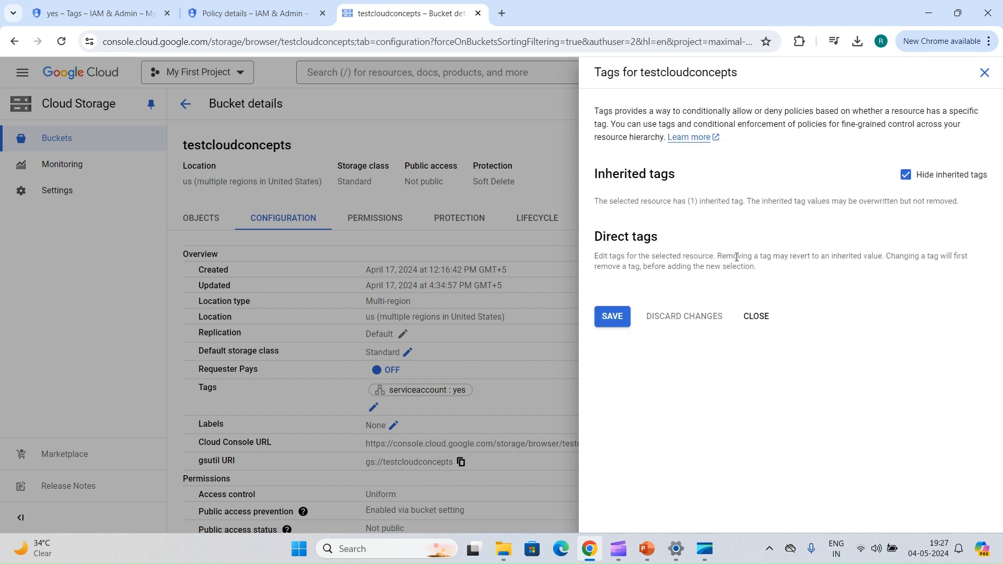
pyautogui.click(662, 297)
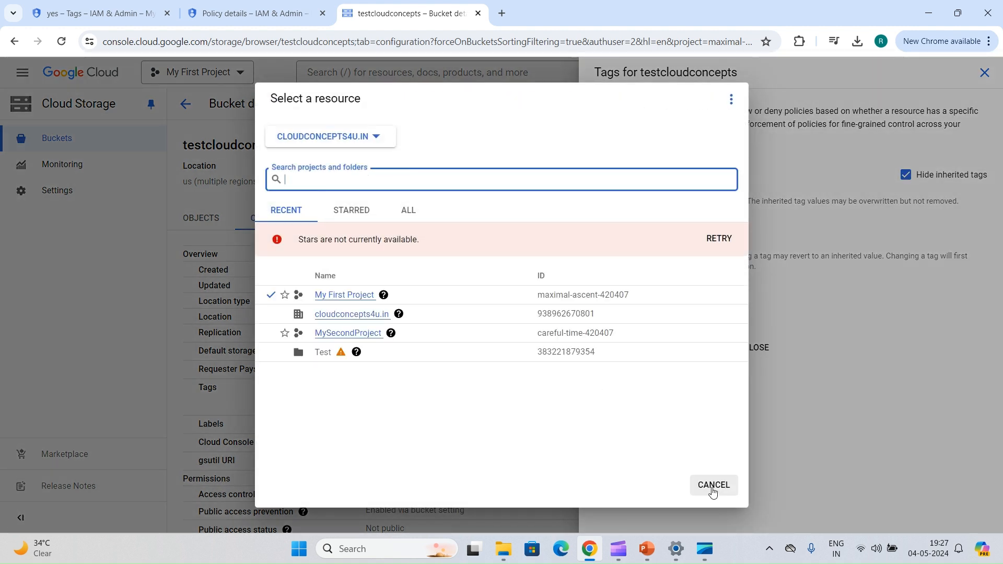
pyautogui.click(714, 485)
pyautogui.click(678, 295)
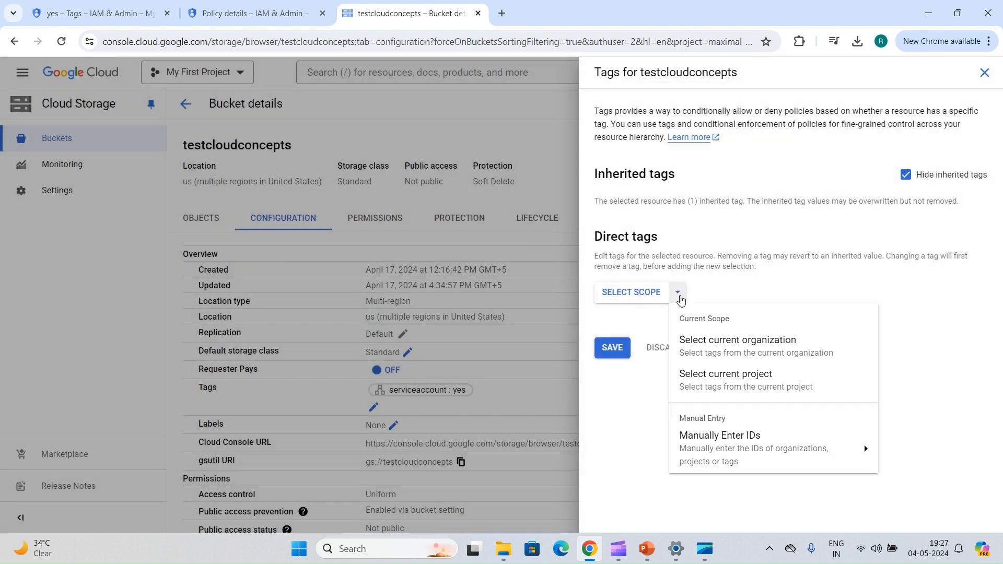
pyautogui.click(713, 380)
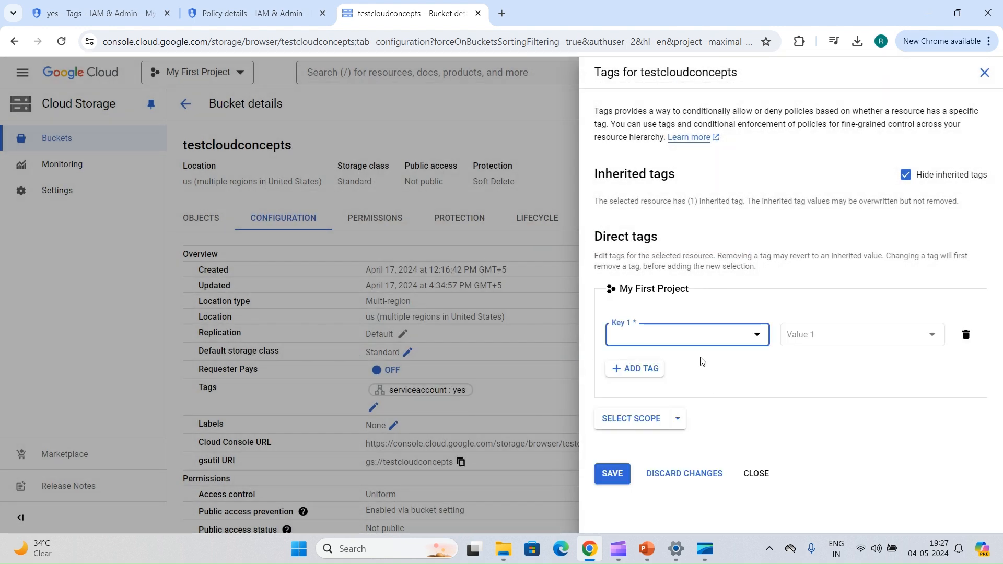
# Add the direct tag fine-grained with value yes to the bucket, save and confirm the change, and reload the bucket configuration.
pyautogui.click(685, 338)
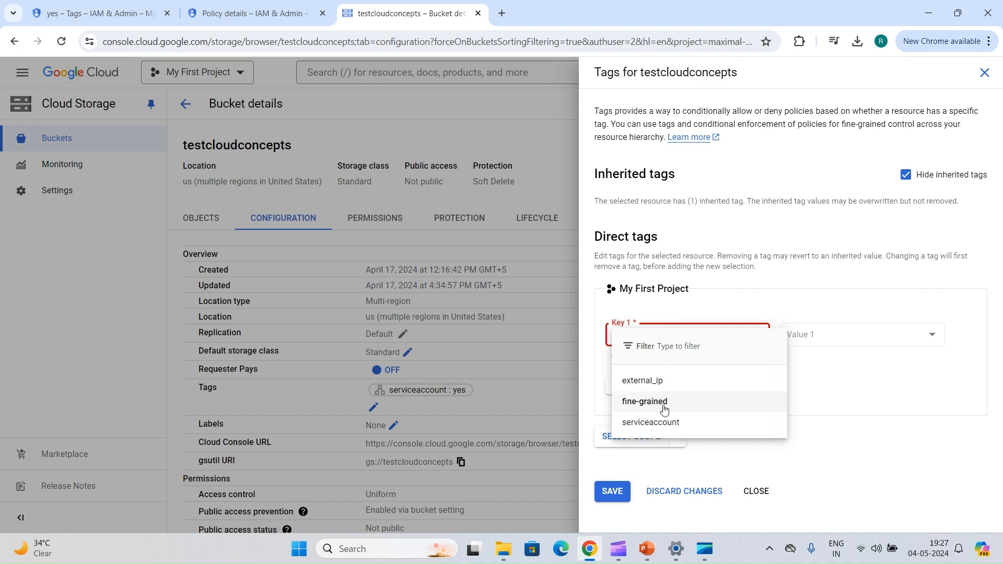
pyautogui.click(664, 402)
pyautogui.click(815, 340)
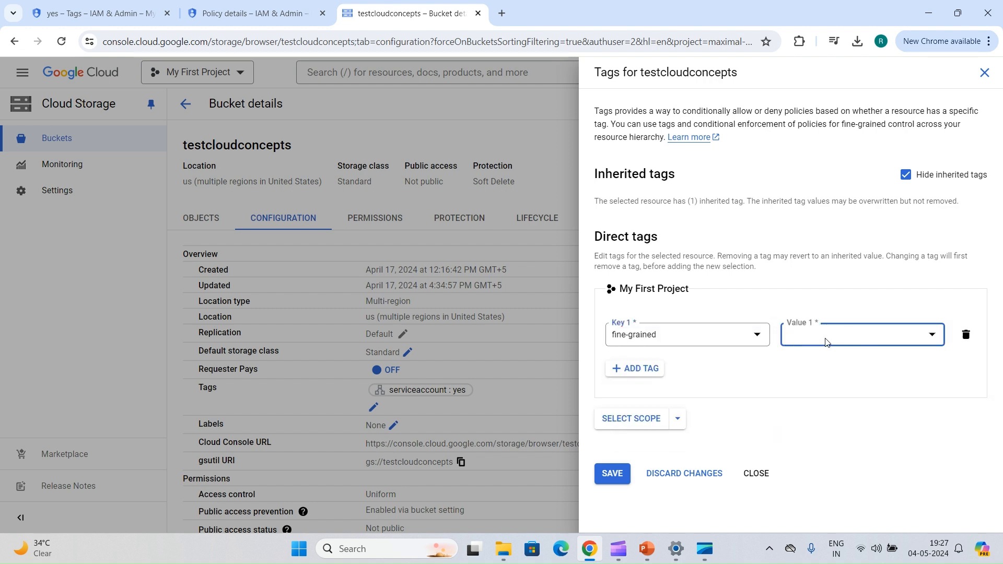
pyautogui.click(808, 382)
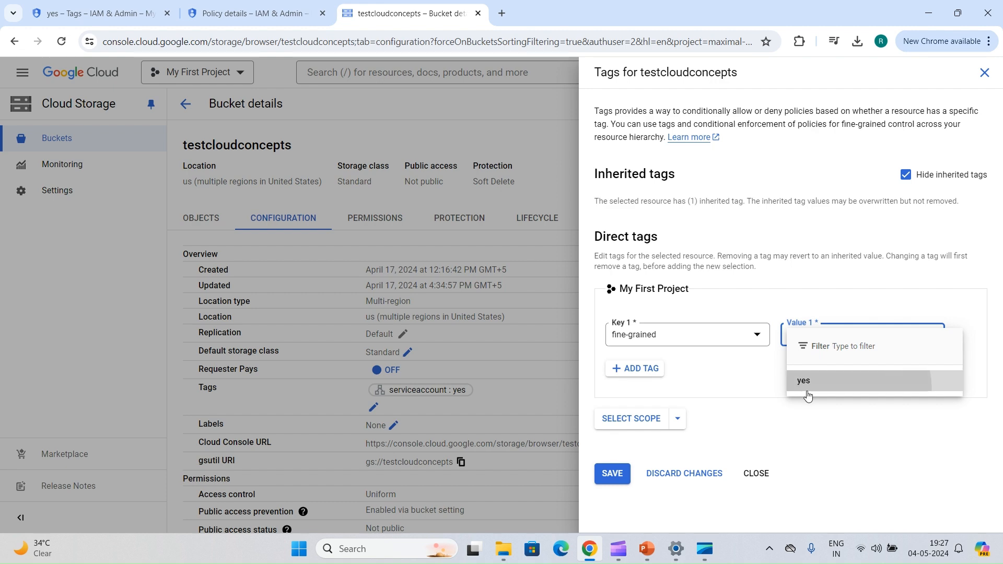
pyautogui.click(605, 480)
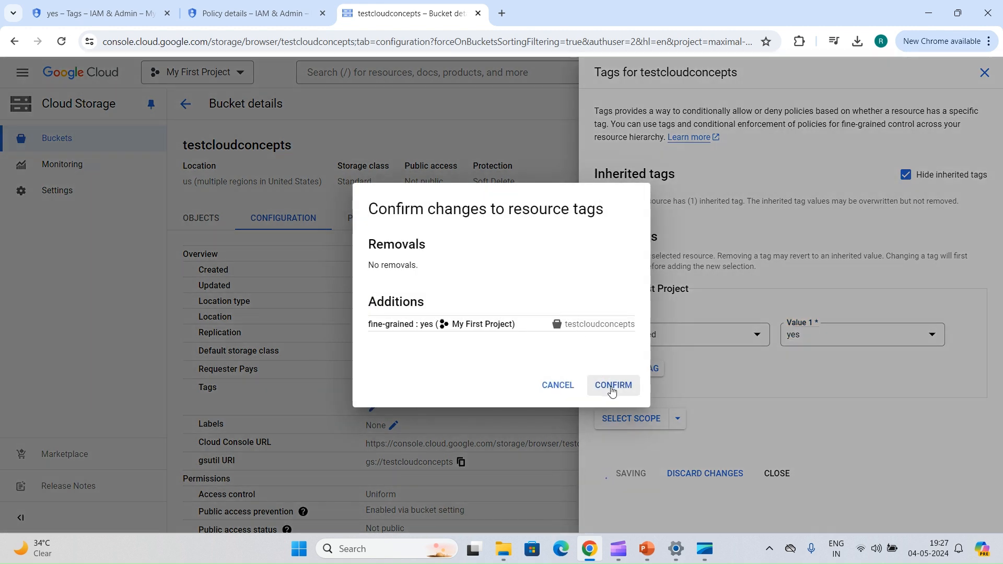
pyautogui.click(612, 387)
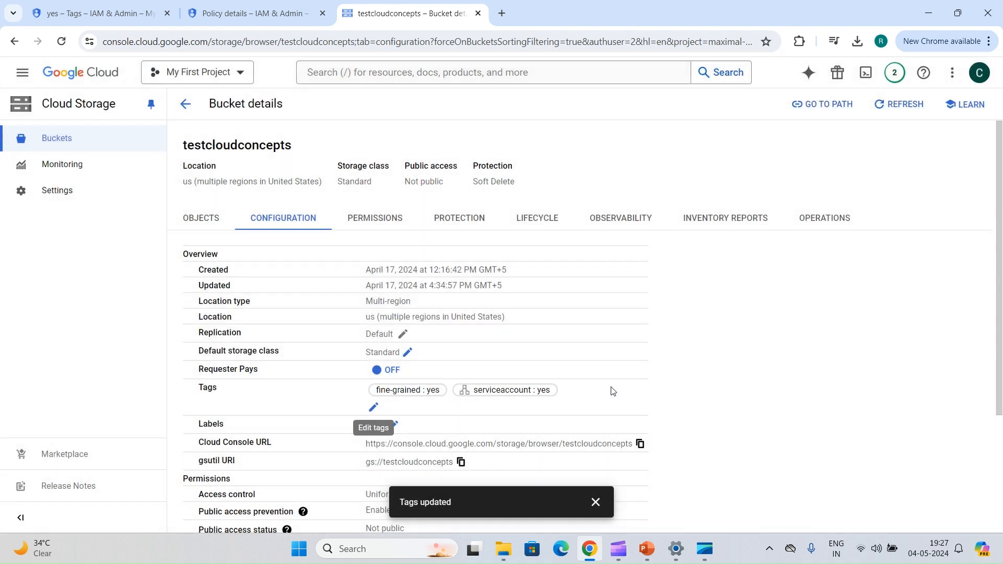
pyautogui.scroll(-3, 493, 361)
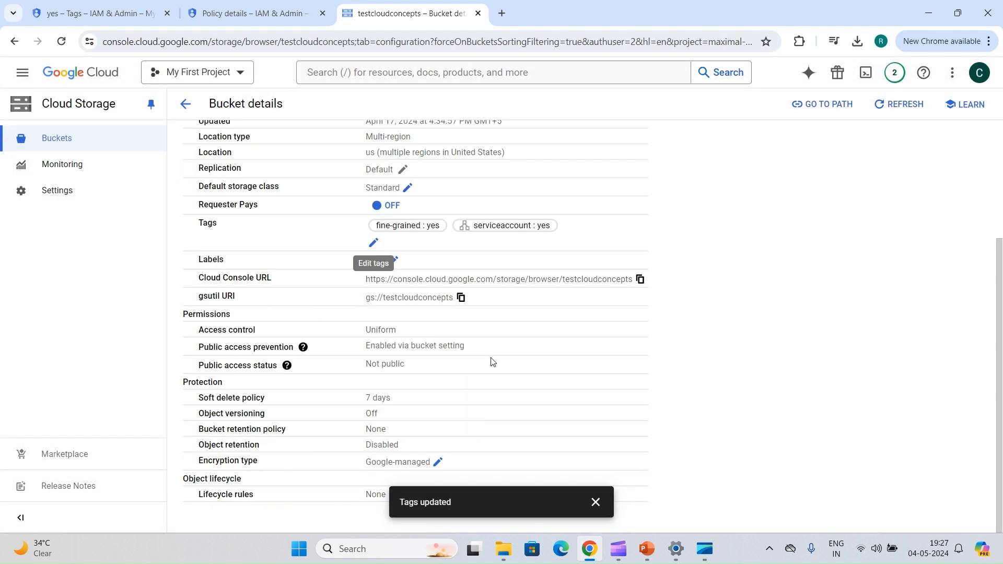
pyautogui.press('F5')
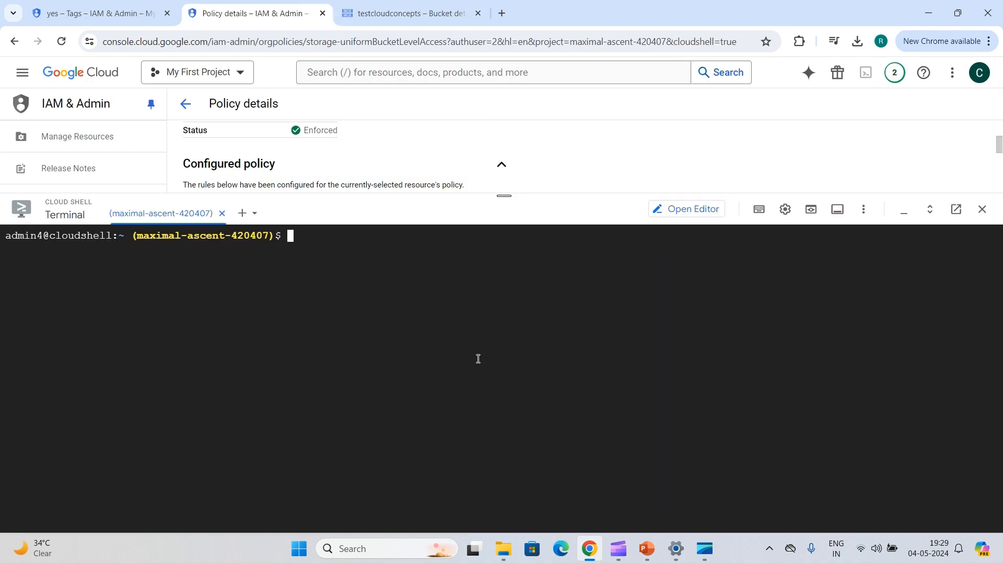
# Run gcloud storage buckets update gs://testcloudconcepts --no-uniform-bucket-level-access in Cloud Shell and authorize the credentials request.
pyautogui.write('gcloud storage buckets update gs://testcloudconcepts --no-uniform-bucket-level-access')
pyautogui.press('Return')
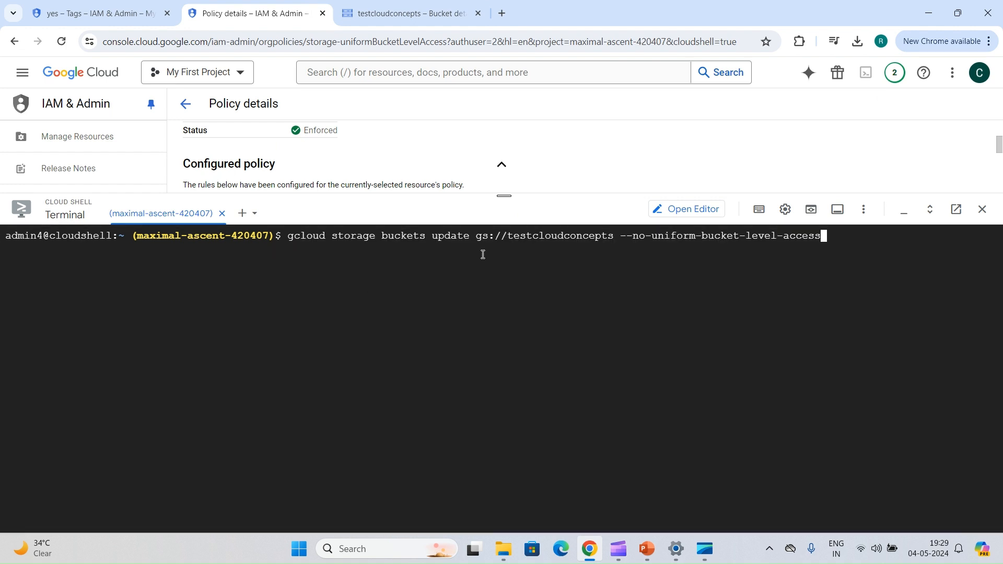
pyautogui.click(372, 7)
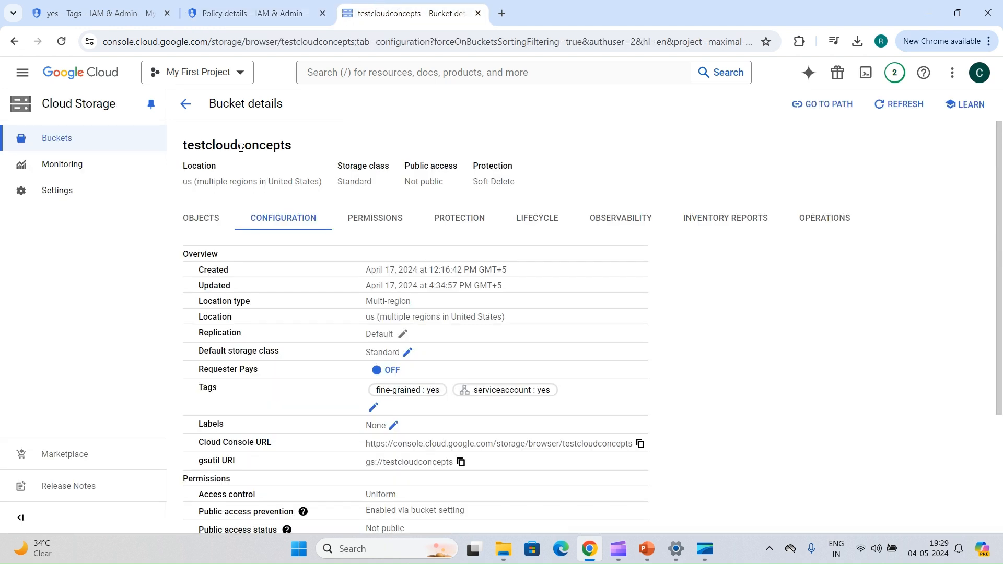
pyautogui.click(293, 7)
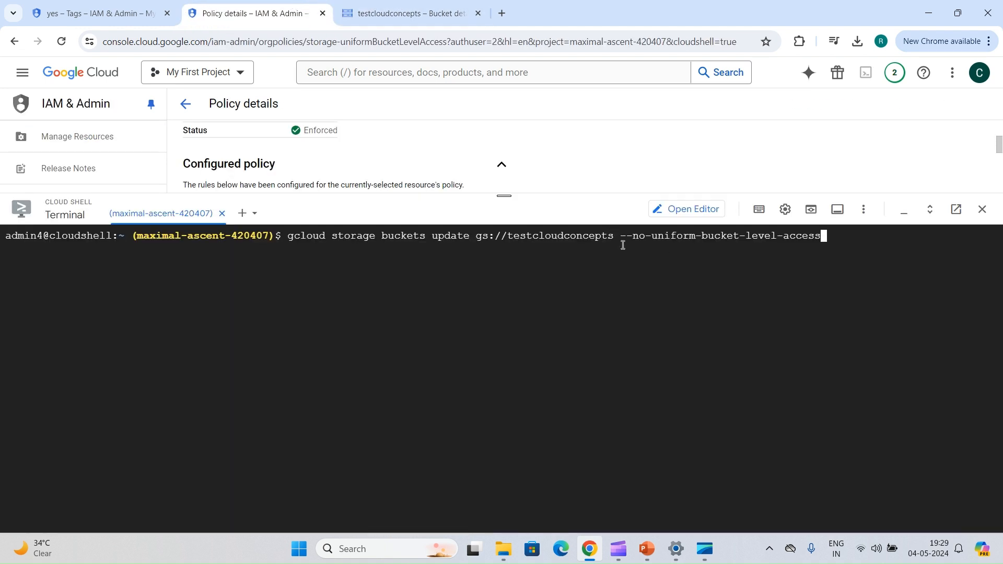
pyautogui.click(344, 5)
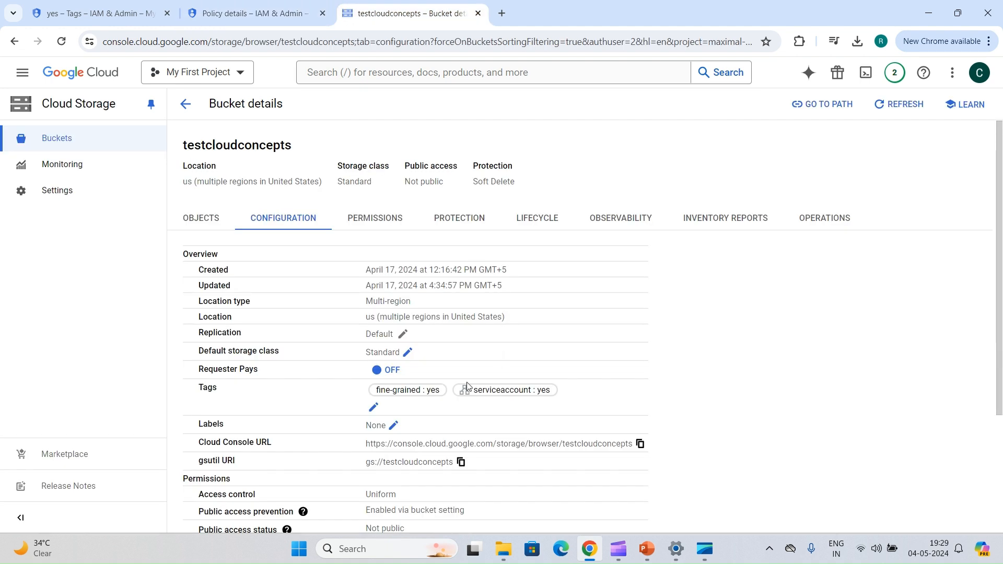
pyautogui.scroll(-1, 416, 463)
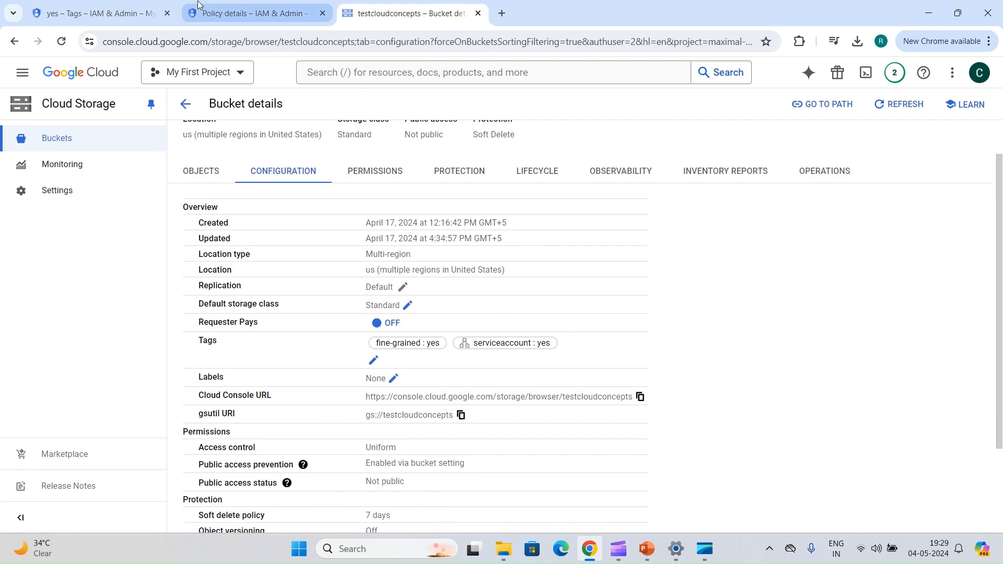
pyautogui.click(241, 19)
pyautogui.press('Return')
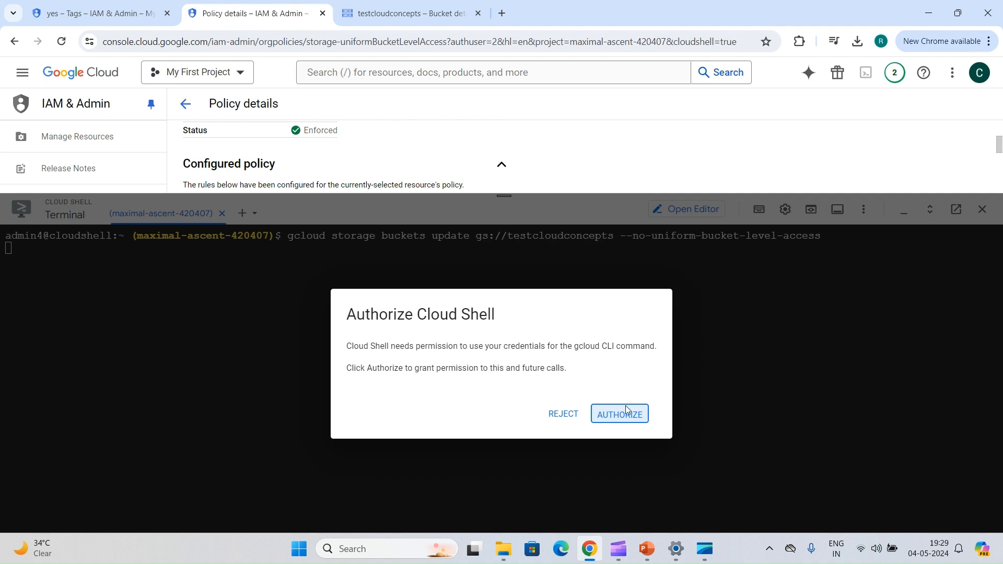
pyautogui.click(625, 411)
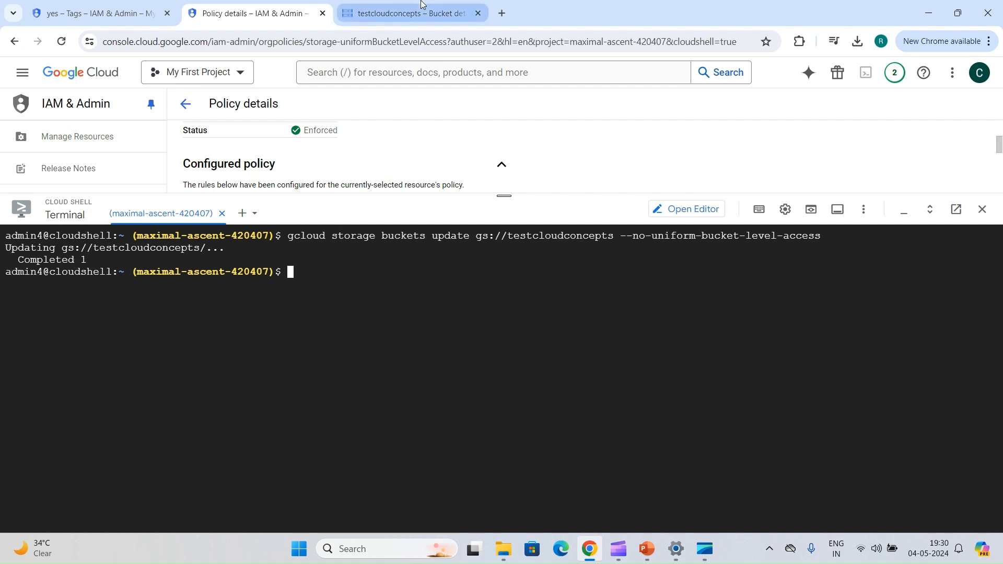
# Check the access control setting and its available options in the testcloudconcepts bucket's configuration without changing them.
pyautogui.click(410, 13)
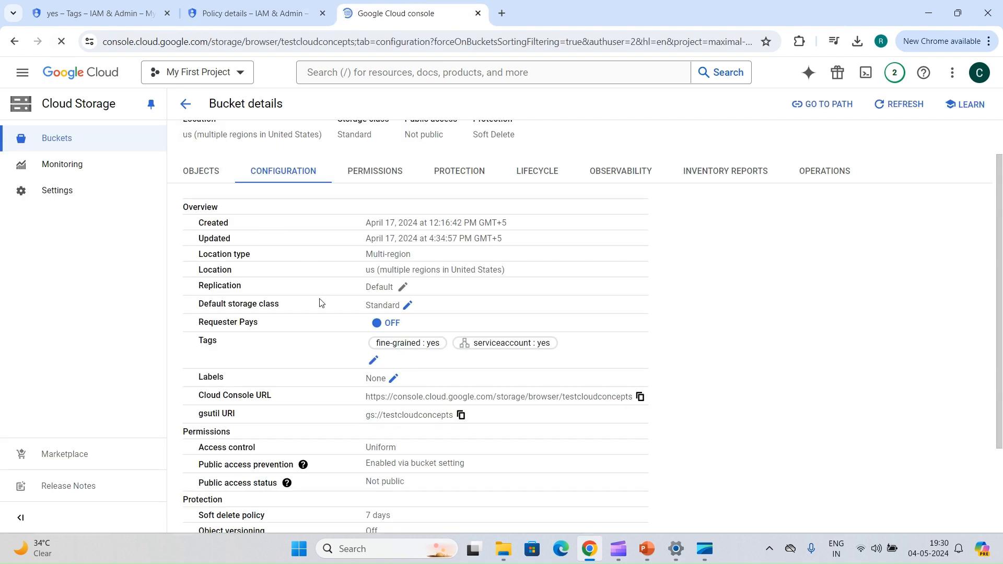
pyautogui.scroll(-3, 325, 358)
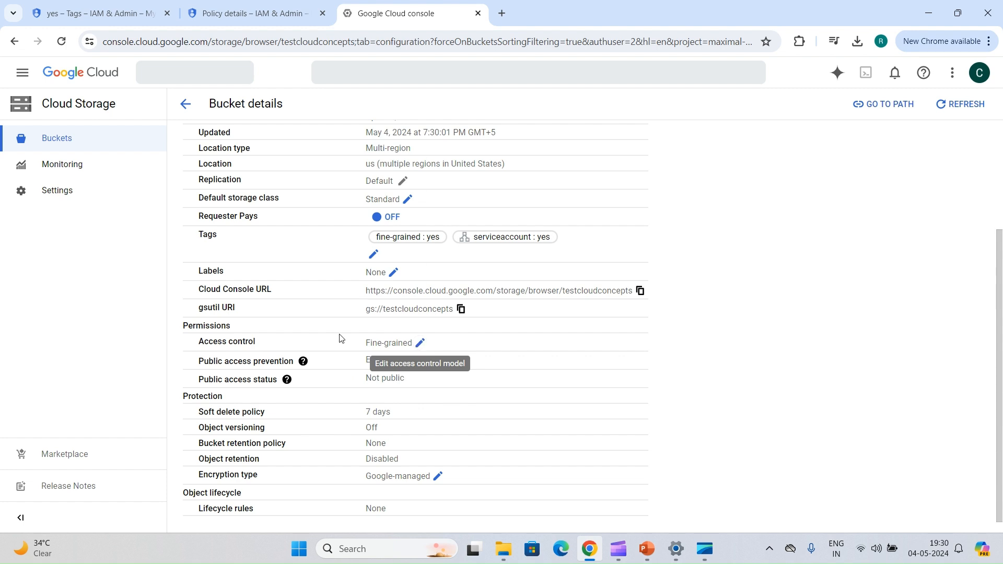
pyautogui.click(425, 345)
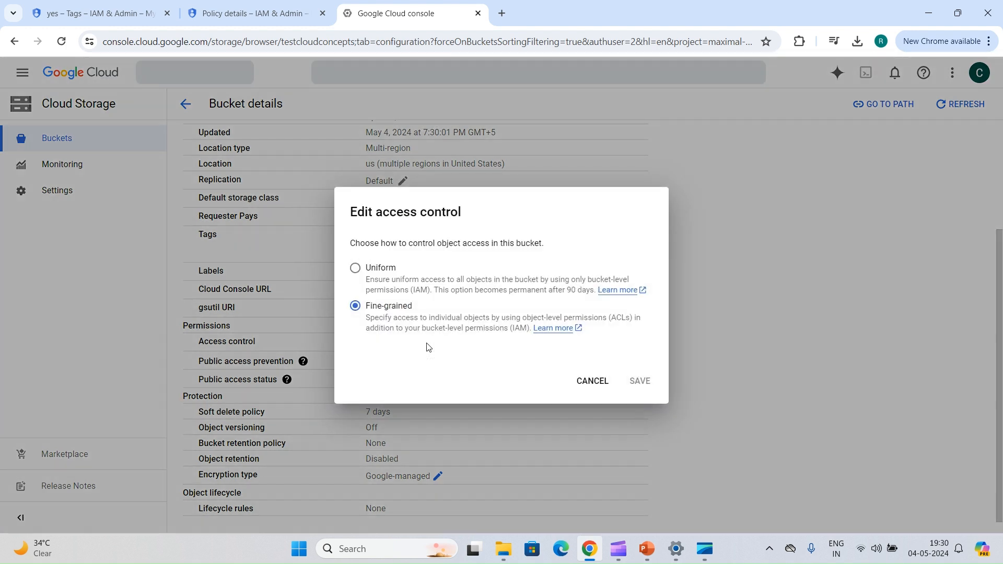
pyautogui.click(588, 390)
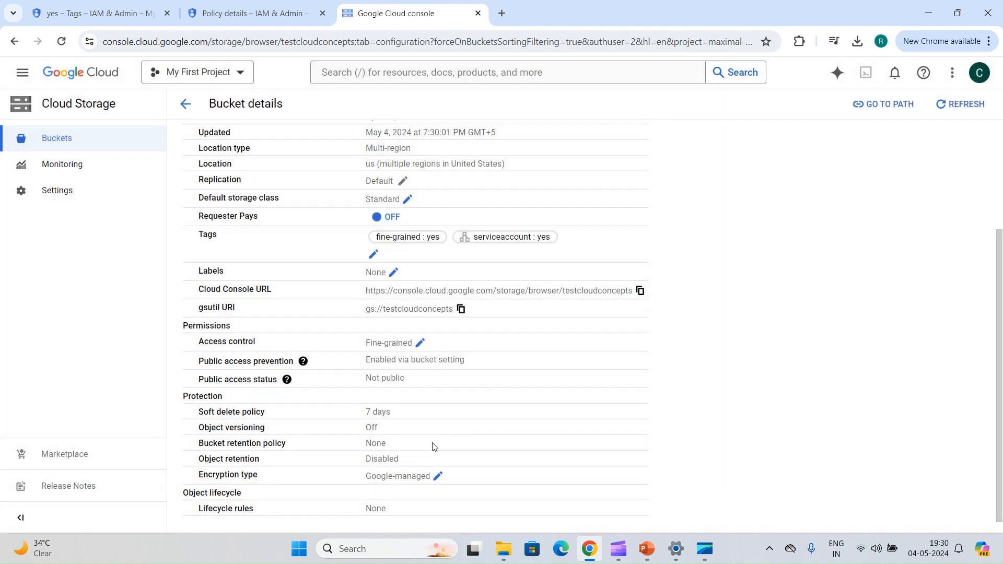
pyautogui.click(421, 349)
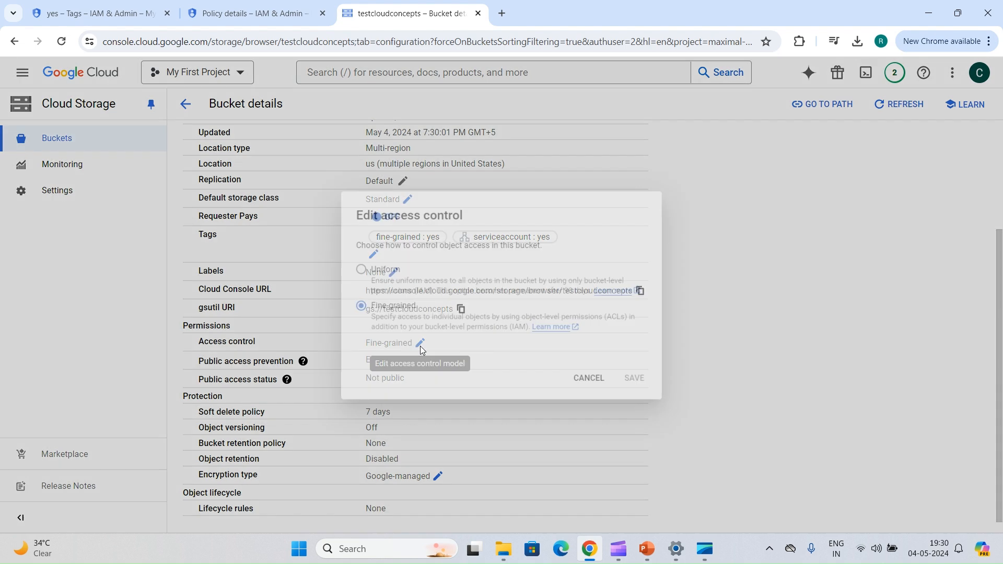
pyautogui.click(587, 383)
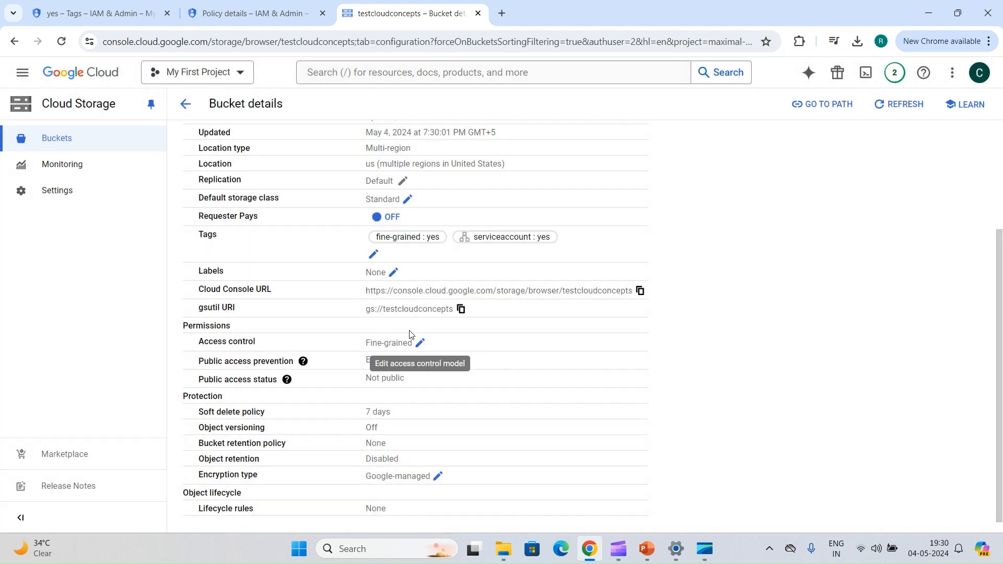
# Examine the tags and access control setting in the configuration of the testcloudconcepts2 bucket.
pyautogui.click(187, 109)
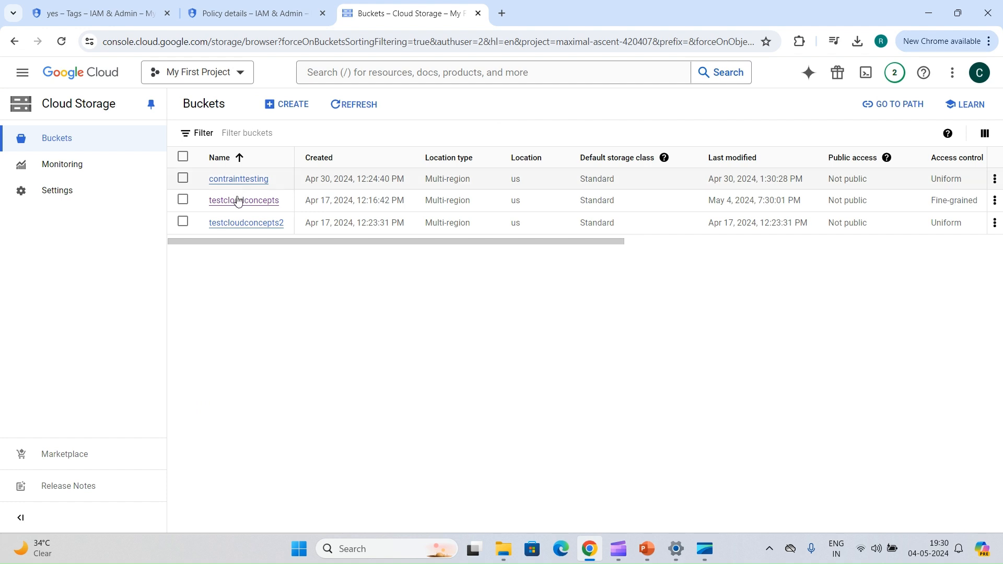
pyautogui.click(238, 230)
pyautogui.click(261, 268)
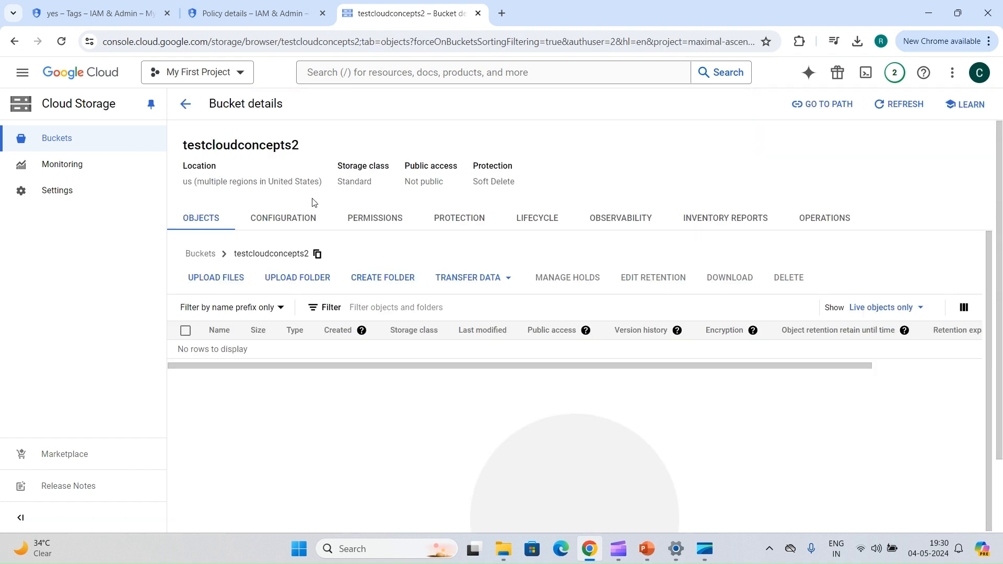
pyautogui.click(273, 223)
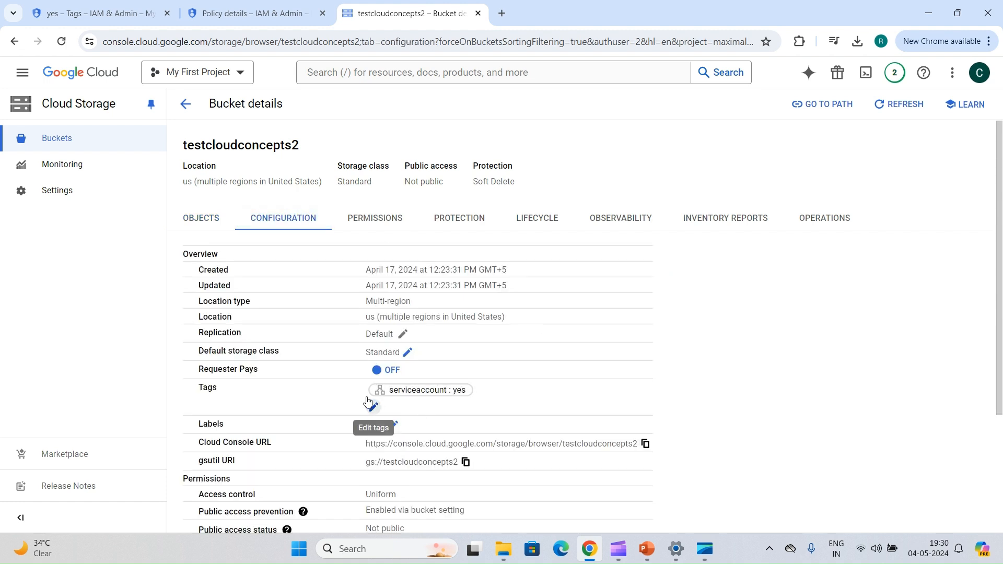
pyautogui.scroll(-3, 350, 415)
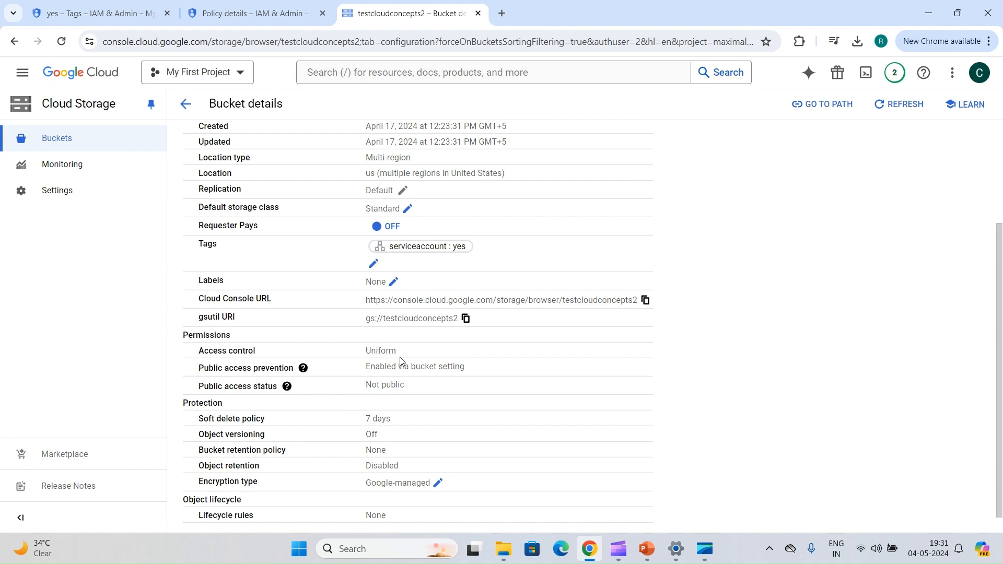
# Run gcloud storage buckets update gs://testcloudconcepts2 --no-uniform-bucket-level-access in Cloud Shell and highlight the response.
pyautogui.click(79, 6)
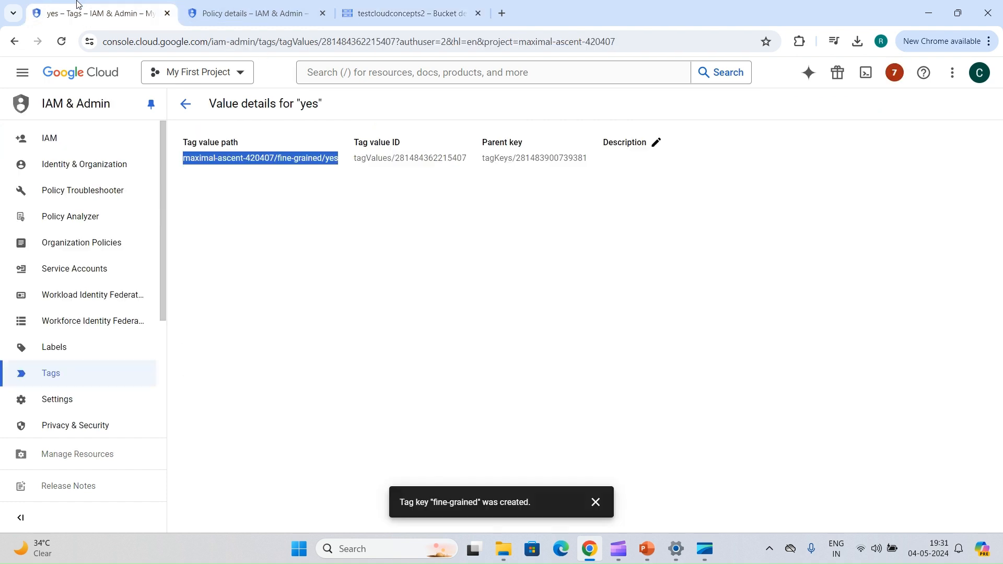
pyautogui.click(194, 3)
pyautogui.press('Return')
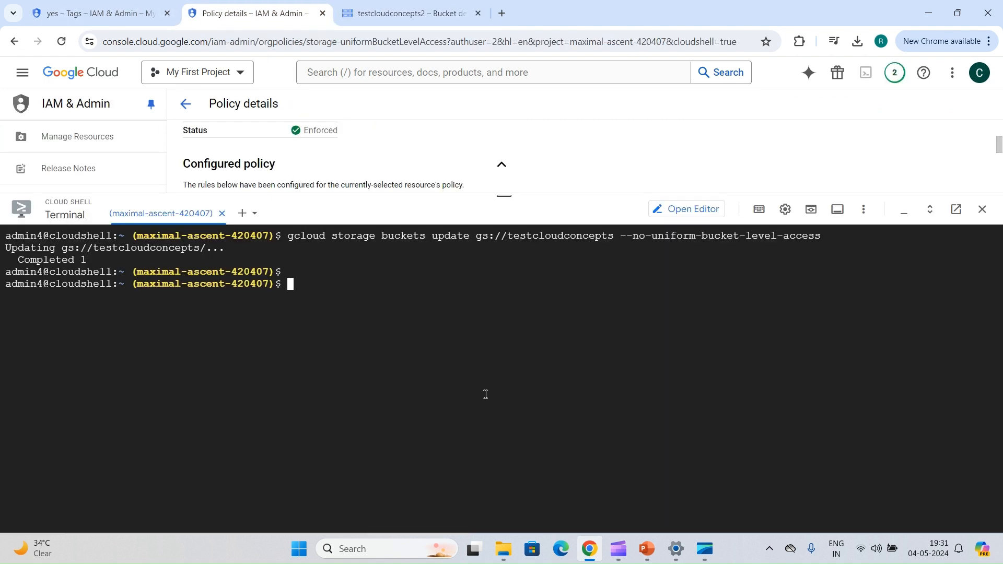
pyautogui.press('Up')
pyautogui.press('Left')
pyautogui.press('Left')
pyautogui.press('Left')
pyautogui.press('Left')
pyautogui.press('Left')
pyautogui.press('Left')
pyautogui.press('Left')
pyautogui.press('Left')
pyautogui.press('Left')
pyautogui.press('Left')
pyautogui.press('Left')
pyautogui.press('Left')
pyautogui.press('Left')
pyautogui.press('Left')
pyautogui.press('Left')
pyautogui.press('Left')
pyautogui.press('Left')
pyautogui.press('Left')
pyautogui.press('Left')
pyautogui.press('Left')
pyautogui.press('Left')
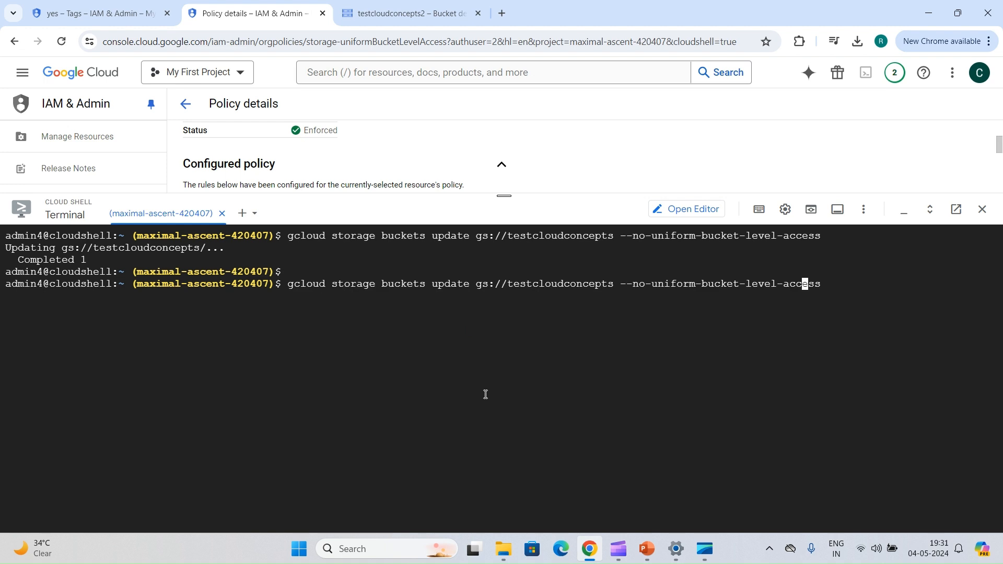
pyautogui.press('Left')
pyautogui.press('Left')
pyautogui.write('2')
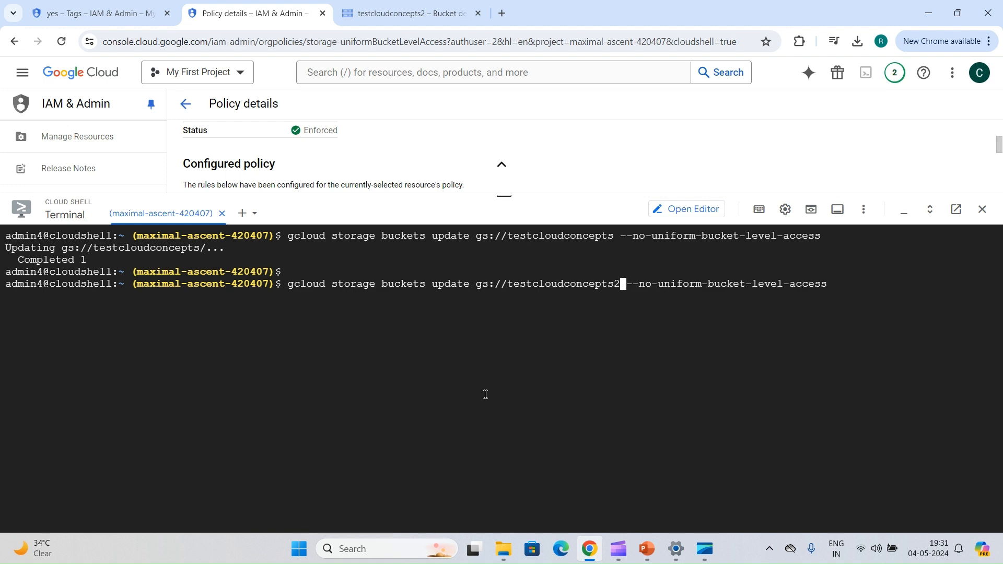
pyautogui.press('Return')
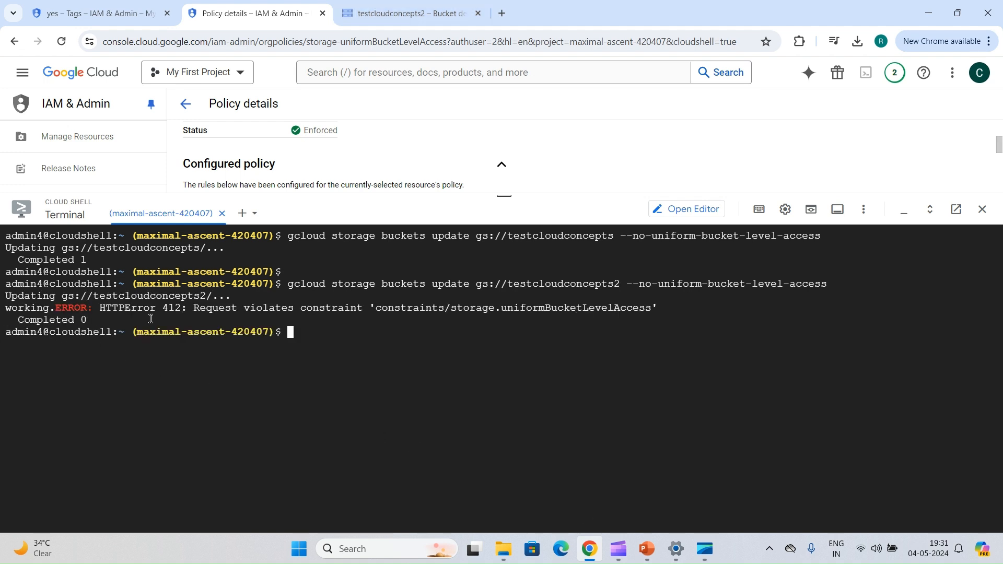
pyautogui.moveTo(199, 308); pyautogui.dragTo(360, 320)
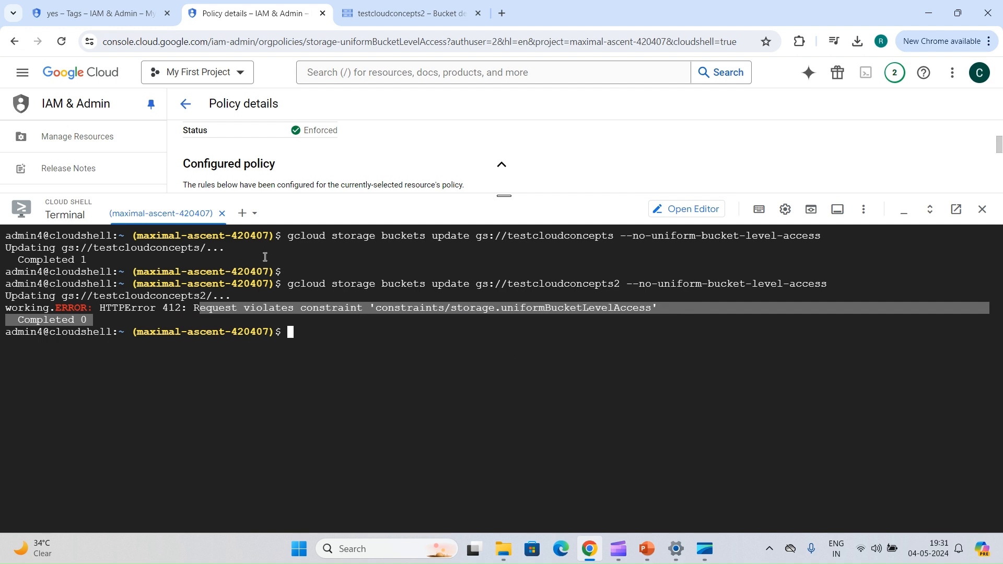
# Shrink the Cloud Shell pane, examine the uniform bucket-level access policy's configured rules, and compare them with the testcloudconcepts2 bucket's configuration.
pyautogui.click(111, 5)
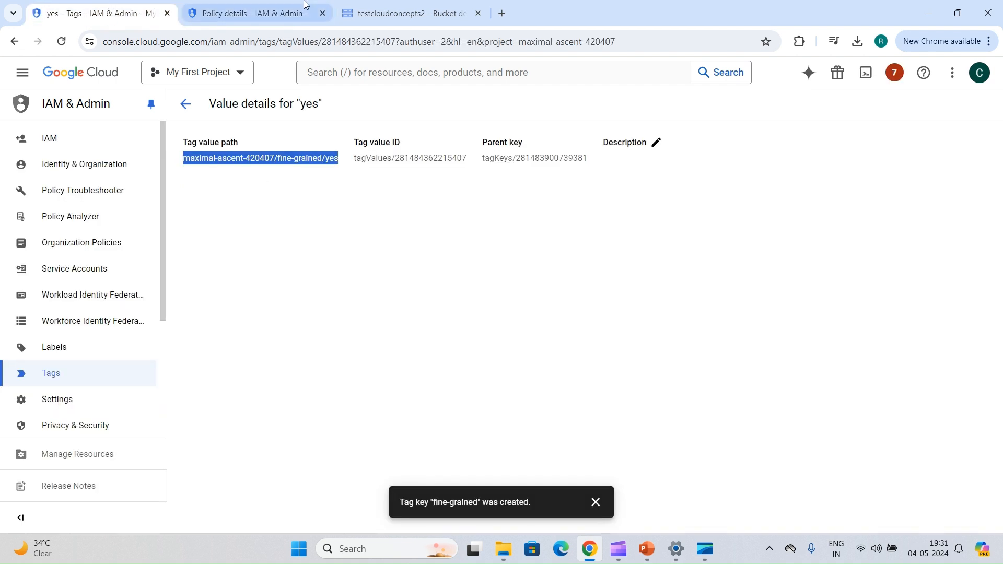
pyautogui.click(250, 13)
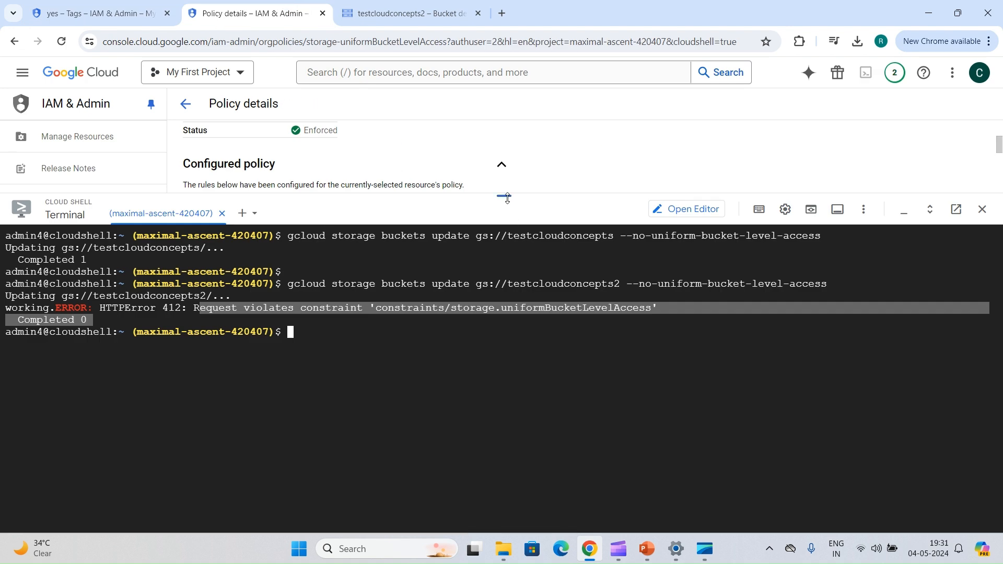
pyautogui.moveTo(504, 195); pyautogui.dragTo(505, 421)
pyautogui.scroll(-1, 201, 217)
pyautogui.scroll(-2, 201, 217)
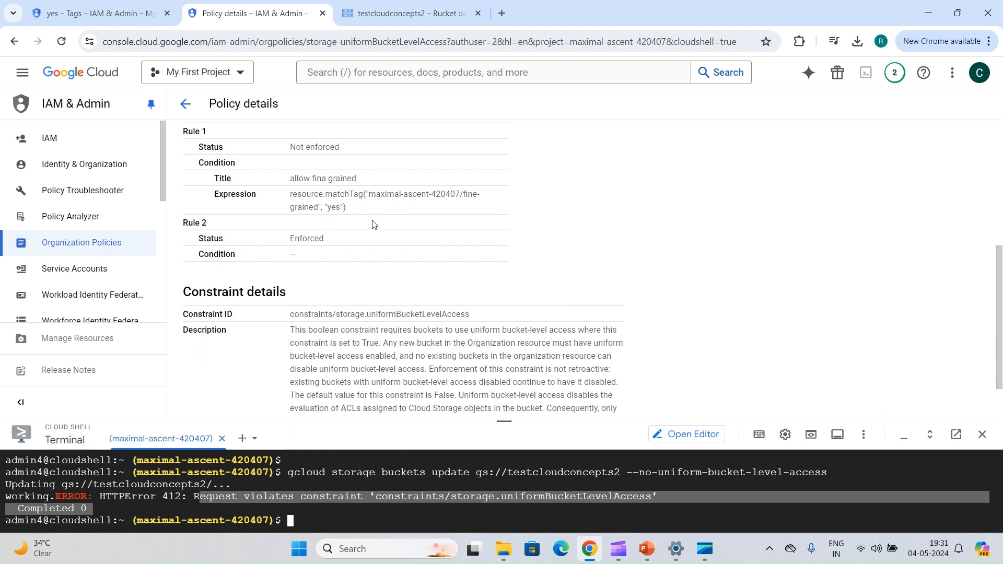
pyautogui.scroll(3, 303, 211)
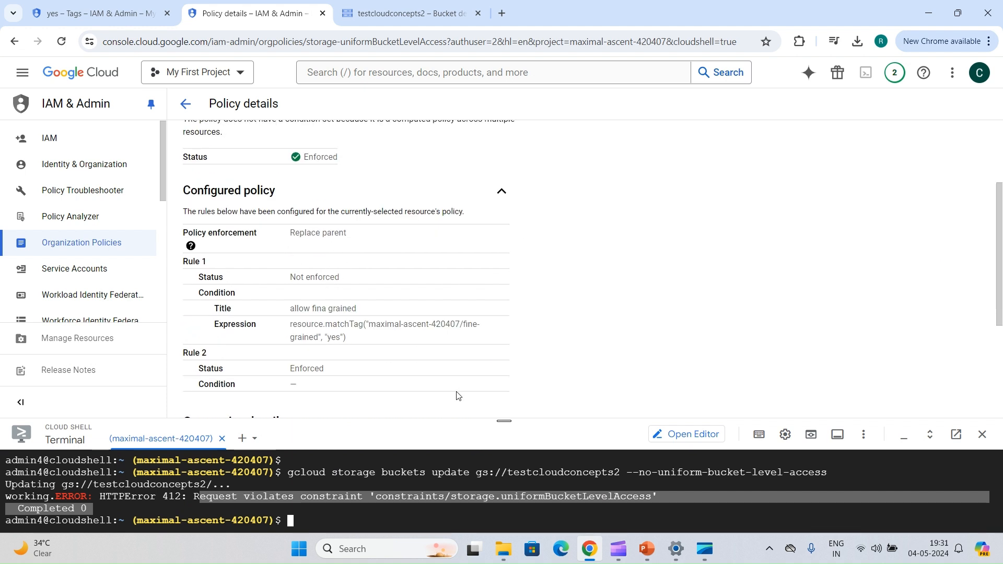
pyautogui.moveTo(504, 421); pyautogui.dragTo(504, 504)
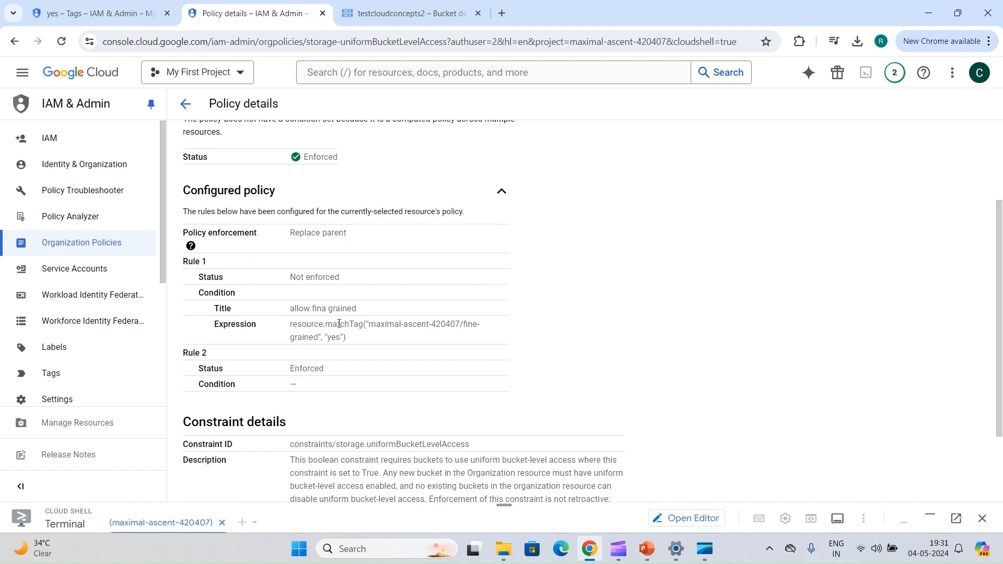
pyautogui.scroll(2, 339, 324)
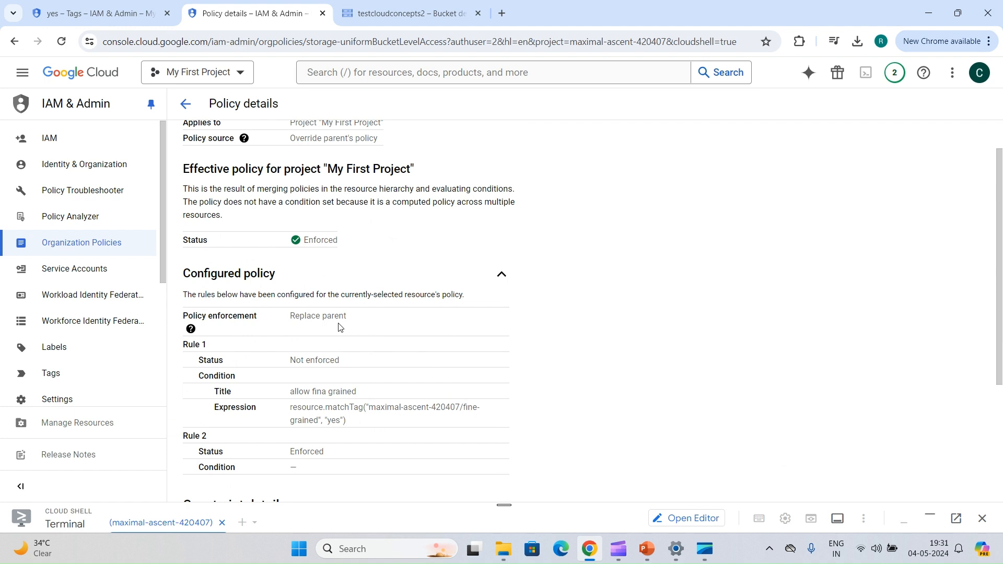
pyautogui.scroll(1, 339, 328)
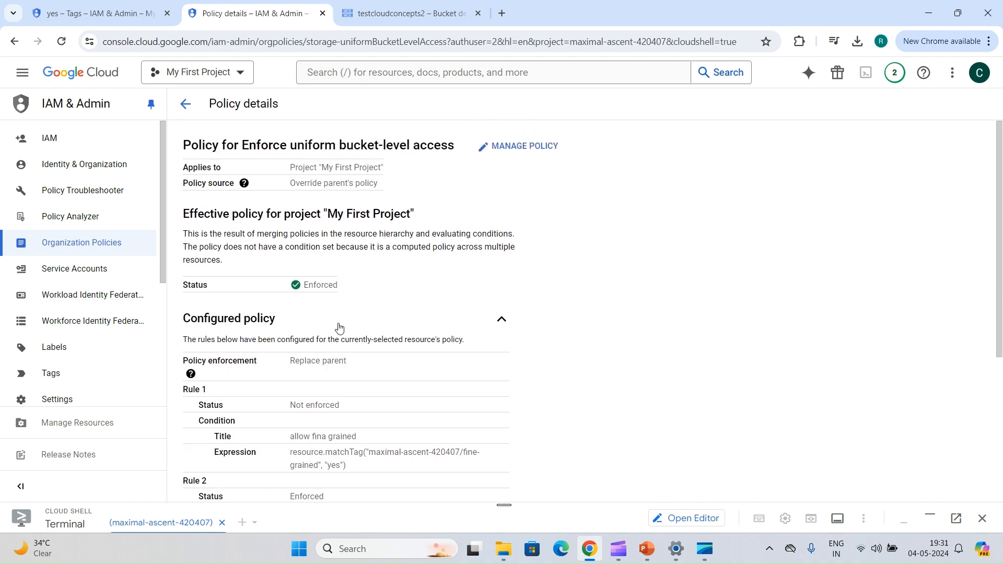
pyautogui.click(402, 5)
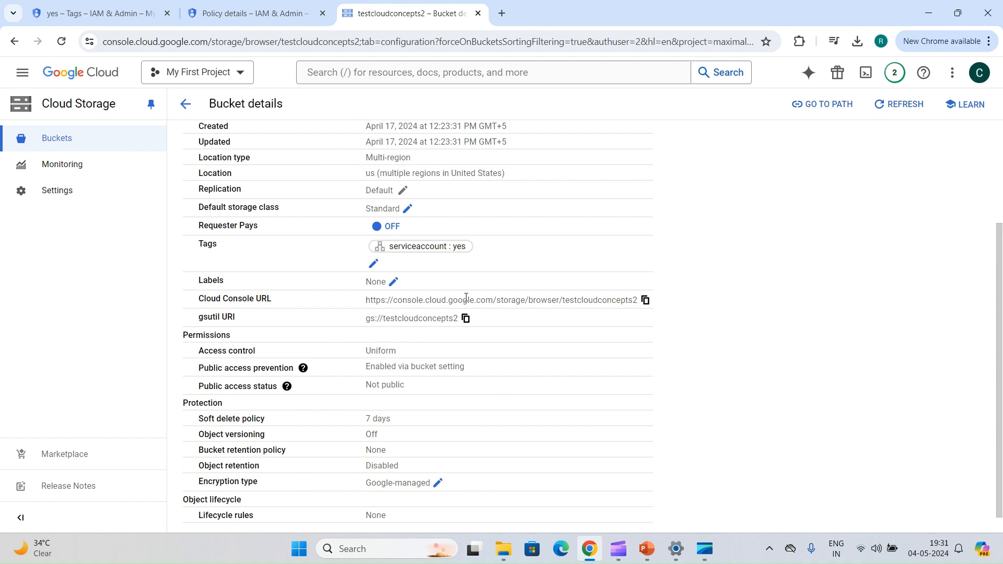
pyautogui.scroll(3, 466, 297)
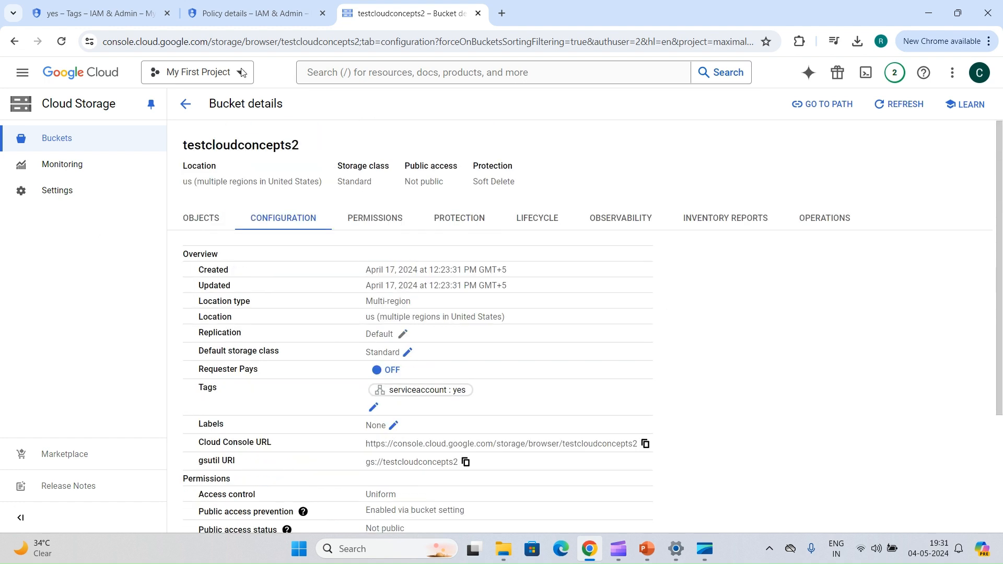
# Switch from My First Project to the cloudconcepts4u.in organization and open its list of organization policies.
pyautogui.click(268, 6)
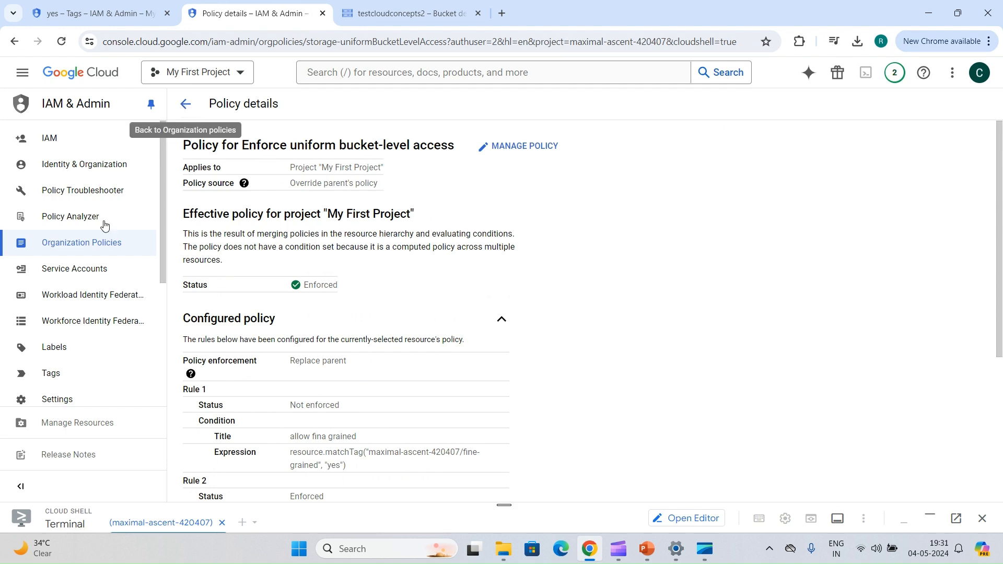
pyautogui.click(231, 73)
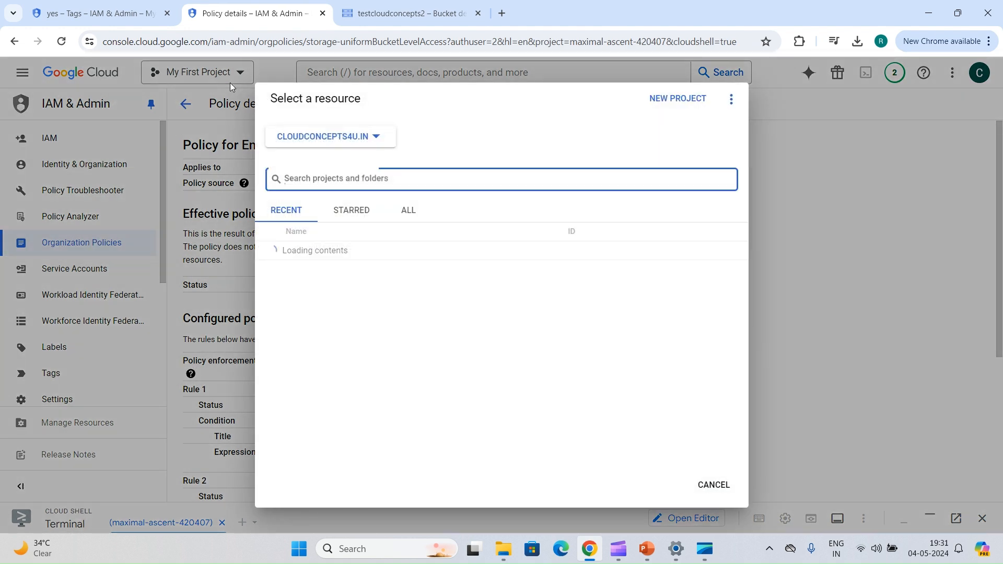
pyautogui.click(351, 270)
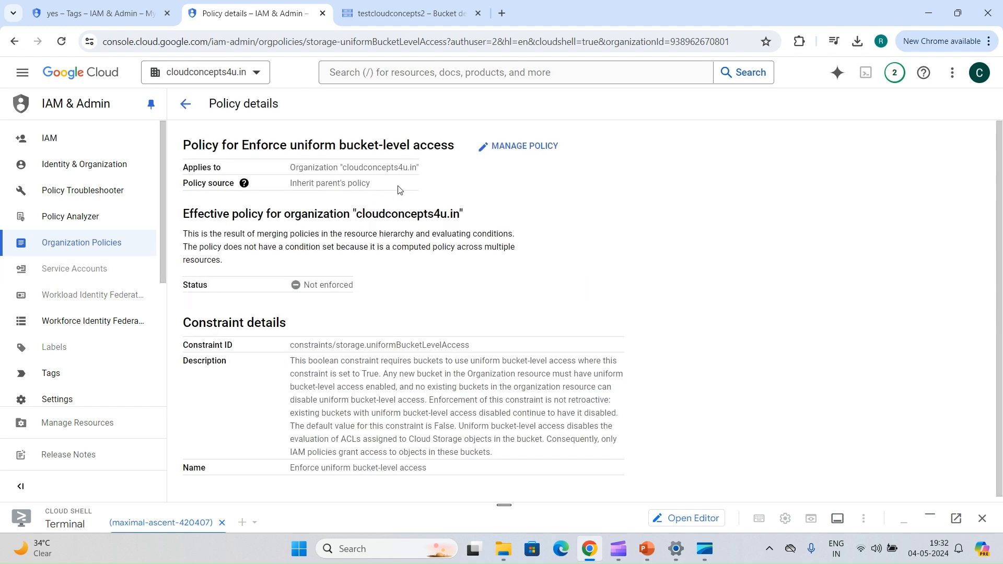
pyautogui.click(99, 253)
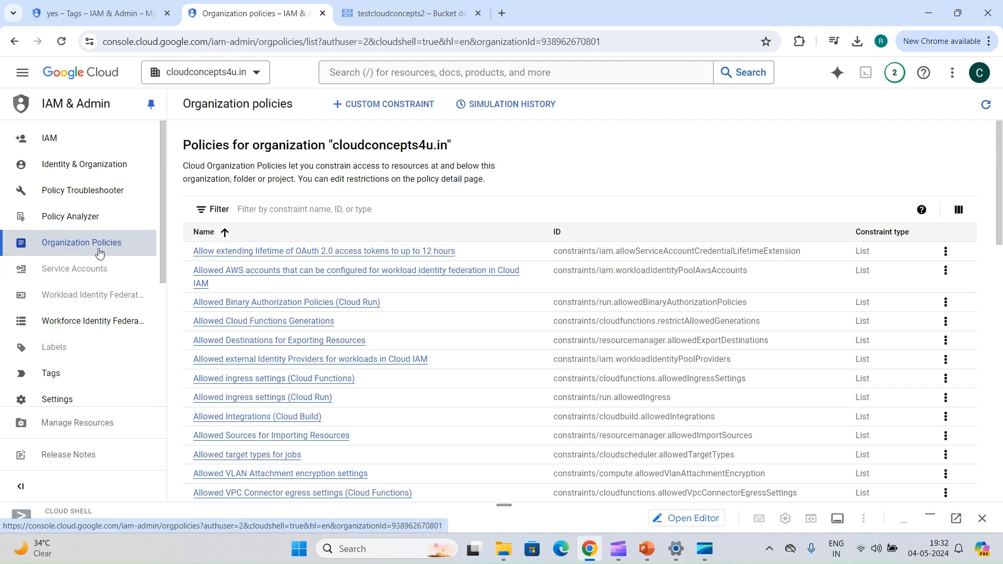
# Start a new custom constraint for the organization and review the form's constraint details and enforcement fields.
pyautogui.click(394, 112)
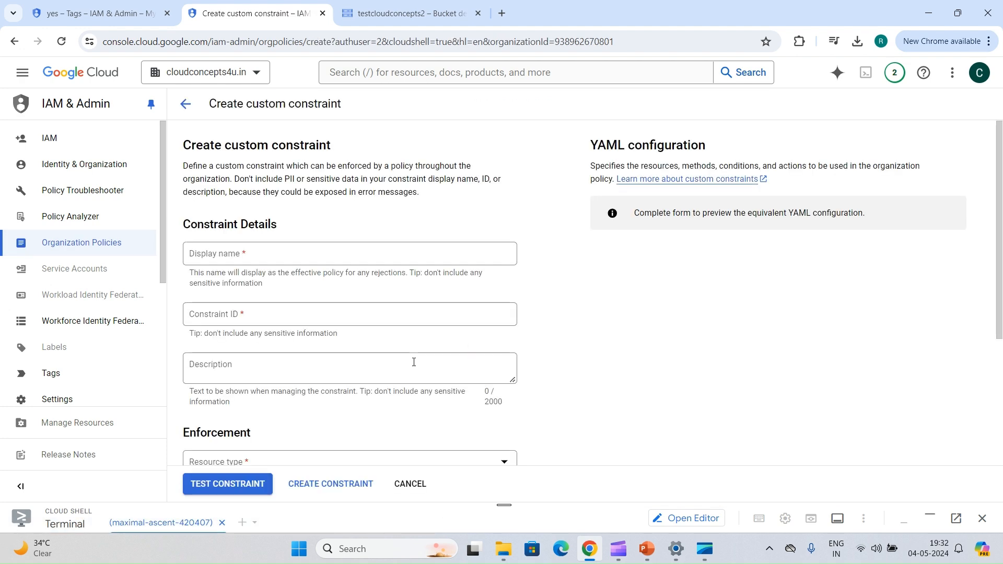
pyautogui.scroll(-4, 413, 364)
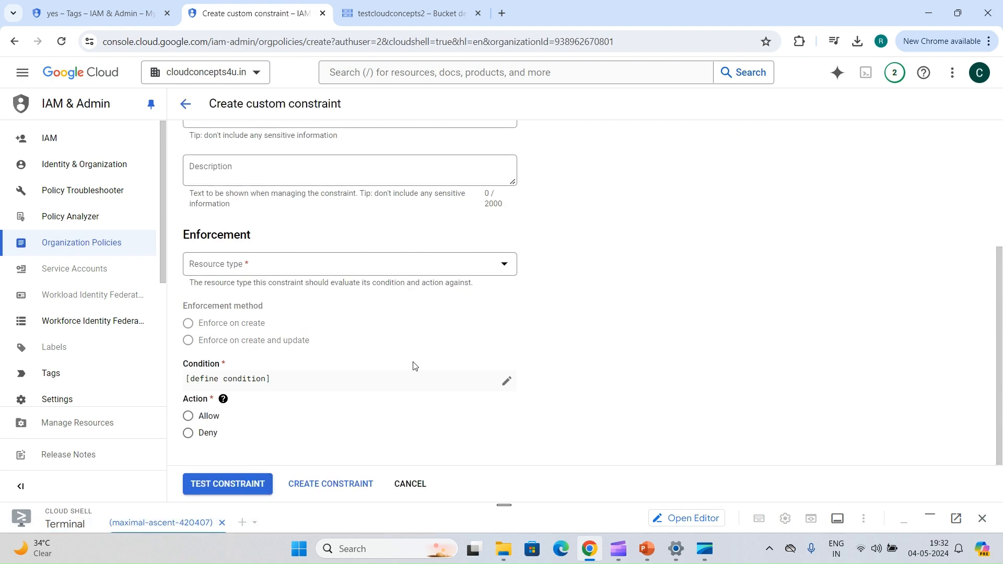
pyautogui.scroll(4, 414, 365)
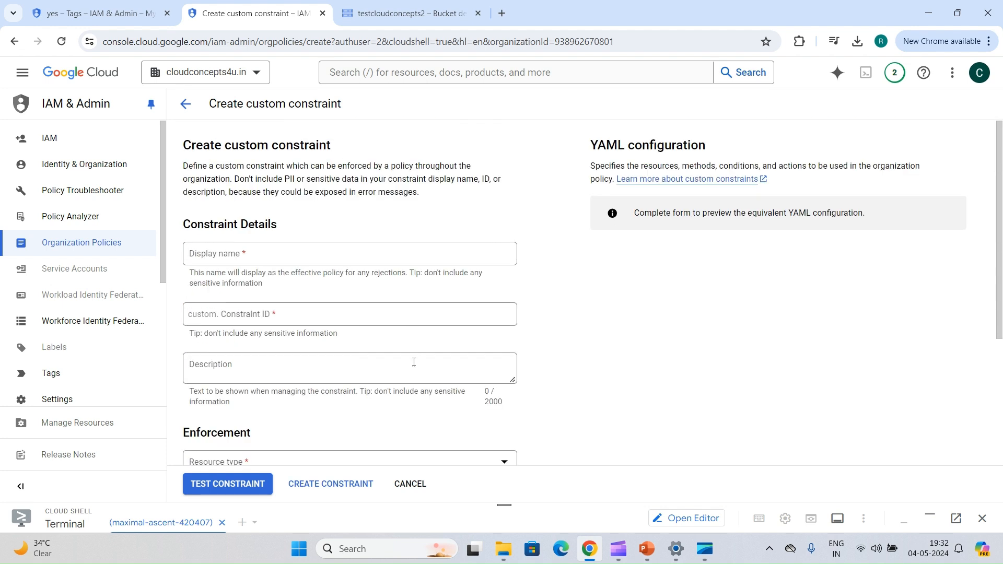